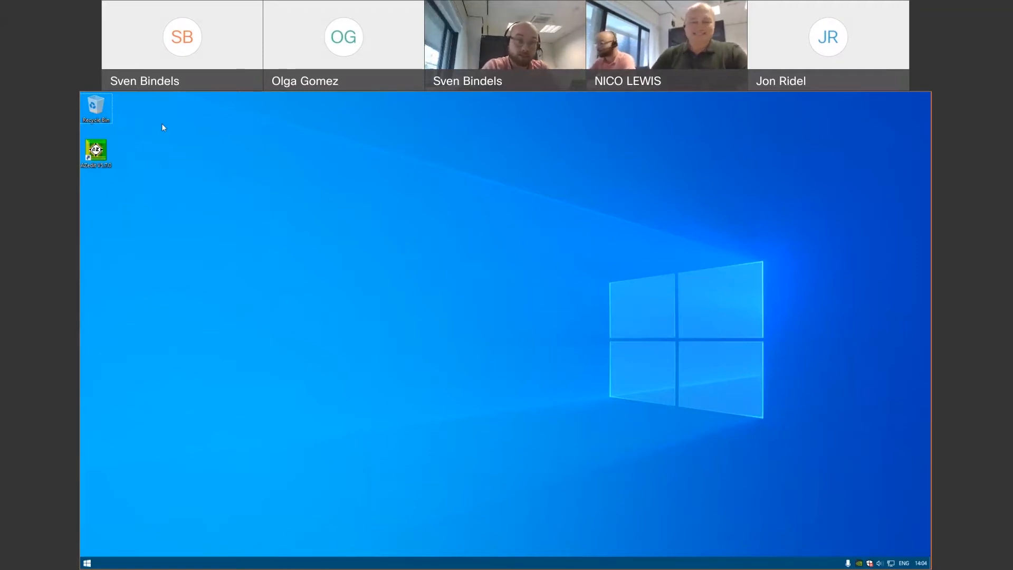
Launch AZedit and dismiss the notice about not reaching an intercom.
left_click(96, 151)
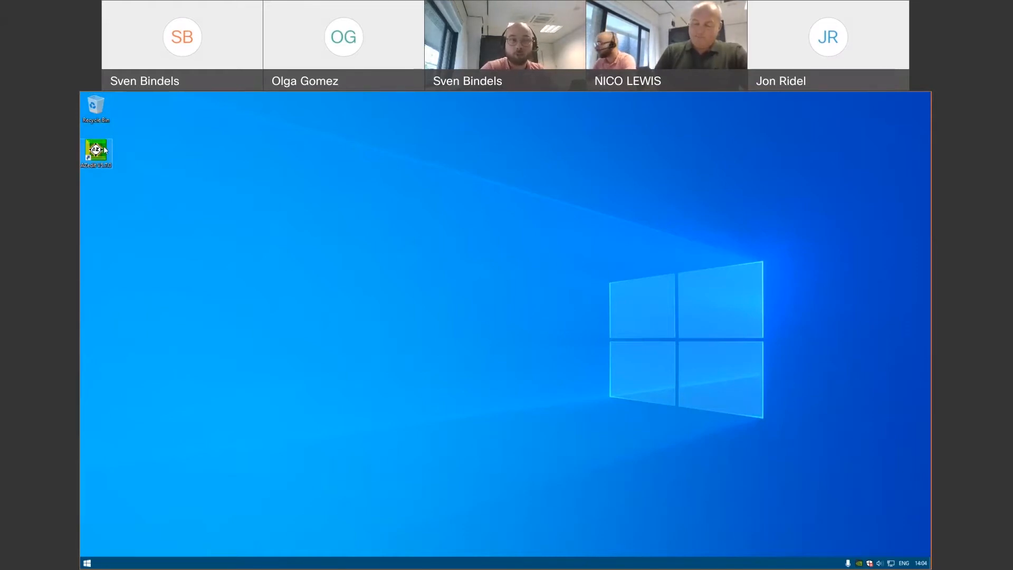
double_click(104, 150)
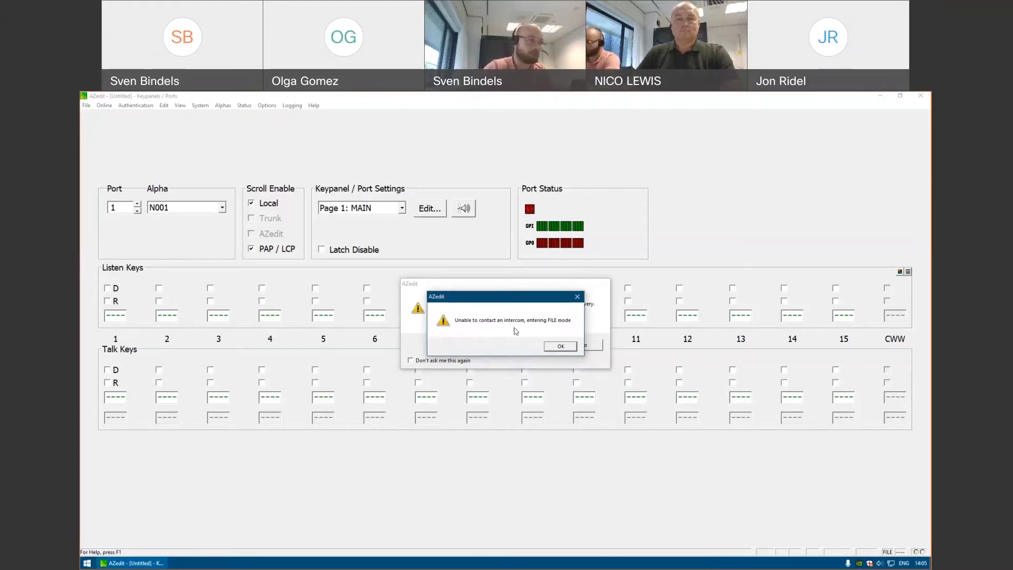
left_click(563, 347)
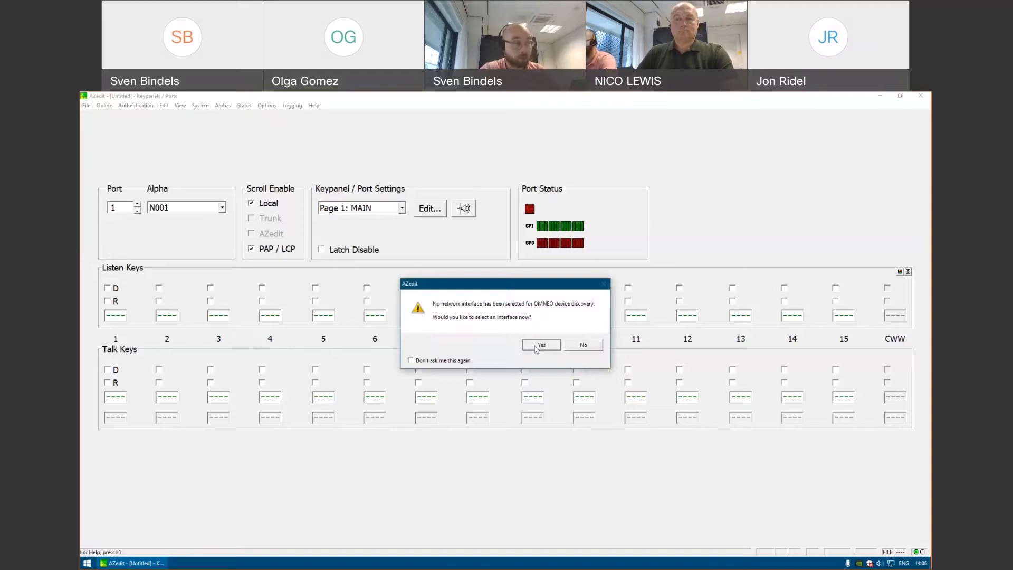
Set OMNEO device discovery to the Broadcom NetXtreme Gigabit Ethernet interface, turn off limiting discovery to the local domain, and dismiss the welcome message.
left_click(535, 347)
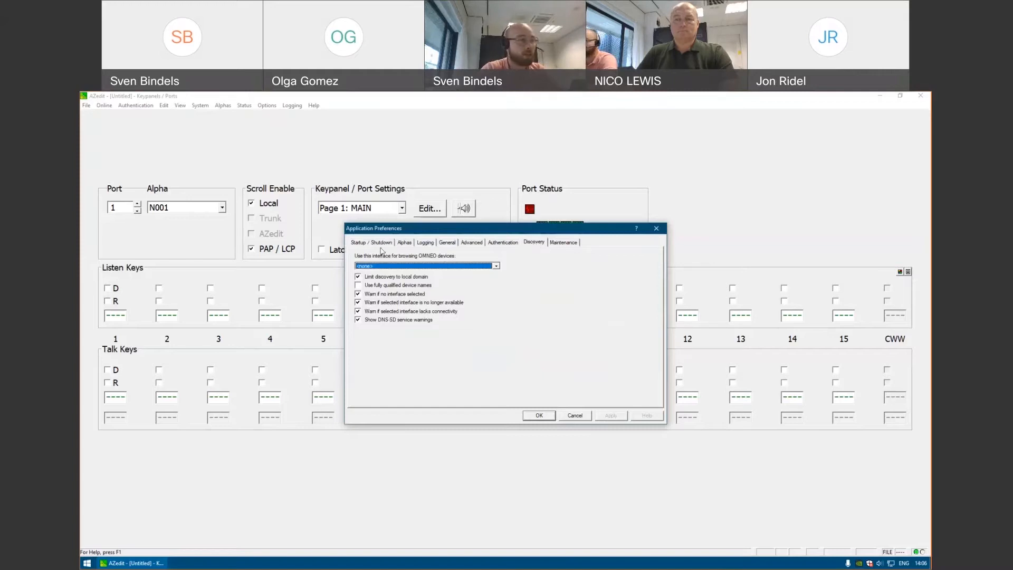
left_click(398, 266)
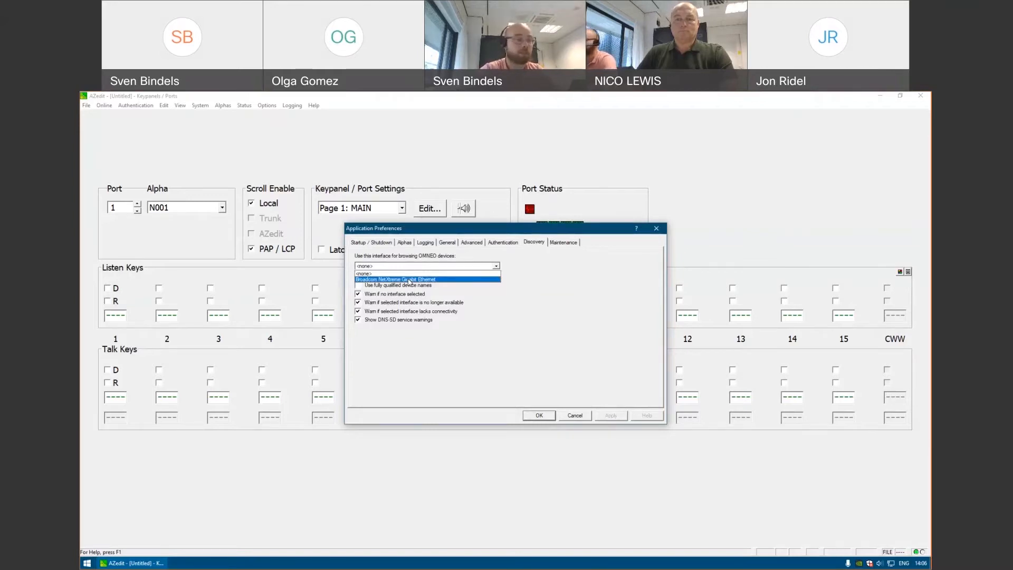
left_click(409, 279)
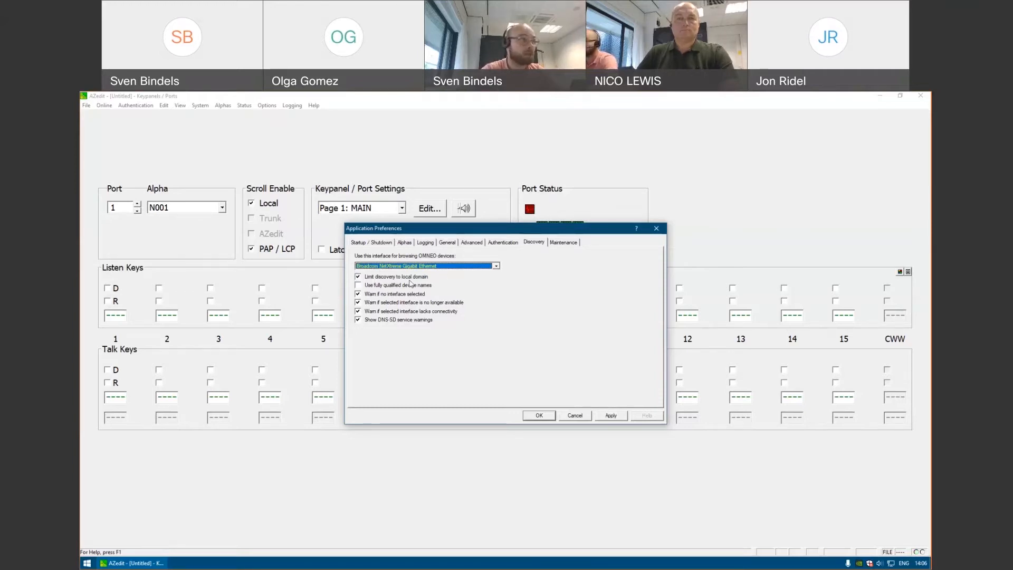
left_click(409, 280)
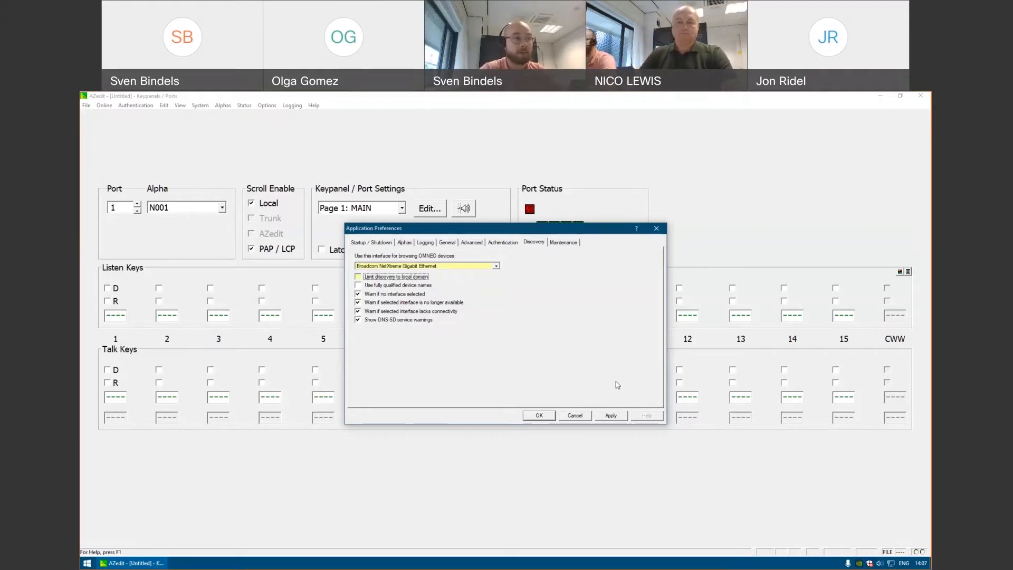
left_click(610, 415)
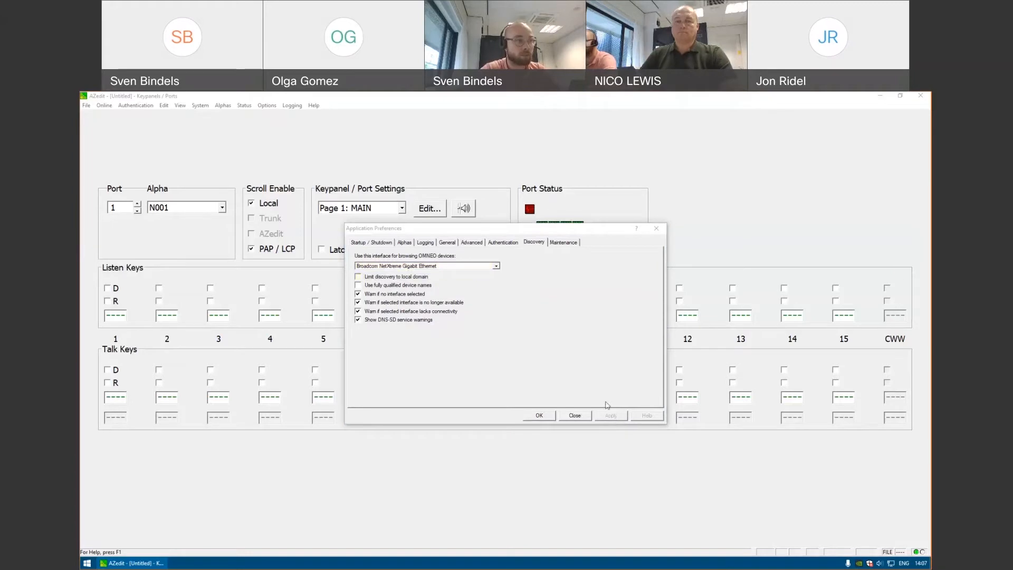
left_click(552, 416)
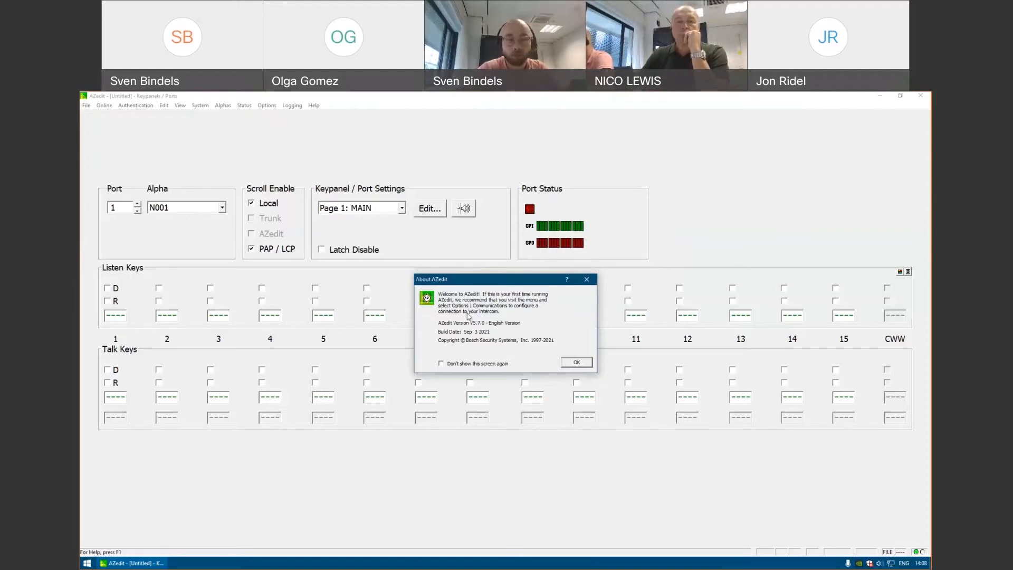
left_click(584, 363)
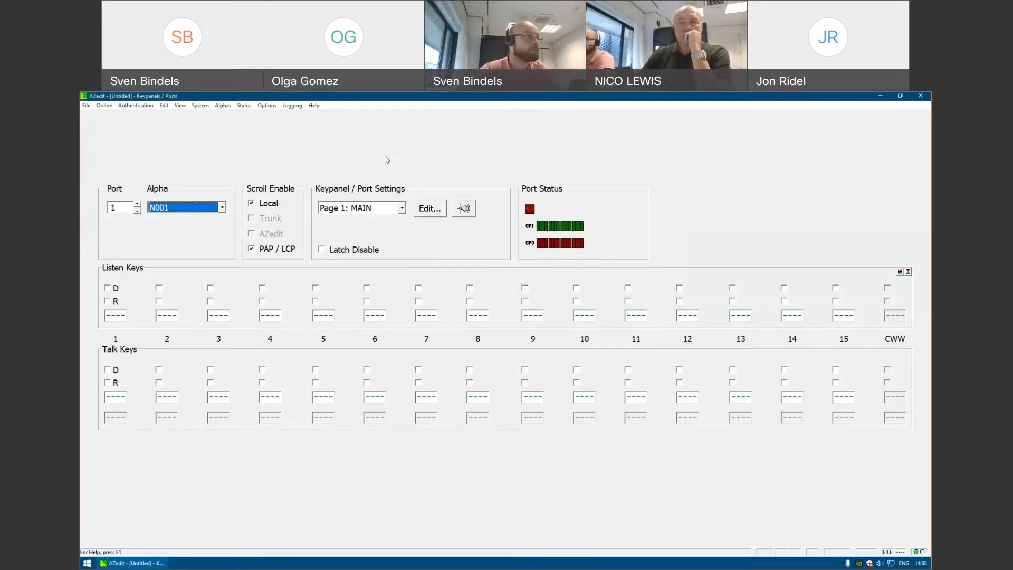
Set the network communication address by picking the active ODIN intercom at 192.168.180.41 from the available intercoms.
left_click(266, 106)
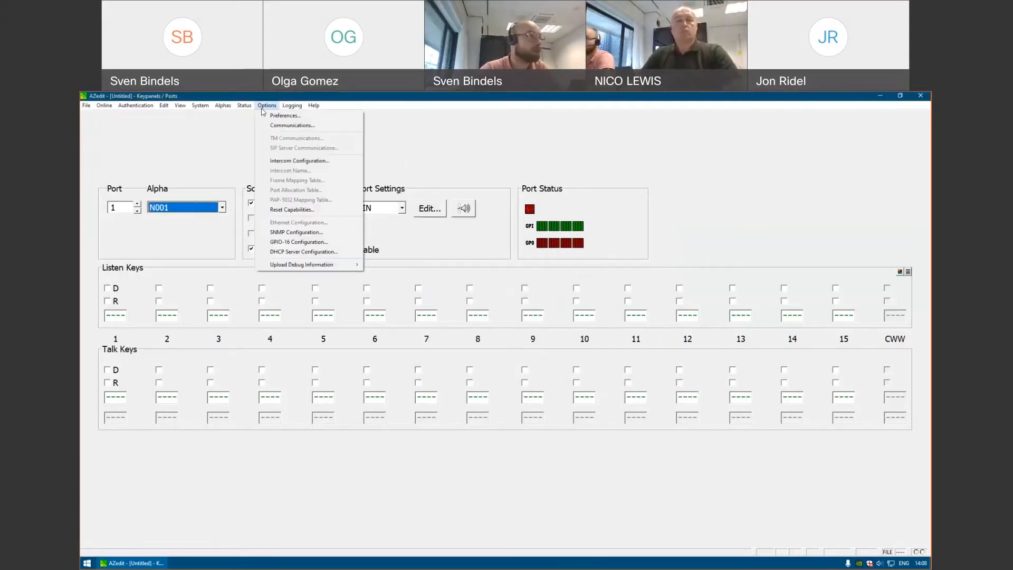
left_click(287, 127)
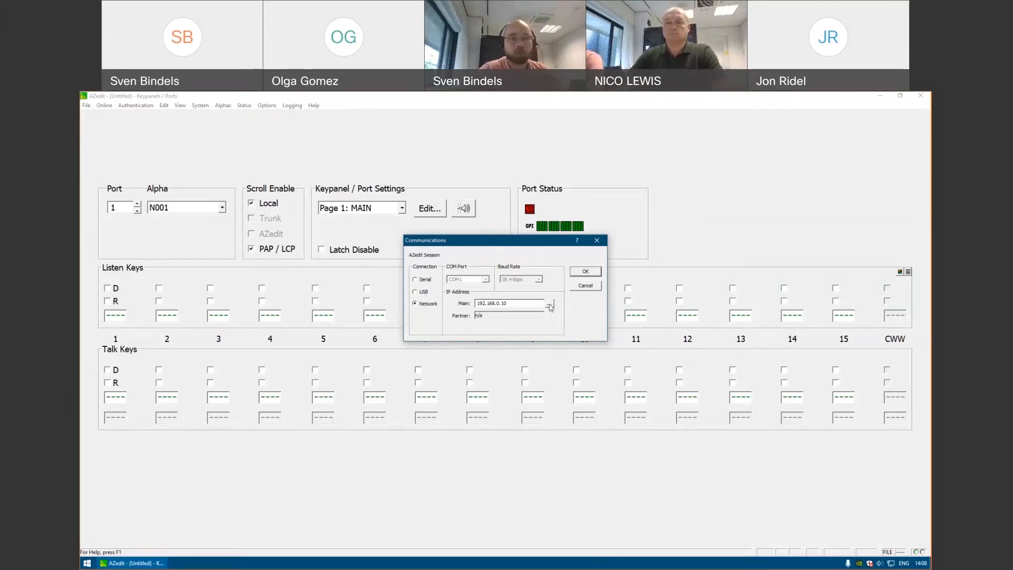
left_click(550, 308)
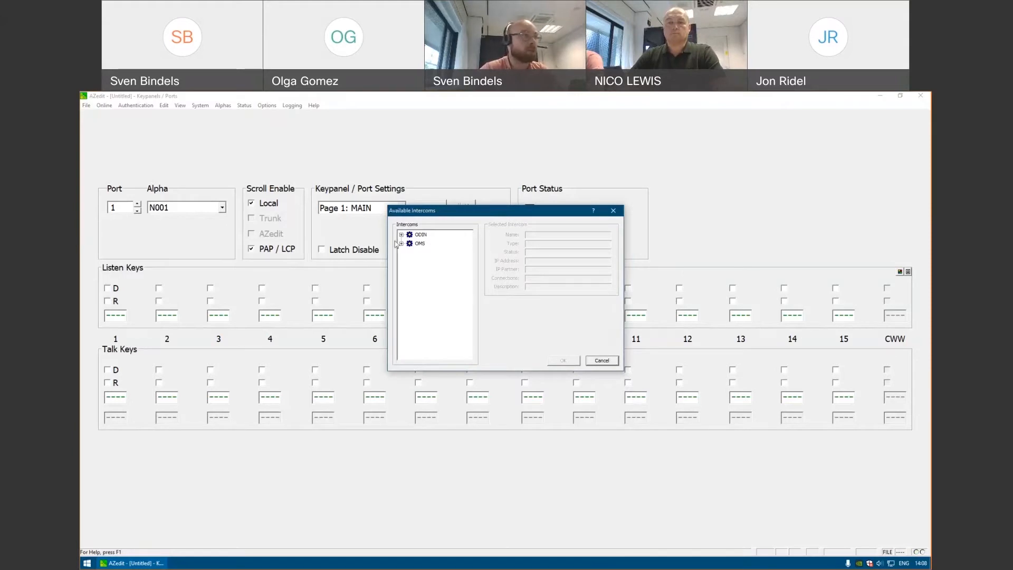
left_click(421, 235)
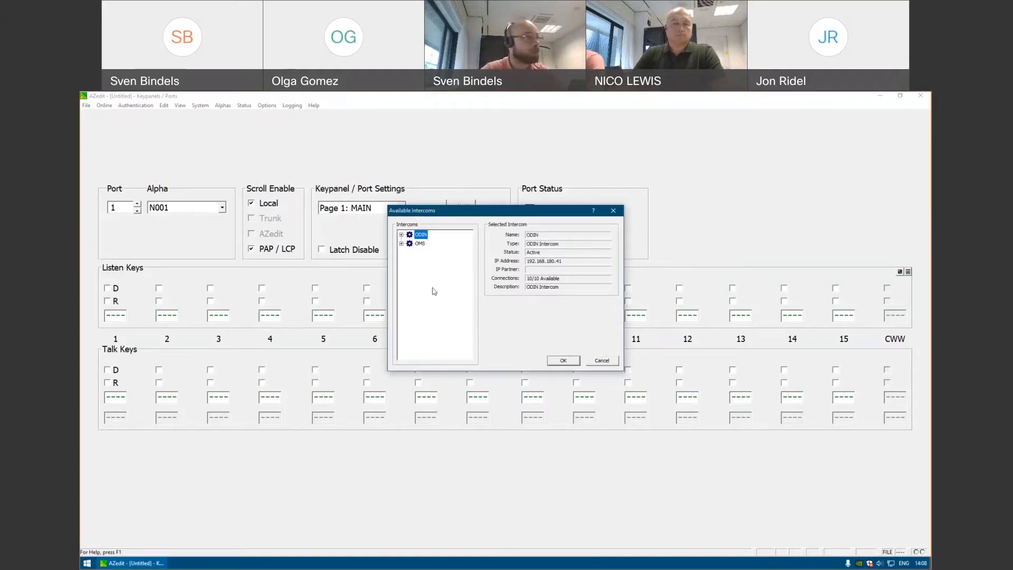
left_click(400, 235)
left_click(401, 252)
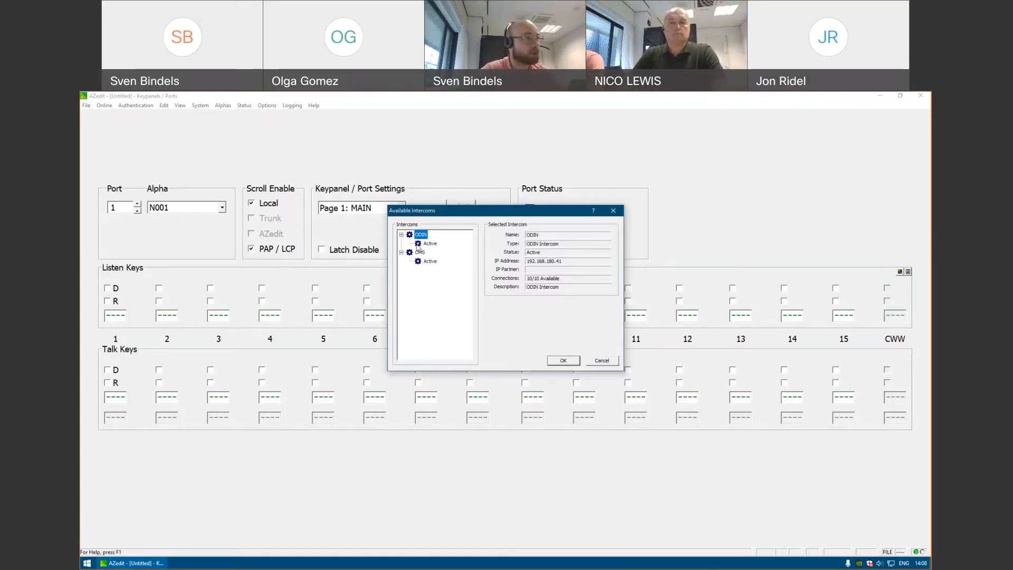
left_click(430, 243)
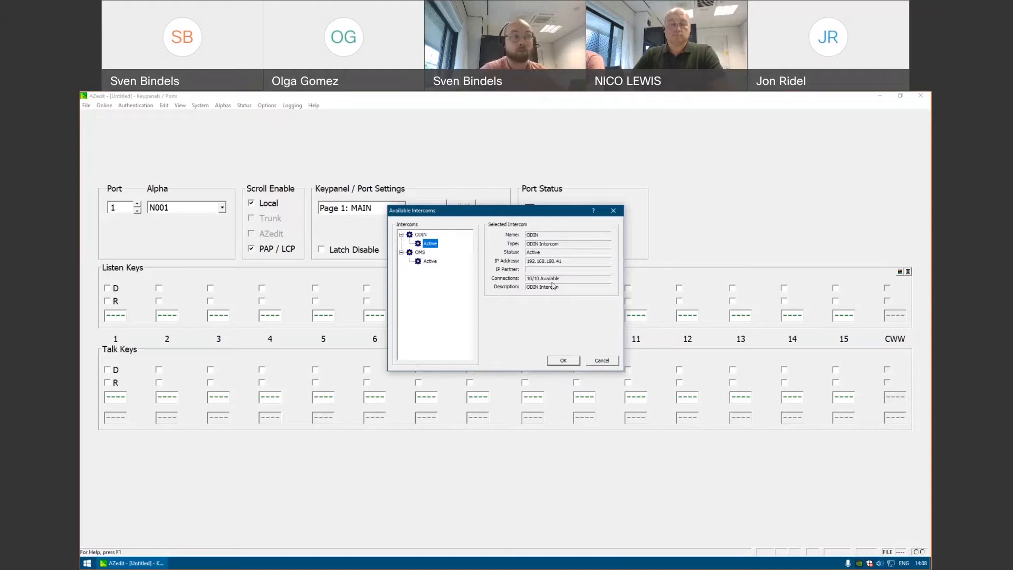
left_click_drag(513, 210, 503, 215)
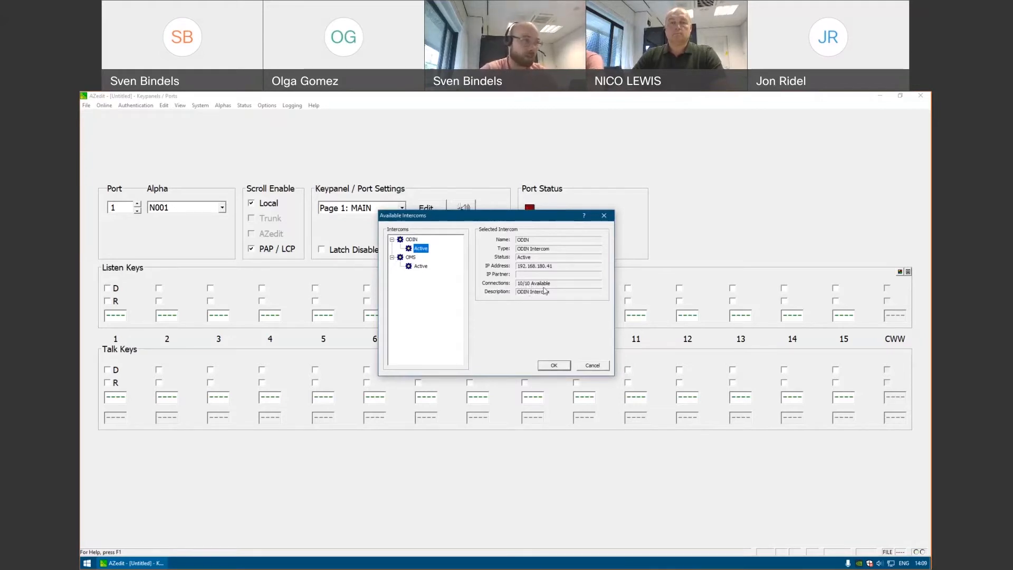
left_click(555, 365)
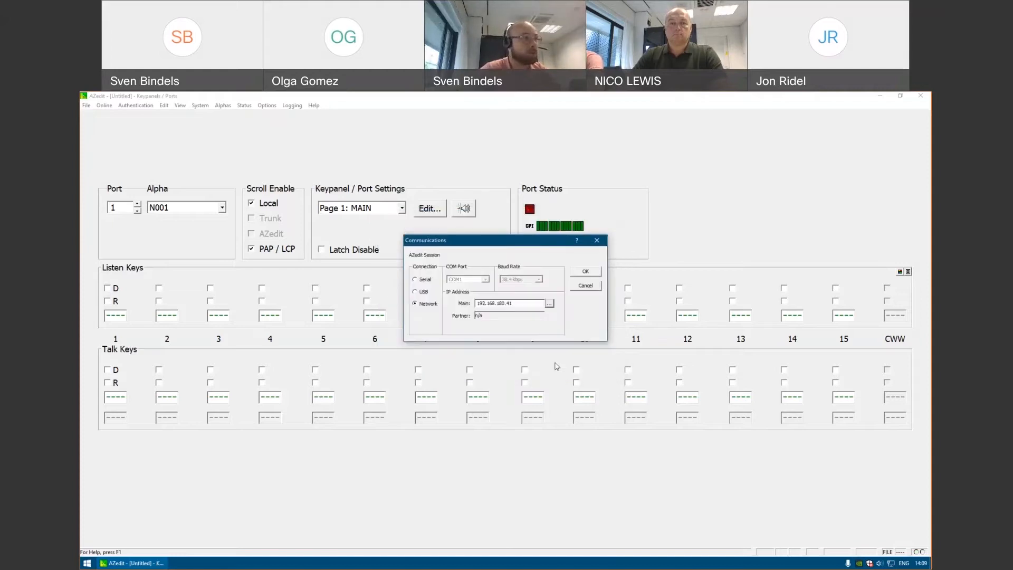
left_click(592, 274)
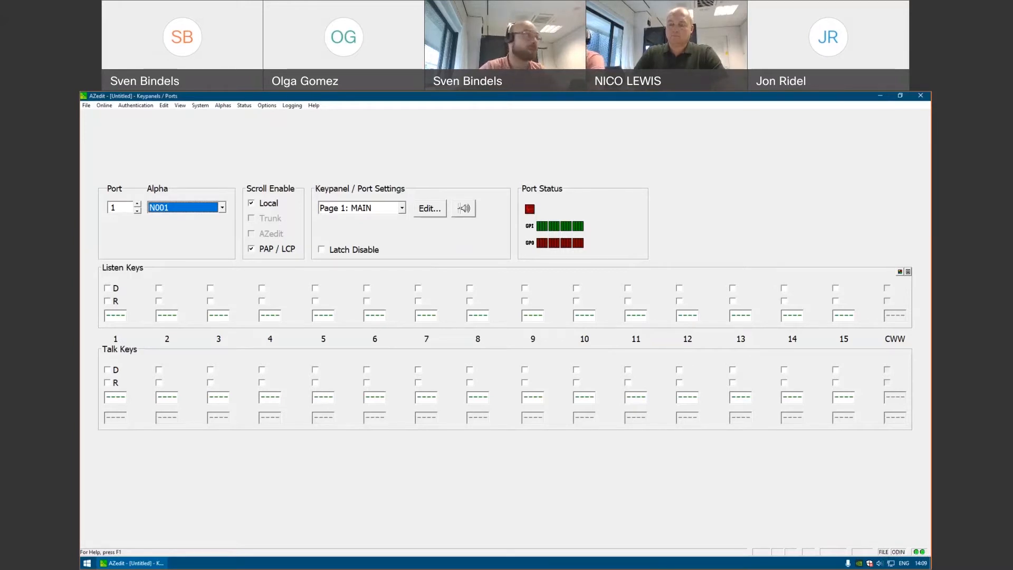
Show the Standard Toolbar and the Navigation Toolbar.
left_click(103, 106)
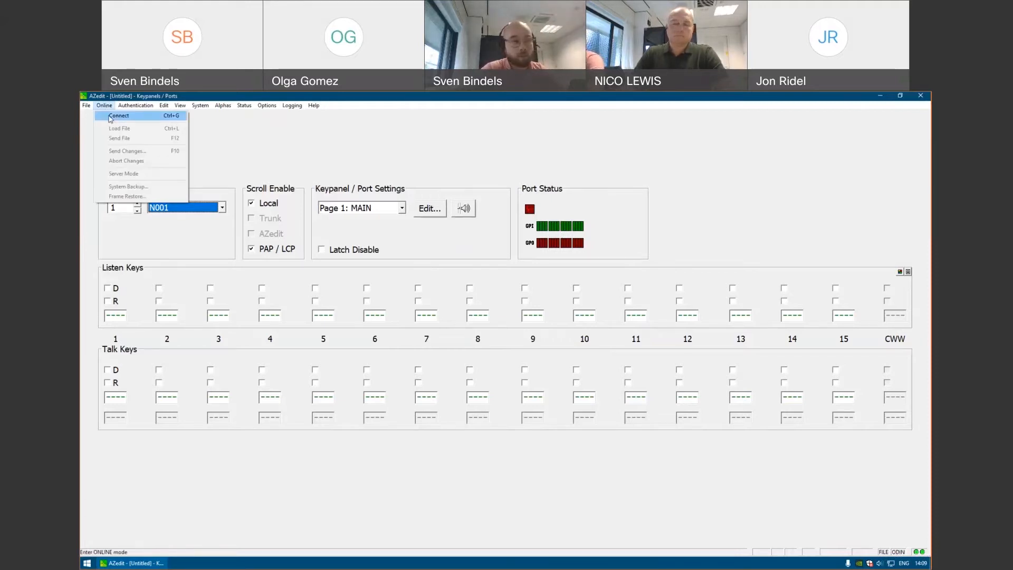
left_click(177, 115)
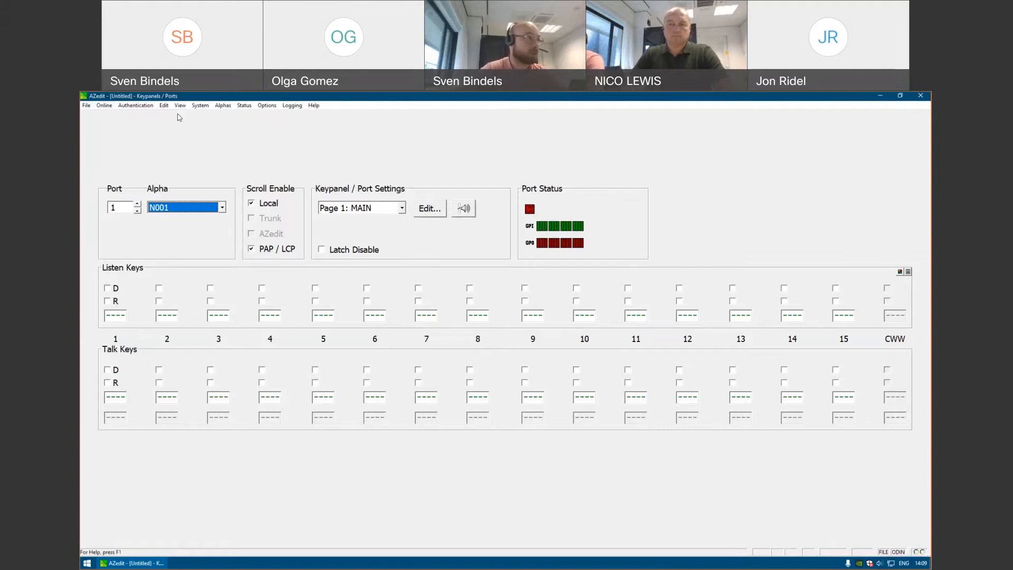
left_click(180, 106)
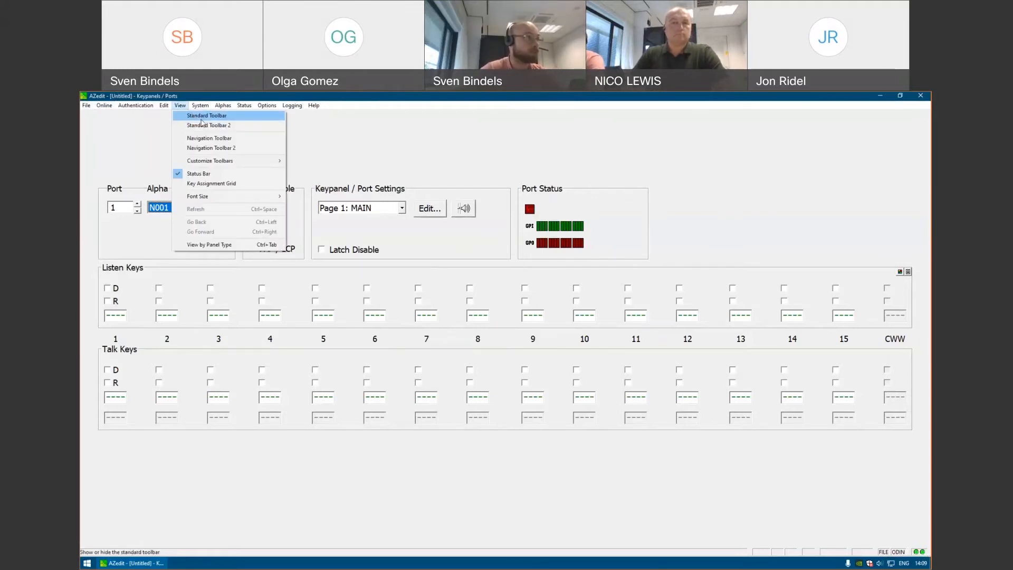
left_click(201, 116)
left_click(180, 105)
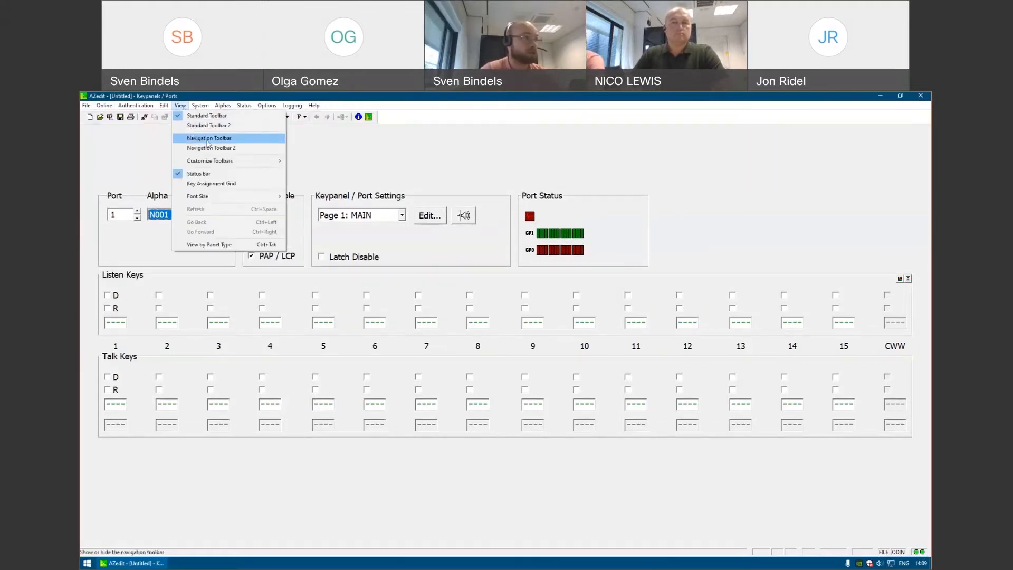
left_click(208, 139)
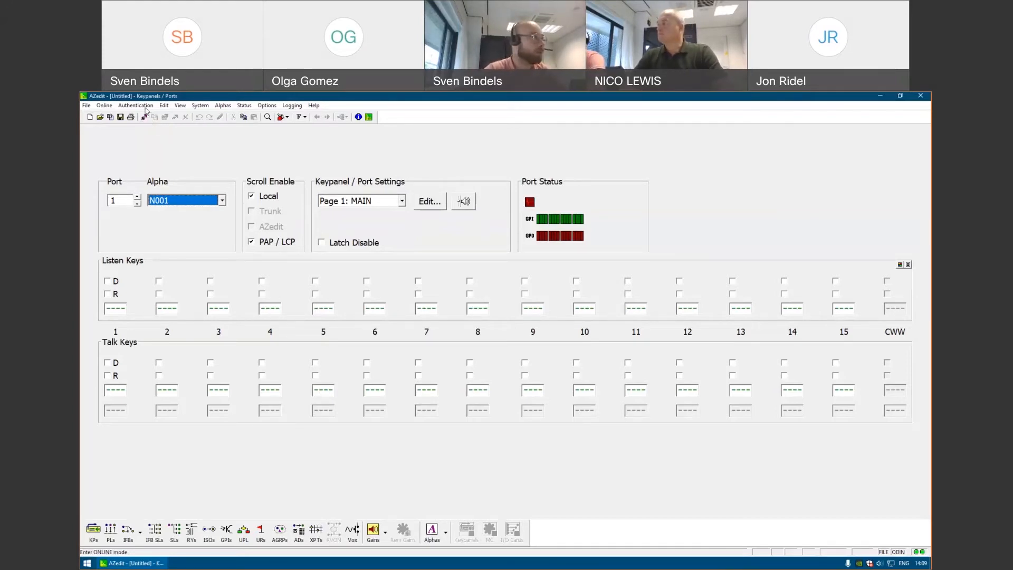
Connect online to the ODIN intercom and answer the configuration conflict about the application defaults.
left_click(104, 105)
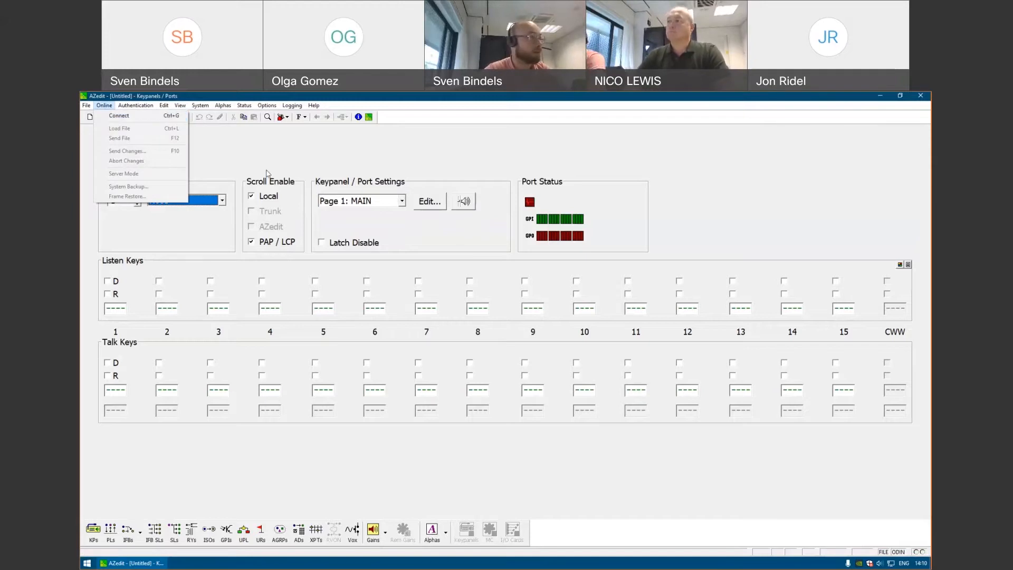
left_click(141, 116)
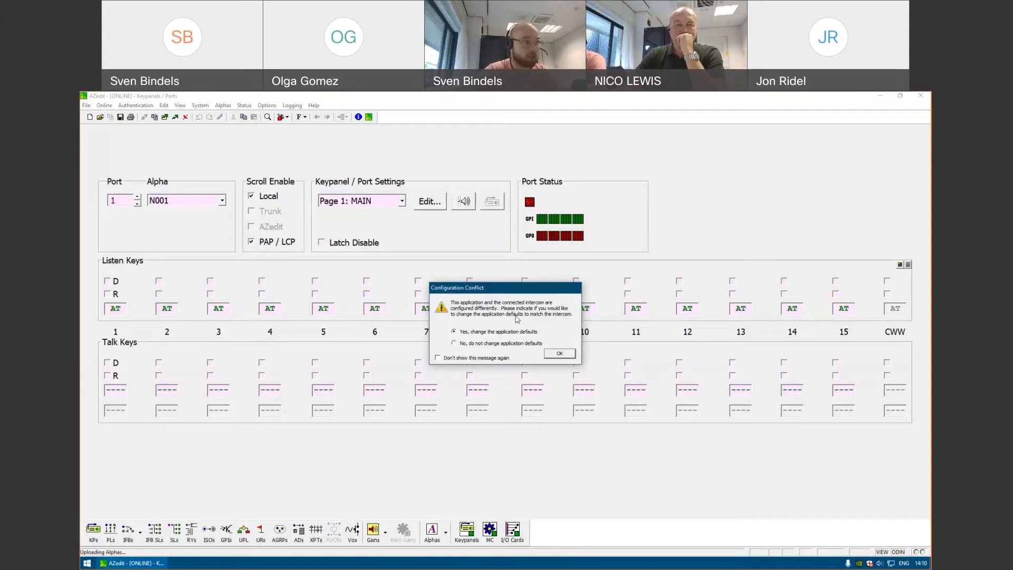
left_click(490, 344)
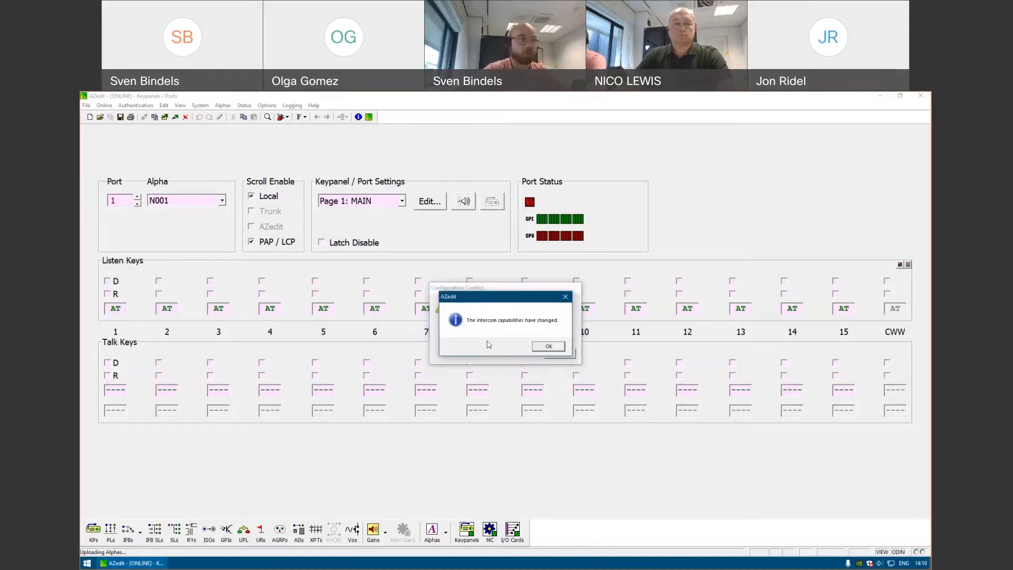
left_click(551, 346)
left_click(563, 354)
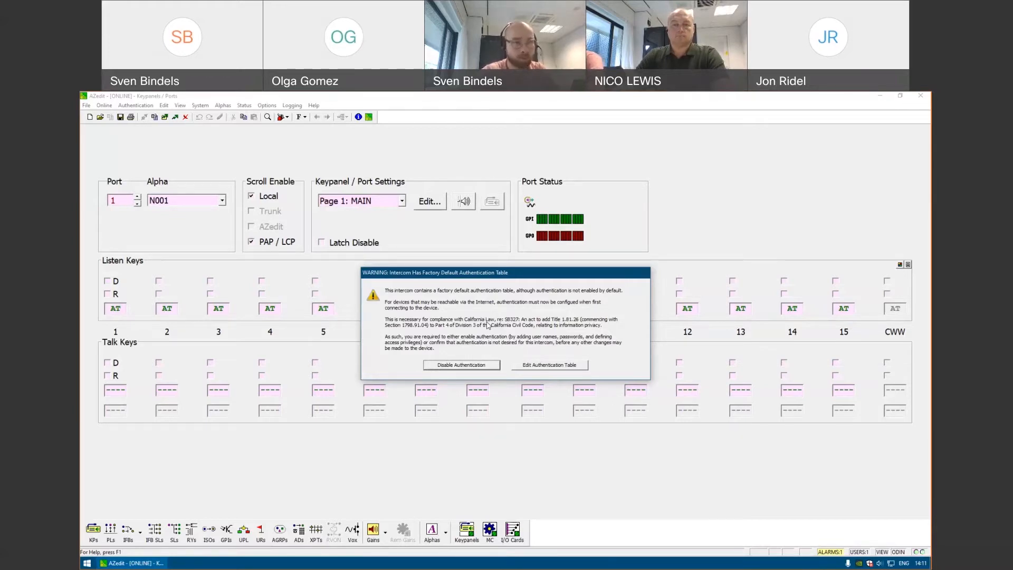
Disable authentication on the connected intercom and acknowledge the capabilities notice.
left_click(490, 367)
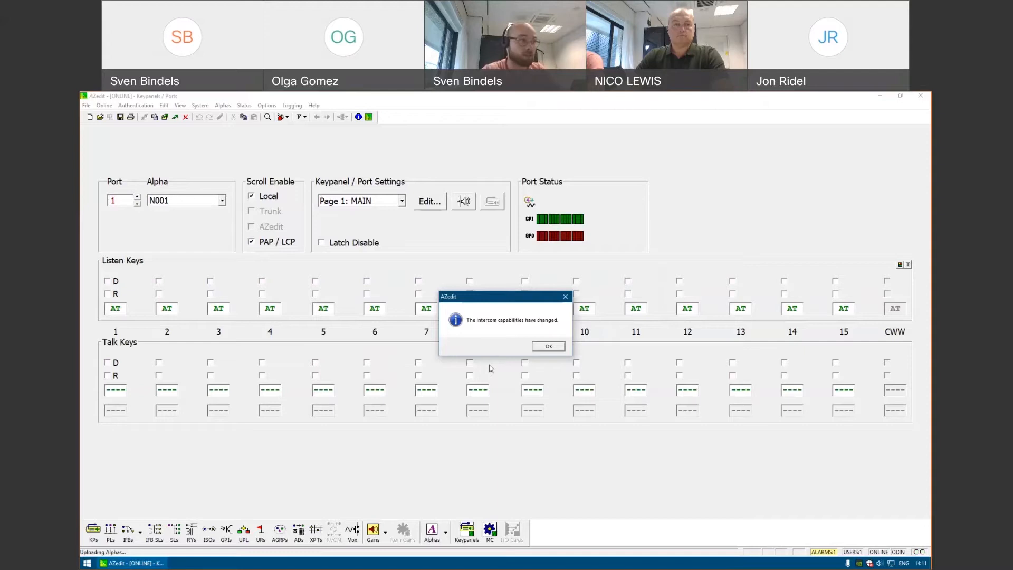
left_click(548, 347)
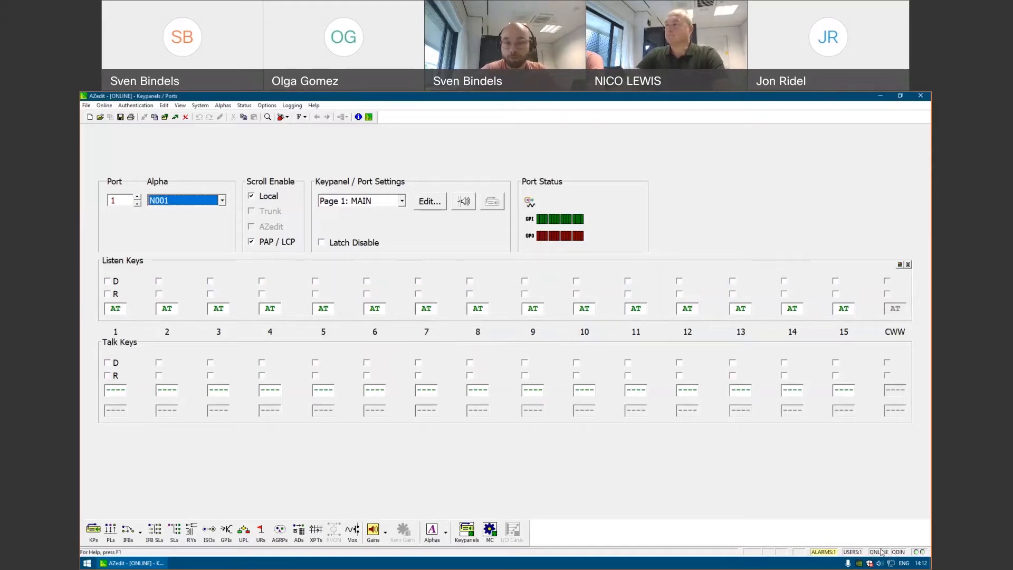
Inspect the alarm entry in the Intercom Alarms list, then return to the Keypanels / Ports view.
double_click(818, 552)
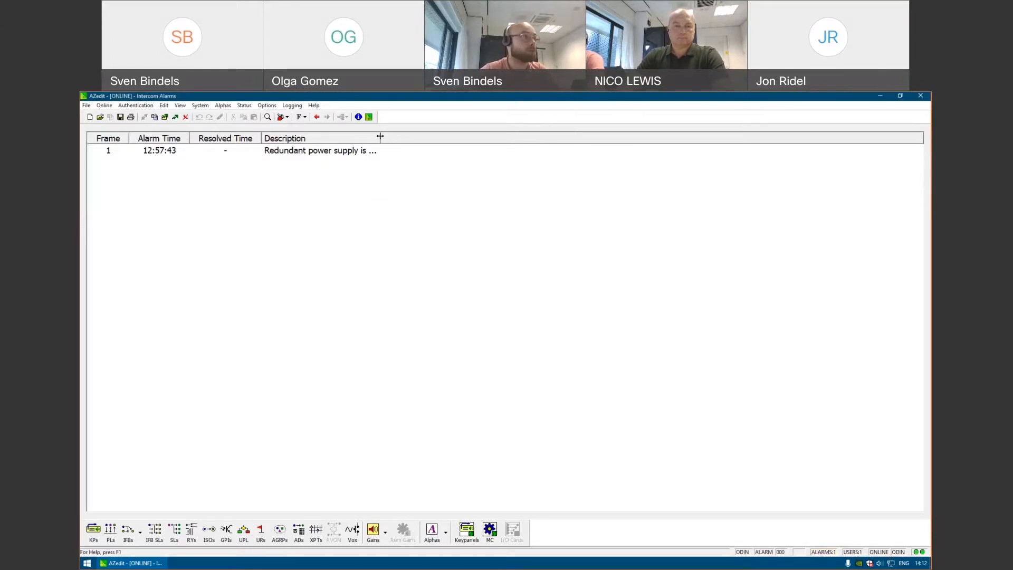
left_click(357, 153)
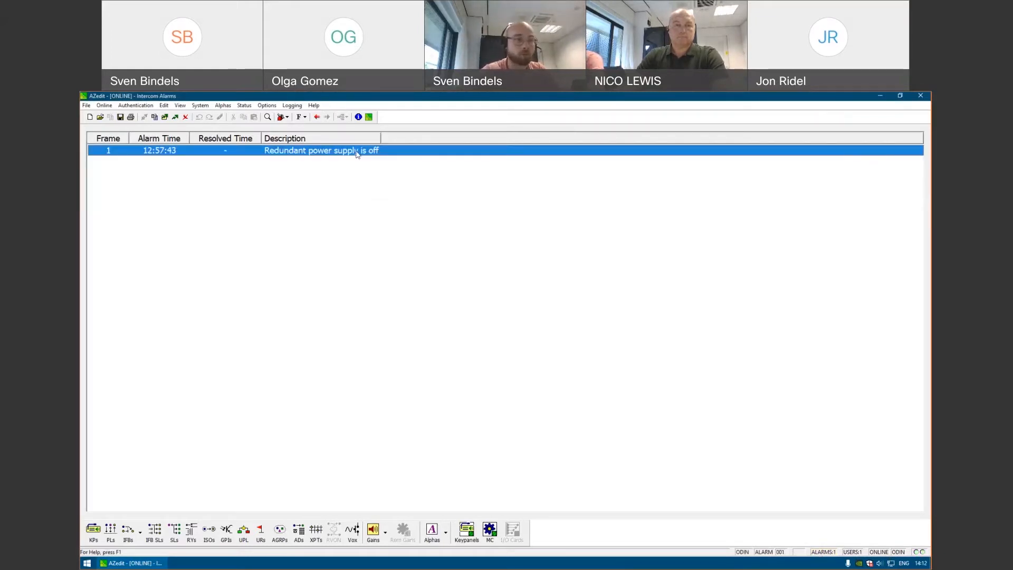
left_click(98, 529)
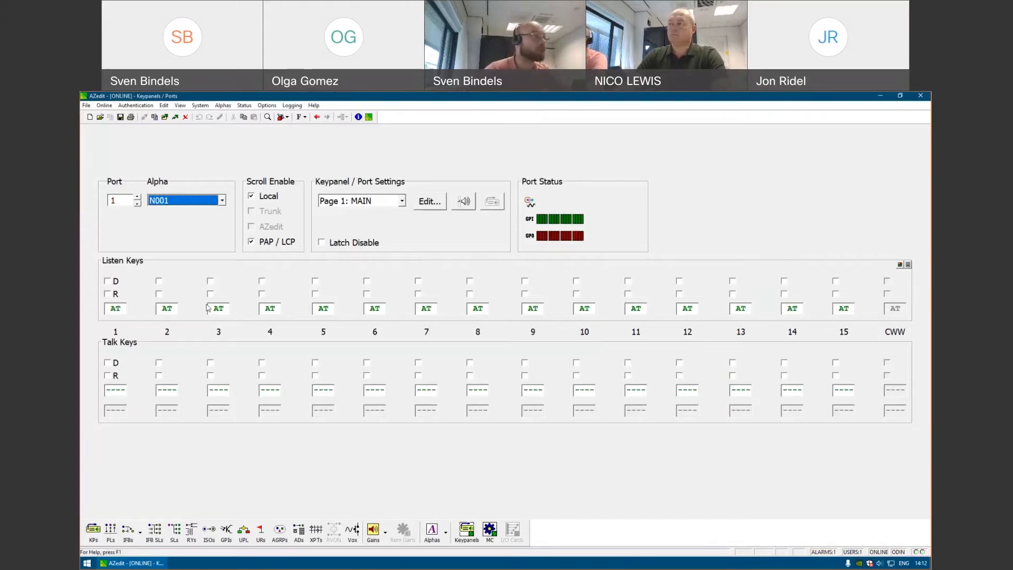
Review the Resources and Options pages of the Intercom Configuration, then close it without changes.
left_click(268, 106)
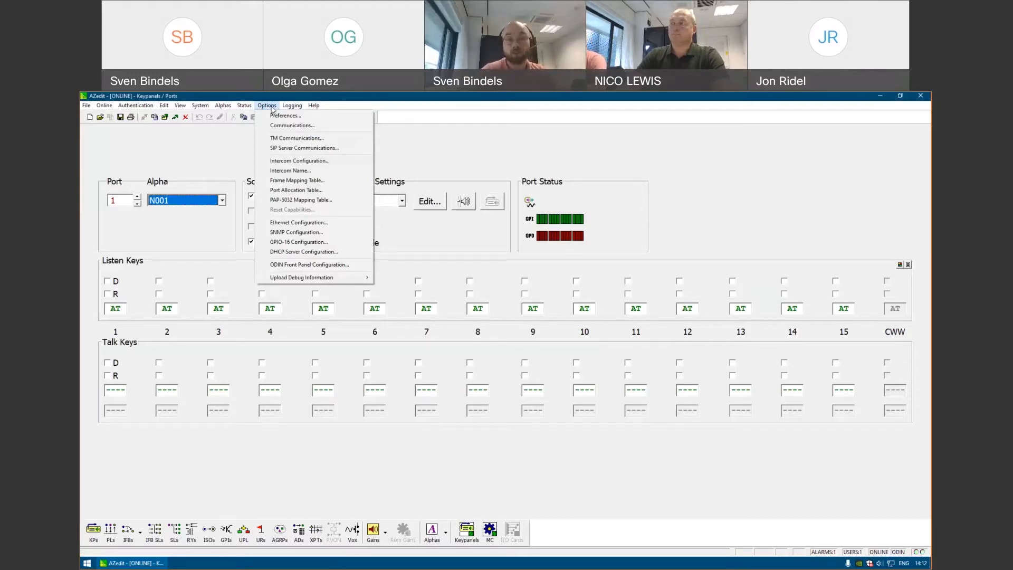
left_click(296, 161)
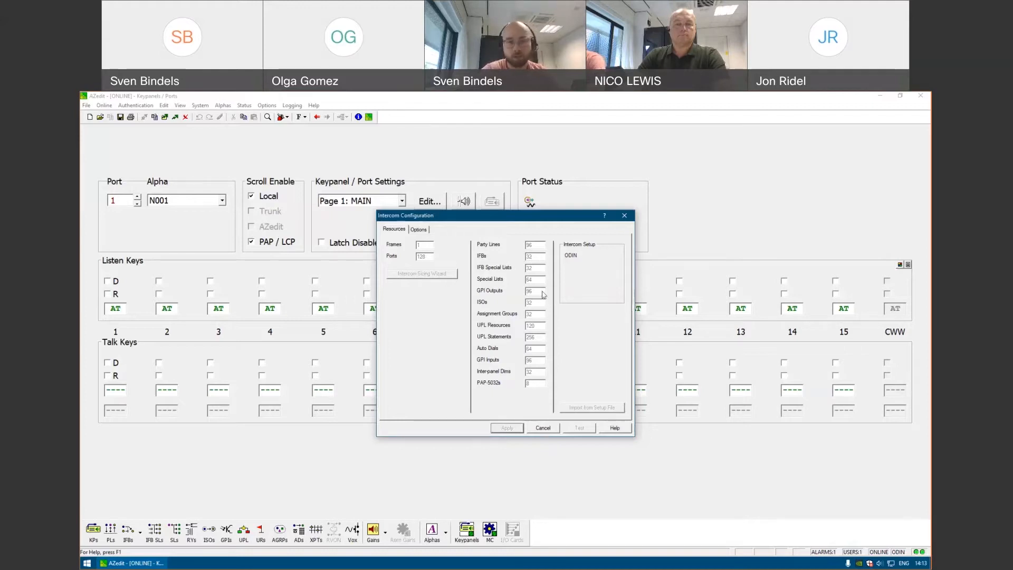
left_click(426, 231)
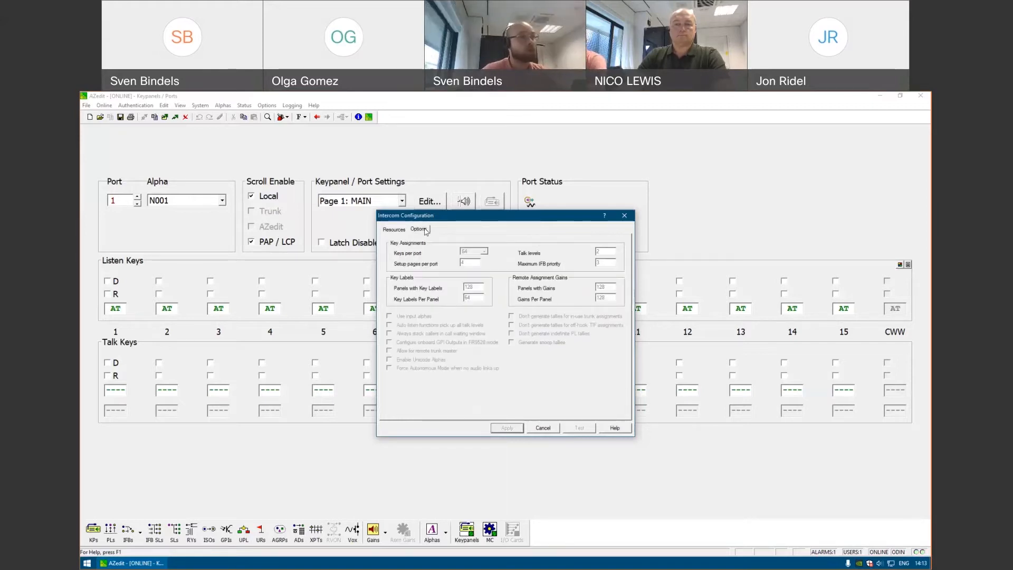
left_click(392, 230)
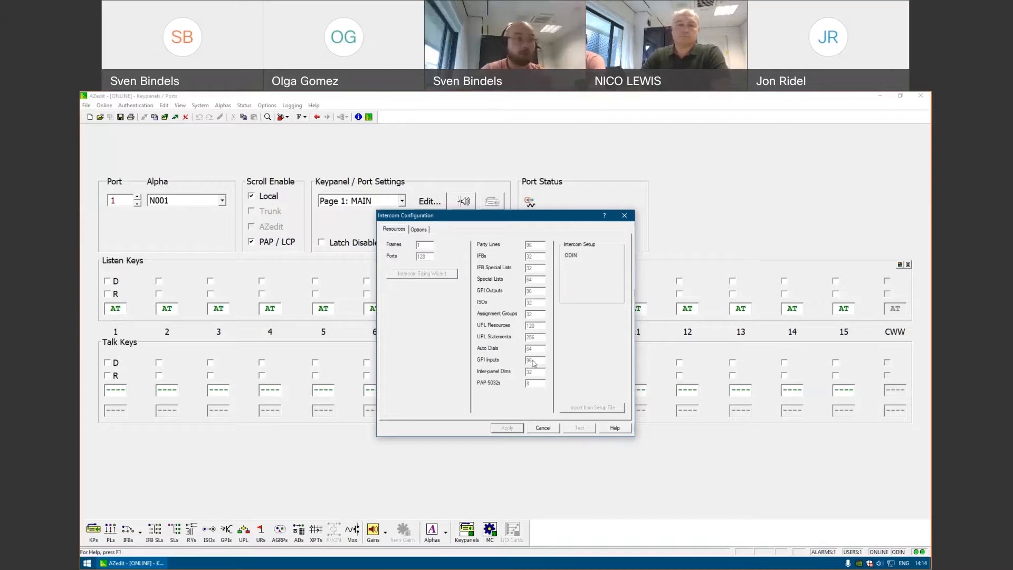
left_click(542, 427)
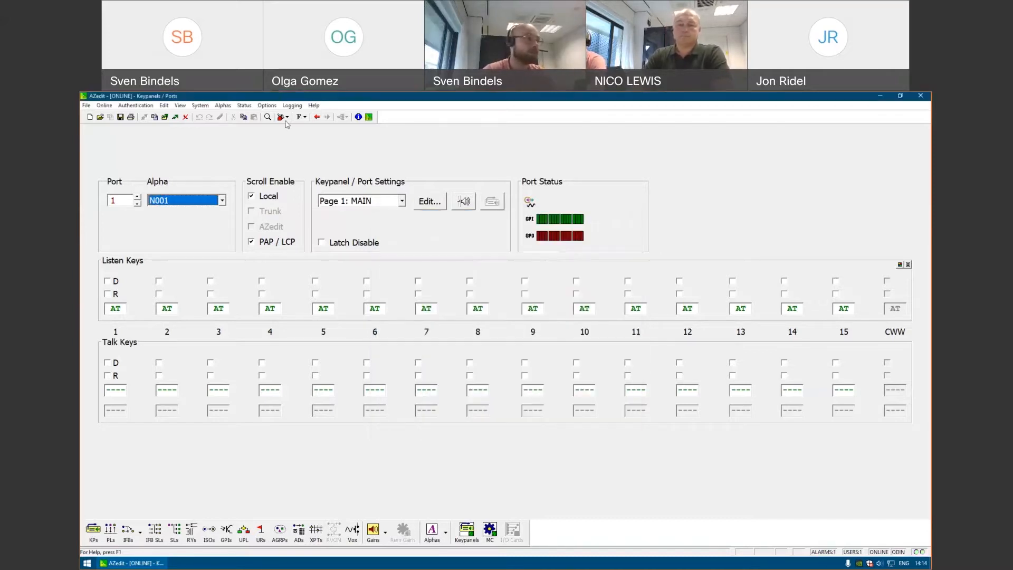
Enable intercom resizing in ONLINE mode and the "first birthday" config reset in the advanced application preferences.
left_click(267, 105)
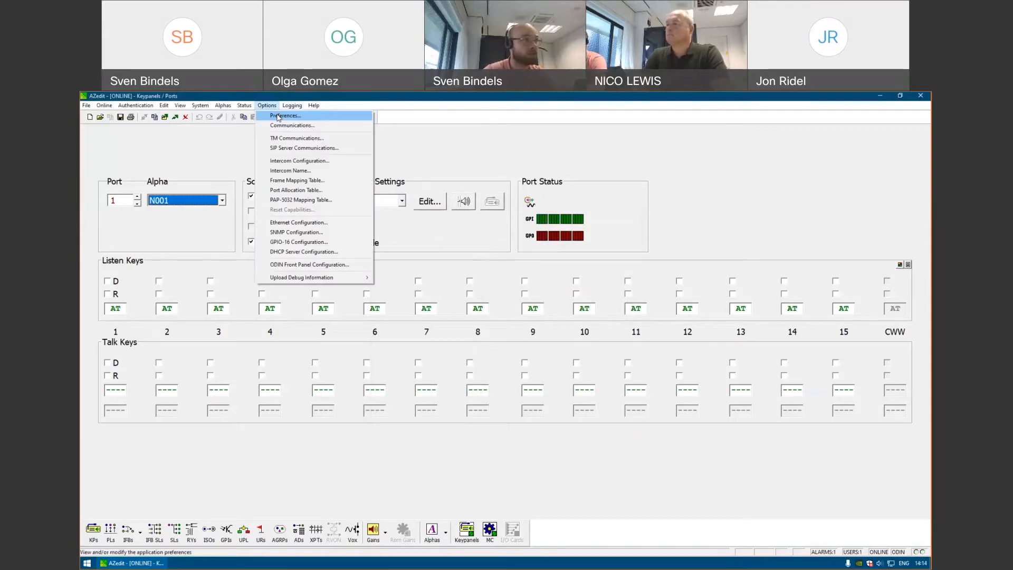
left_click(278, 116)
left_click(471, 242)
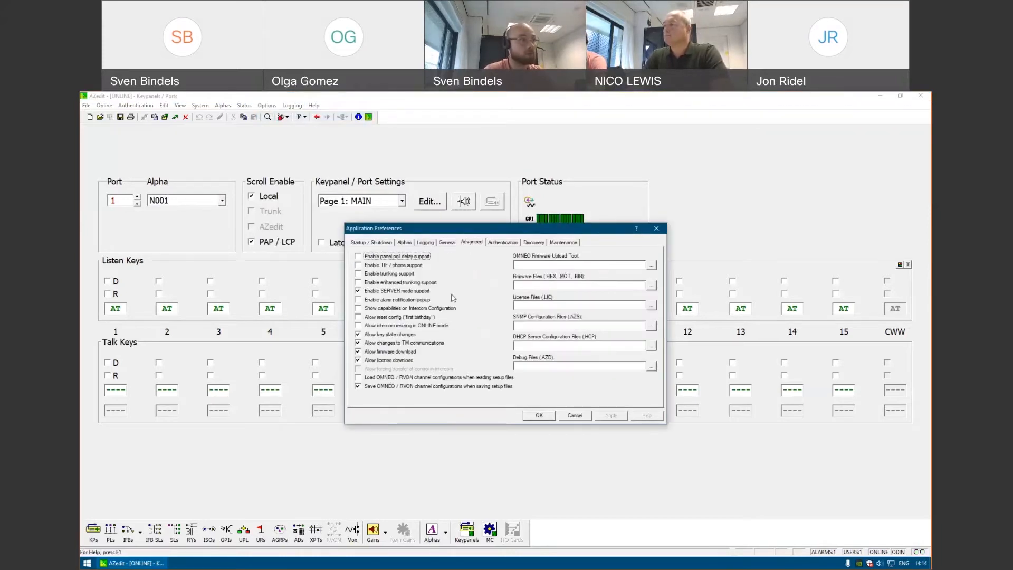
left_click(433, 327)
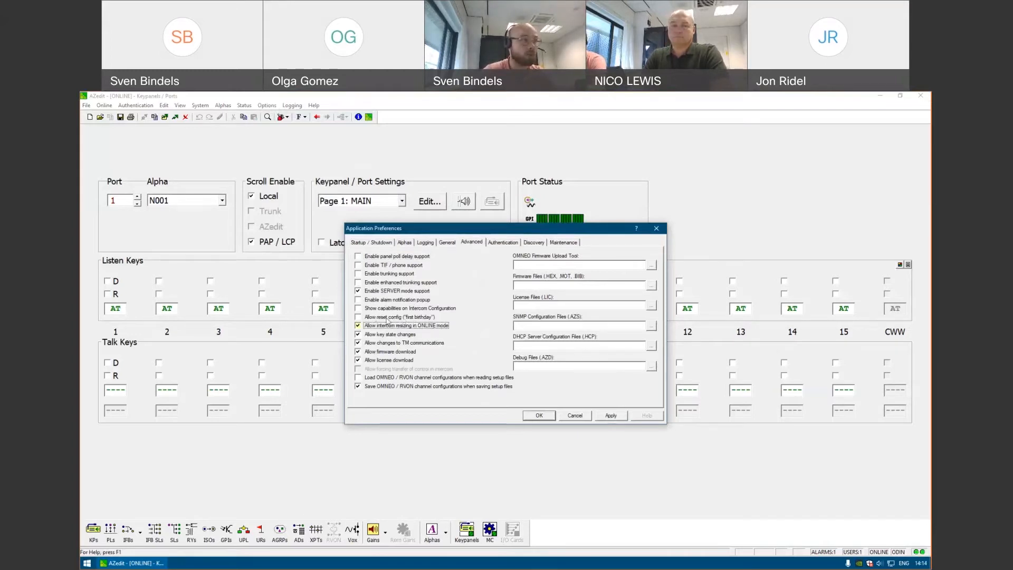
left_click(396, 317)
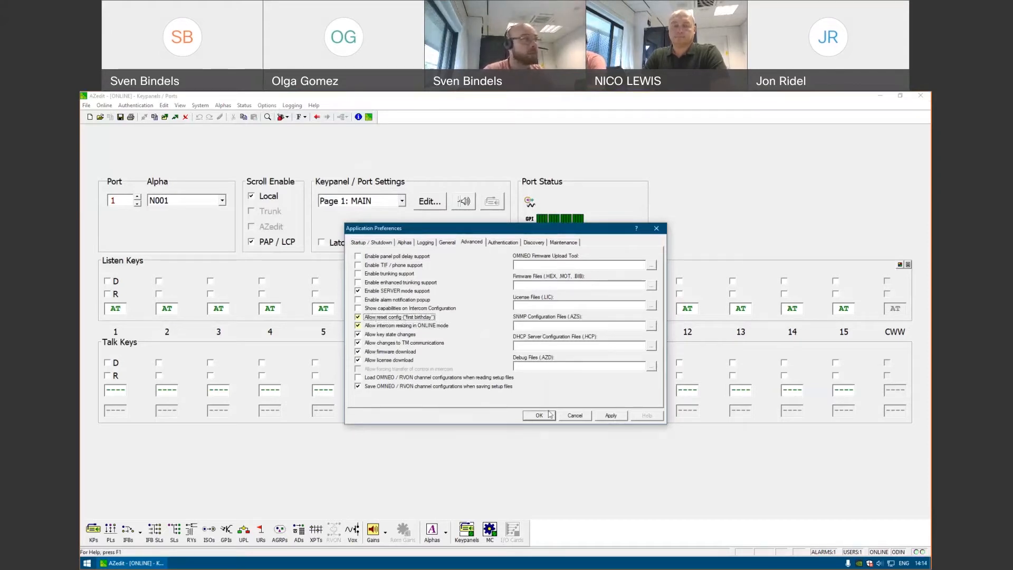
left_click(610, 415)
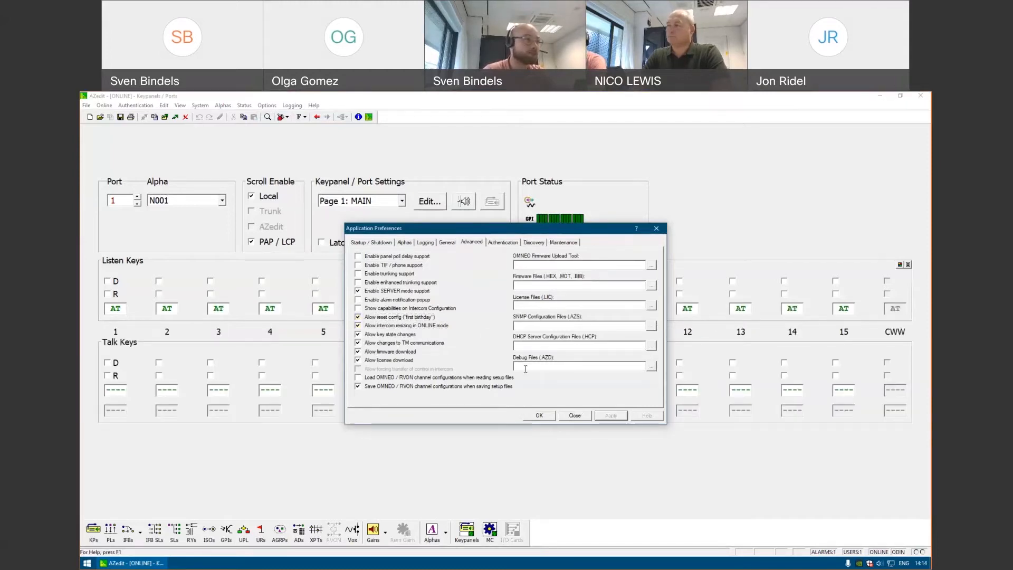
left_click(539, 415)
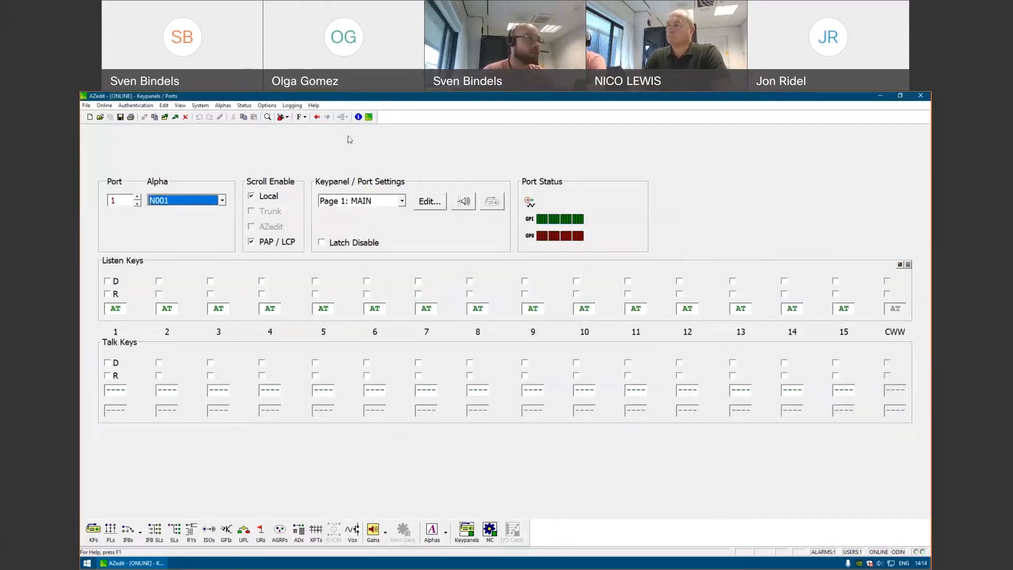
Open the Intercom Configuration for editing and accept the warning about erasing the online setup.
left_click(266, 105)
left_click(287, 161)
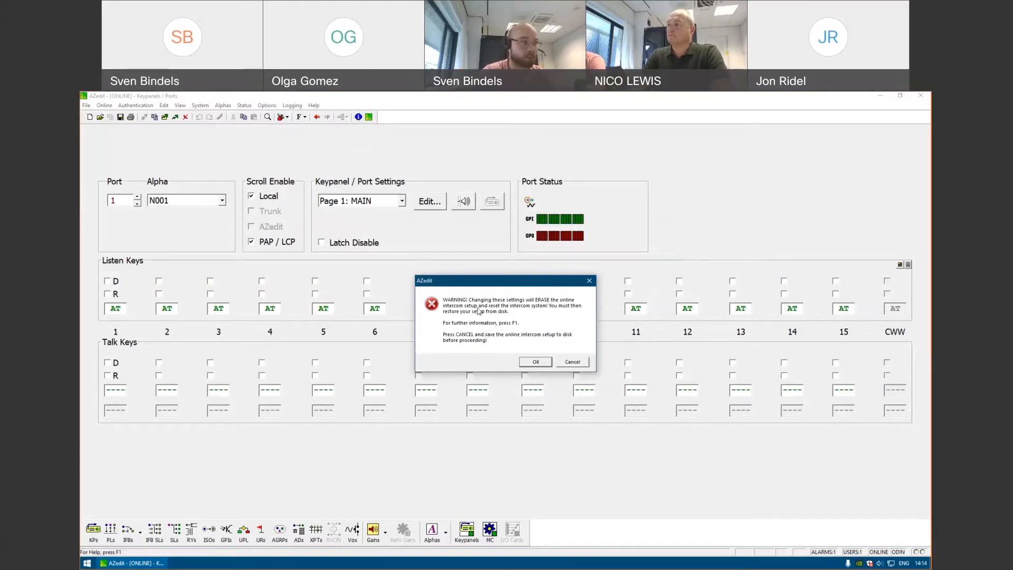
left_click(536, 362)
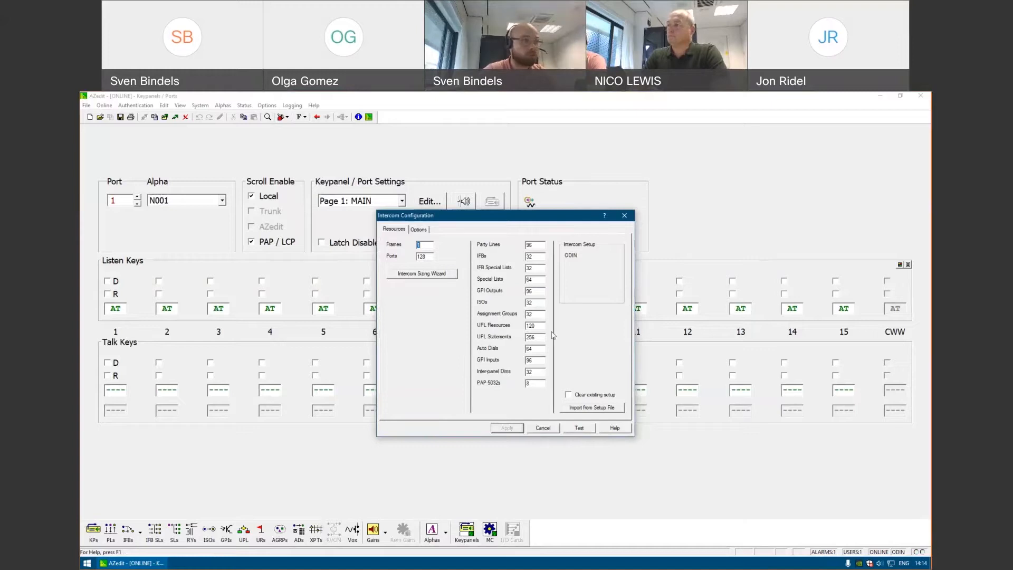
Try to test the intercom sizing with 9999 party lines, then reduce the entry to 999.
double_click(543, 245)
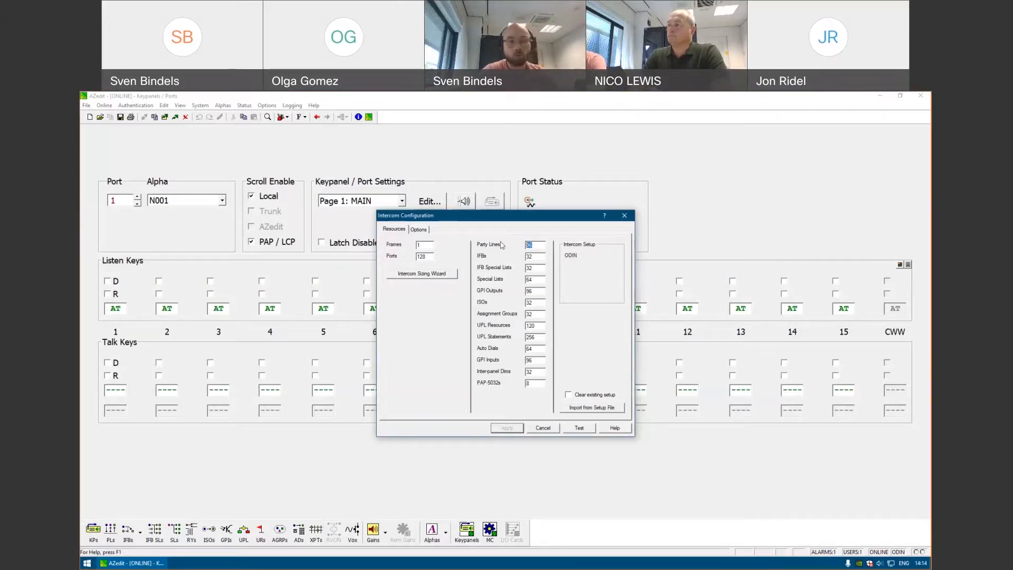
type("9999")
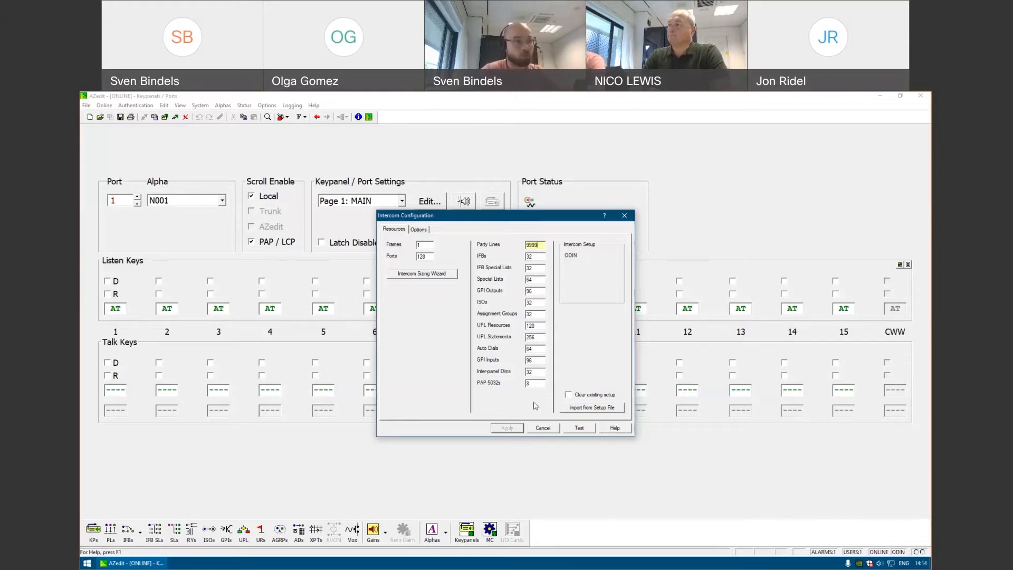
left_click(579, 429)
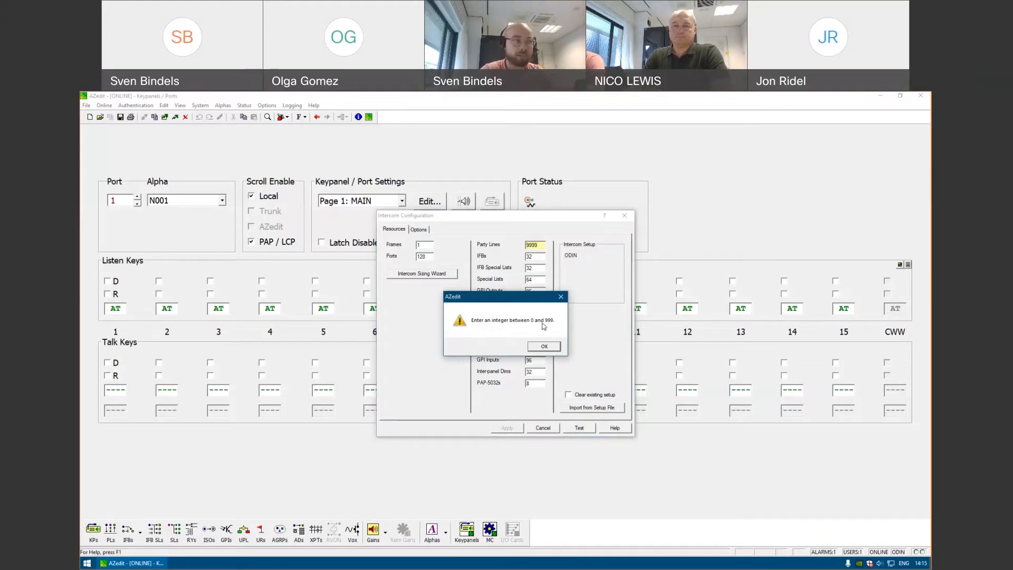
left_click(543, 346)
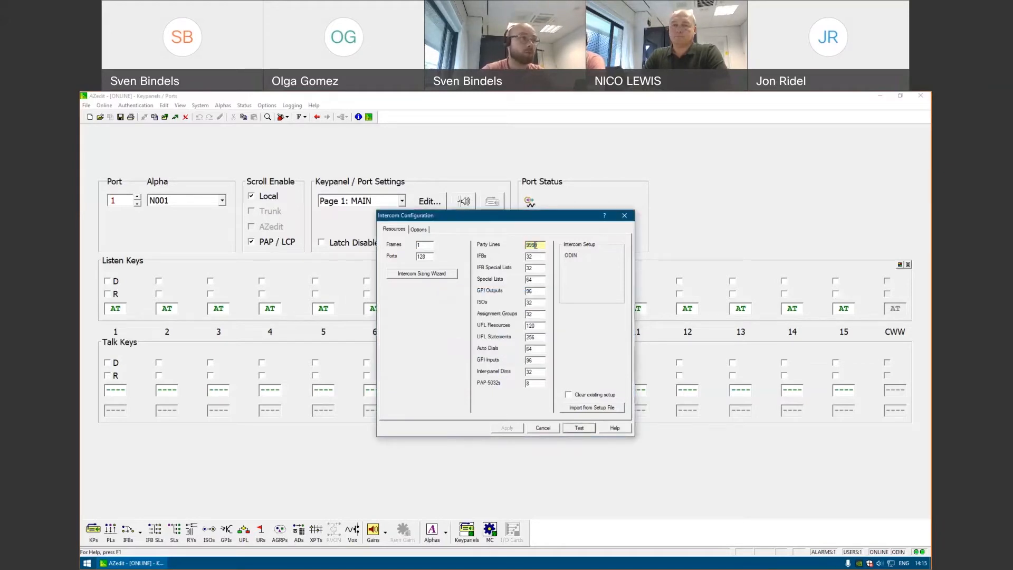
key("BackSpace")
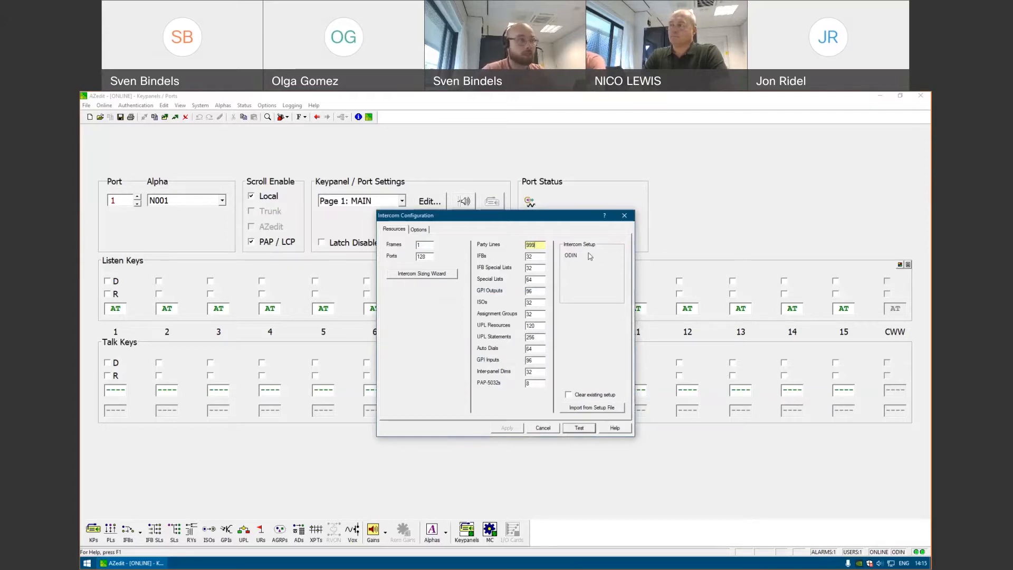
Set the number of party lines to 64 and test whether the intercom can be resized.
left_click_drag(538, 245, 525, 247)
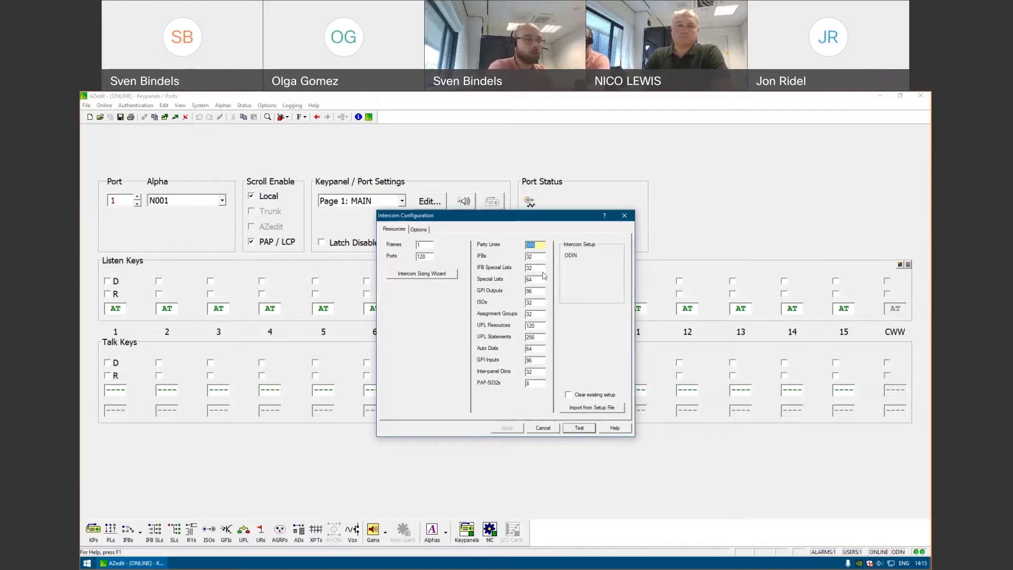
type("64")
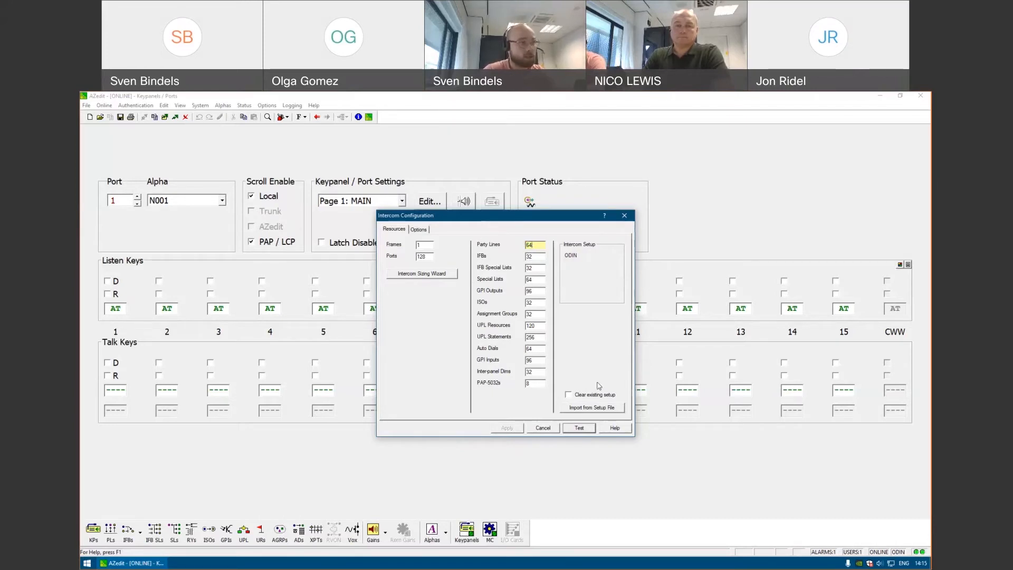
left_click(580, 428)
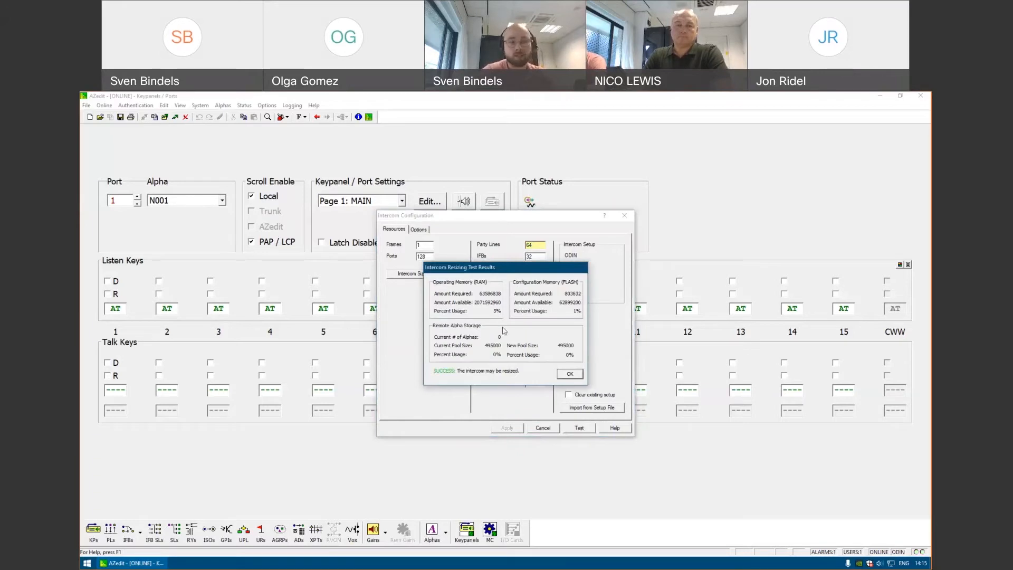
left_click(572, 374)
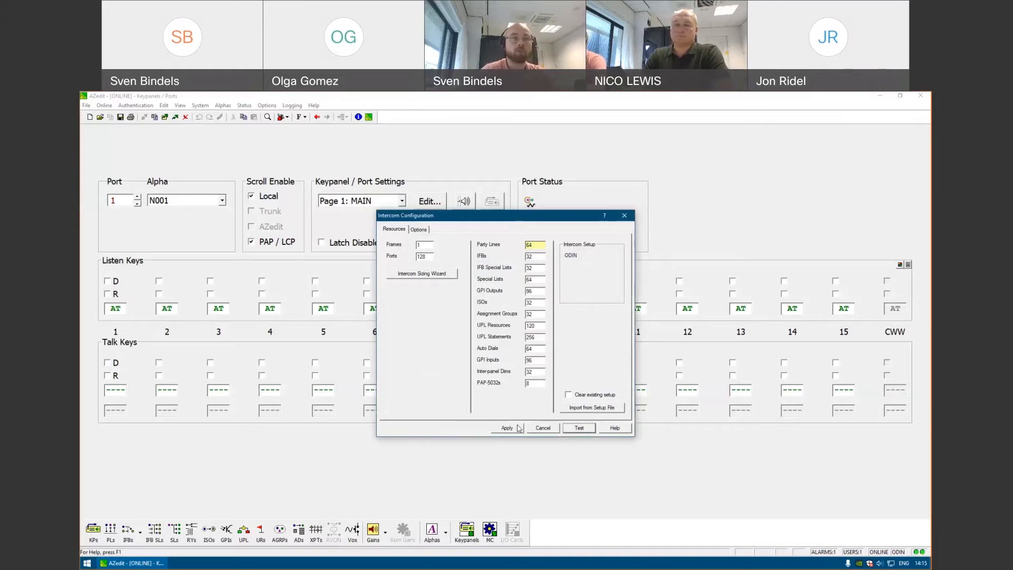
Go through the Intercom Sizing Wizard to the end, keeping one frame with 128 ports.
left_click(429, 276)
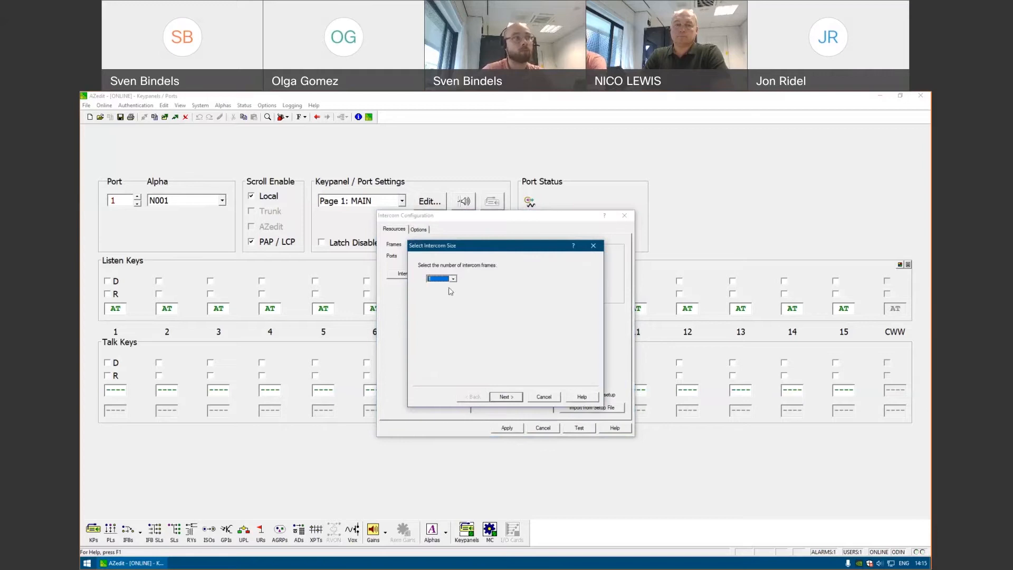
left_click(453, 278)
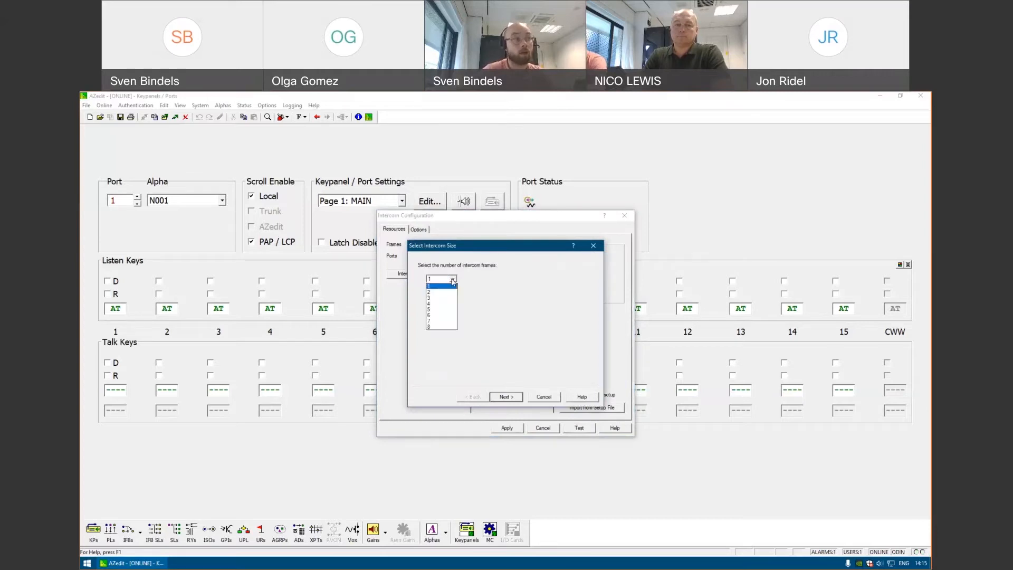
left_click(519, 299)
left_click(516, 397)
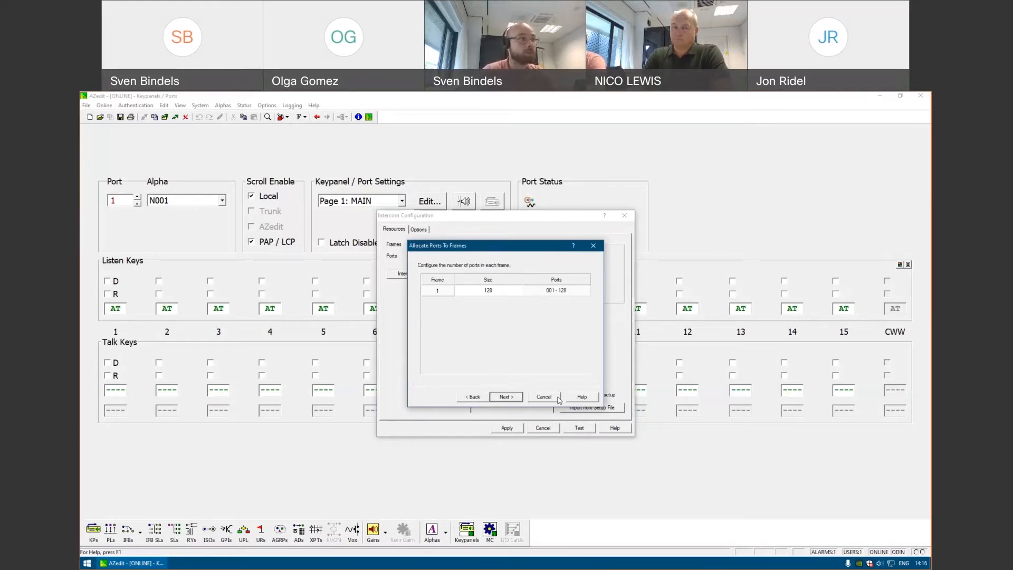
left_click(506, 396)
left_click(506, 396)
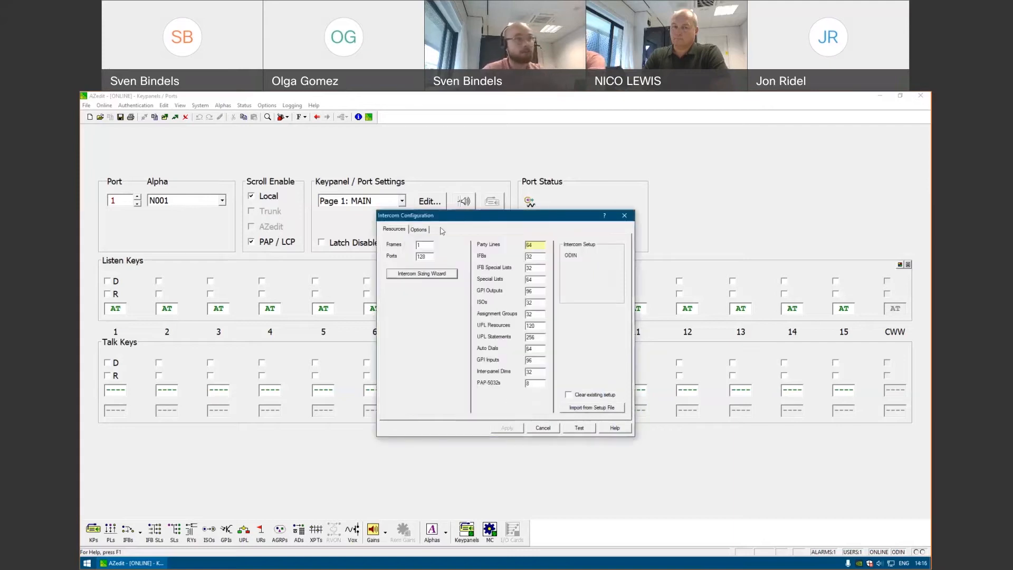
Test the resized configuration again, apply it to the intercom and confirm the resize and reset.
left_click(572, 428)
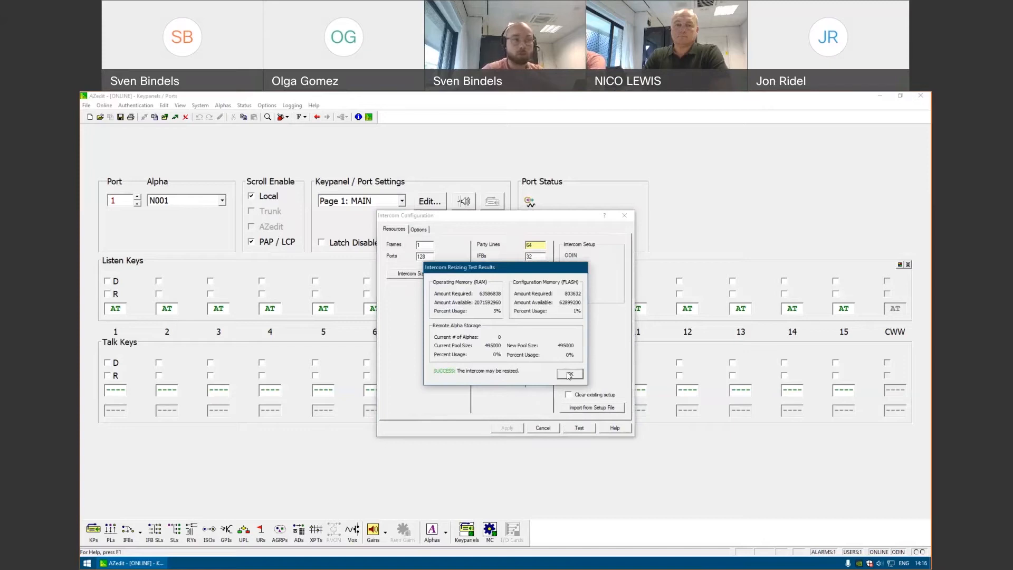
left_click(568, 374)
left_click(507, 428)
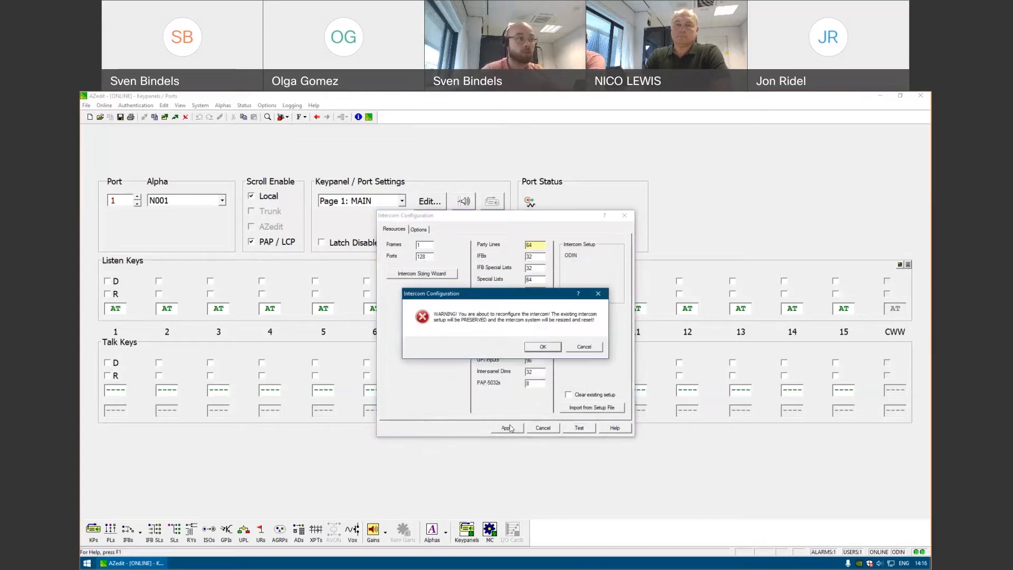
left_click(542, 347)
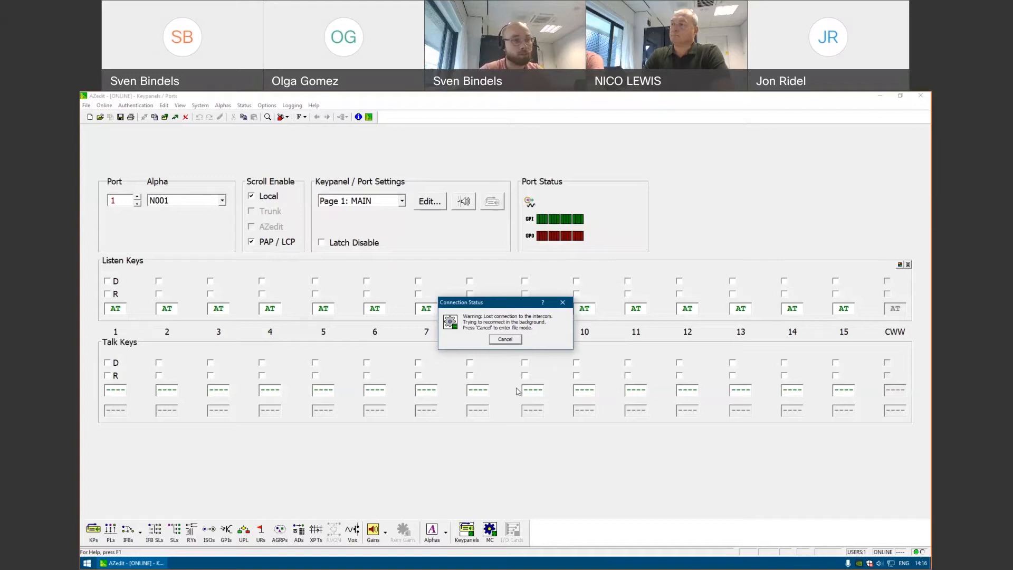
Stop the background reconnection to enter file mode and open the Communications settings.
left_click(505, 339)
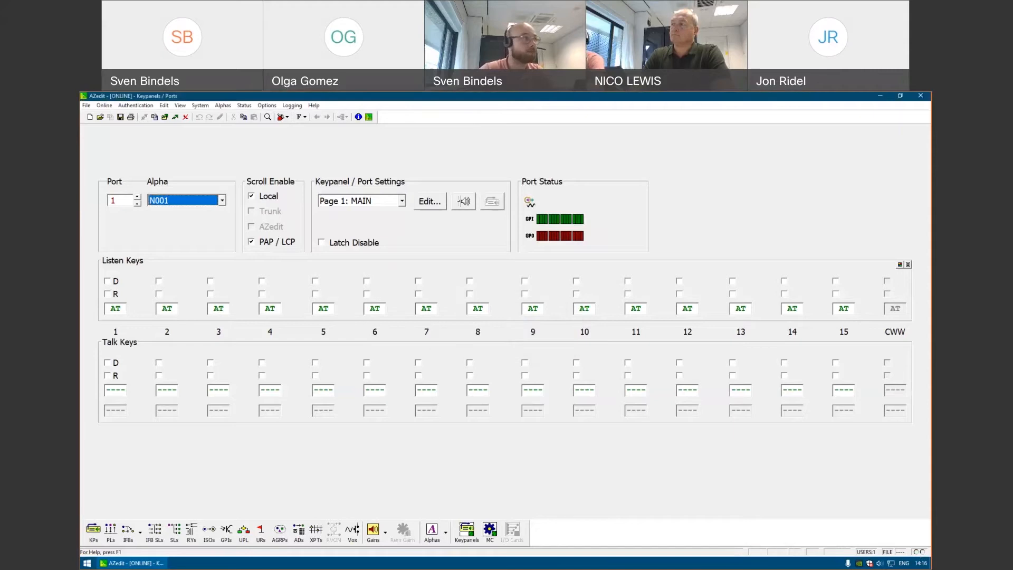
left_click(275, 105)
left_click(285, 121)
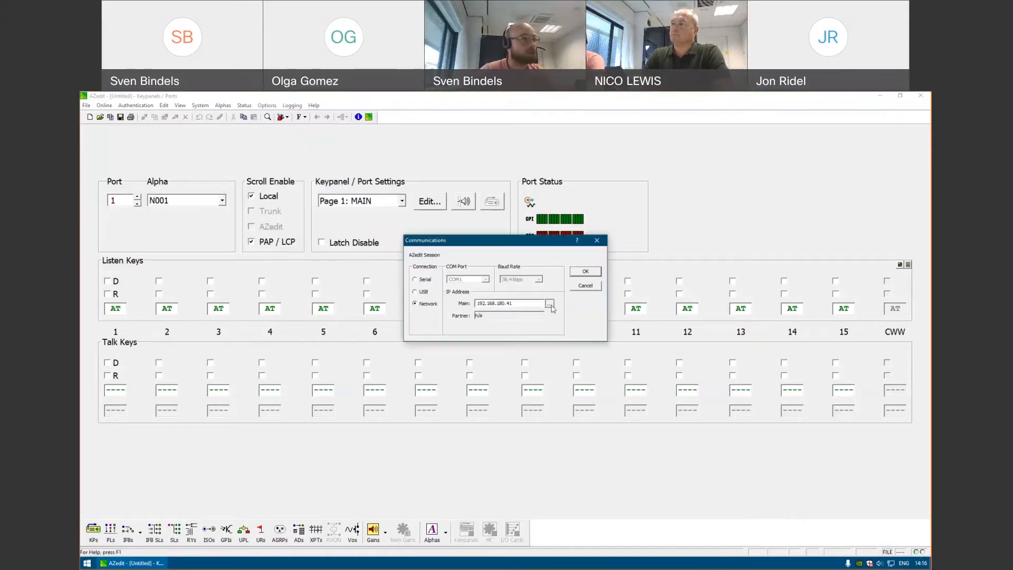
Check the list of available intercoms repeatedly while the ODIN restarts, and leave the communications settings unchanged.
left_click(551, 304)
left_click(590, 364)
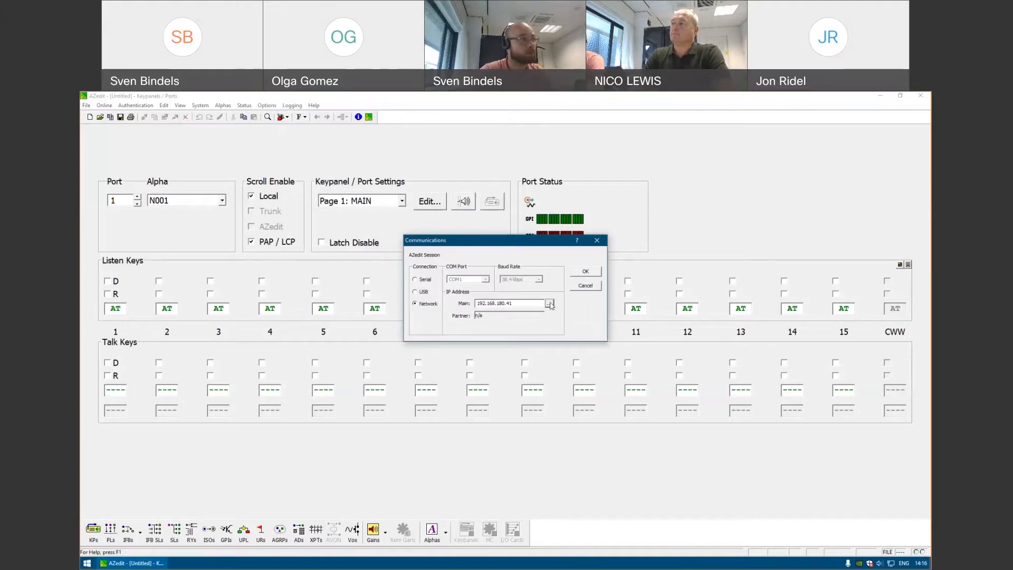
left_click(550, 305)
left_click(591, 364)
left_click(550, 306)
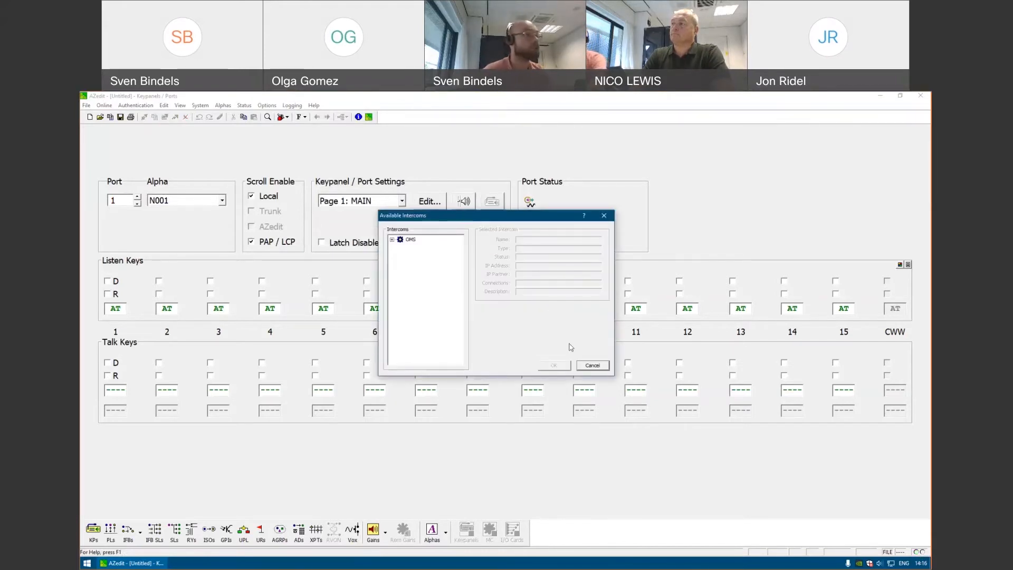
left_click(586, 365)
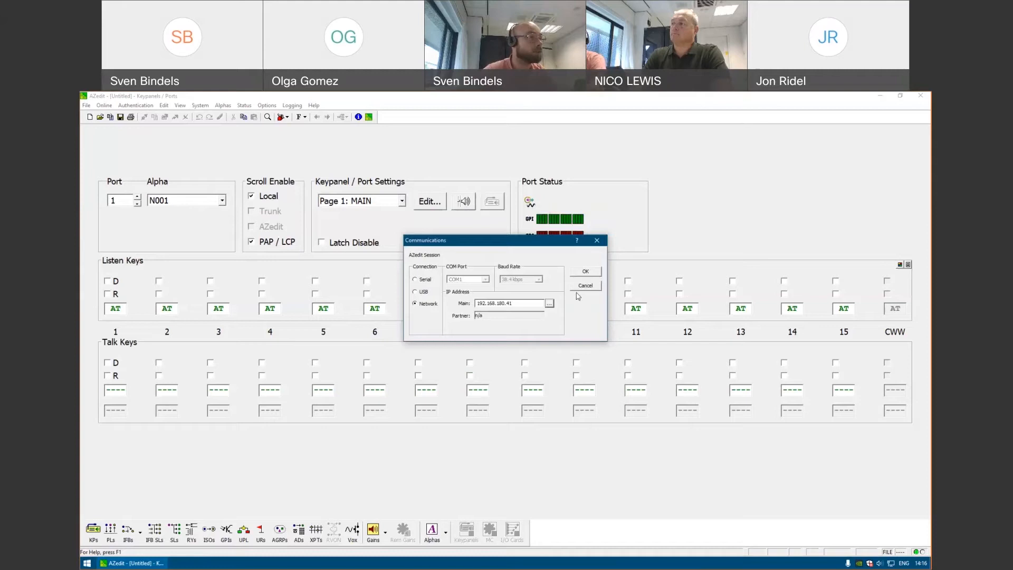
left_click(550, 303)
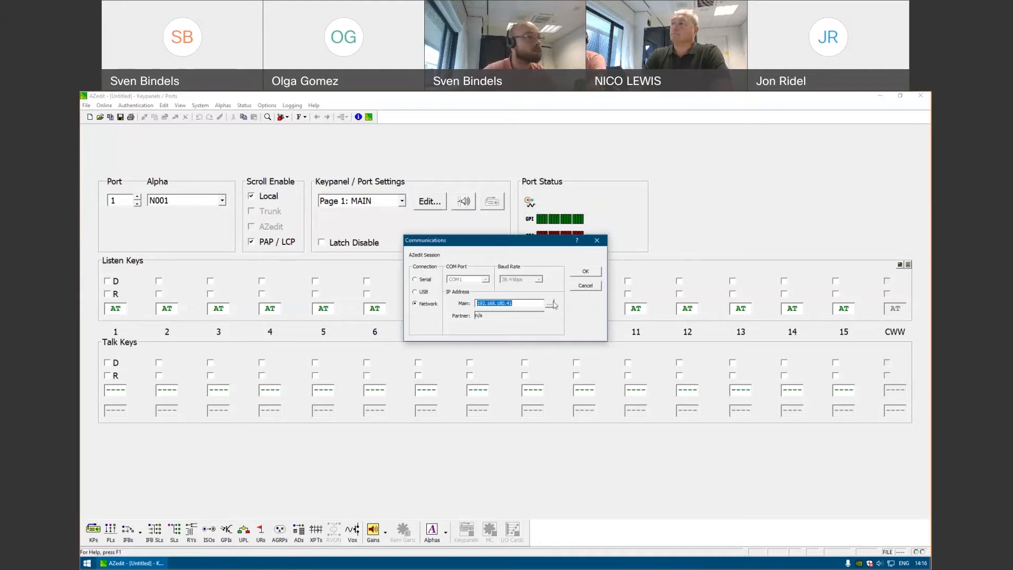
left_click(589, 364)
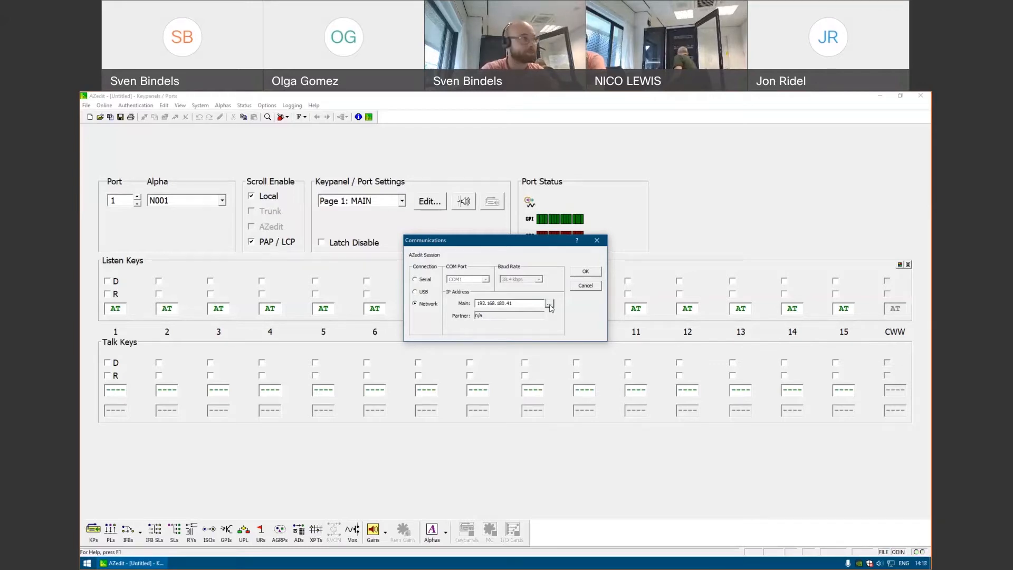
left_click(588, 287)
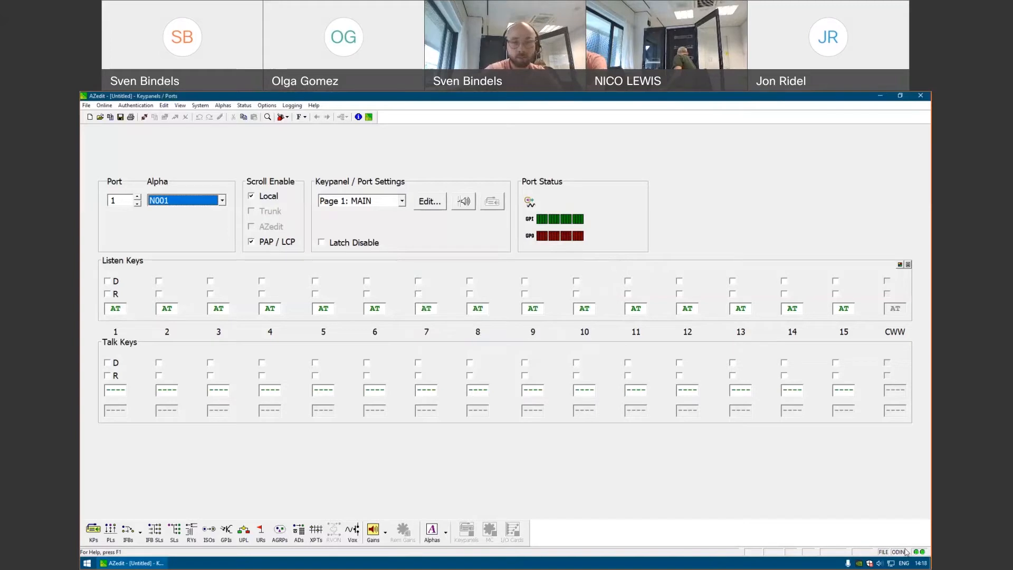
Connect online to the intercom, keep the application defaults unchanged and acknowledge the capabilities notice.
left_click(145, 118)
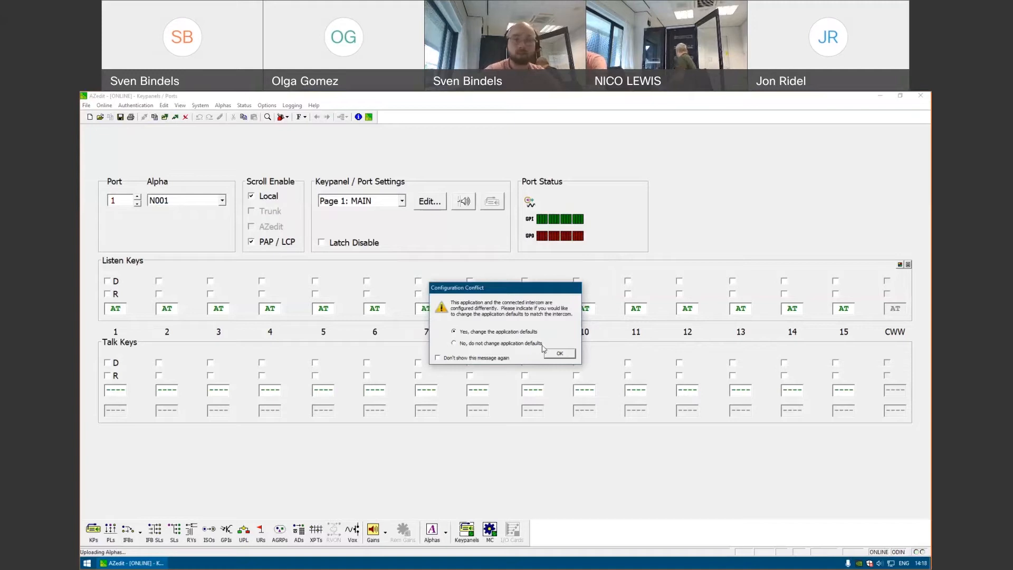
left_click(541, 344)
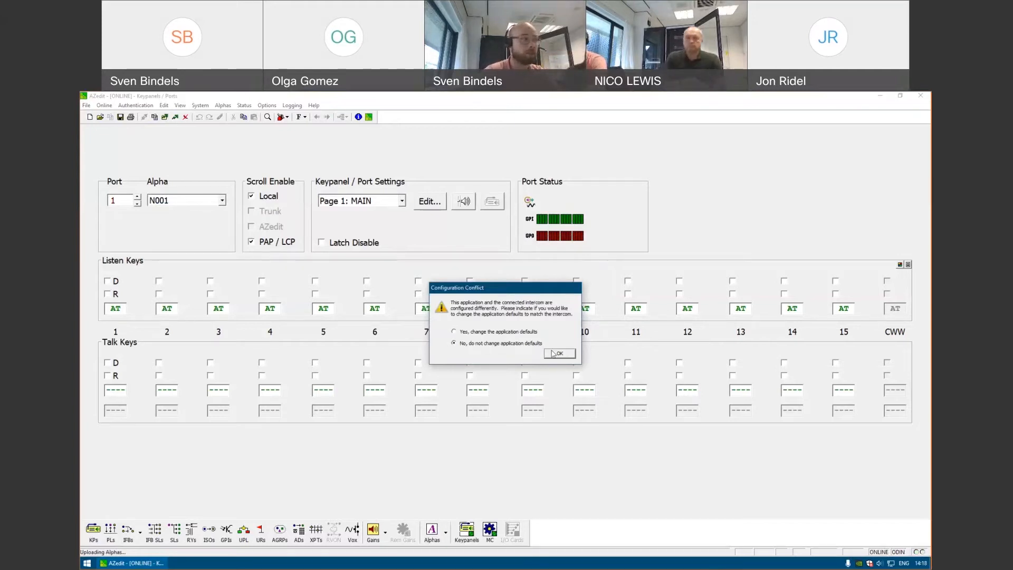
left_click(557, 353)
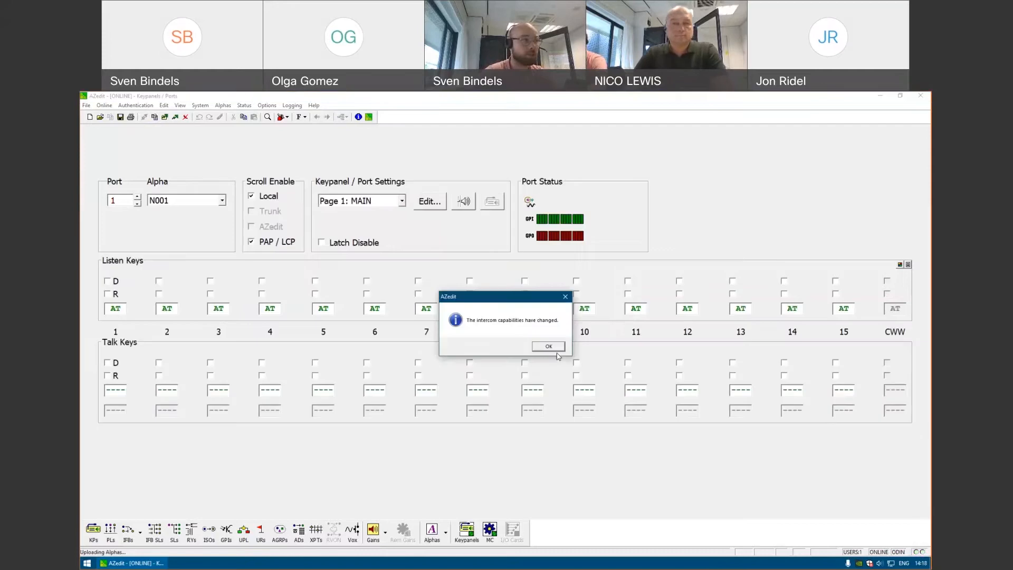
left_click(548, 347)
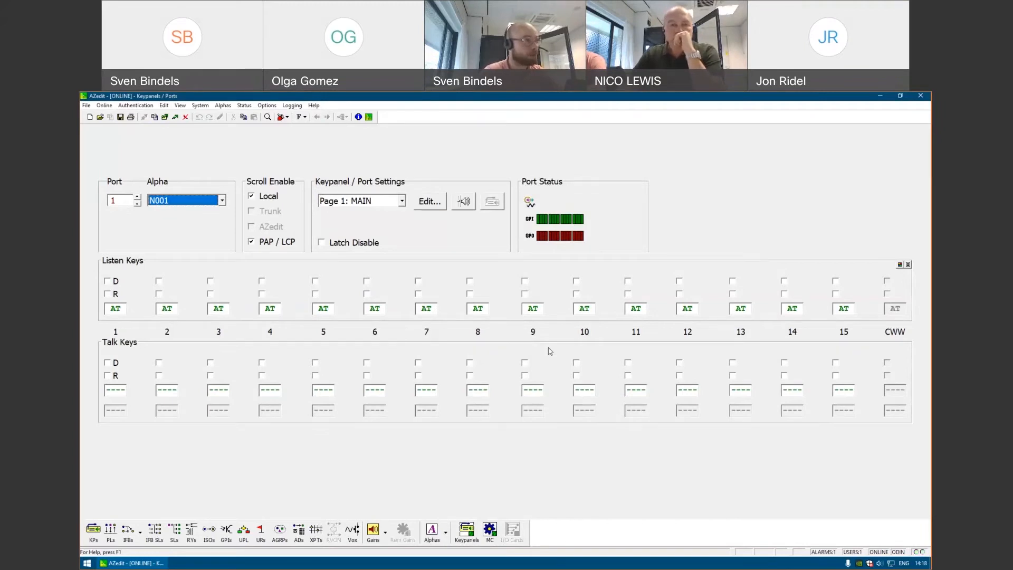
Try the Auto enter SERVER mode option in the startup preferences and cancel the preferences.
left_click(267, 106)
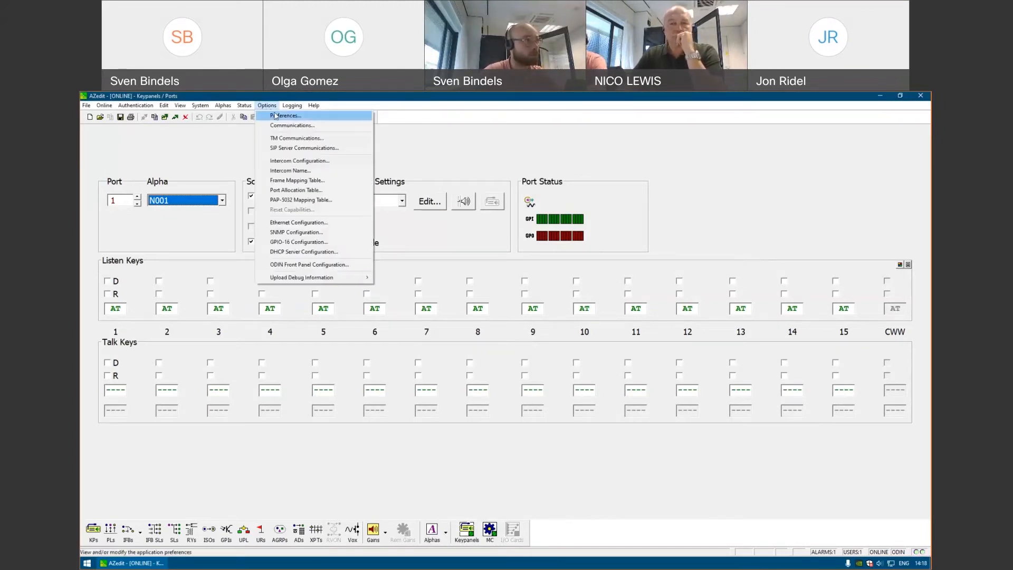
left_click(275, 116)
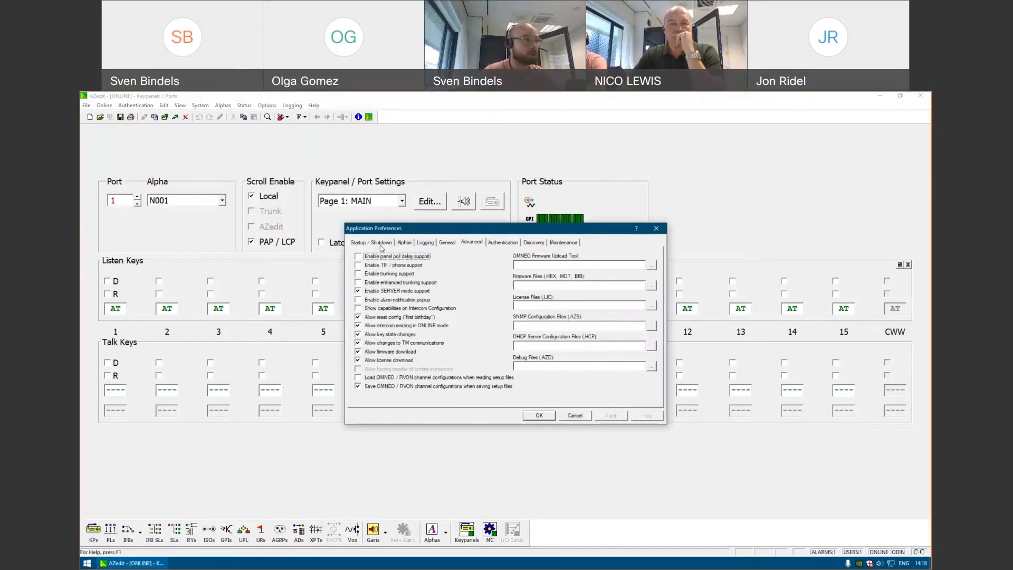
left_click(381, 243)
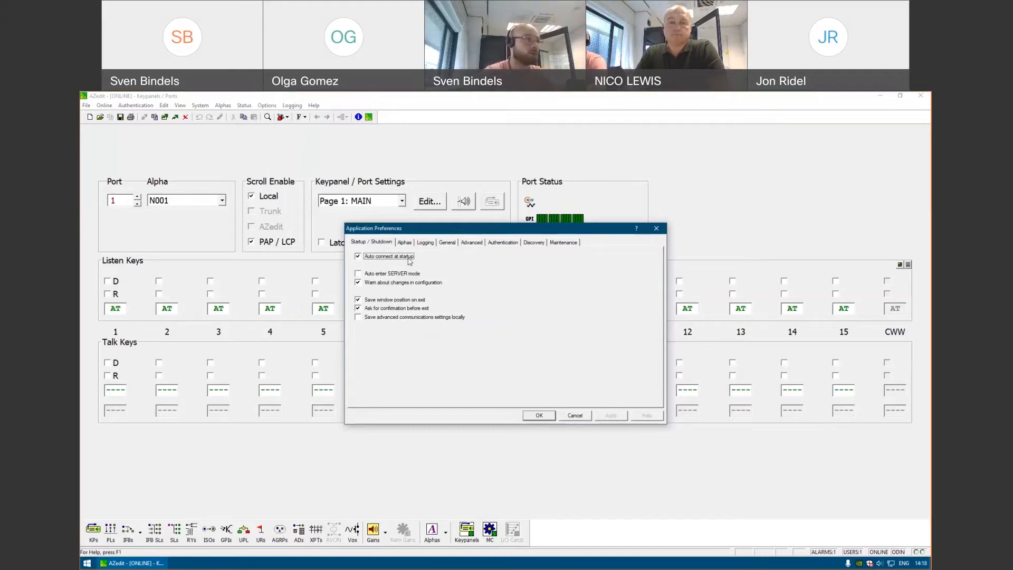
left_click(411, 273)
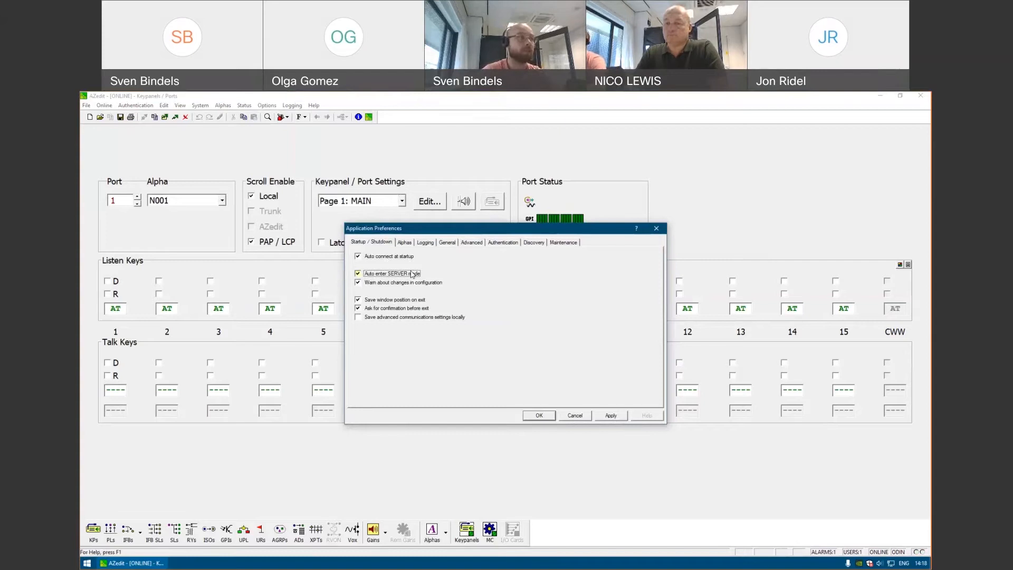
left_click(584, 415)
Switch to Server Mode, select the listen assignment of key 7 on port 1, and return to normal online mode.
left_click(140, 106)
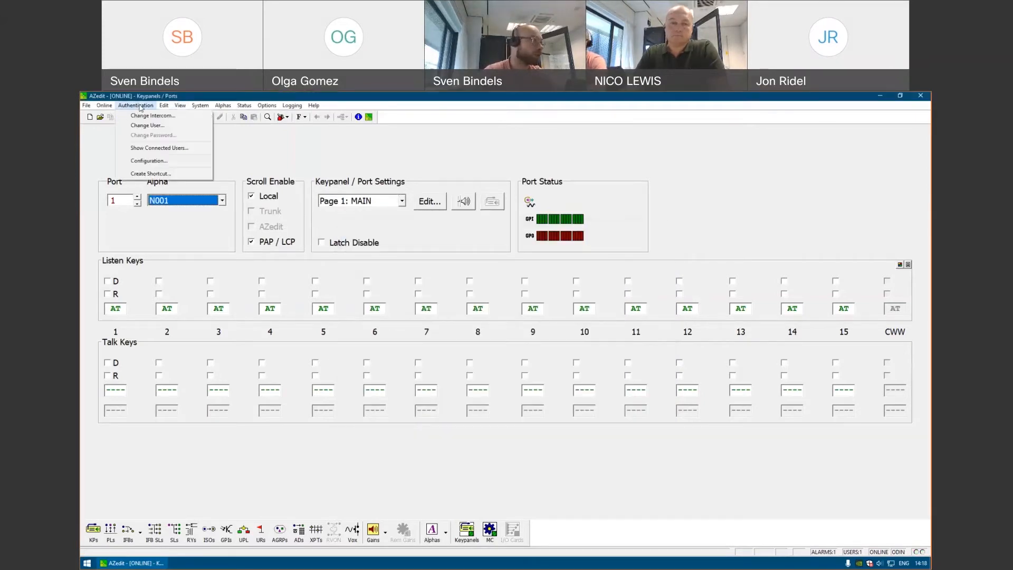
mouse_move(116, 108)
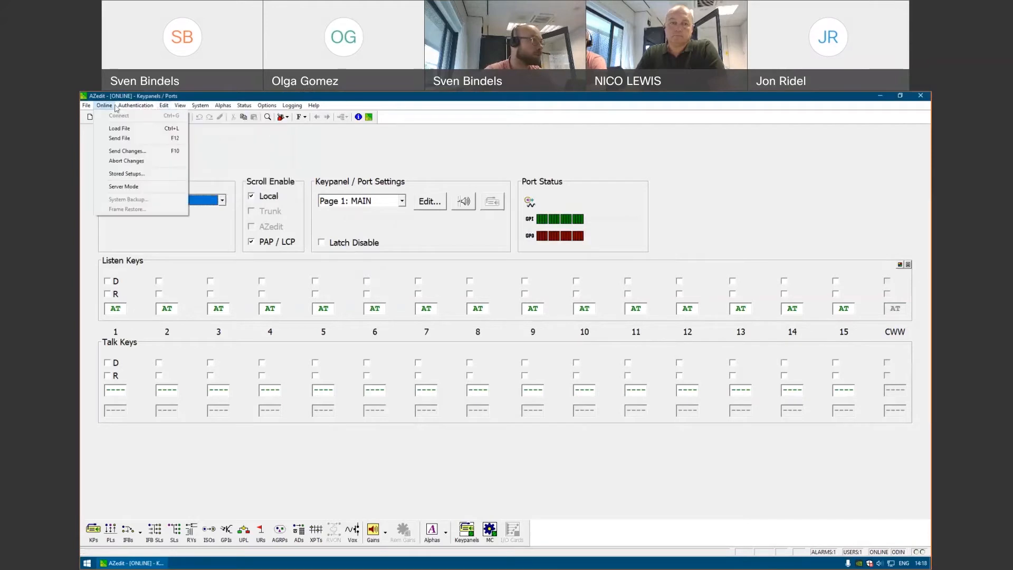
left_click(123, 186)
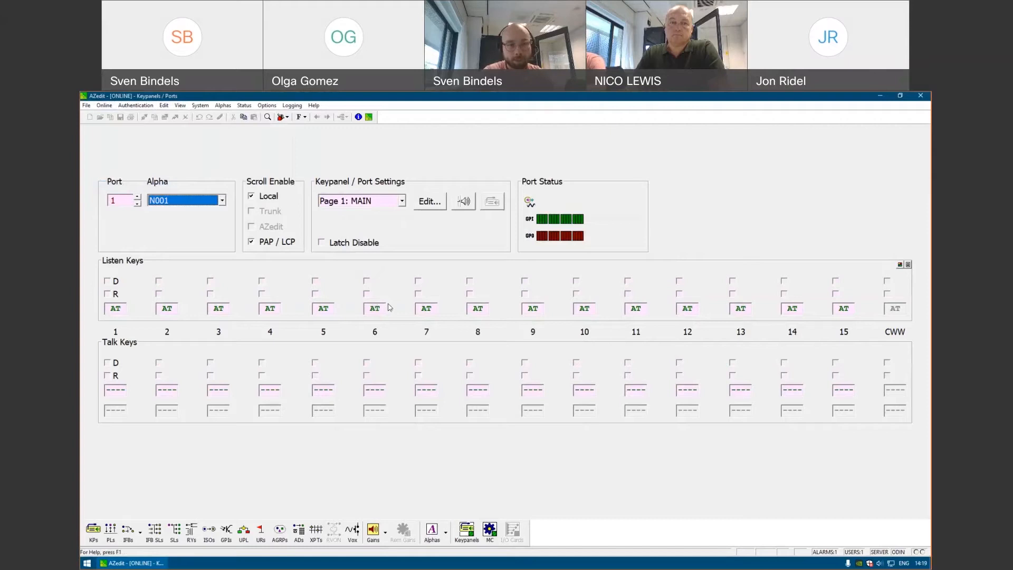
left_click(428, 309)
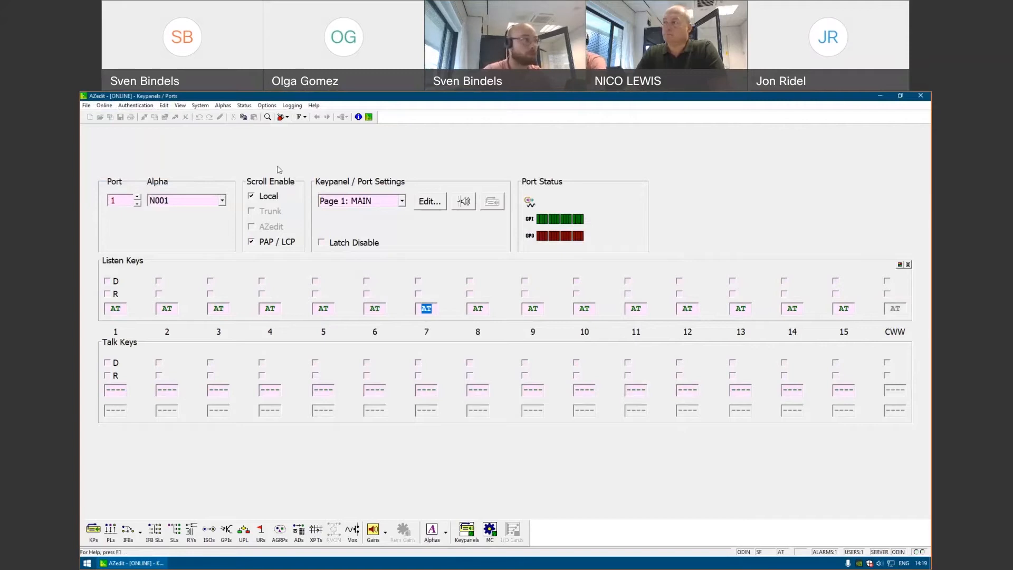
left_click(100, 106)
left_click(134, 187)
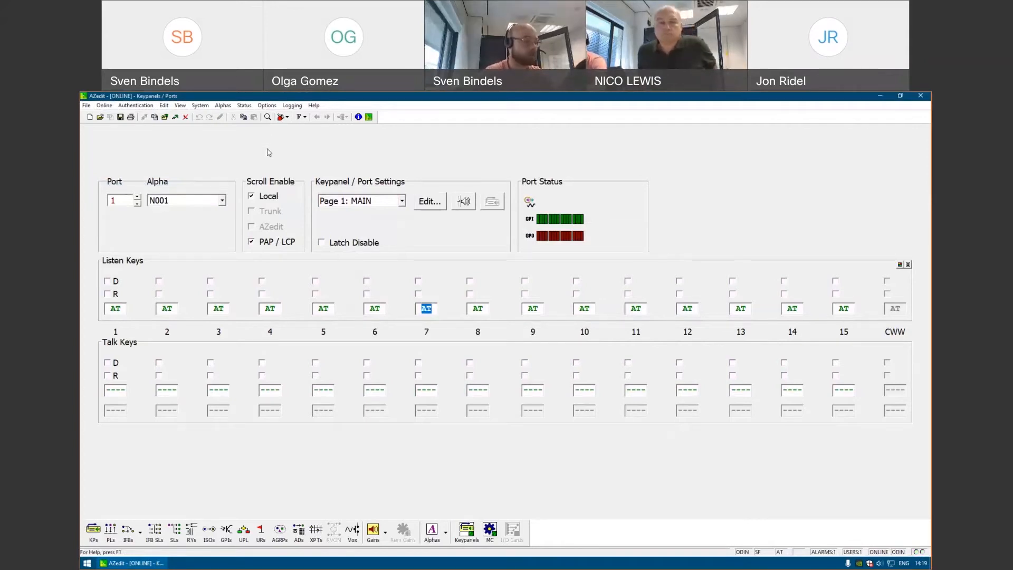
Open the Intercom Configuration options past the erase warning and review the Unicode alphas and input alphas settings.
left_click(267, 104)
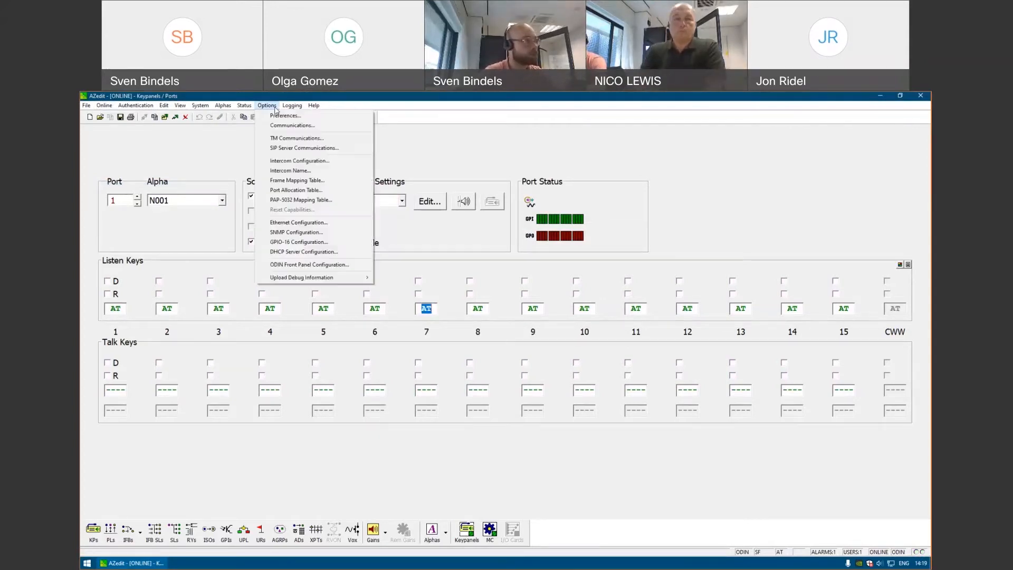
left_click(292, 160)
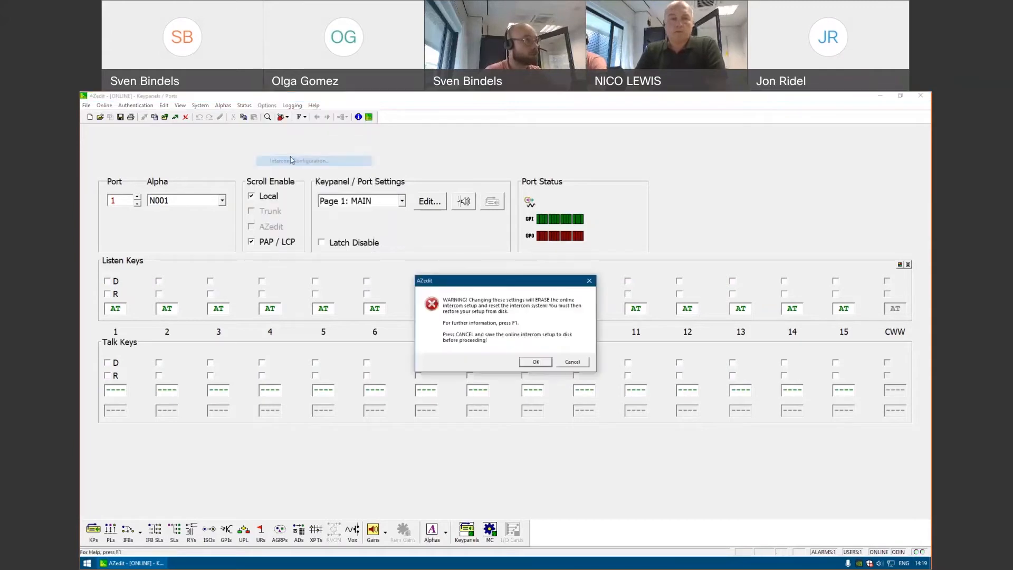
left_click(545, 362)
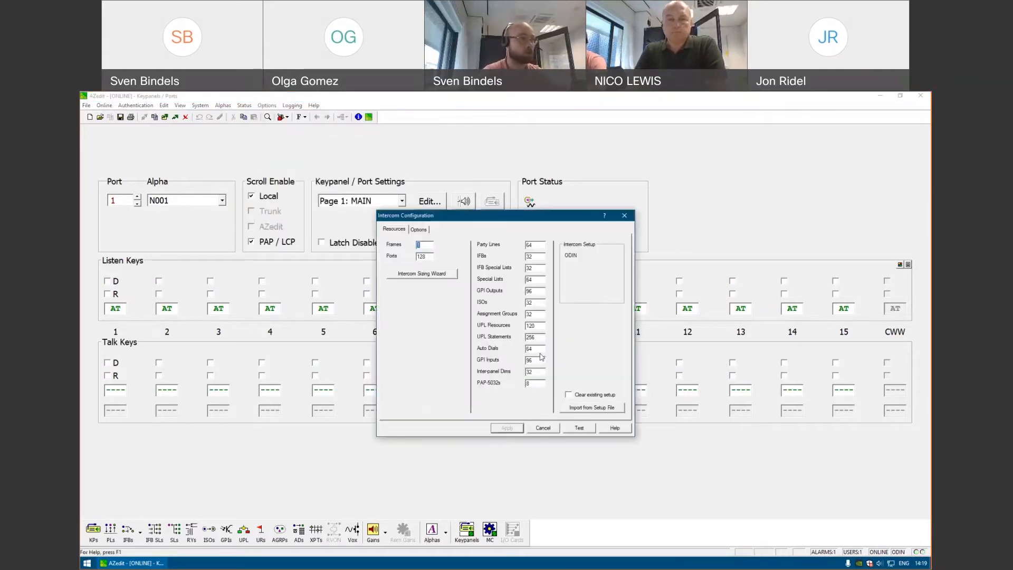
left_click(419, 230)
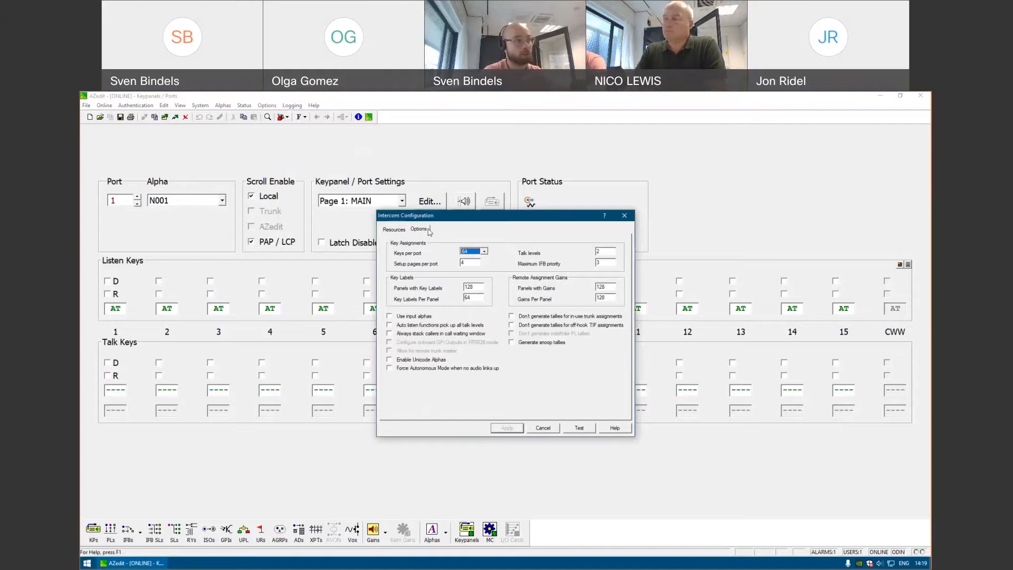
left_click(444, 362)
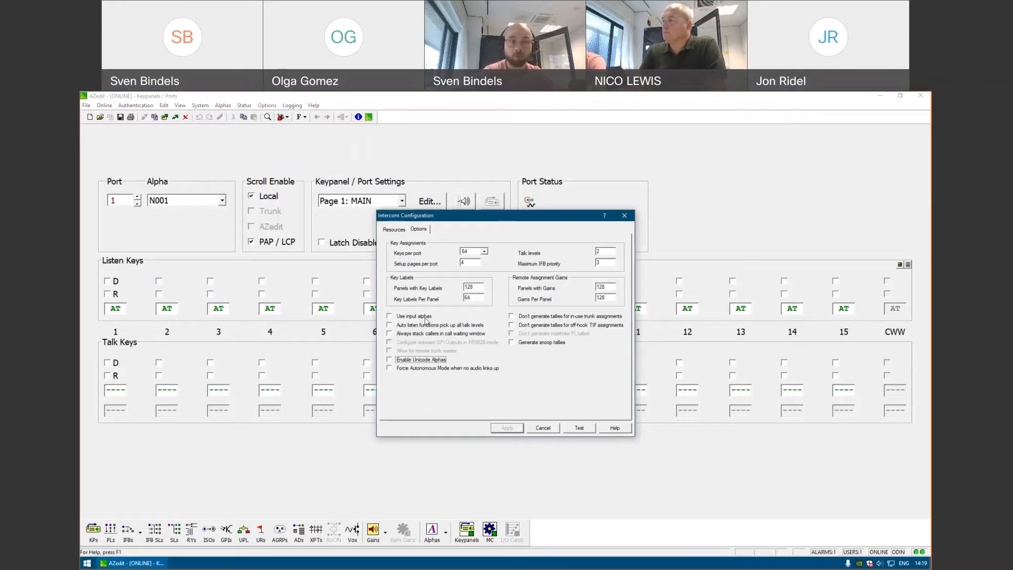
left_click(425, 317)
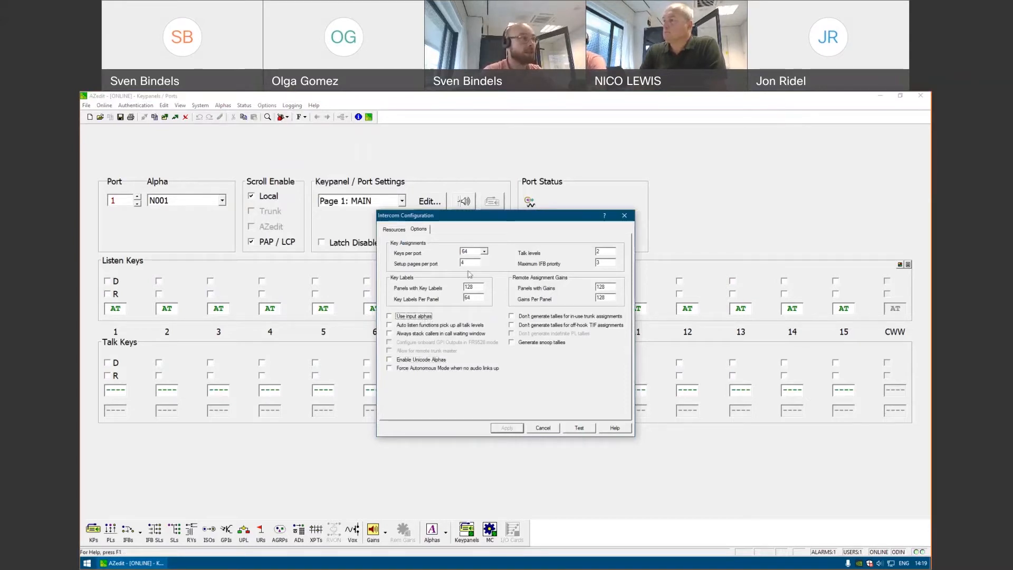
Try 999 and 15 setup pages per port, look over the key label limits, and cancel the intercom configuration.
left_click_drag(467, 263, 449, 264)
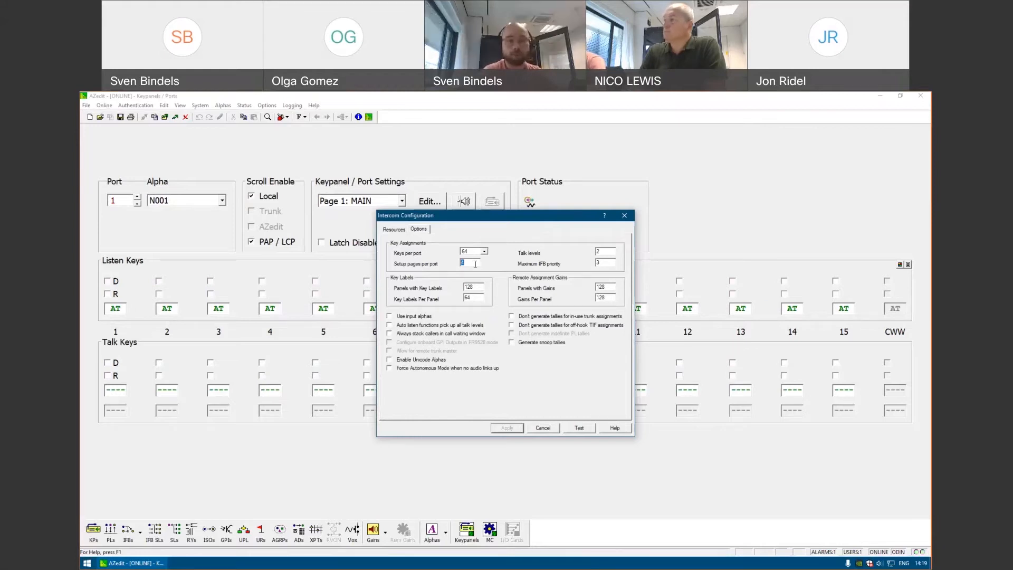
type("999")
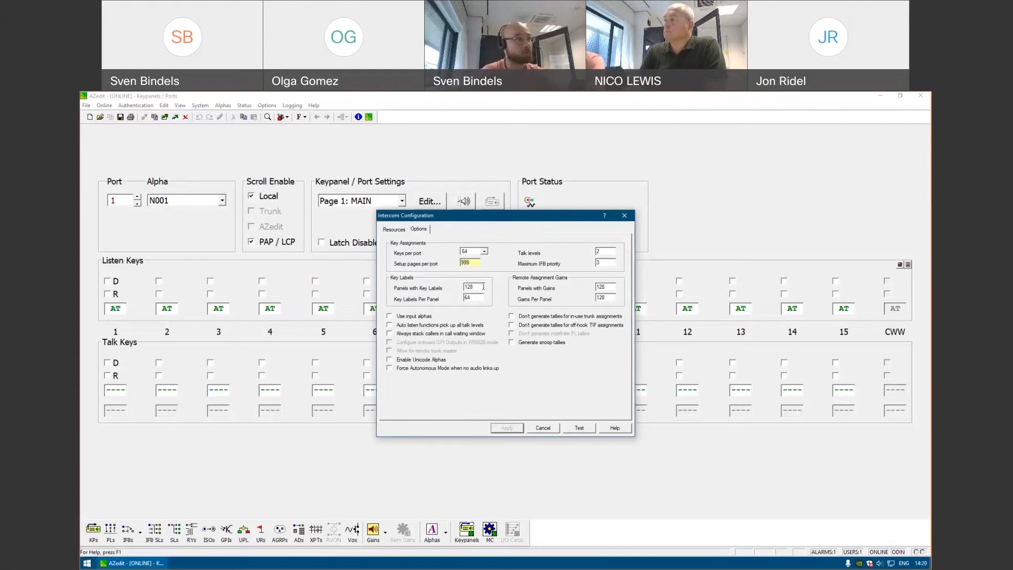
key("Tab")
left_click(589, 428)
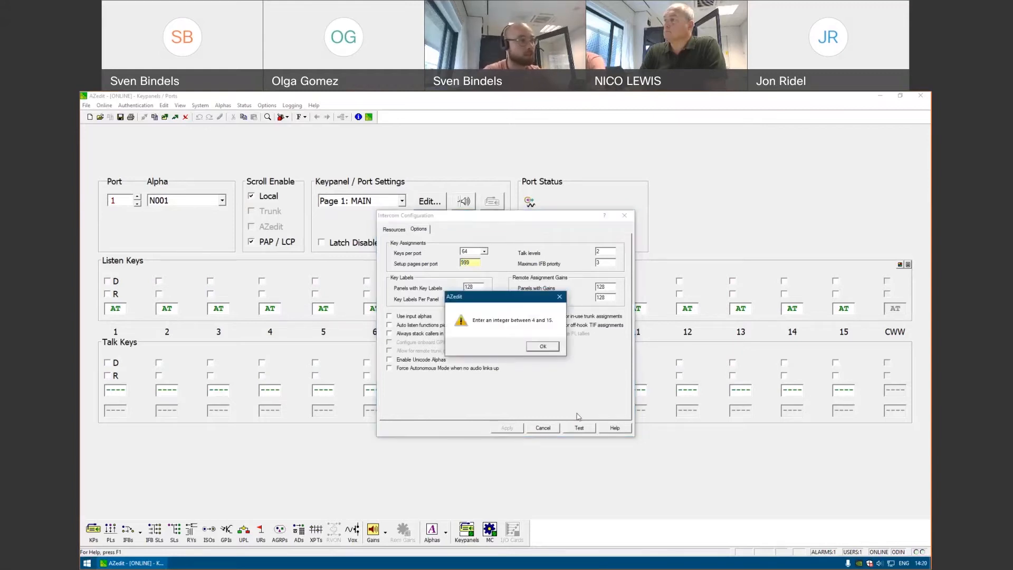
left_click(560, 296)
type("15")
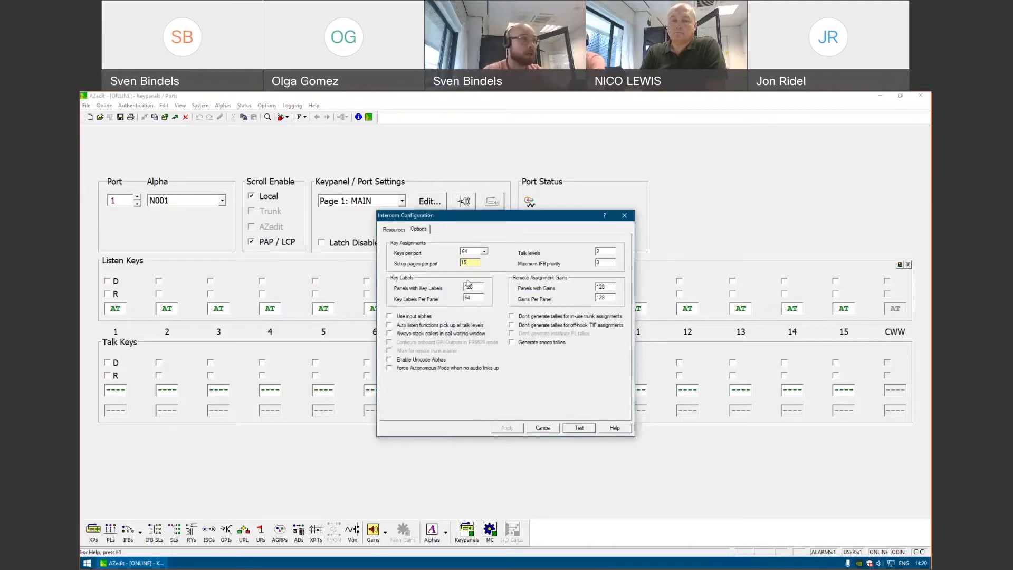
double_click(480, 287)
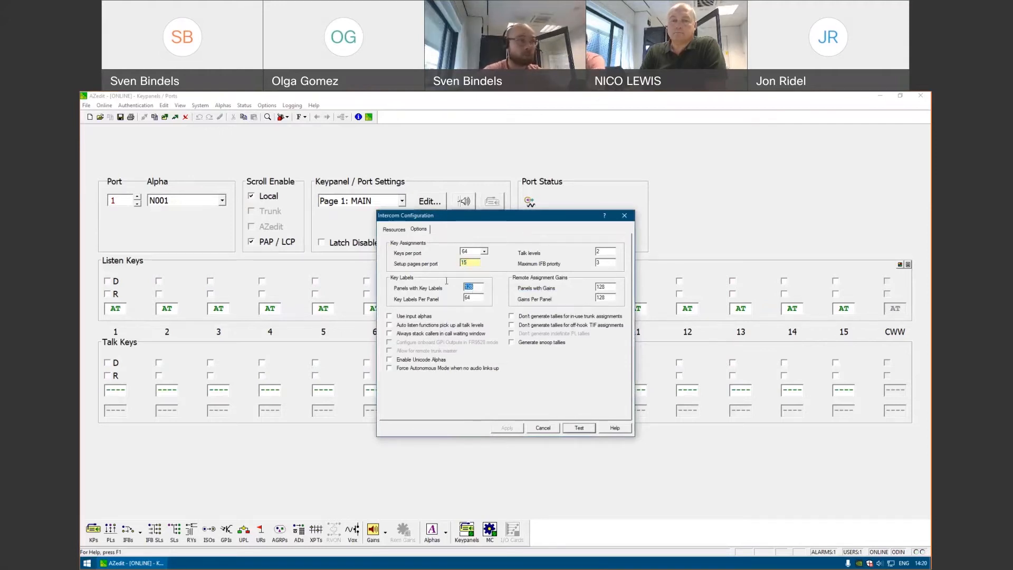
double_click(474, 298)
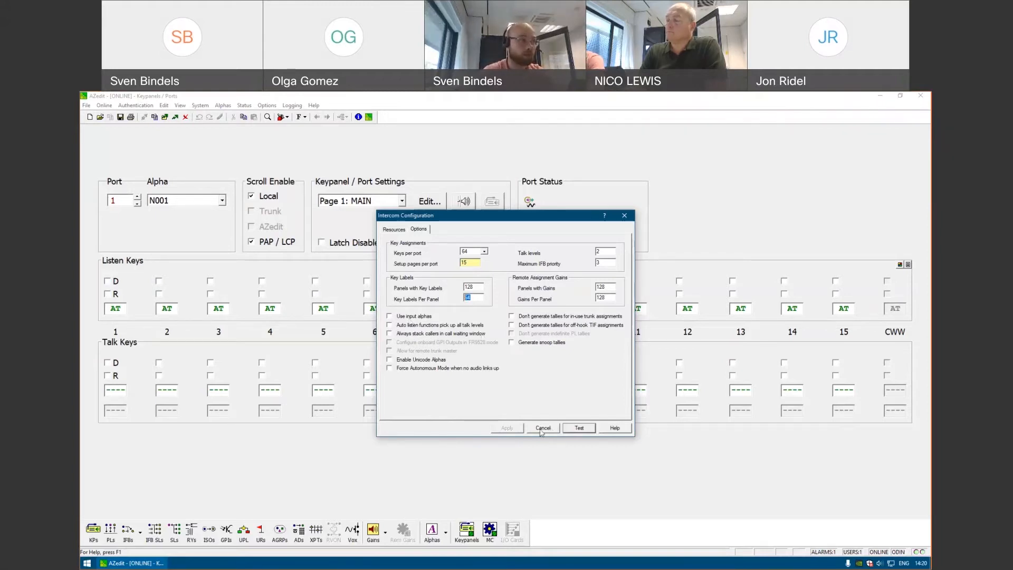
left_click(543, 428)
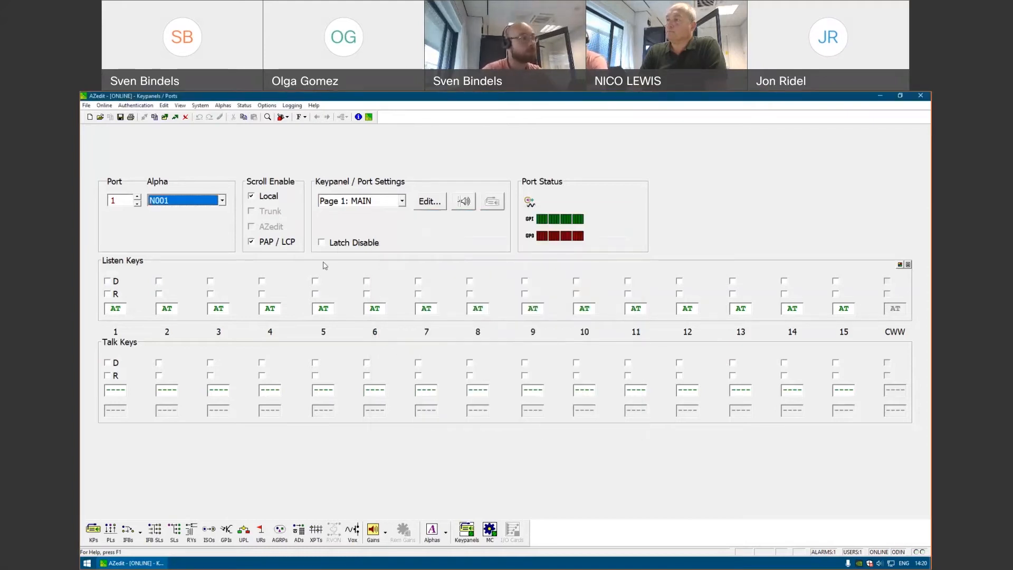
Open the Port Allocation Table and review the available types for port 1.
left_click(264, 105)
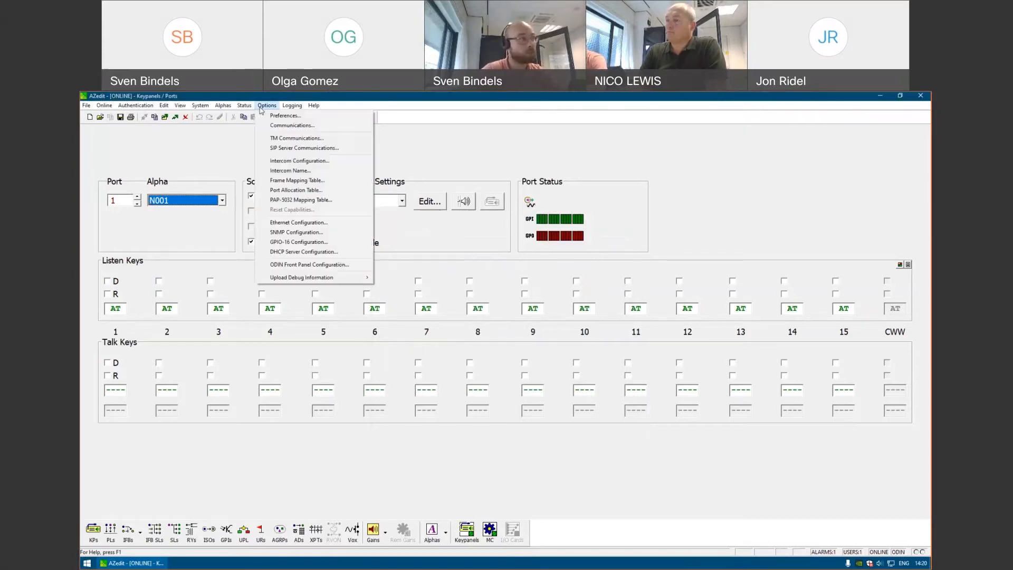
left_click(304, 190)
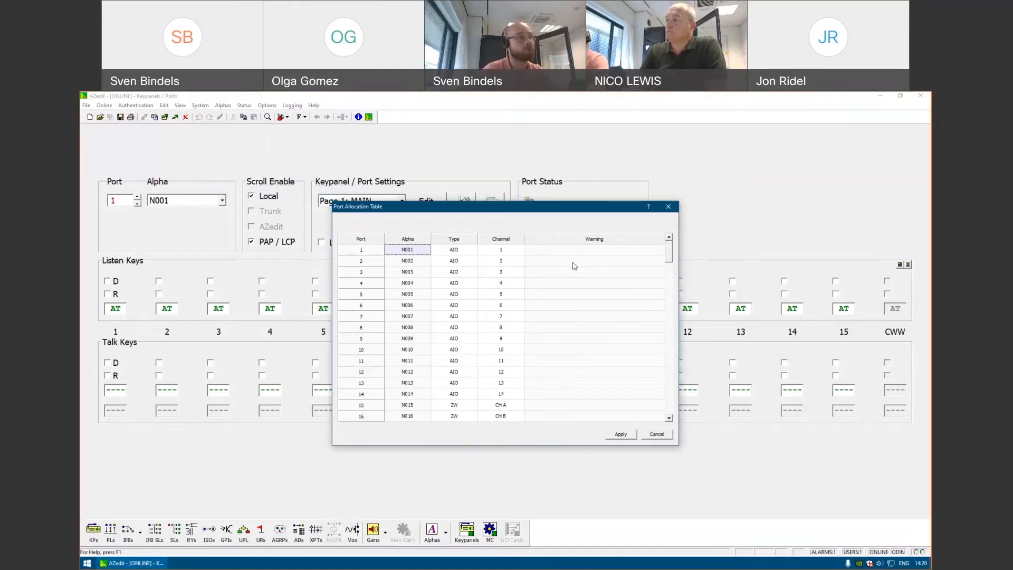
left_click(455, 251)
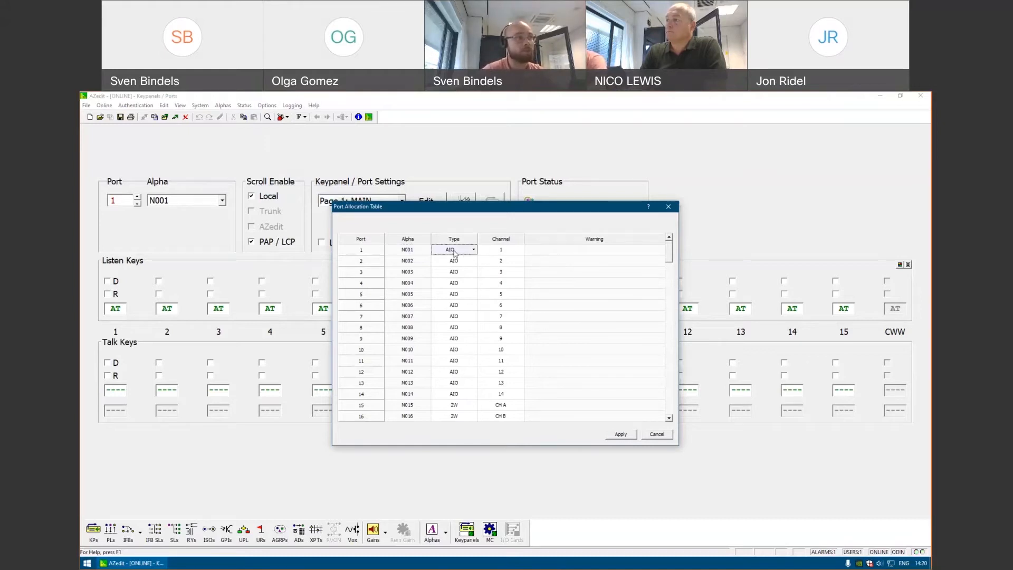
left_click(473, 251)
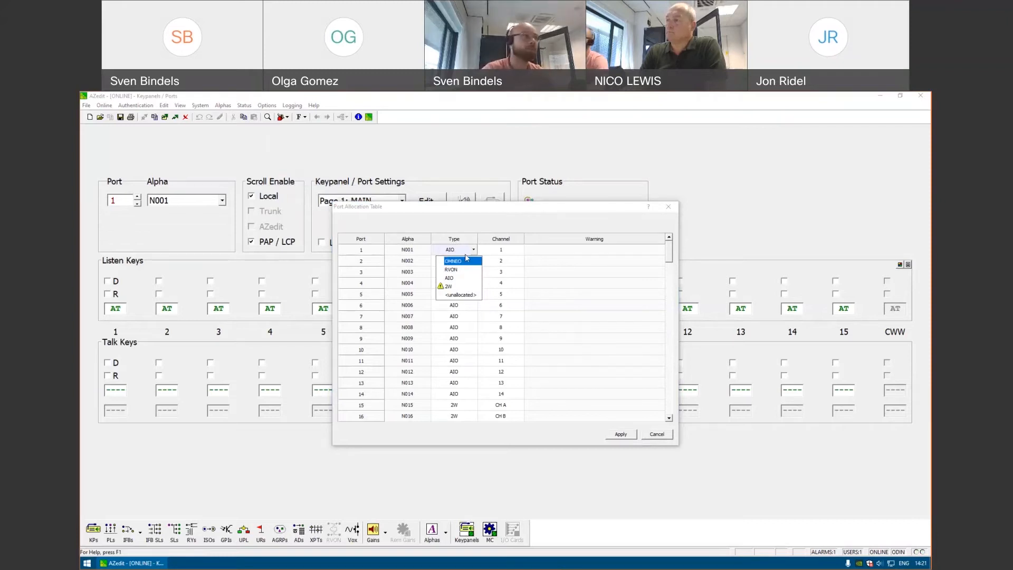
left_click(488, 235)
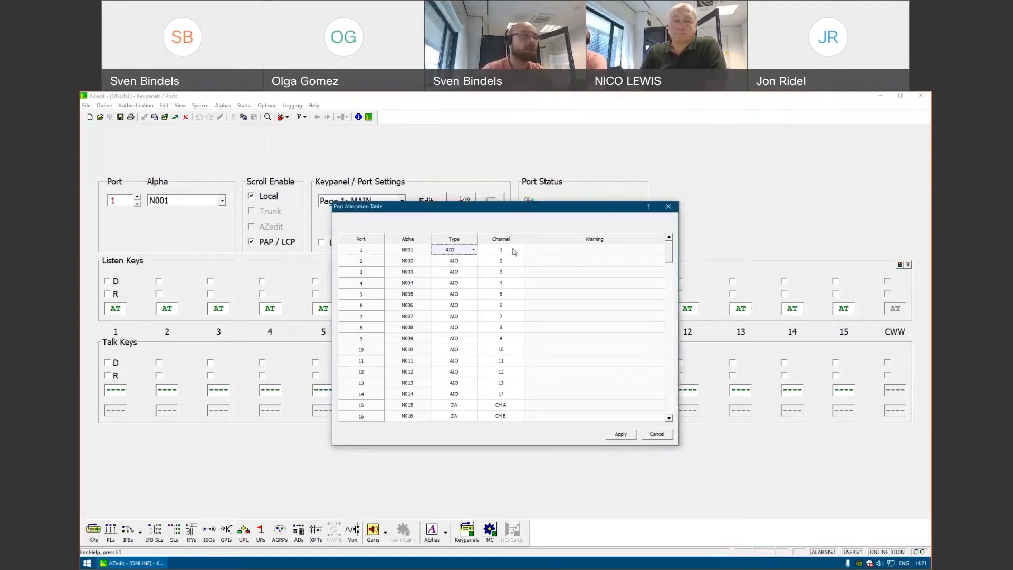
Try channel 14 for port 1, set it back to channel 1, and cancel the port allocation.
left_click(509, 249)
left_click(520, 249)
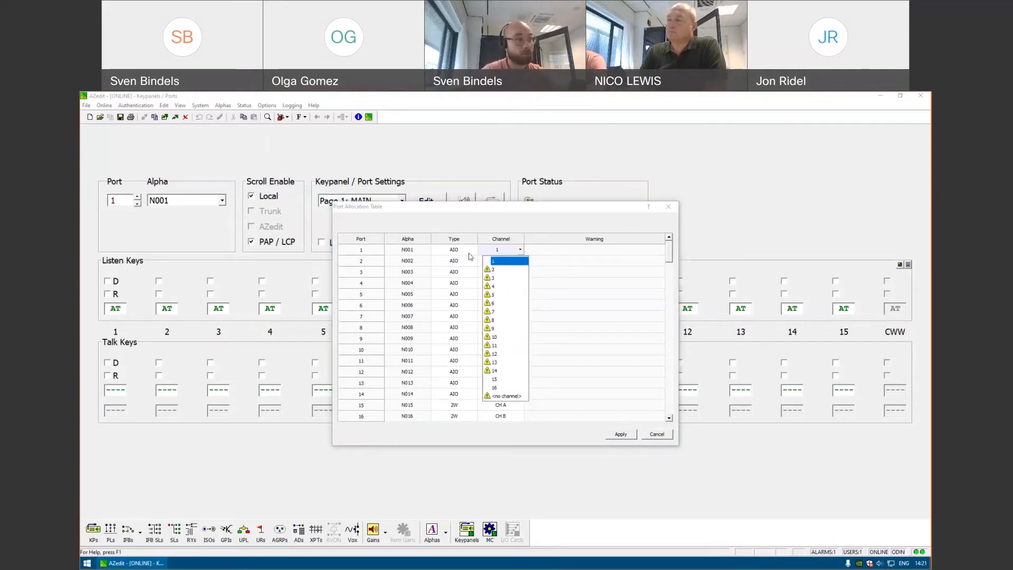
left_click(492, 371)
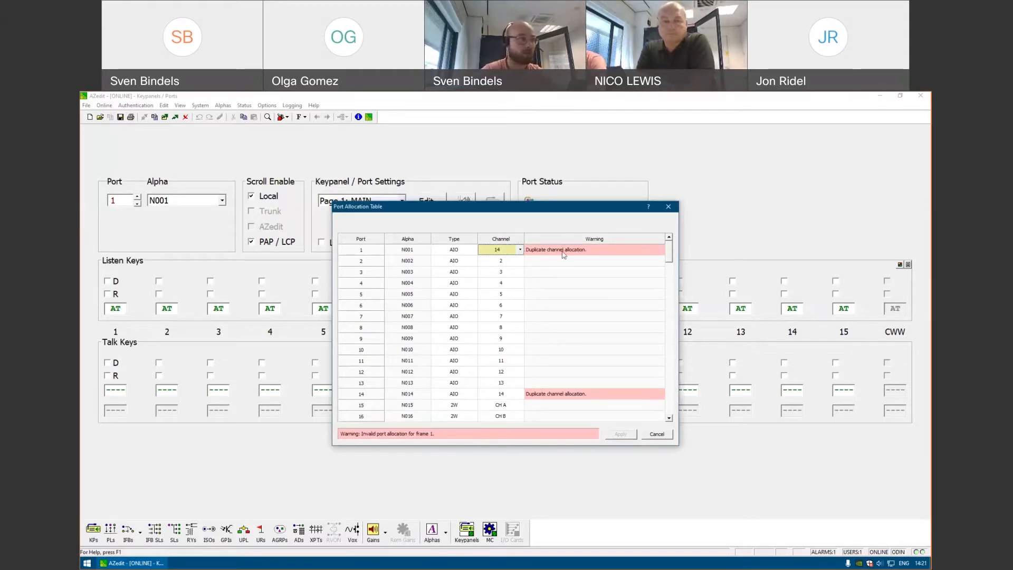
left_click(520, 249)
left_click(514, 261)
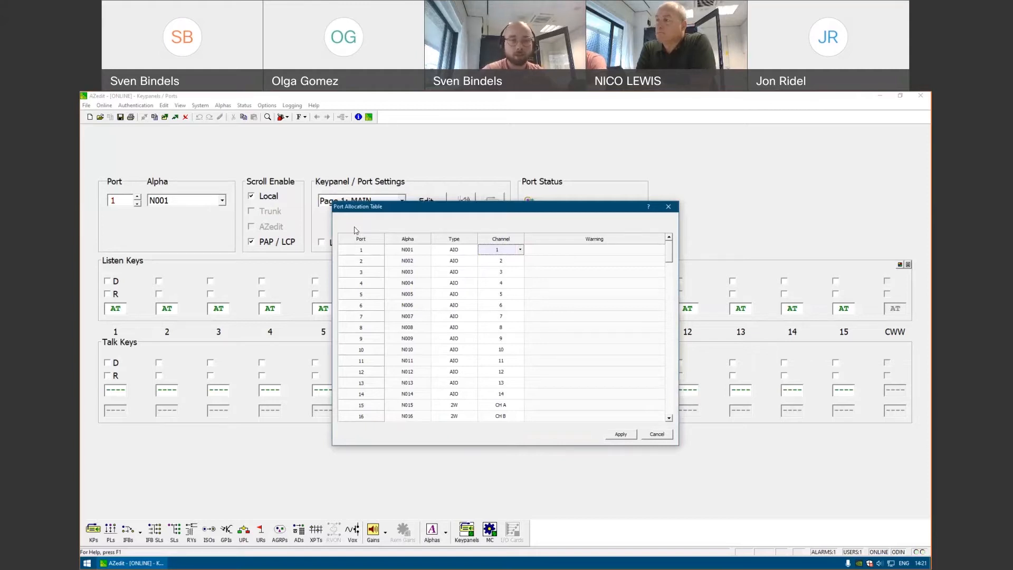
scroll(458, 325, "down", 1)
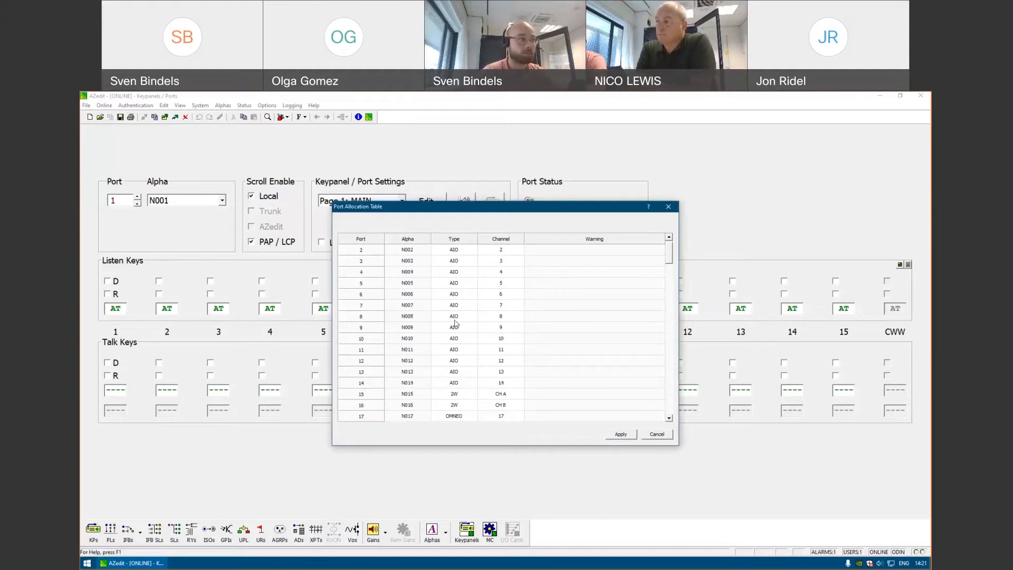
left_click(662, 434)
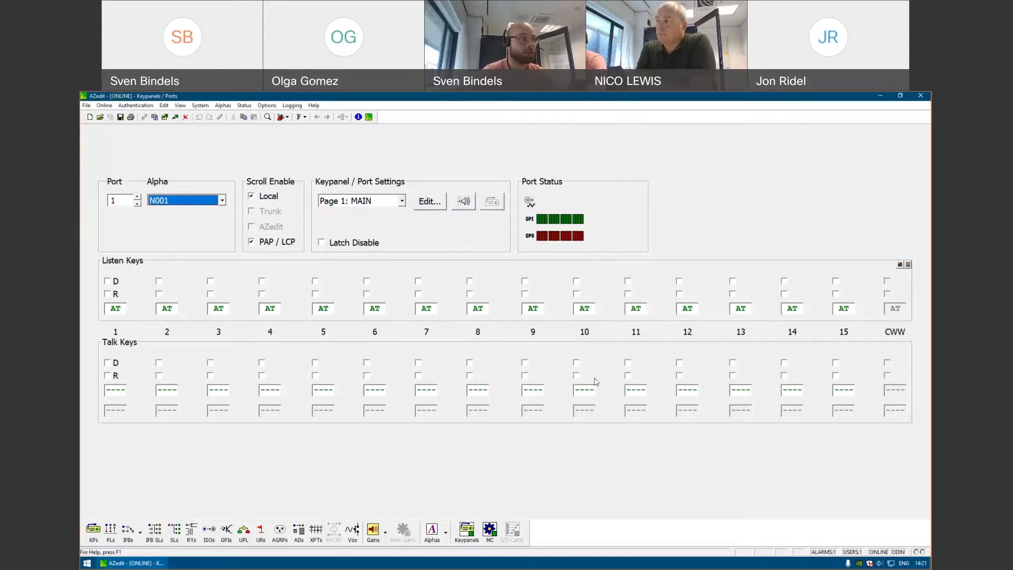
Review the frame's IP and MAC addresses in the Frame Mapping Table and close it.
left_click(267, 105)
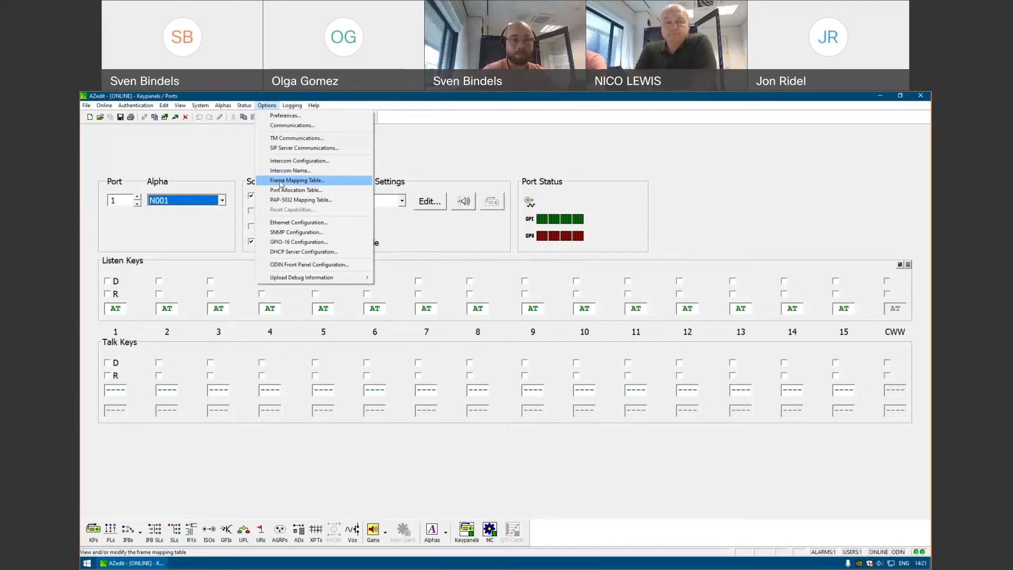
left_click(280, 181)
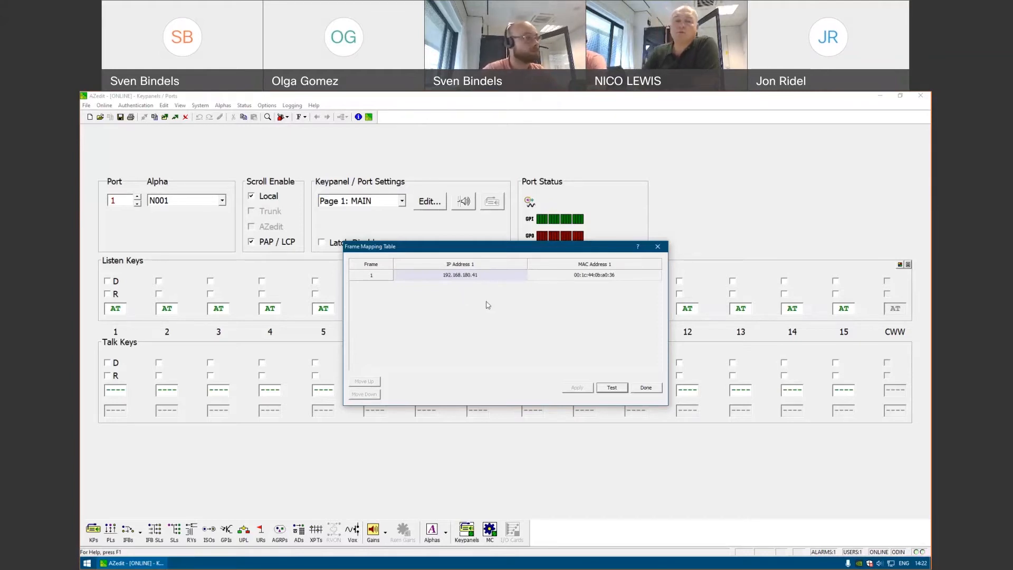
left_click(641, 393)
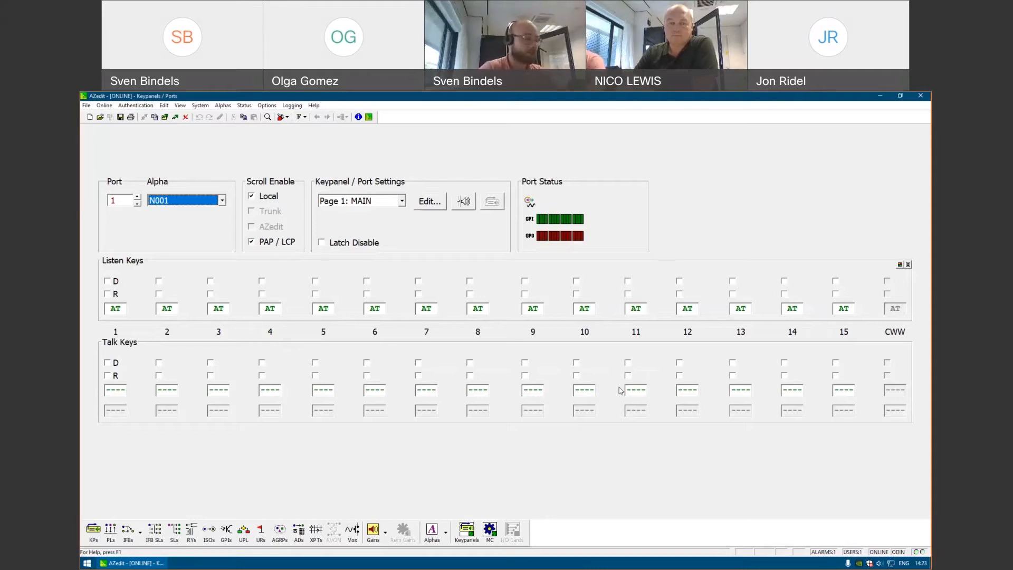
Open the list of port alphas.
left_click(447, 540)
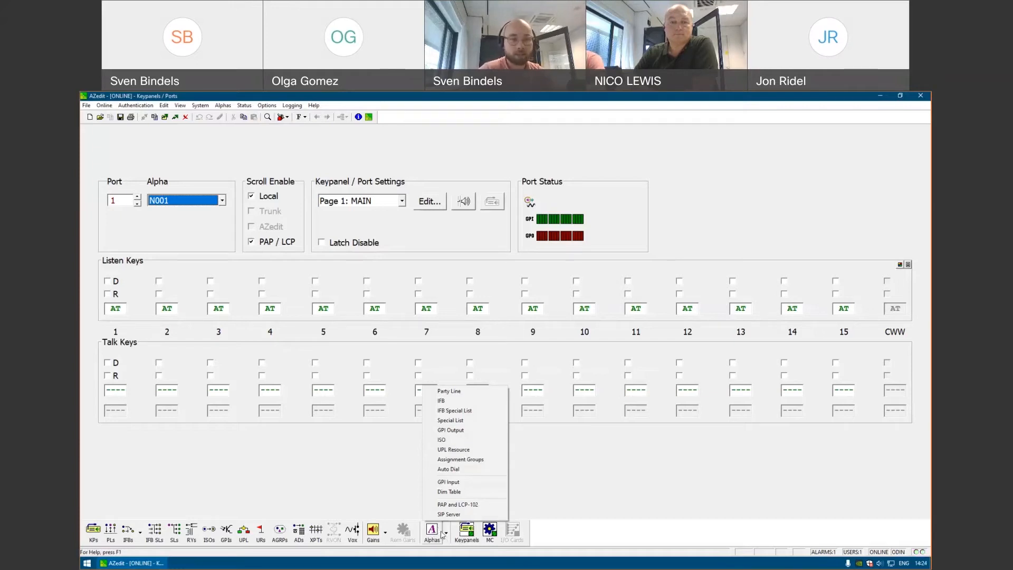
left_click(222, 105)
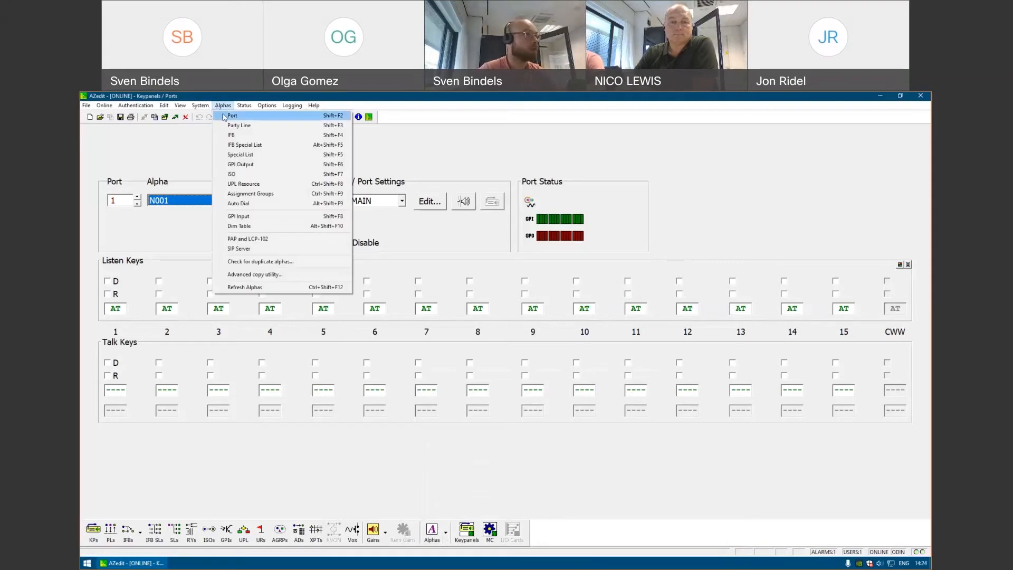
left_click(266, 117)
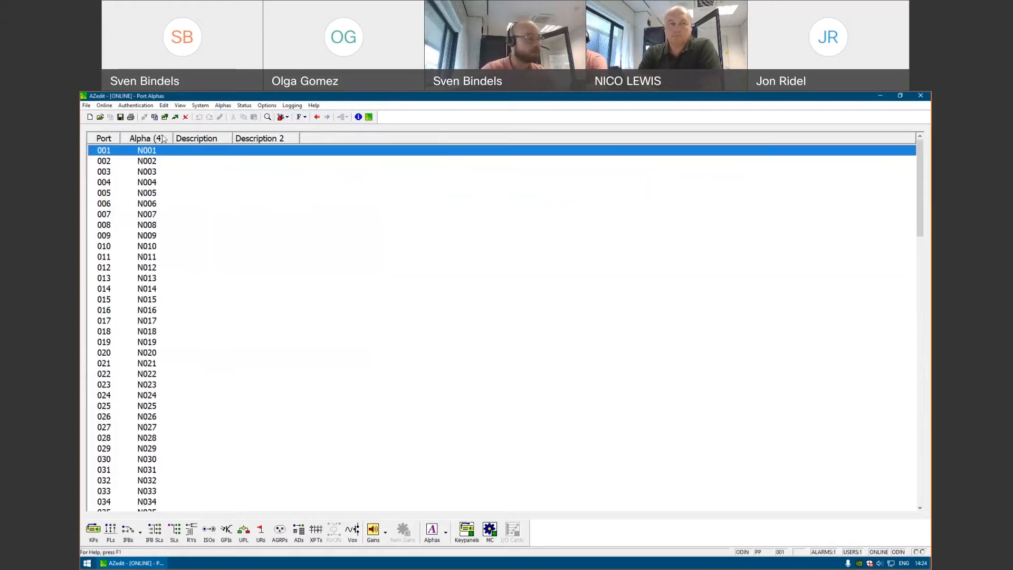
Set the preferred alpha size to 8 characters in the application preferences and apply it.
left_click(265, 106)
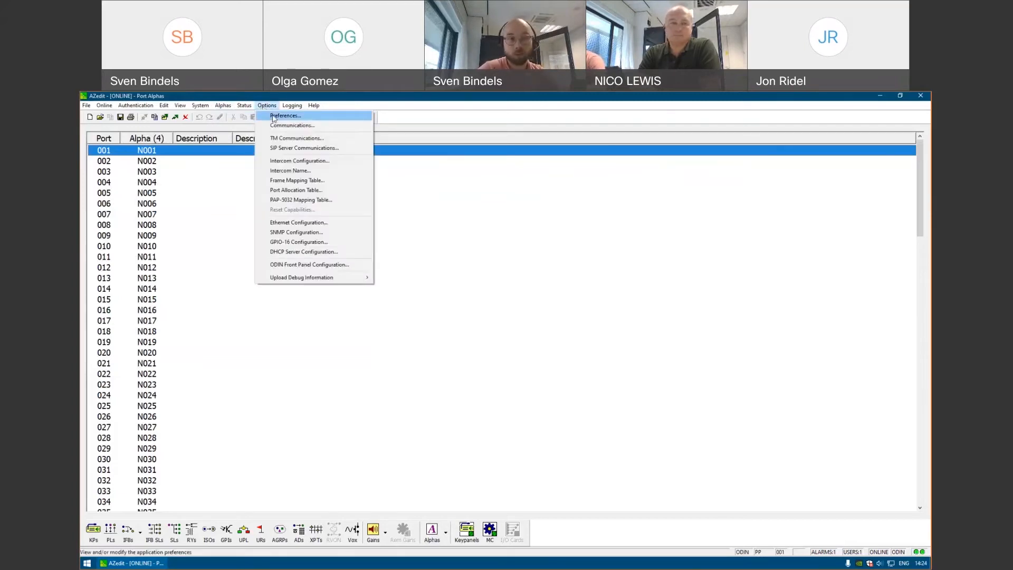
left_click(285, 116)
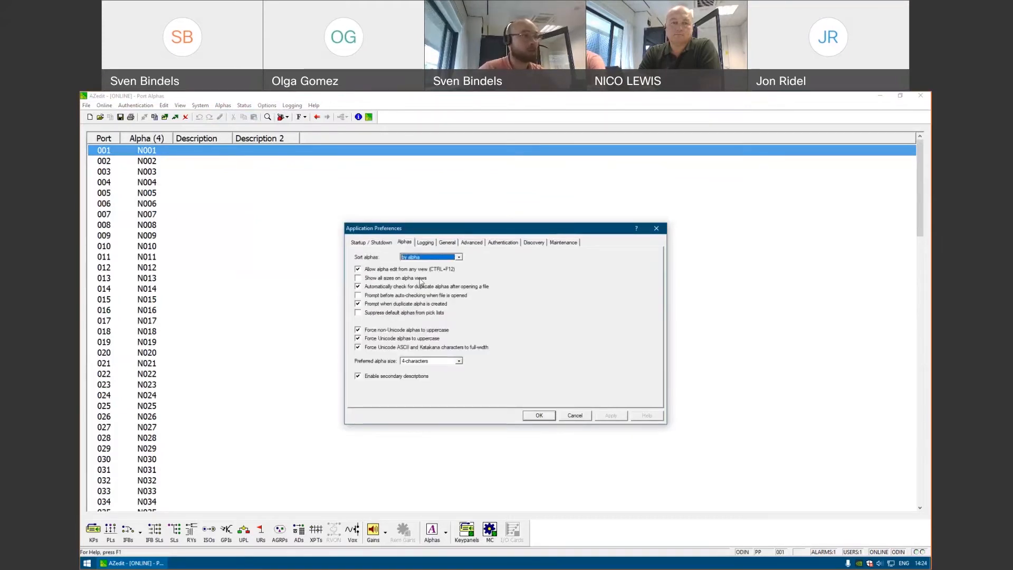
left_click(420, 279)
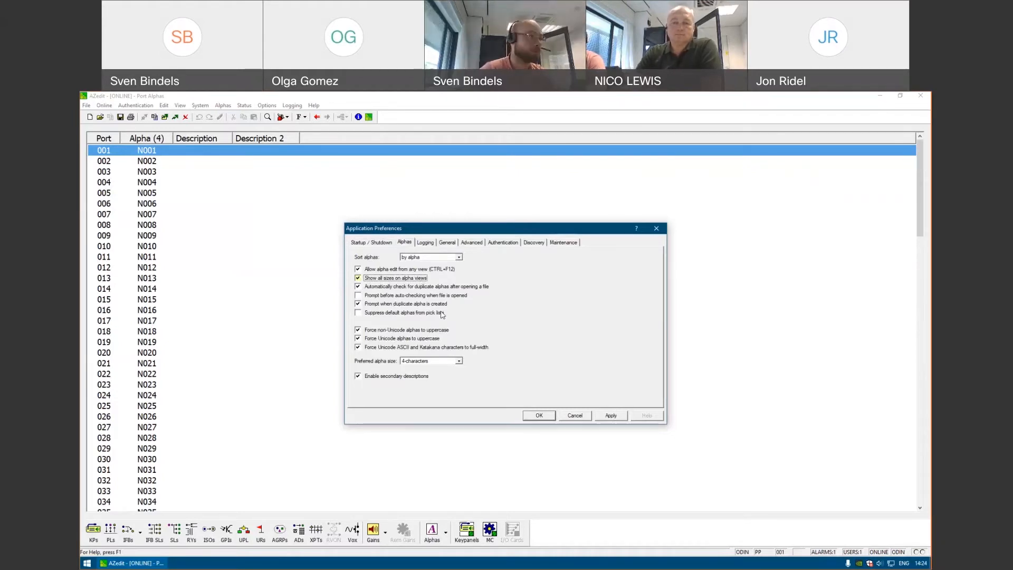
left_click(458, 361)
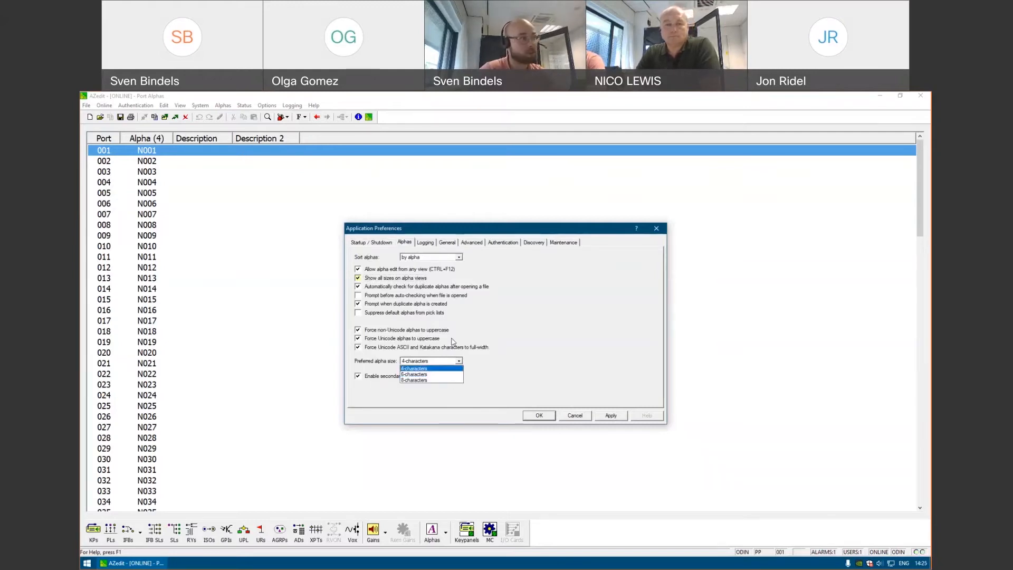
left_click(410, 282)
left_click(409, 280)
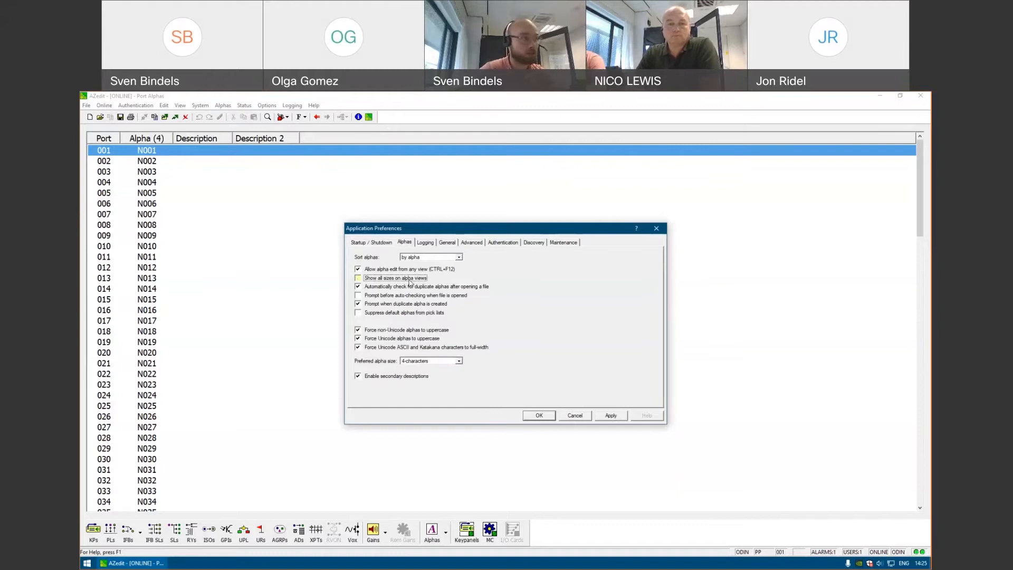
left_click(428, 360)
left_click(428, 380)
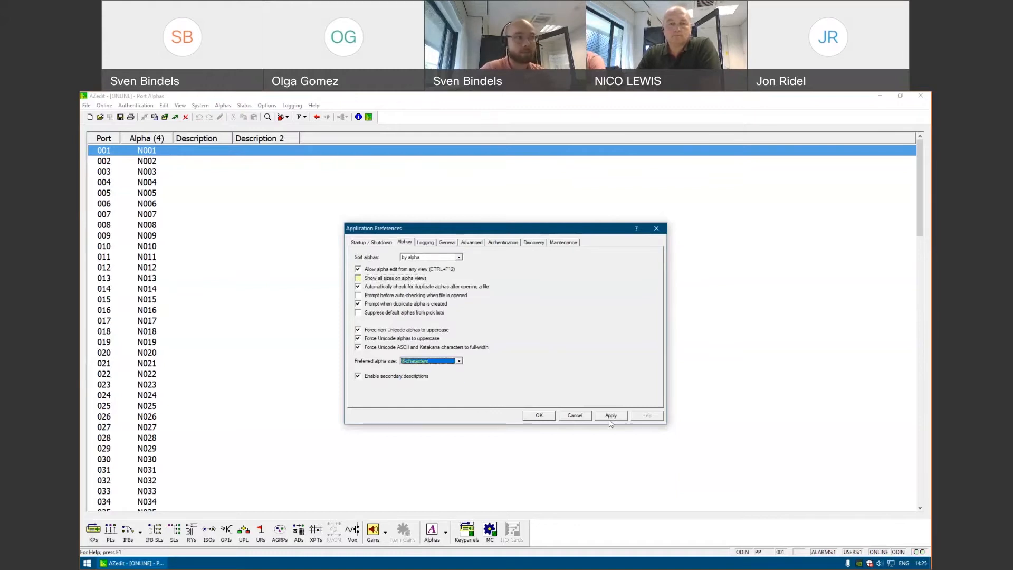
left_click(619, 417)
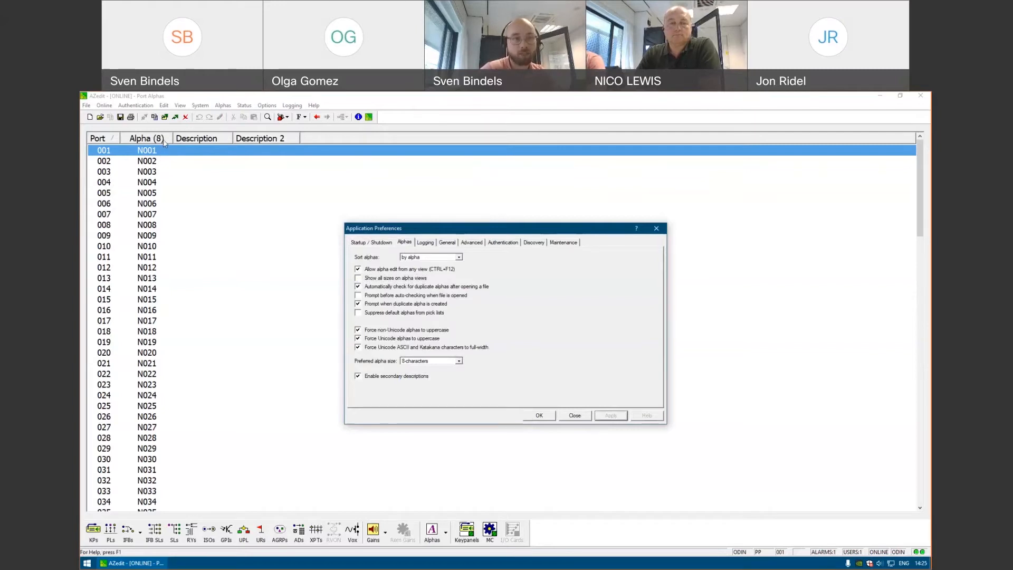
Show all sizes on alpha views, suppress default alphas from pick lists, and save the preferences.
left_click(397, 281)
left_click(610, 416)
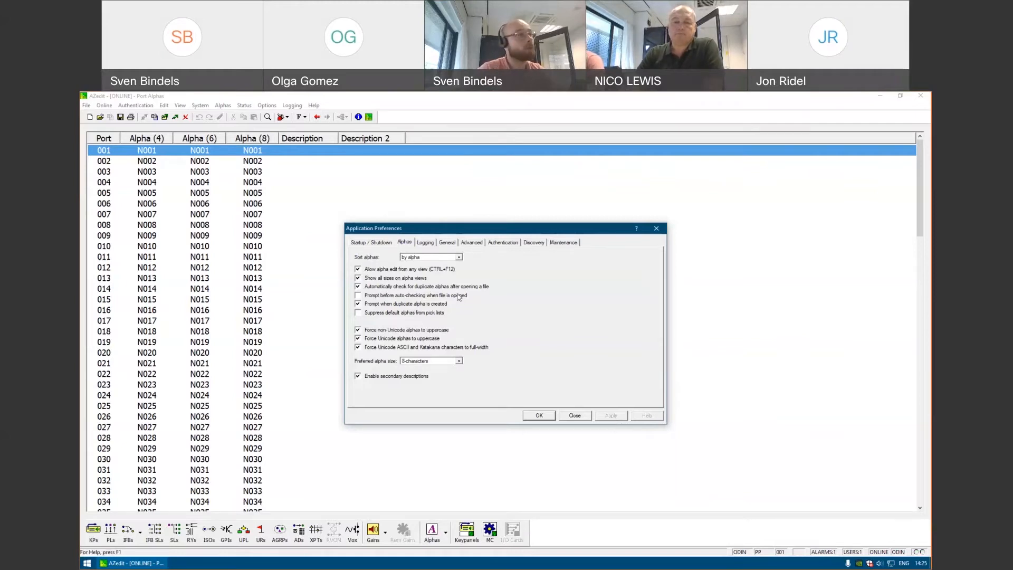
left_click(409, 314)
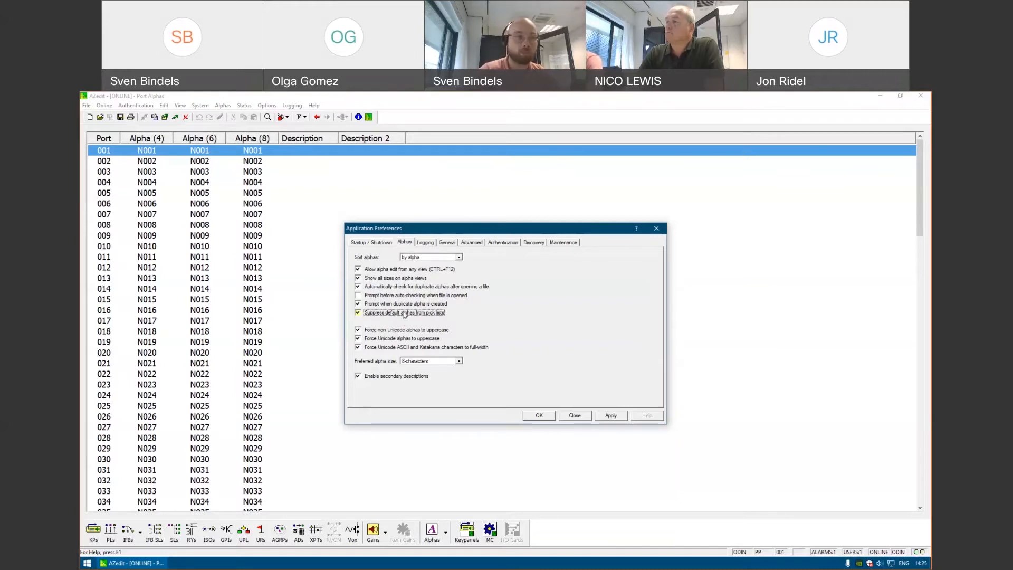
left_click(538, 416)
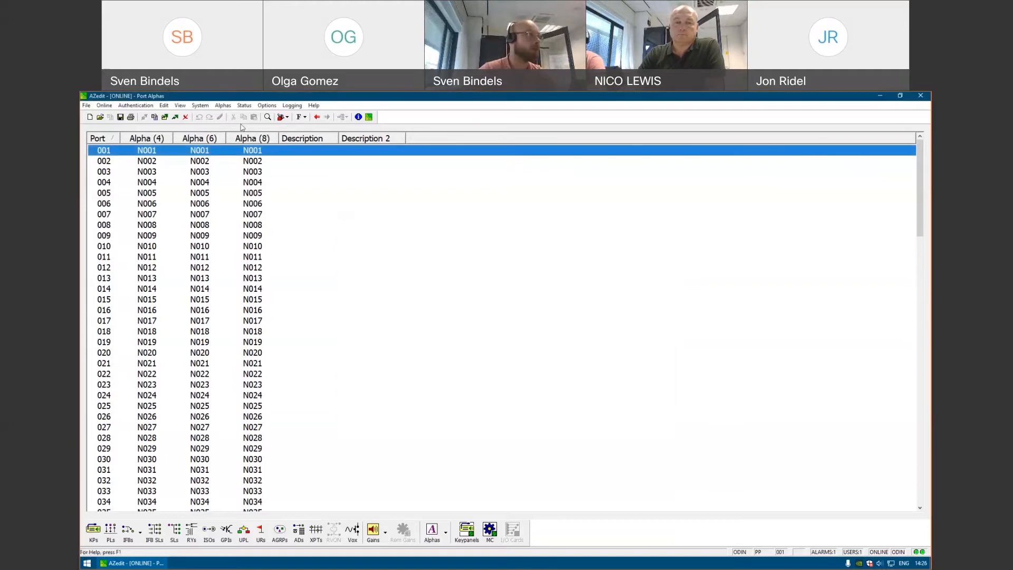
Replace the alphas of ports 001 and 002 with two participants' first names.
double_click(258, 152)
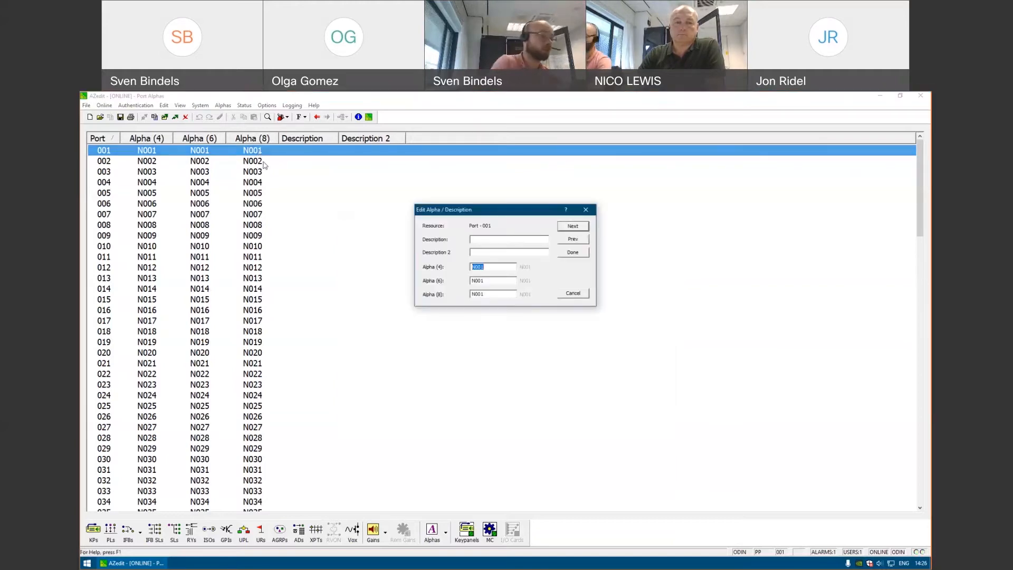
type("SVEN")
key("Return")
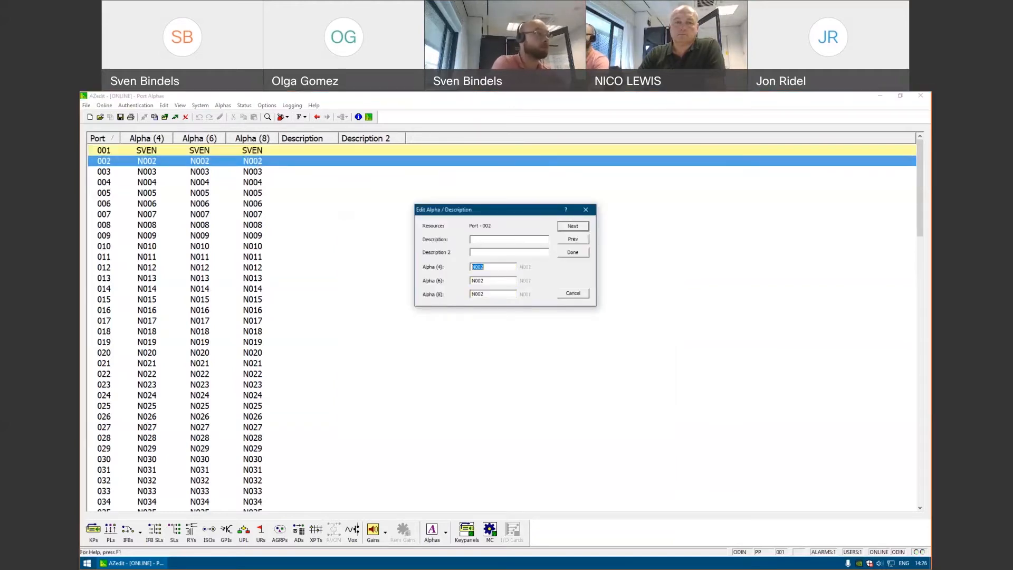
key("shift+F10")
key("Escape")
type("NICO")
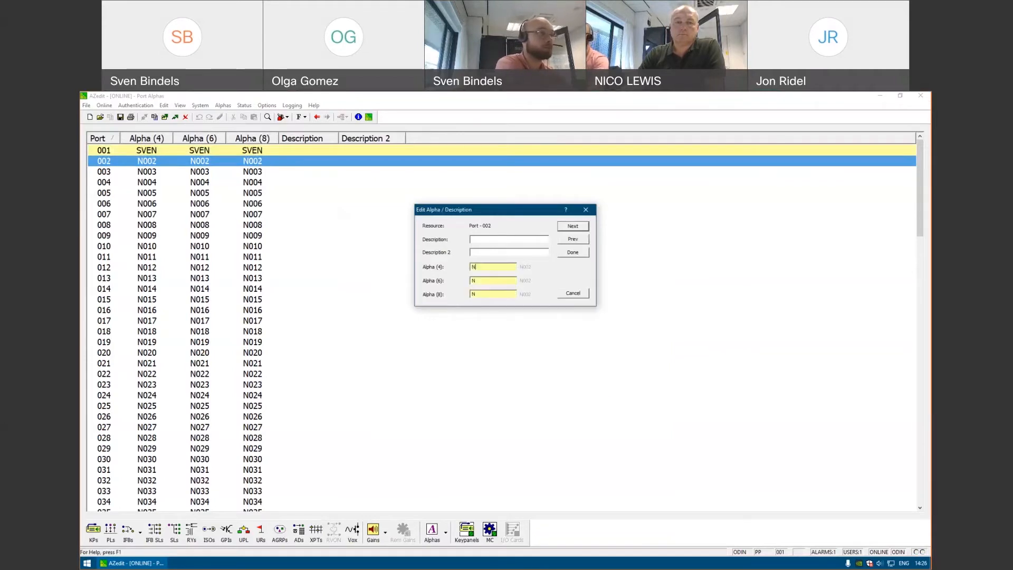
key("Return")
type("JO")
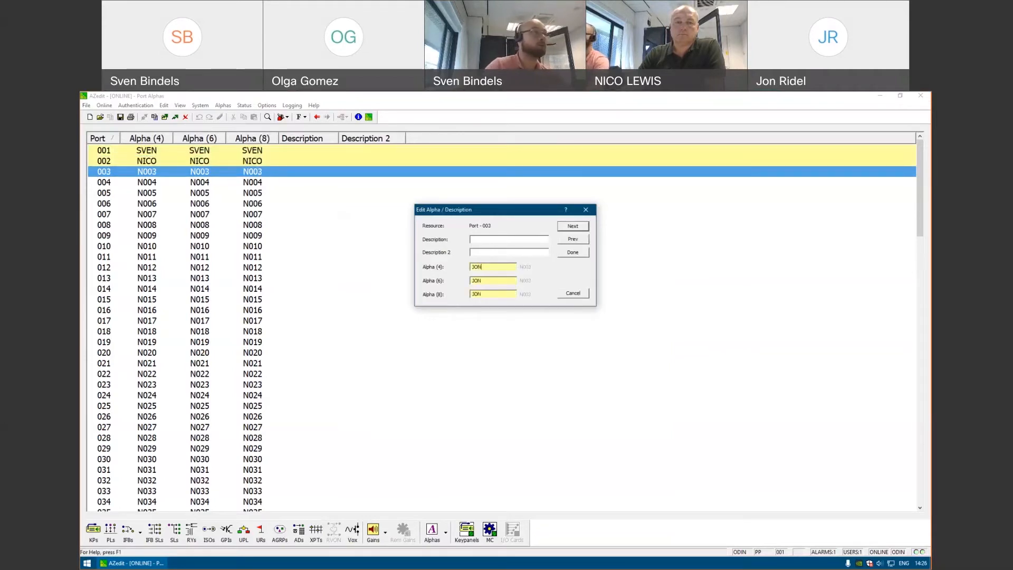
type("N")
key("Escape")
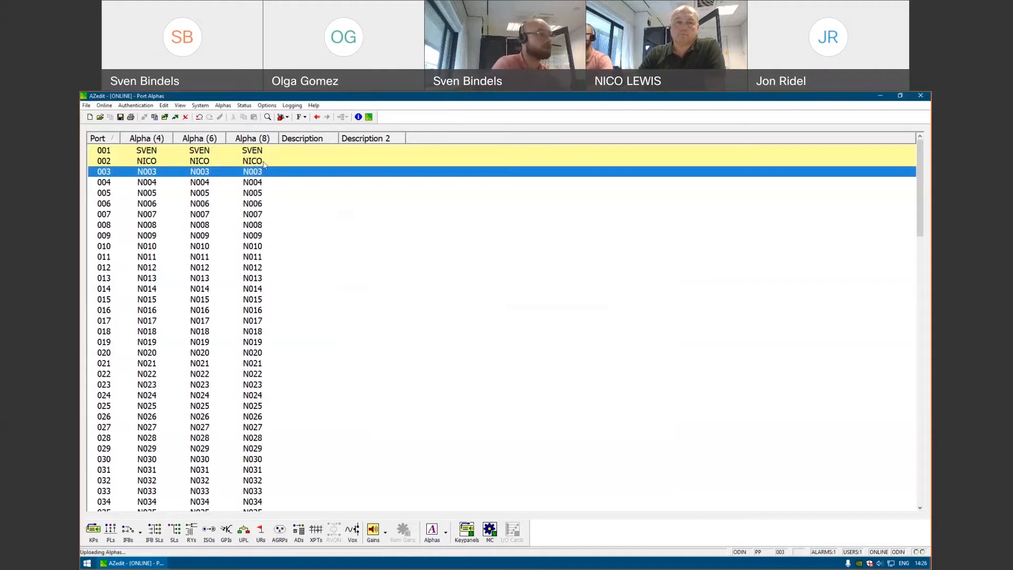
Replace the alpha of port 003 with a third participant's first name and return to the Keypanels / Ports view.
key("Return")
type("JON")
key("Return")
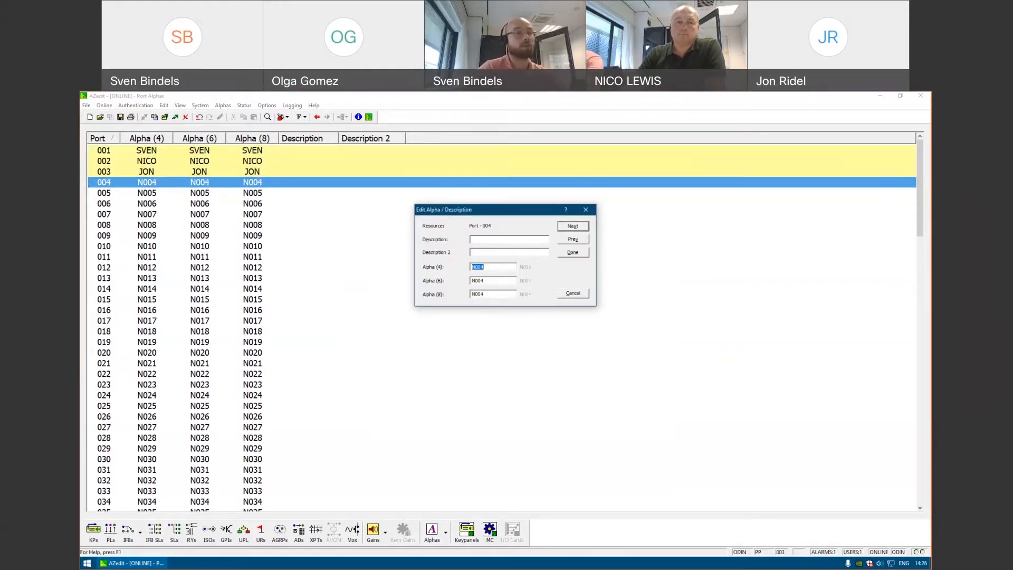
key("F1")
left_click(907, 179)
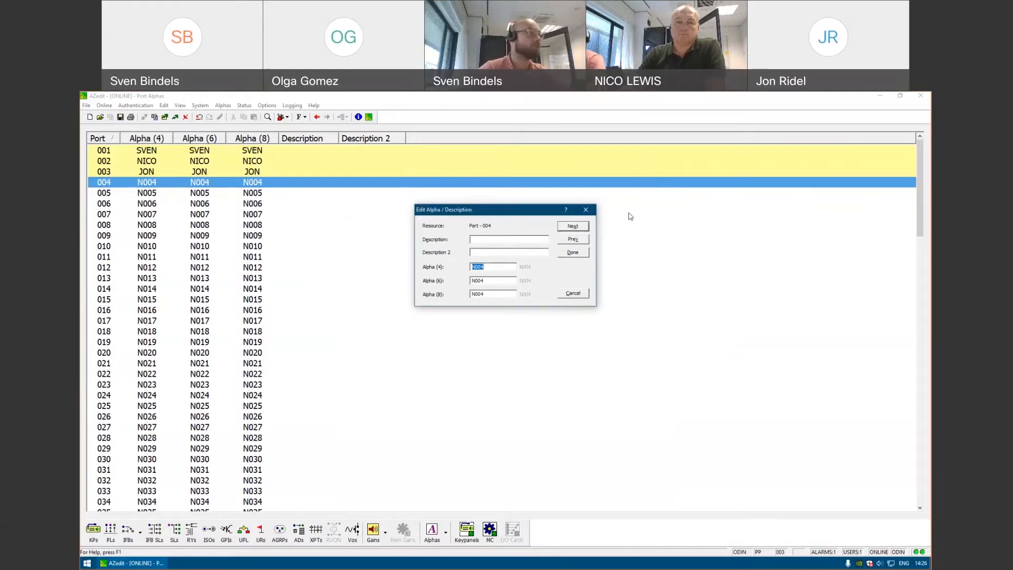
left_click(585, 210)
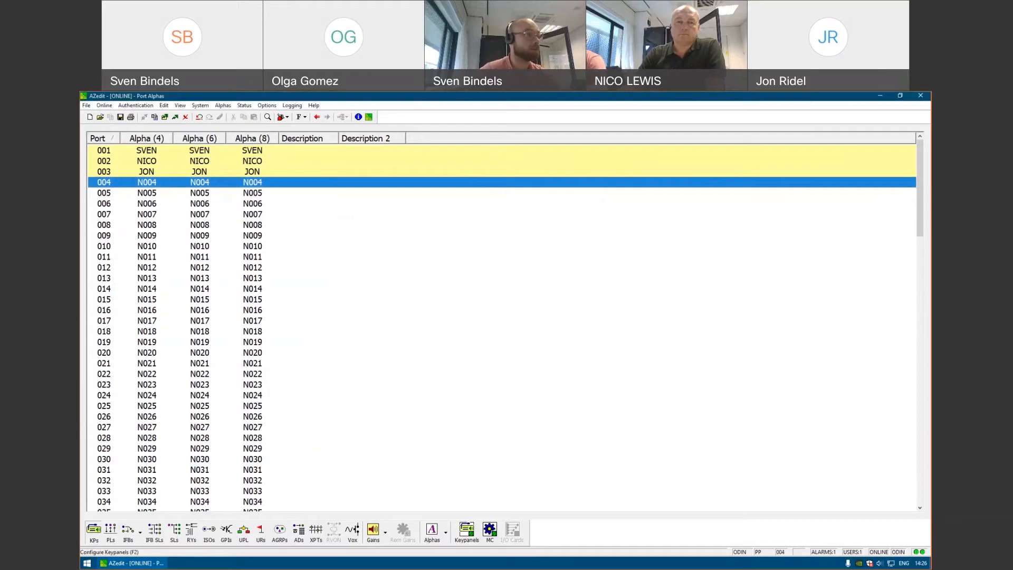
left_click(93, 531)
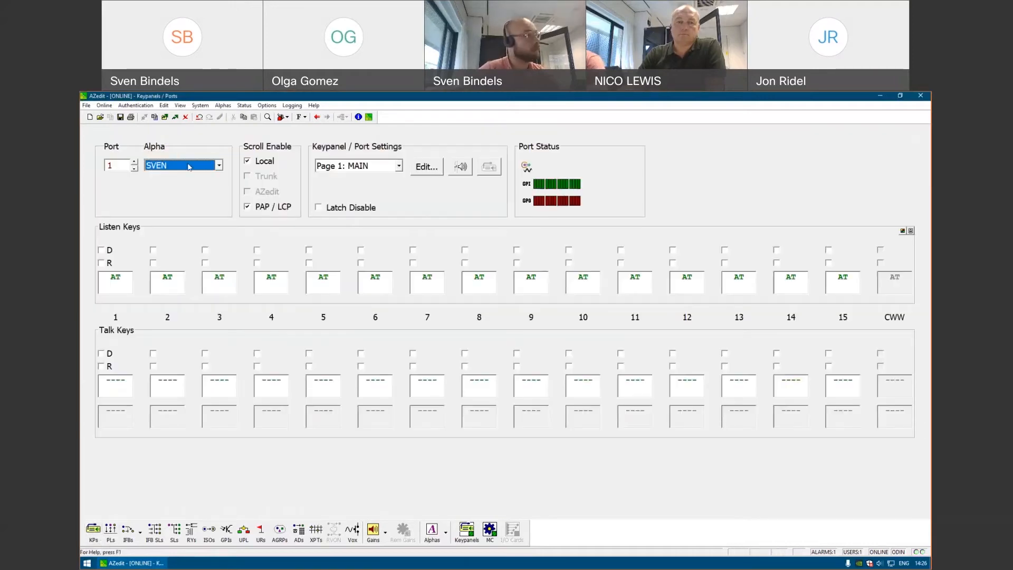
Turn off suppression of default alphas in pick lists, save the preferences, and browse the port alpha pick list.
left_click(191, 167)
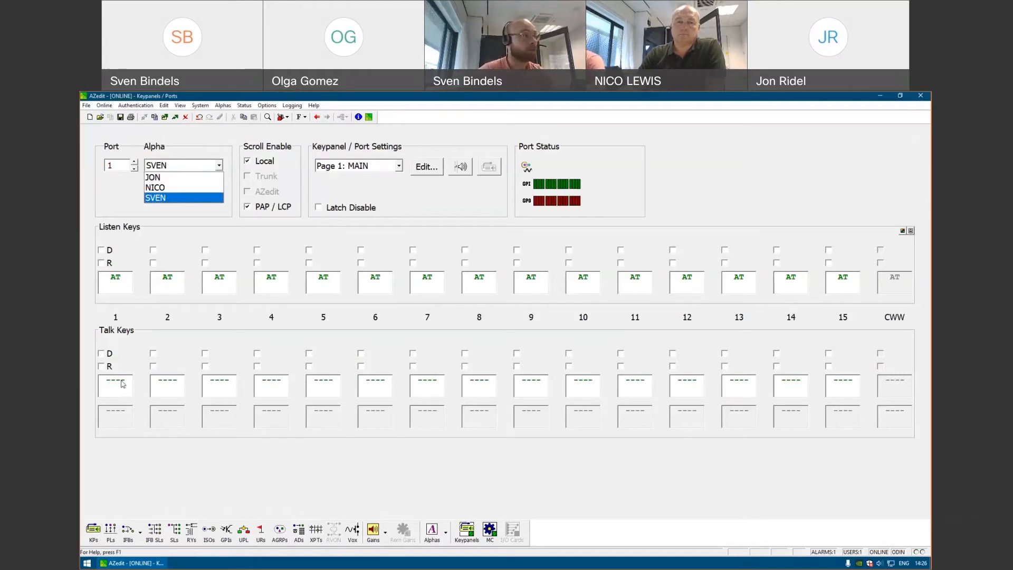
left_click(273, 108)
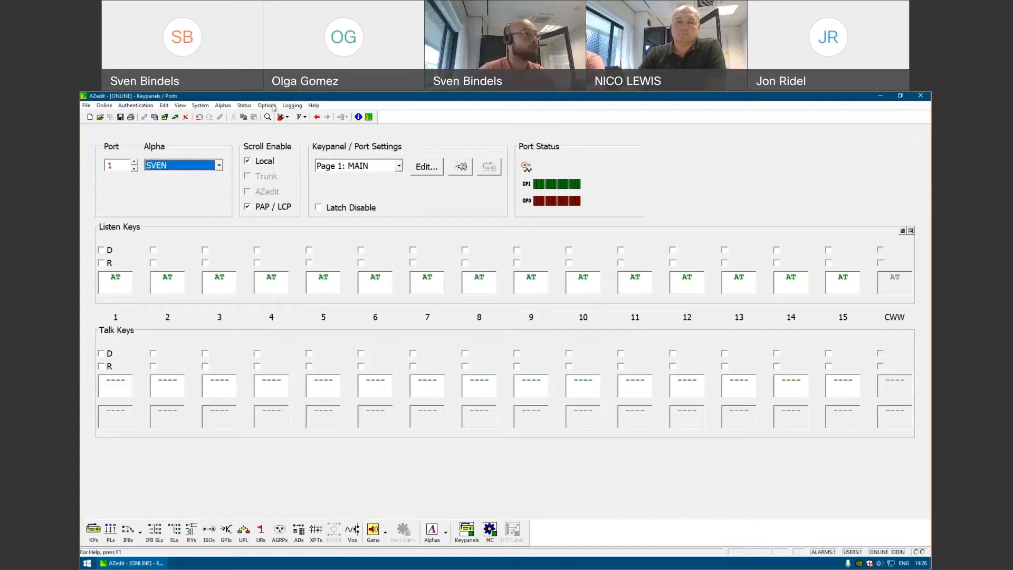
left_click(273, 108)
left_click(287, 116)
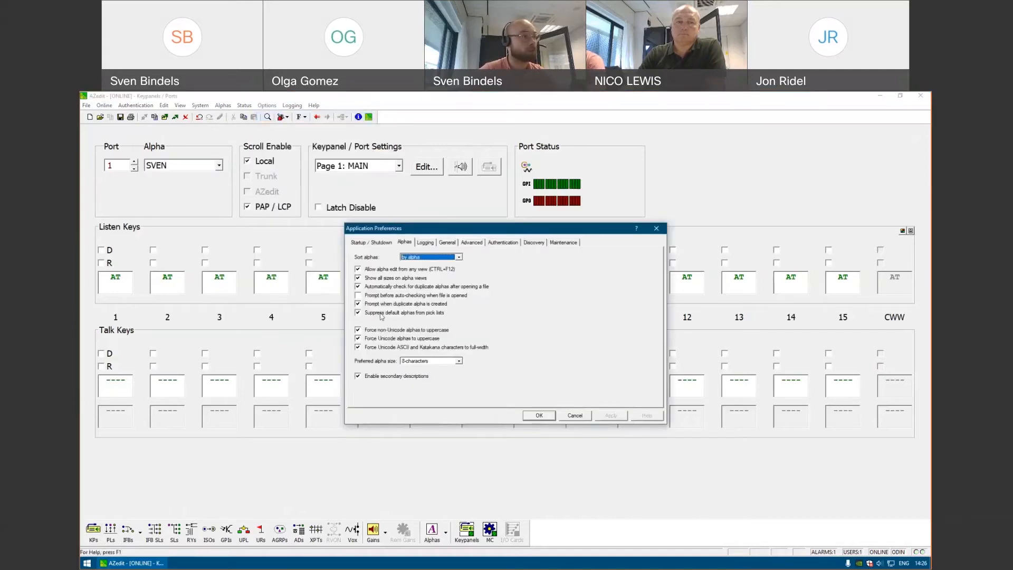
left_click(358, 312)
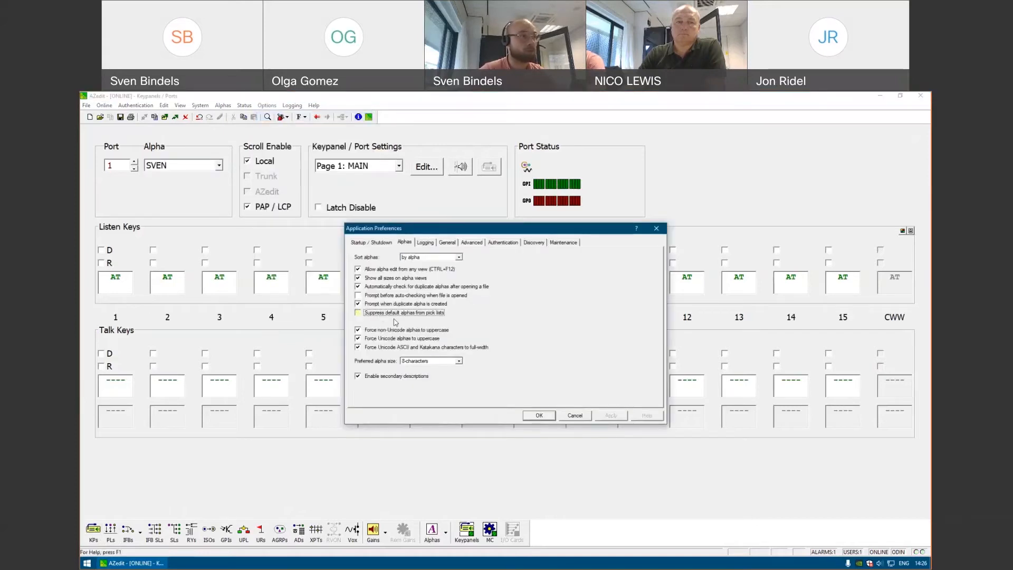
left_click(540, 415)
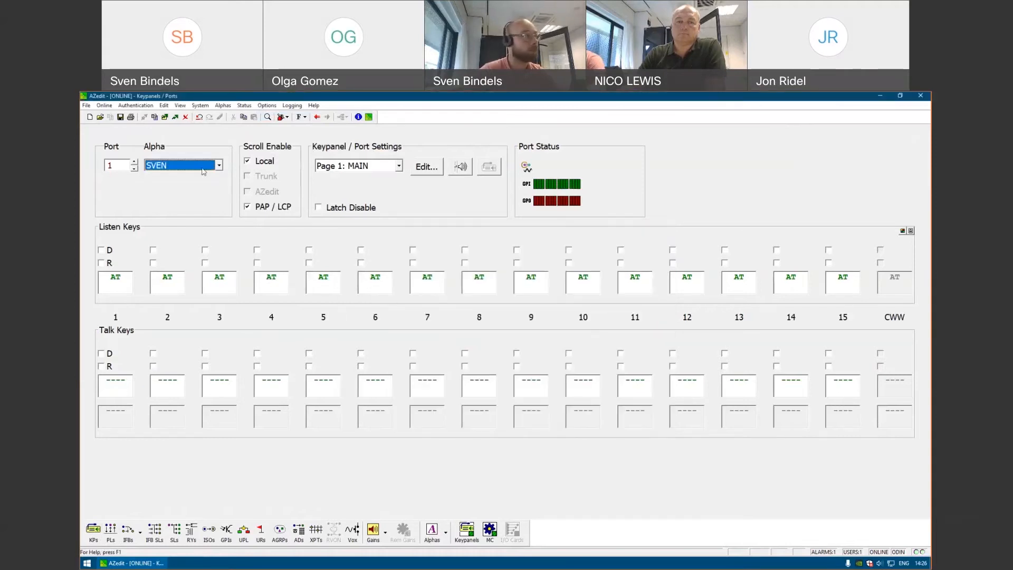
left_click(202, 169)
left_click_drag(219, 363, 229, 187)
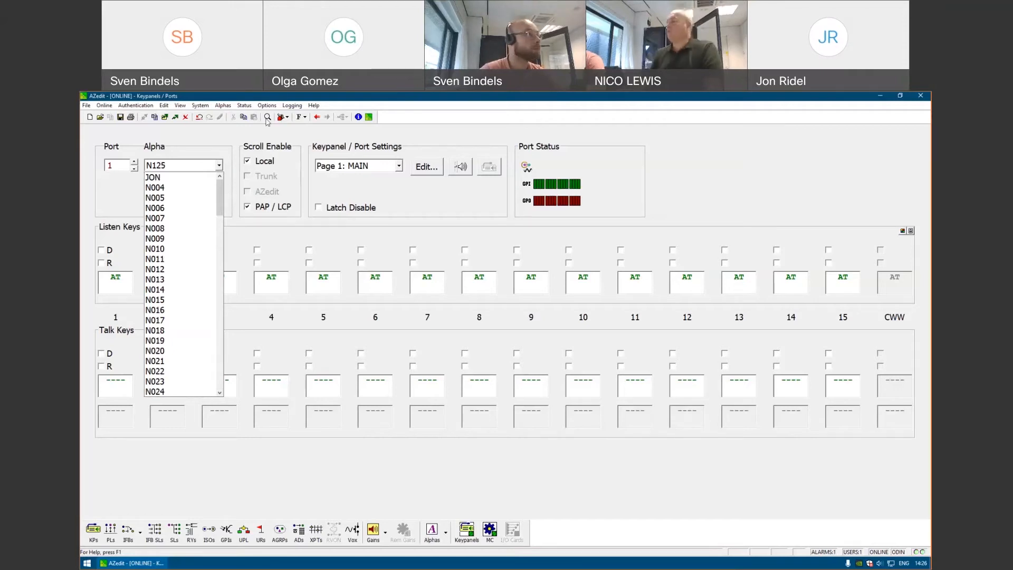
Sort alphas by number in the application preferences, save, and check the order in the port alpha pick list, keeping port 1 selected.
left_click(268, 108)
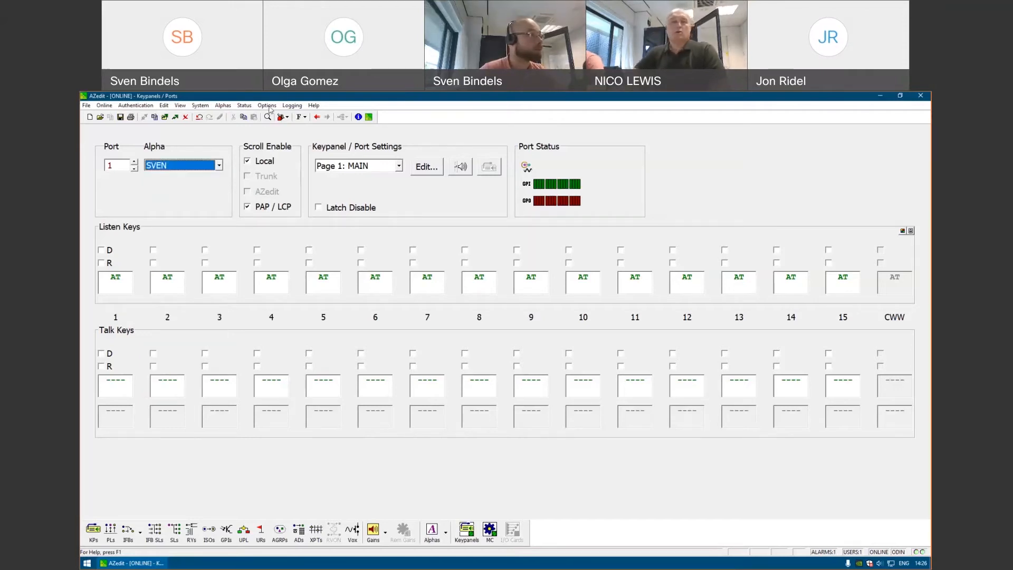
left_click(267, 106)
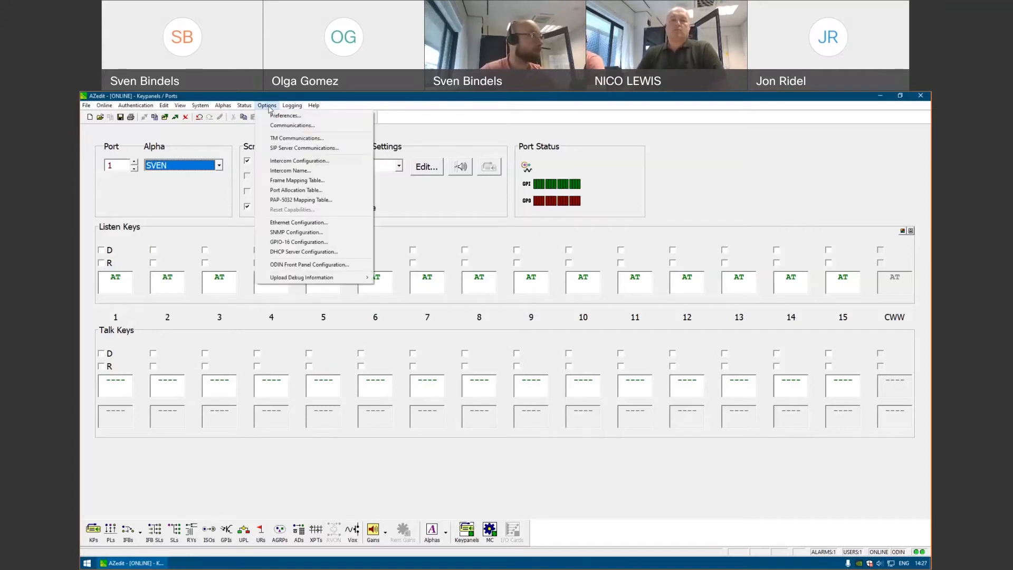
left_click(275, 116)
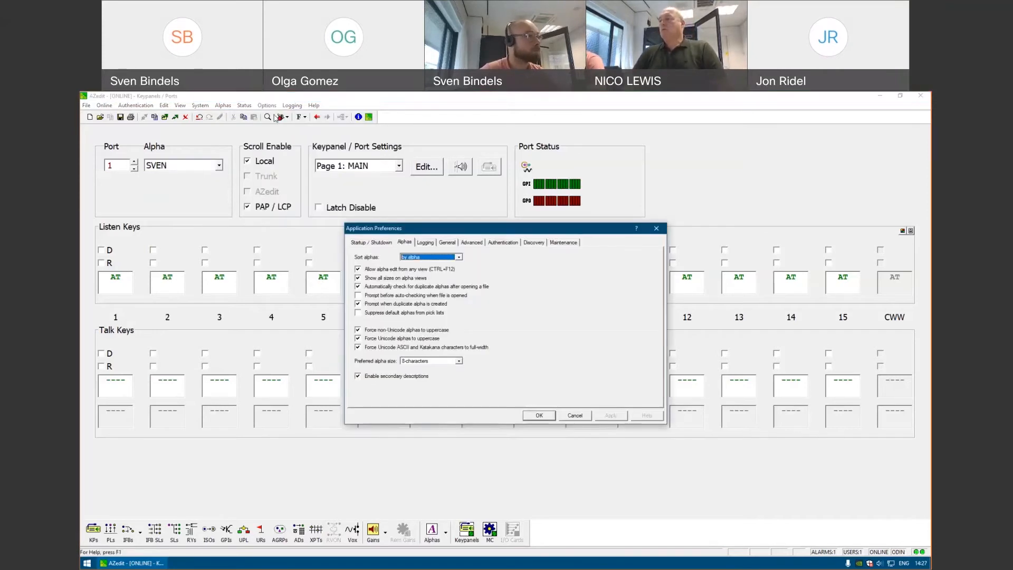
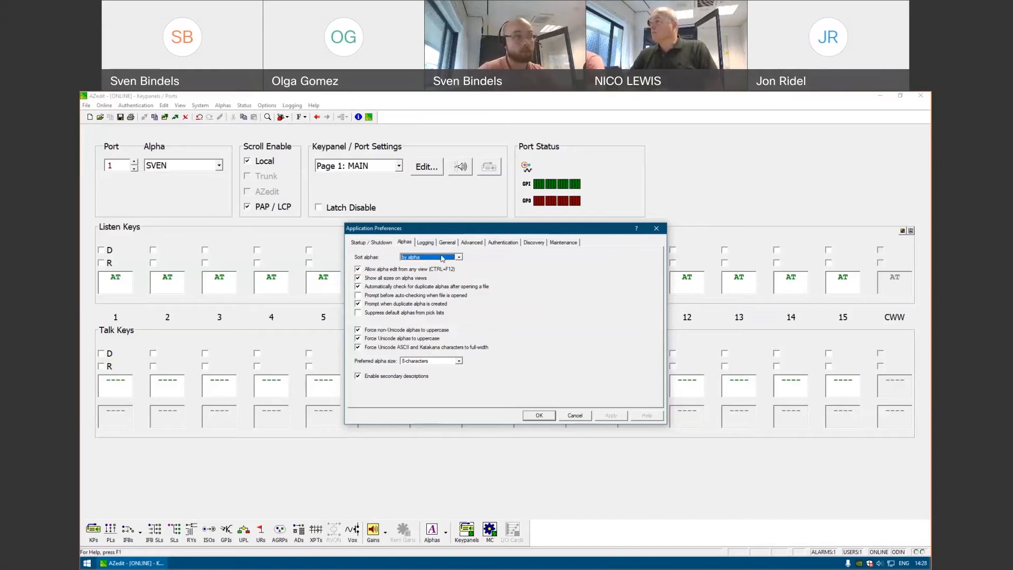
left_click(442, 258)
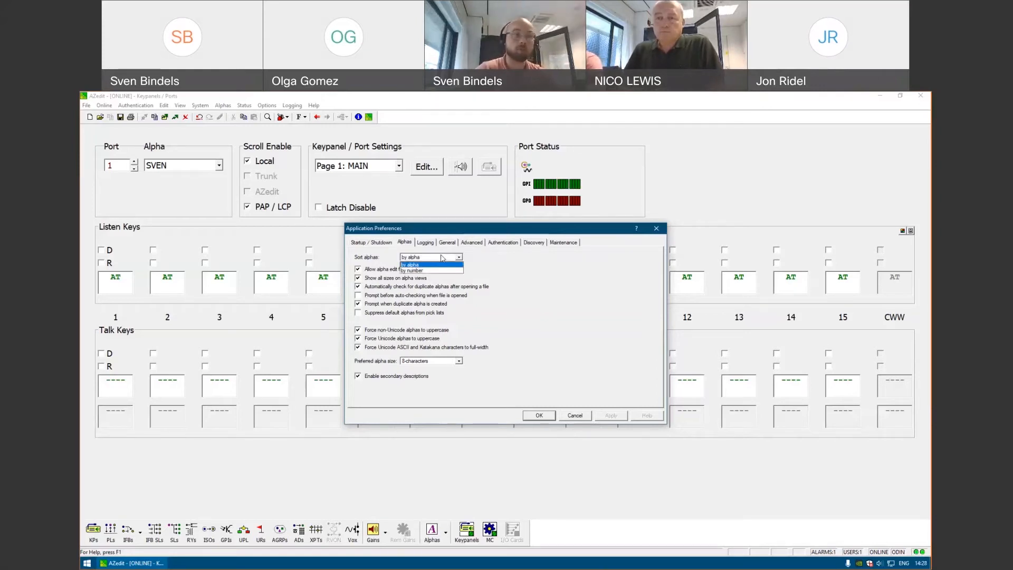
left_click(417, 270)
left_click(610, 415)
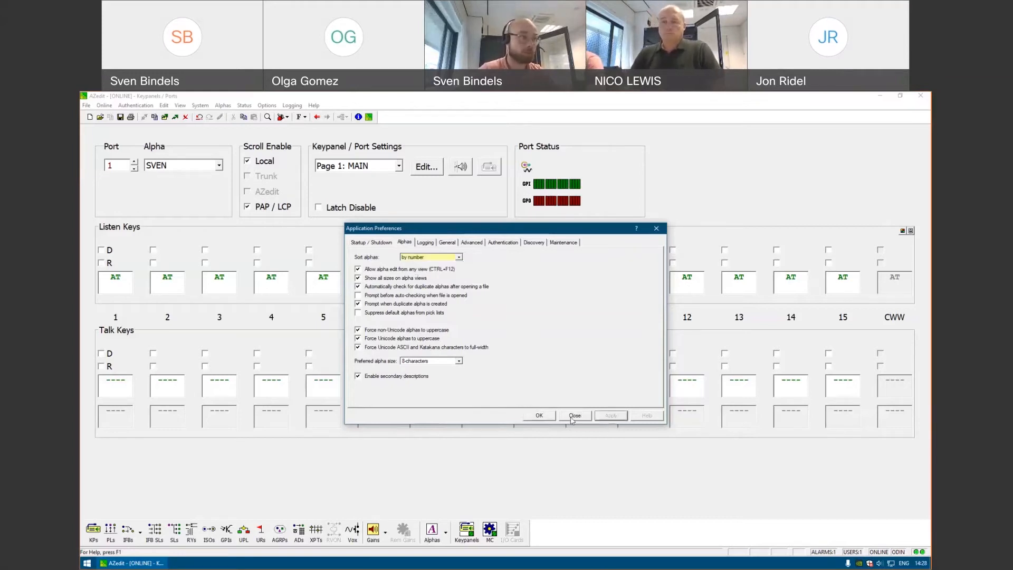
left_click(539, 417)
left_click(172, 166)
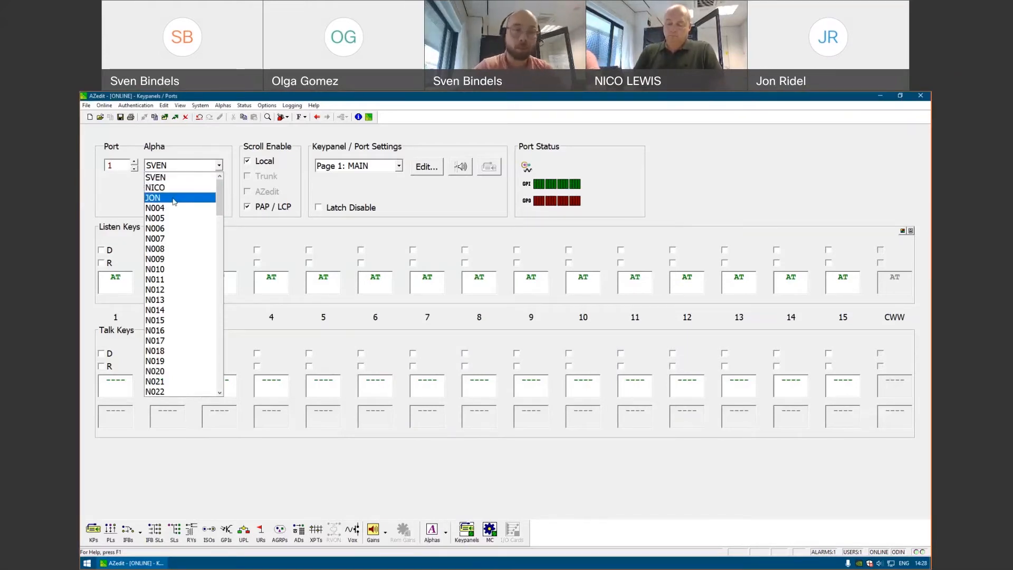
left_click(156, 177)
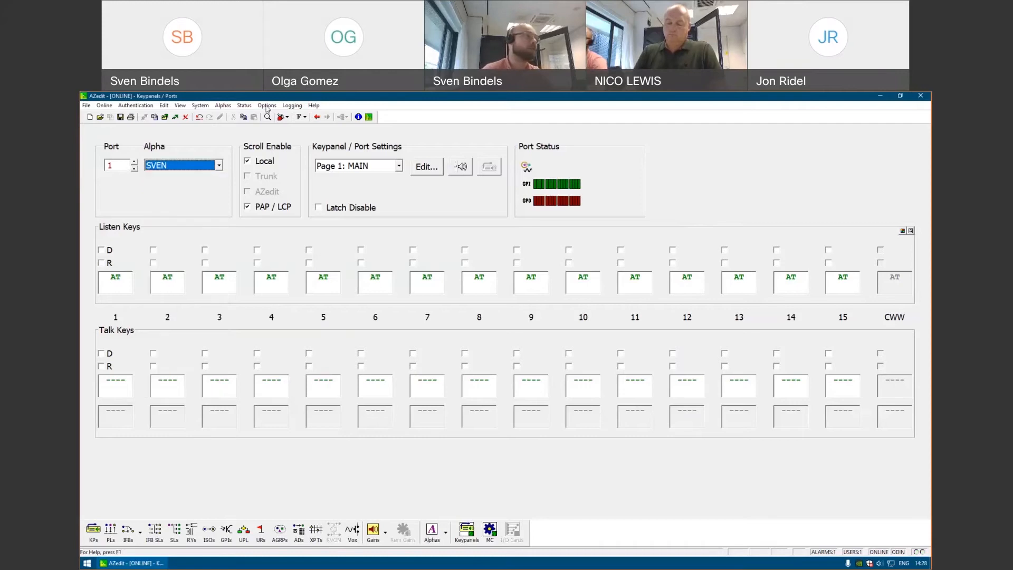
Sort alphas by alpha, suppress default alphas from pick lists, and apply the preferences.
left_click(266, 105)
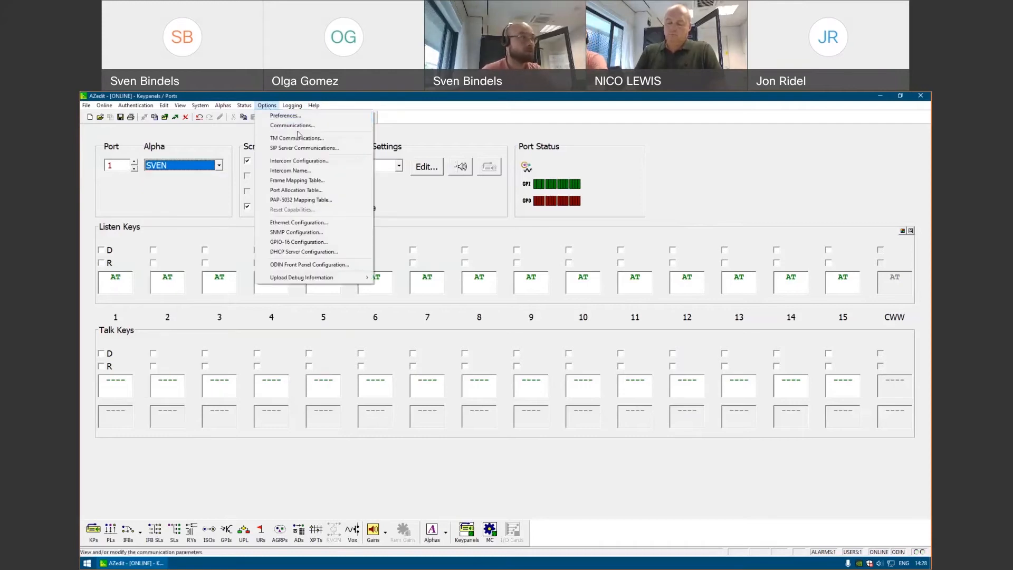
left_click(304, 119)
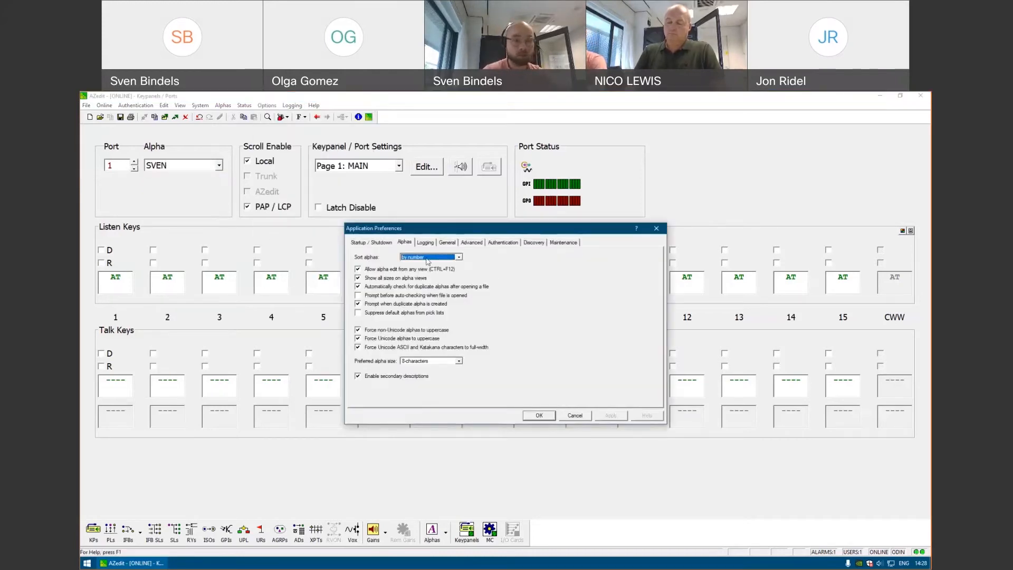
left_click(428, 258)
left_click(428, 271)
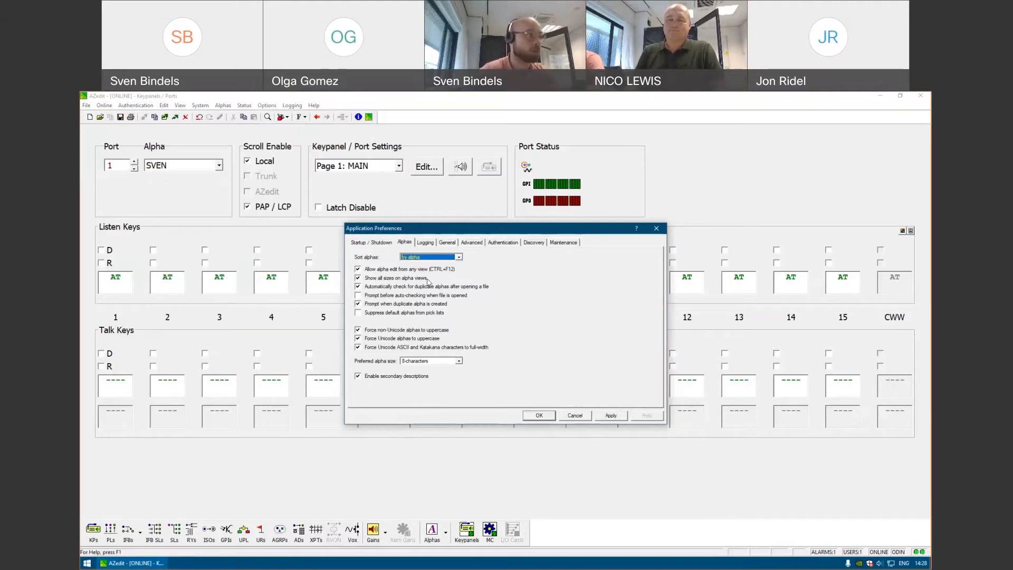
left_click(418, 314)
left_click(610, 415)
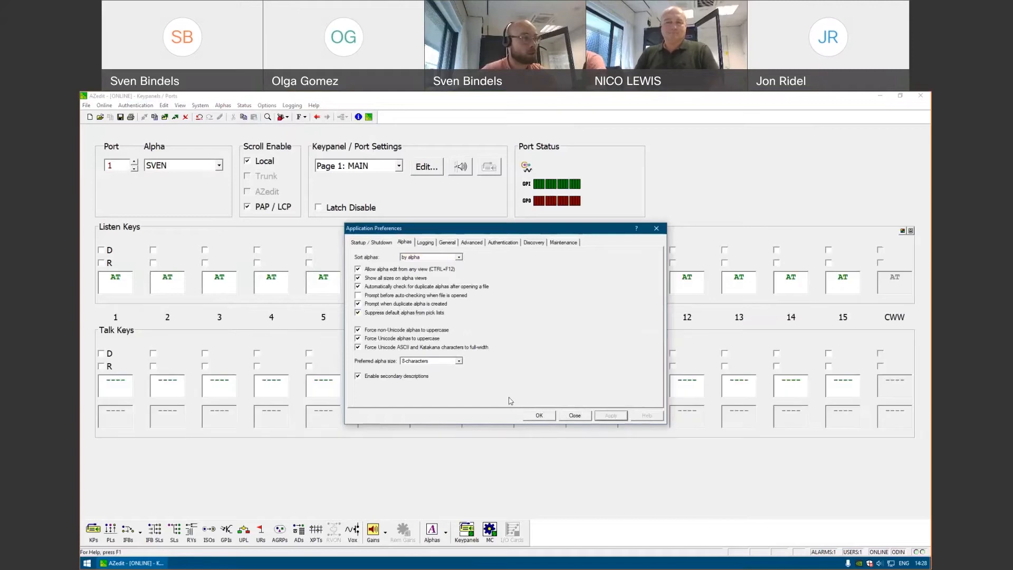
Set the preferred alpha size to 4 characters and save the preferences.
left_click(437, 361)
left_click(416, 369)
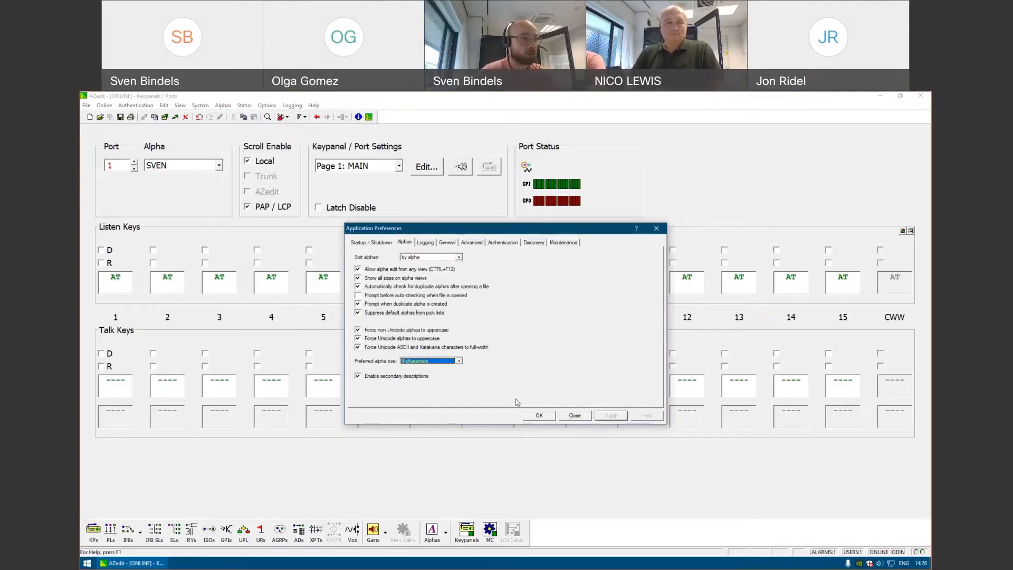
left_click(539, 415)
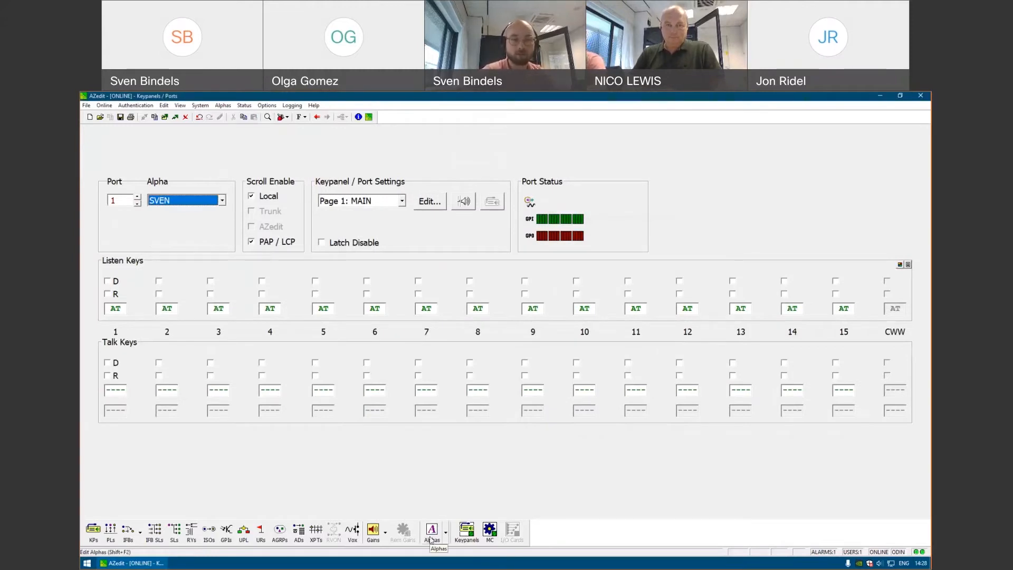
Open the port alphas list, review the other available alpha types, and select the port 001 row.
left_click(431, 530)
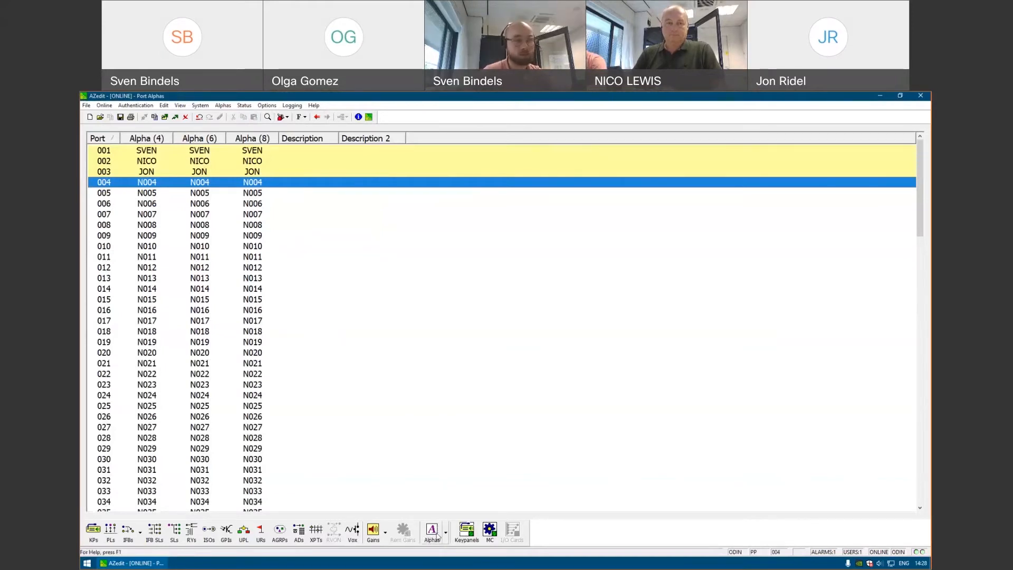
left_click(447, 533)
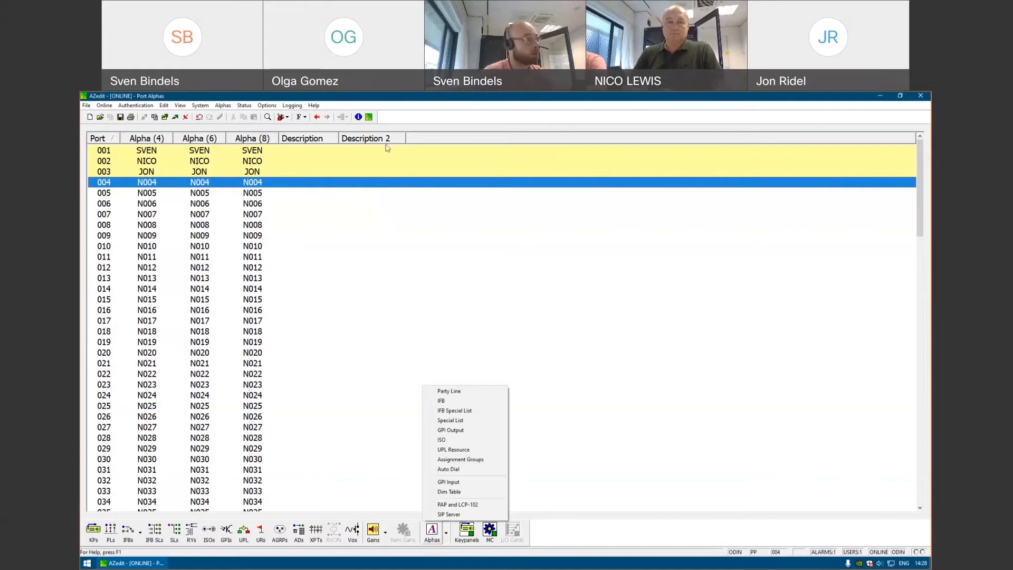
left_click(223, 106)
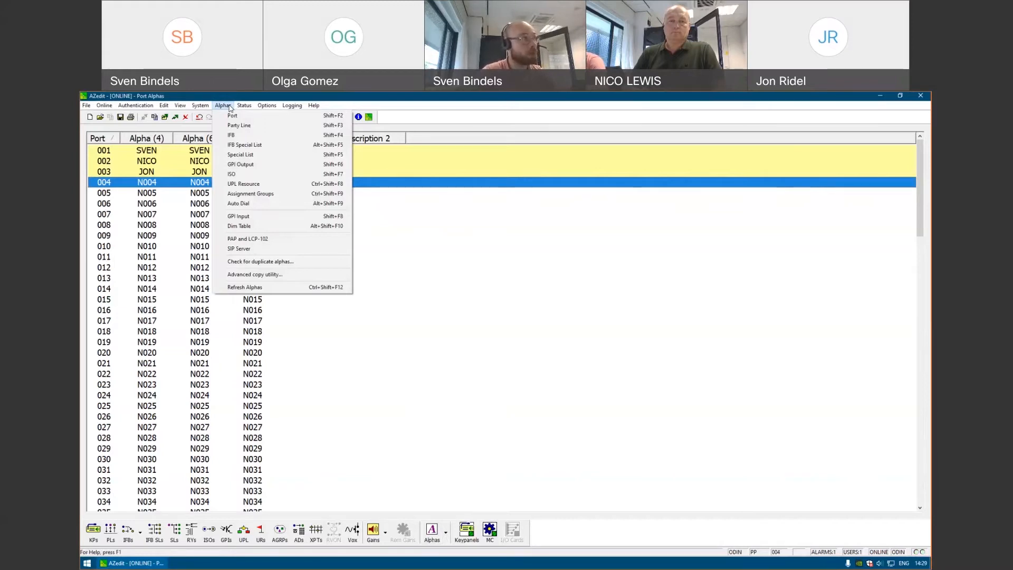
key("Escape")
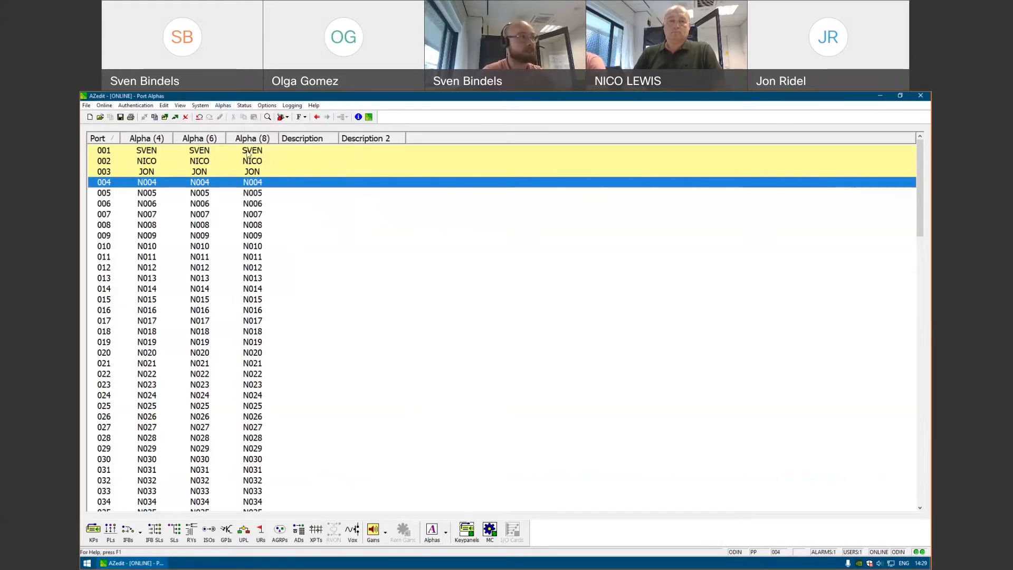
left_click(246, 153)
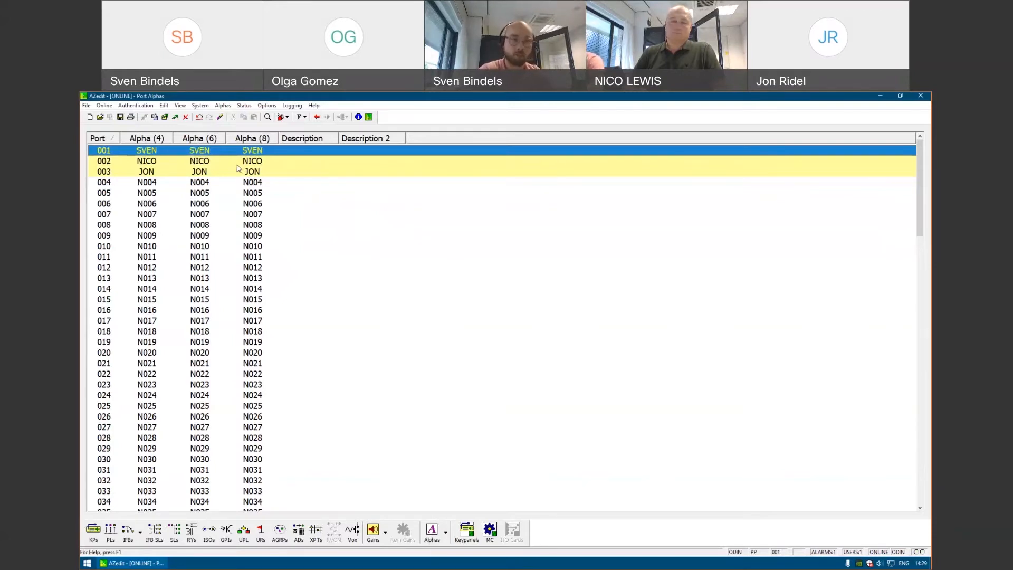
Review the changed port alphas in Send All, toggle the individual items and immediate save to flash options on and off, and cancel sending.
left_click(175, 119)
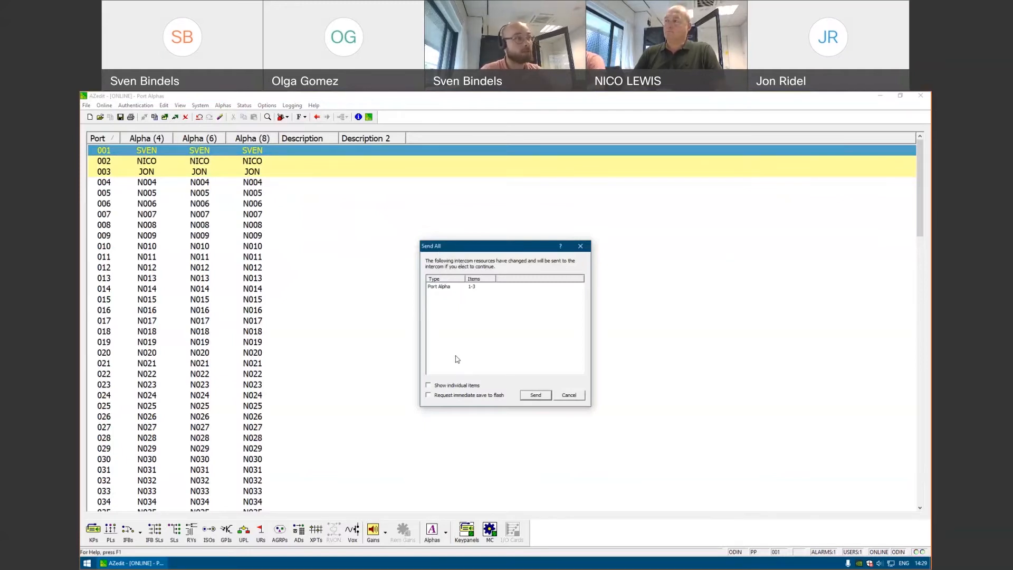
left_click(464, 386)
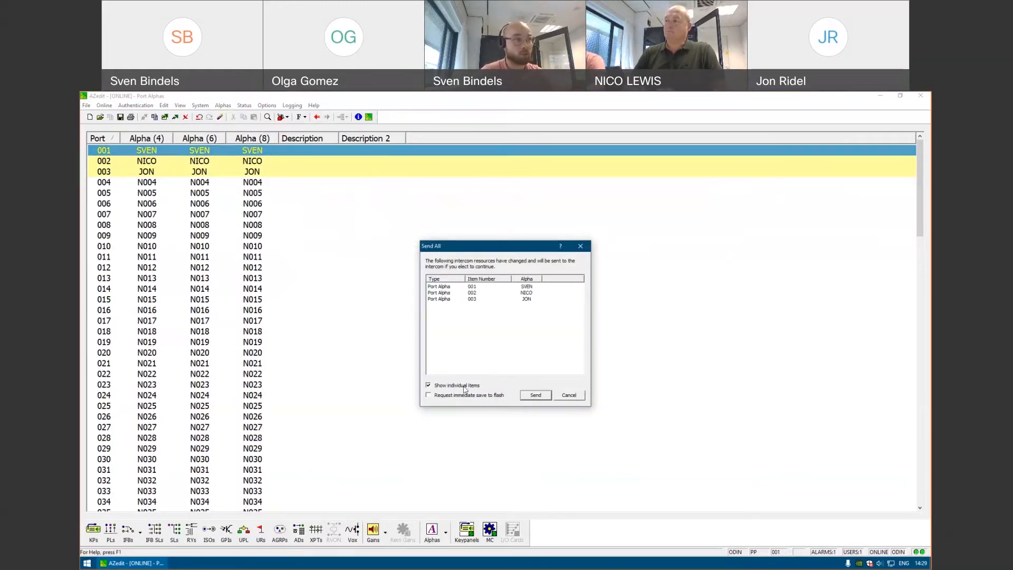
left_click(464, 387)
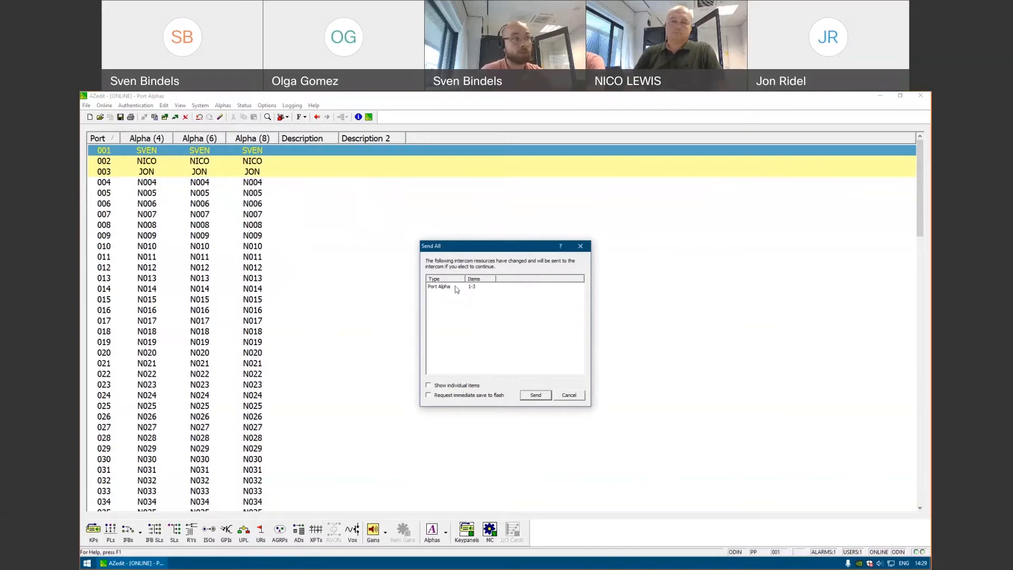
left_click(457, 286)
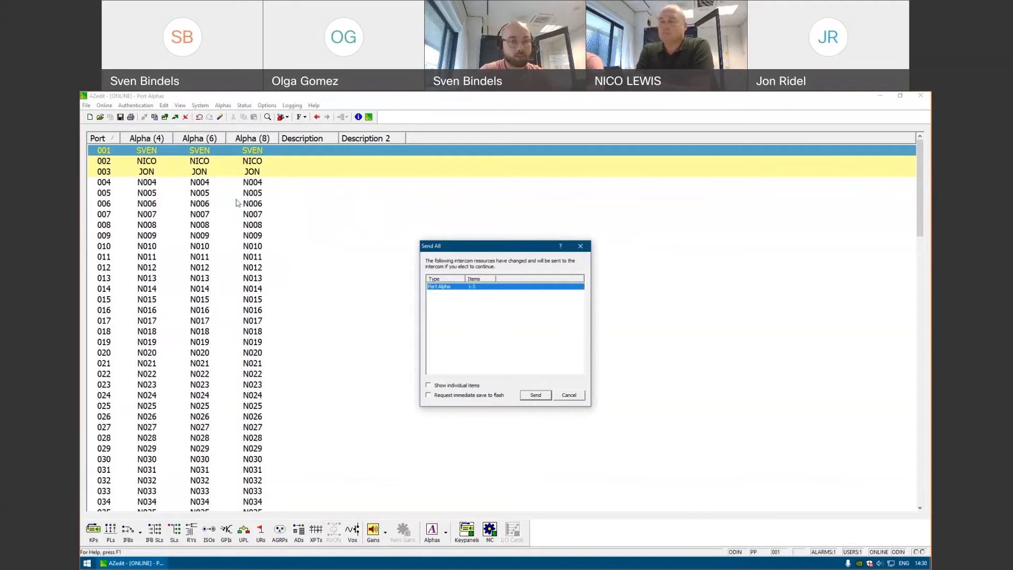
key("Return")
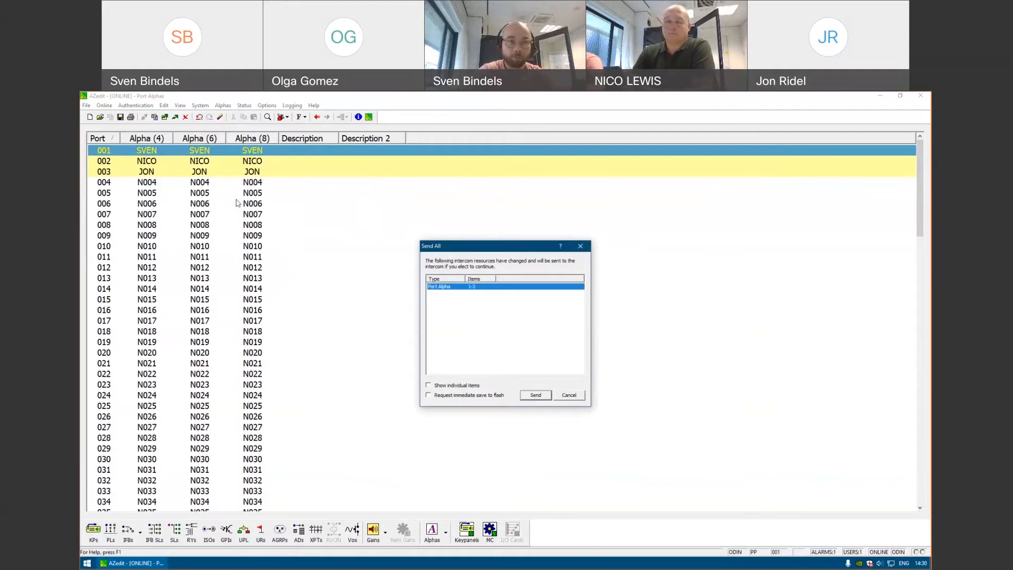
left_click(456, 396)
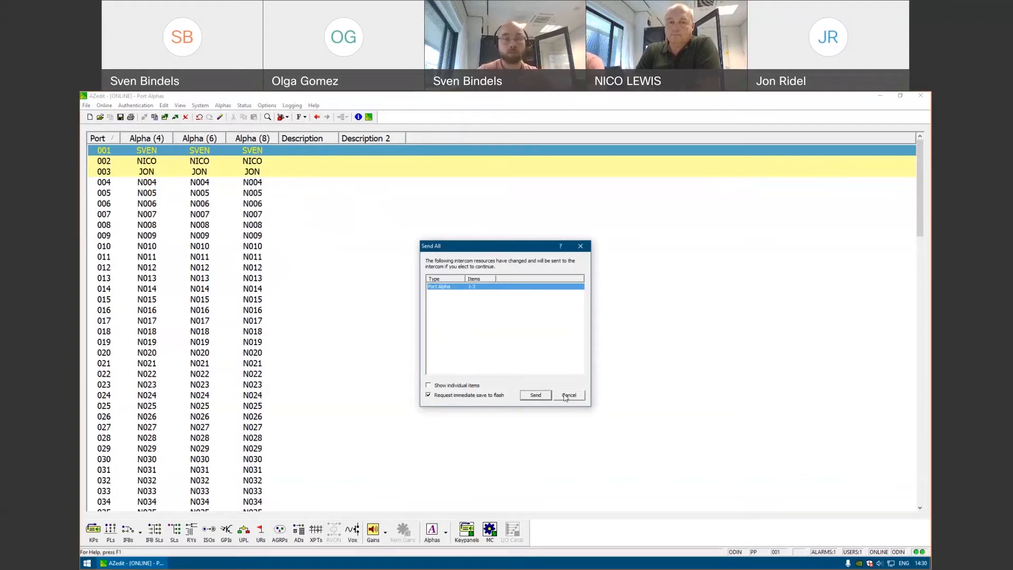
left_click(494, 396)
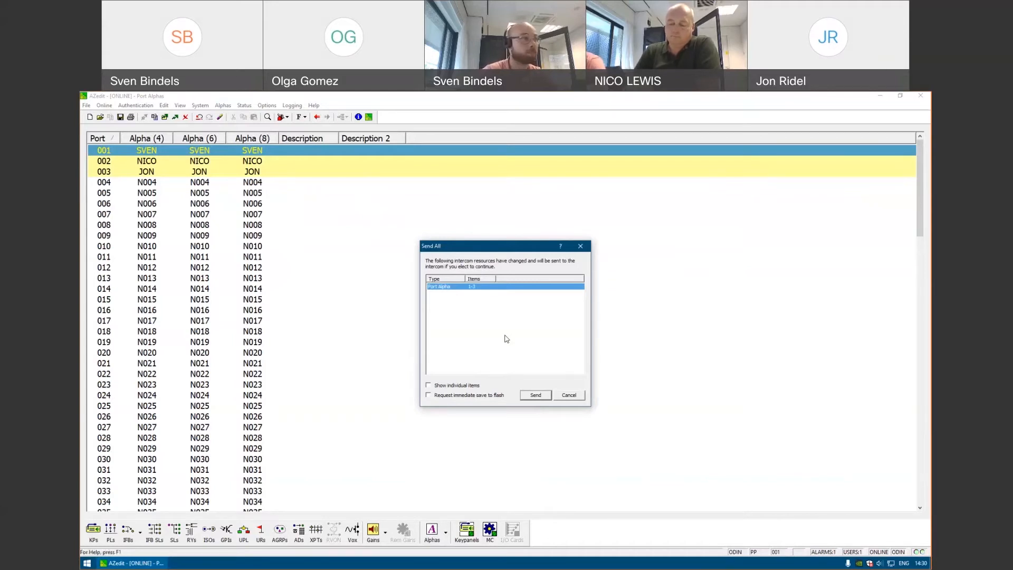
left_click(568, 395)
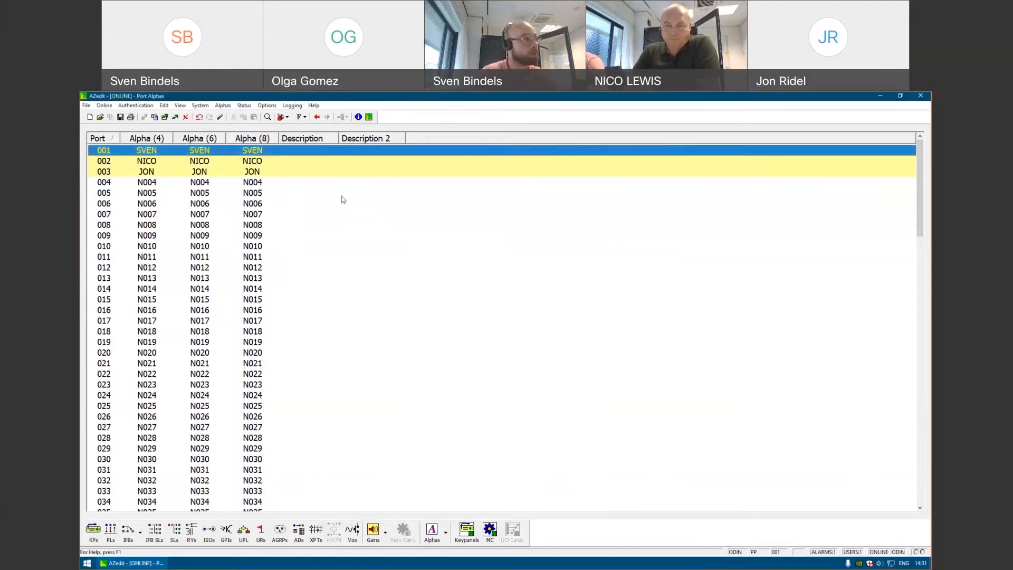
Bring up the option to discard all changes not sent to the intercom, and cancel it to keep the edits.
left_click(185, 117)
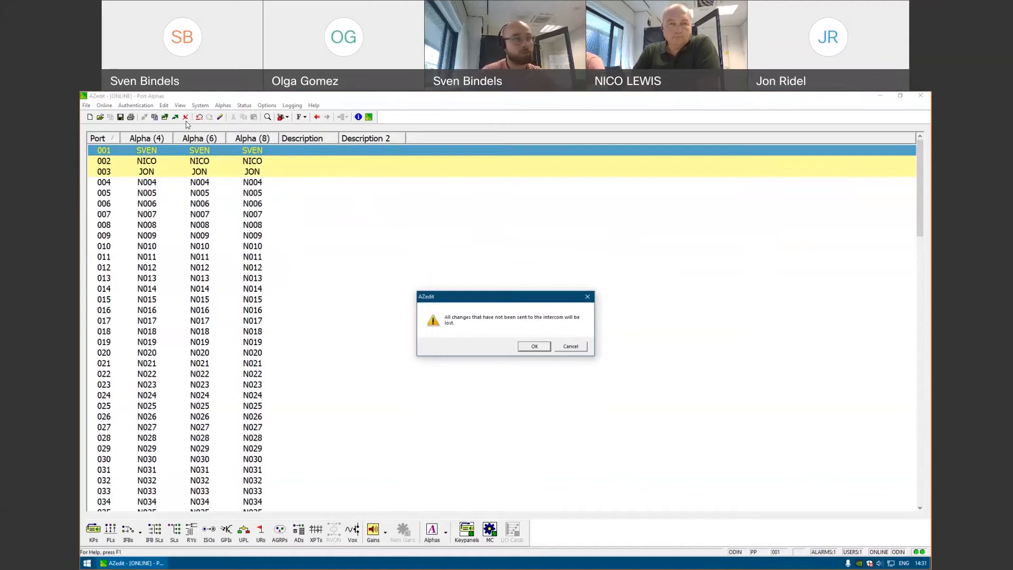
left_click(581, 350)
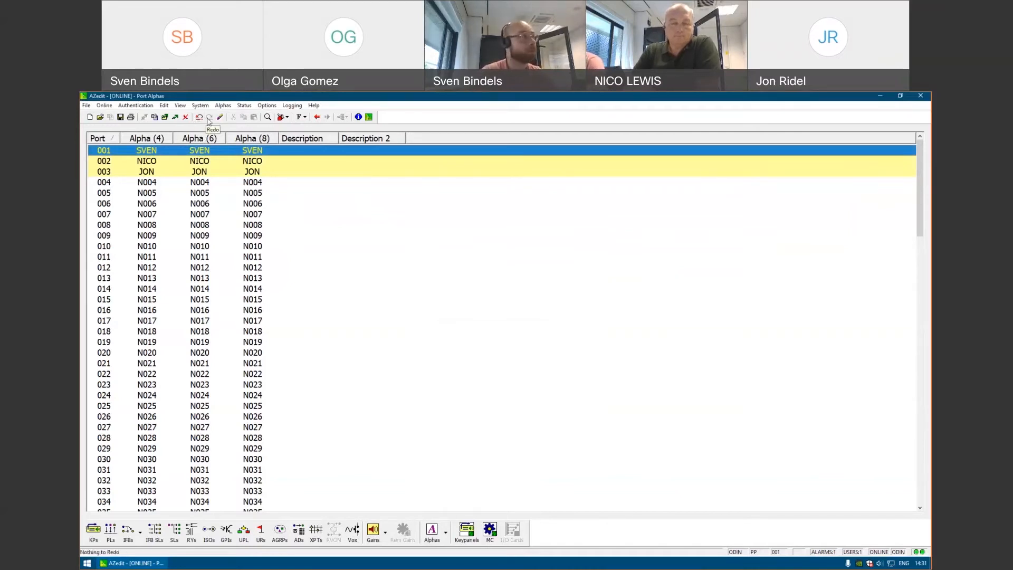
Send the changed port alphas to the intercom without requesting an immediate save to flash.
left_click(175, 118)
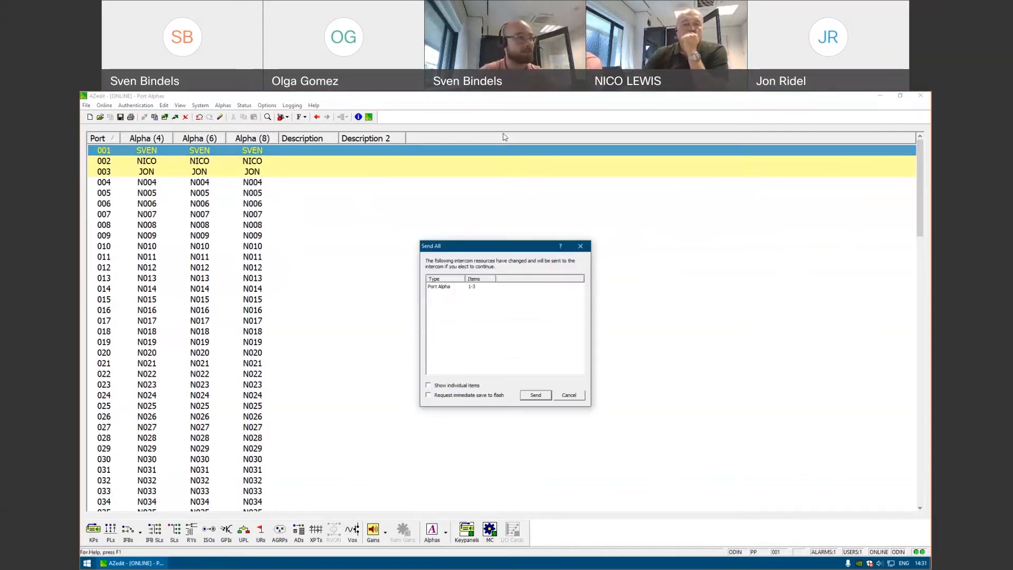
left_click(536, 395)
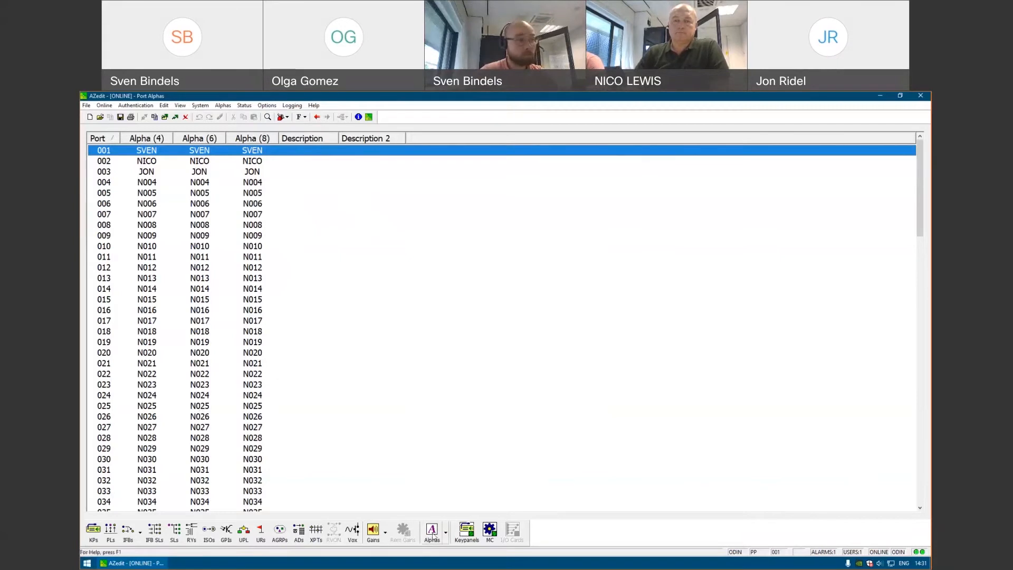
Glance over the other alpha types, open the Keypanels / Ports view, and check which port alphas can be chosen there.
left_click(446, 533)
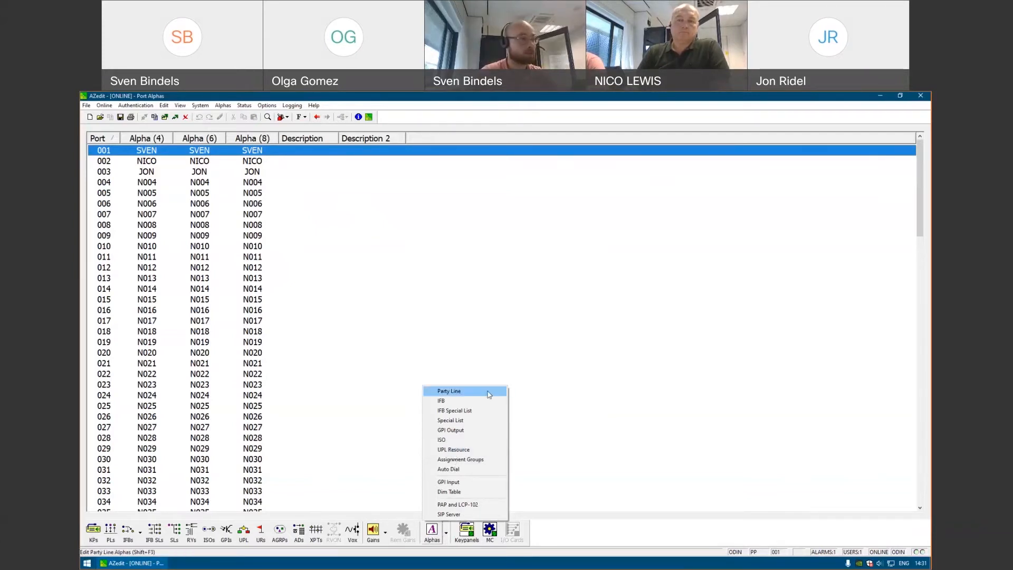
left_click(97, 534)
left_click(97, 535)
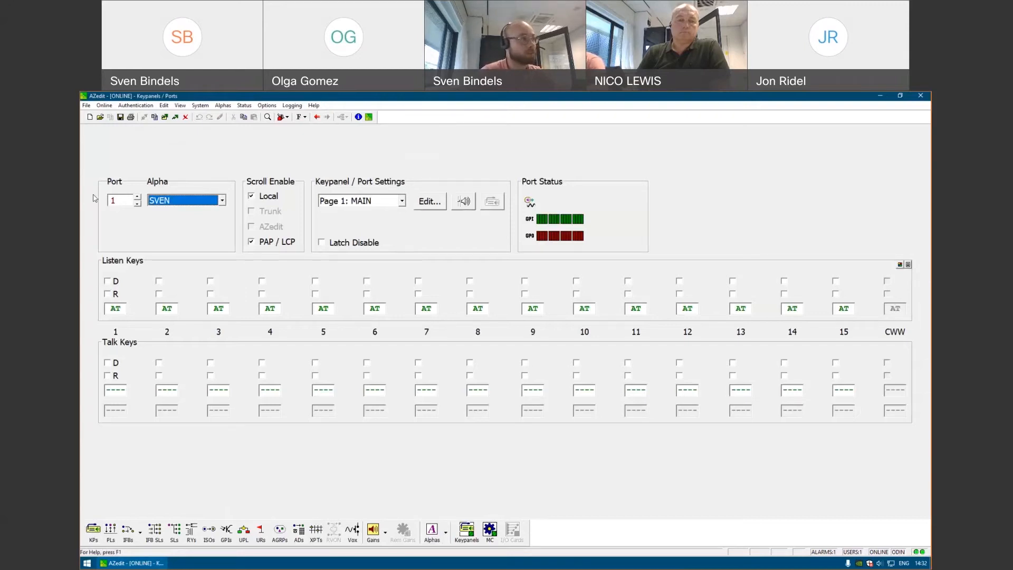
left_click(112, 200)
left_click(216, 204)
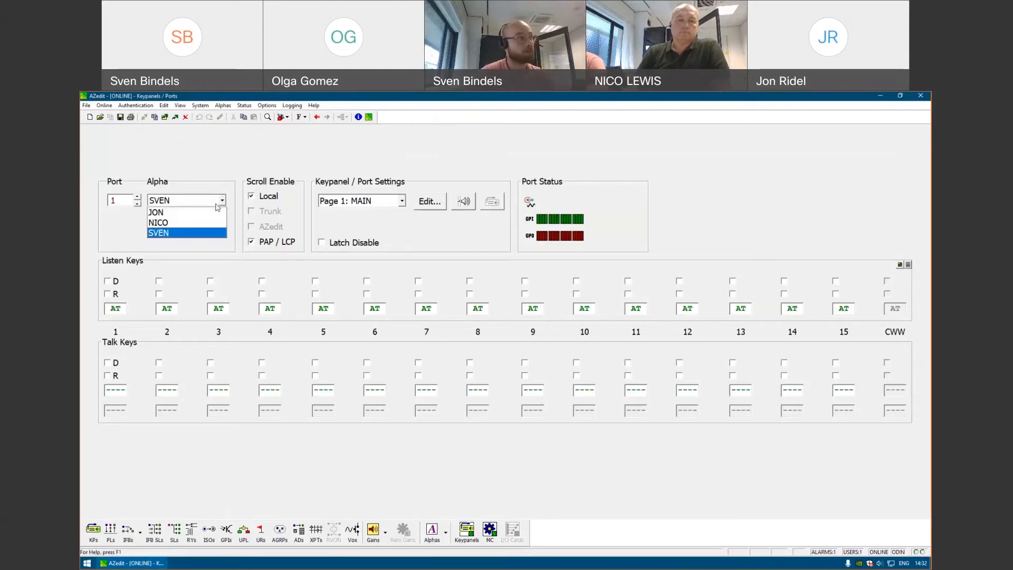
left_click(208, 227)
left_click(294, 174)
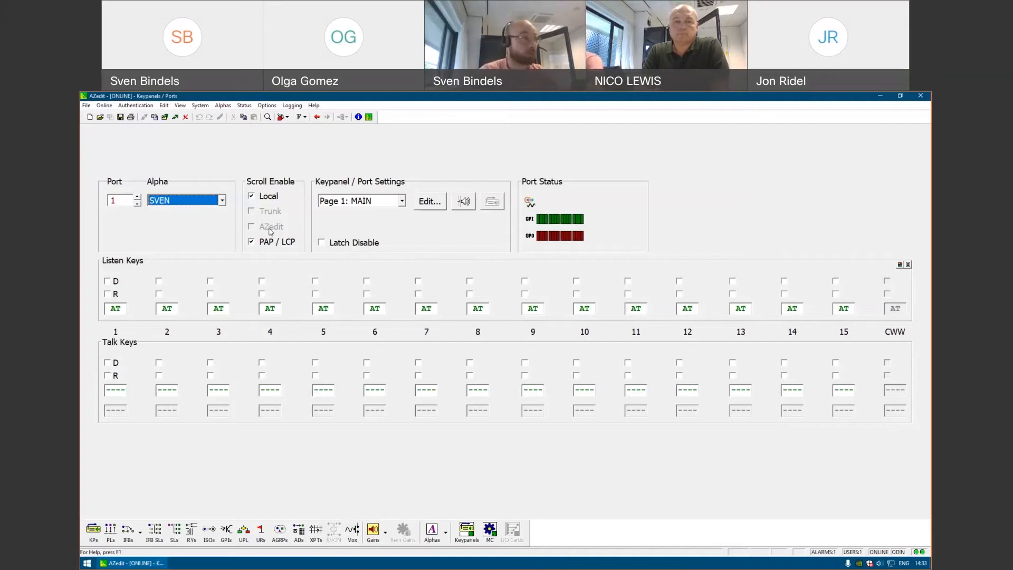
Examine the setup pages offered for port 1 and stay on Page 1: MAIN.
left_click(425, 390)
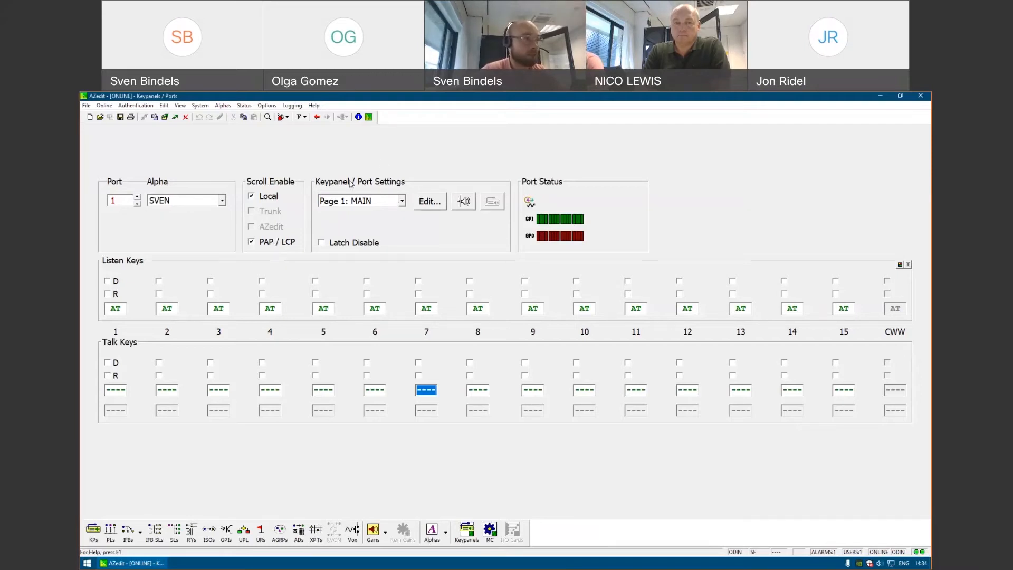
left_click(400, 204)
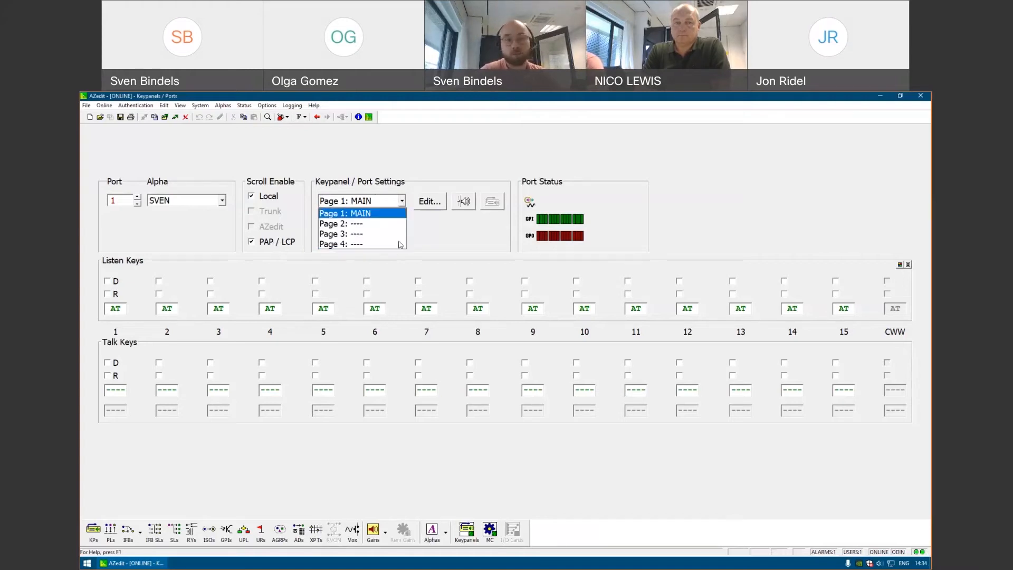
left_click(458, 245)
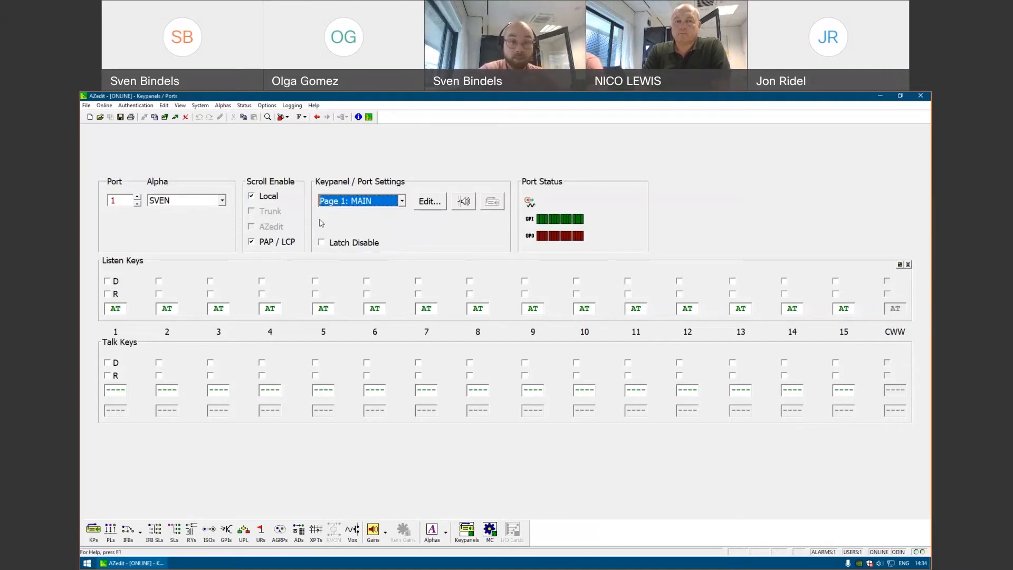
Open the keypanel configuration of port 1, set the main panel type to KP-5032/8, and apply it.
left_click(427, 207)
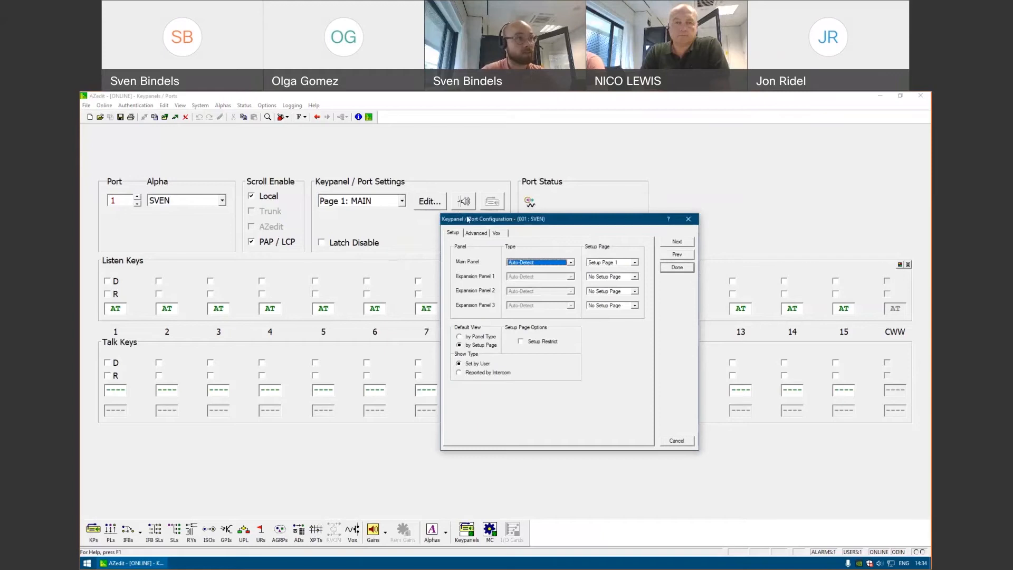
left_click(544, 263)
scroll(554, 290, "down", 3)
scroll(554, 290, "down", 3)
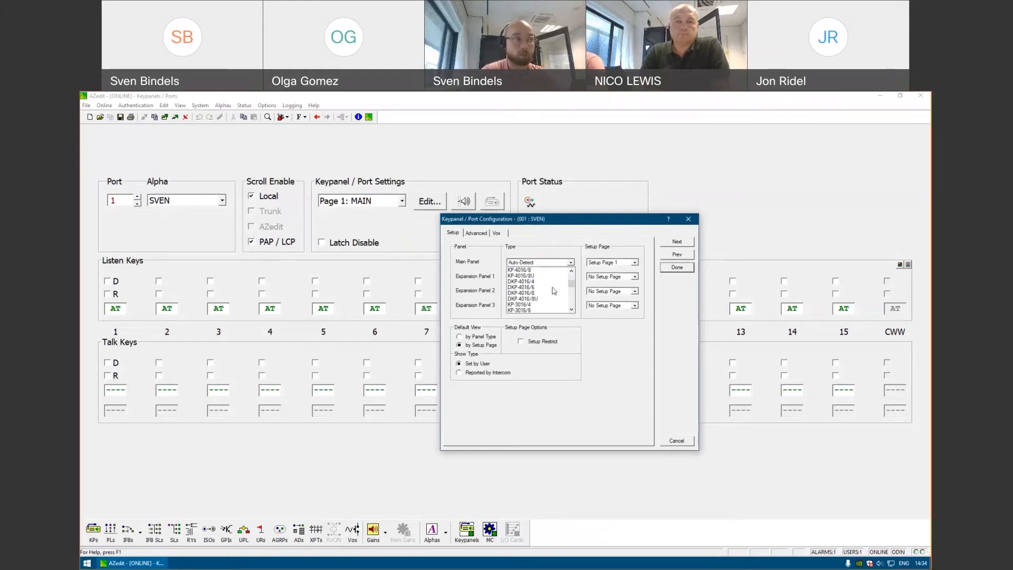
scroll(537, 280, "up", 3)
scroll(537, 279, "up", 1)
left_click(534, 270)
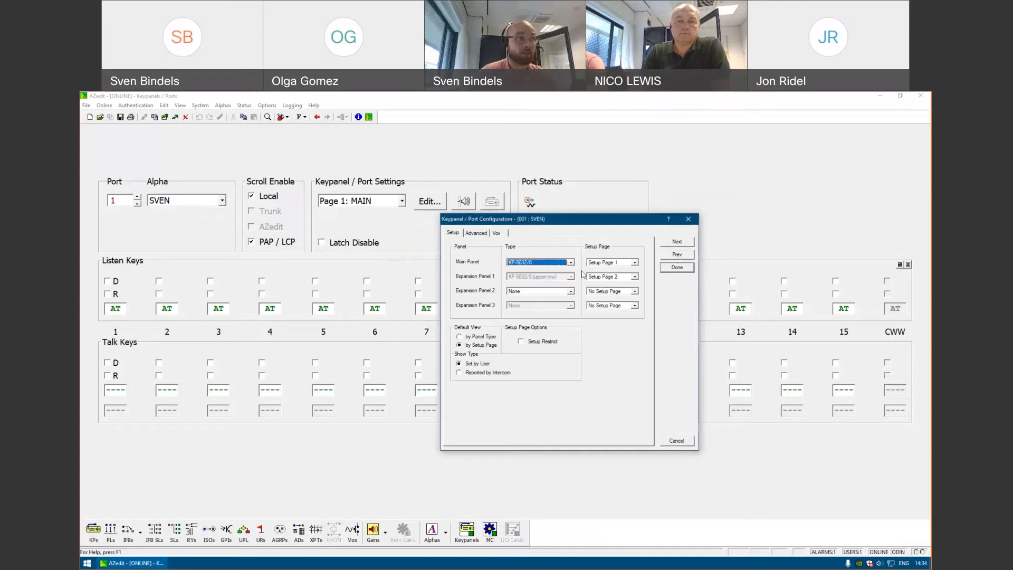
left_click(669, 270)
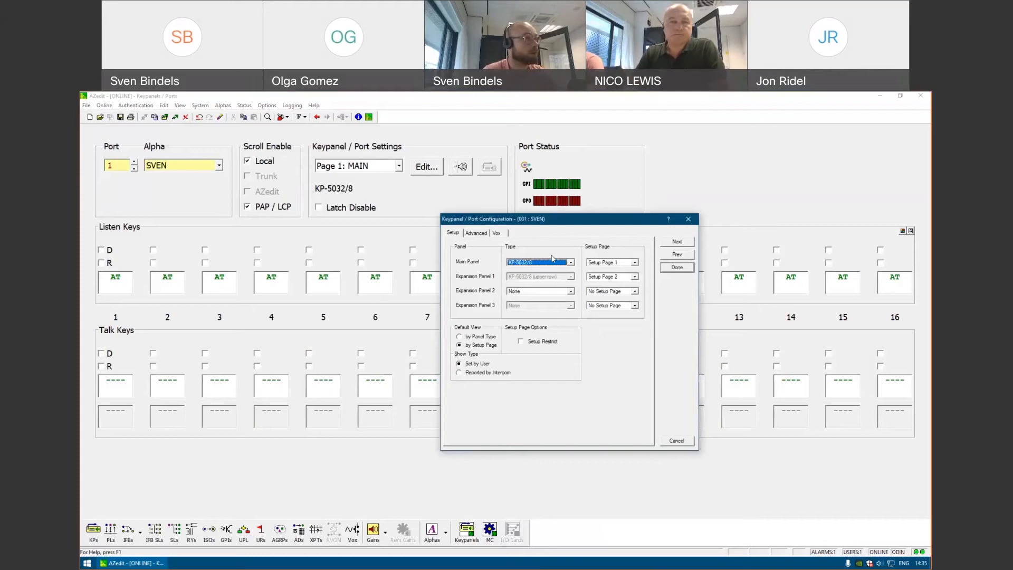
Return the main panel type of port 1 to Auto-Detect and set the default view to by Panel Type.
left_click(543, 262)
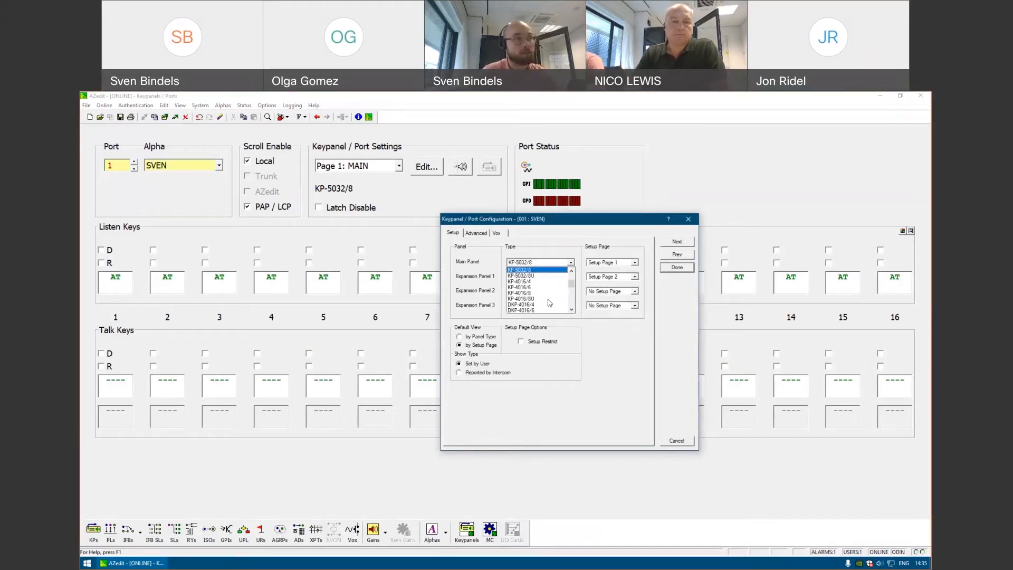
left_click(527, 270)
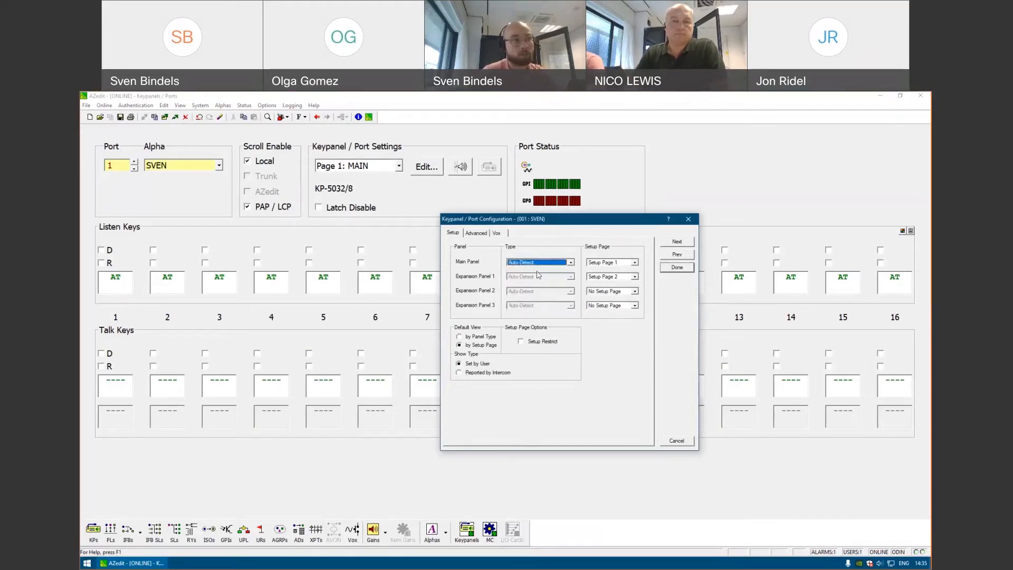
left_click(484, 344)
left_click(486, 337)
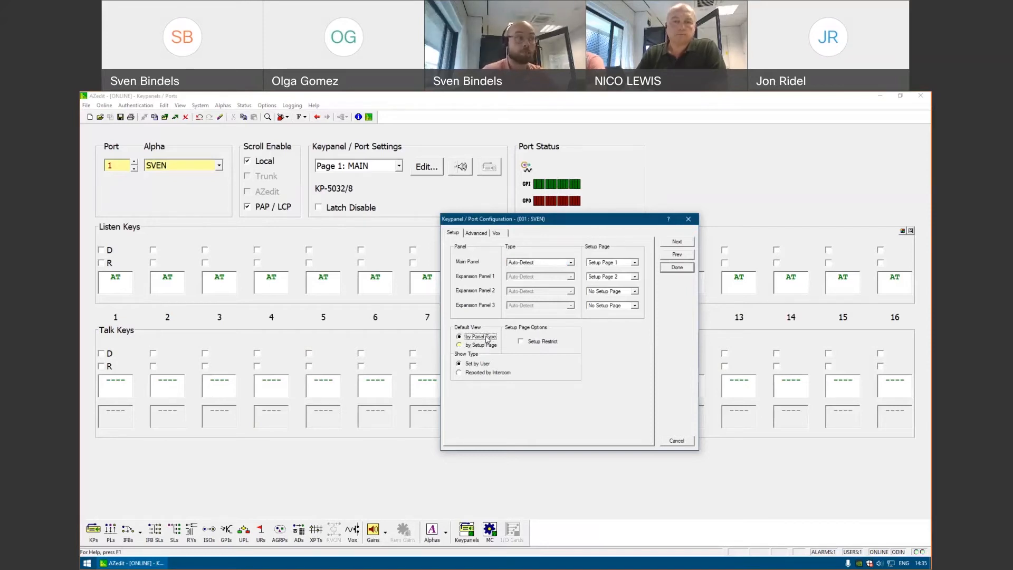
Choose KP-5032/8 as the main panel type for port 1 again.
left_click(570, 263)
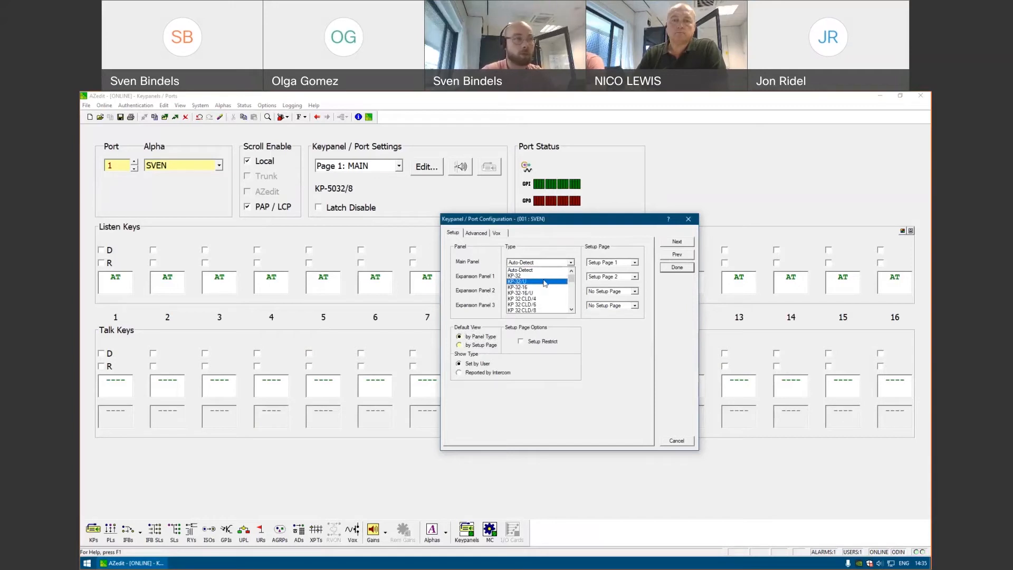
scroll(541, 285, "down", 5)
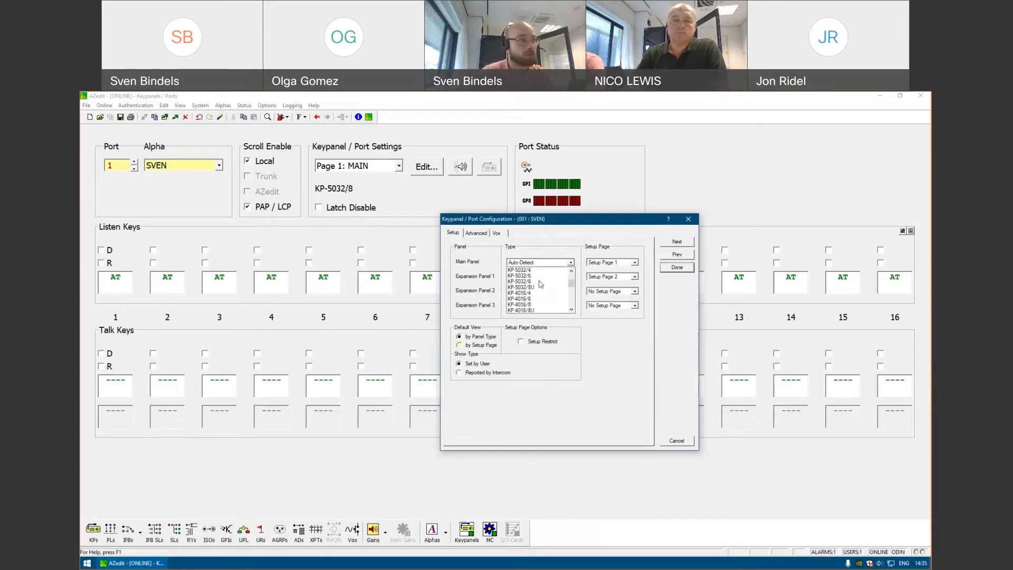
left_click(533, 281)
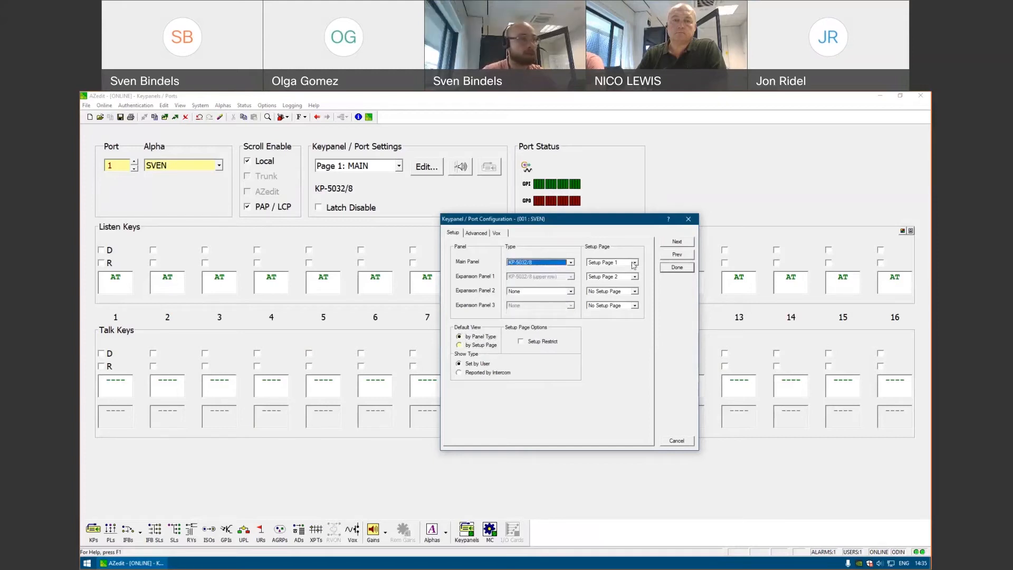
Review the setup page and panel type choices for Expansion Panel 2, leaving its settings as they are.
left_click(633, 291)
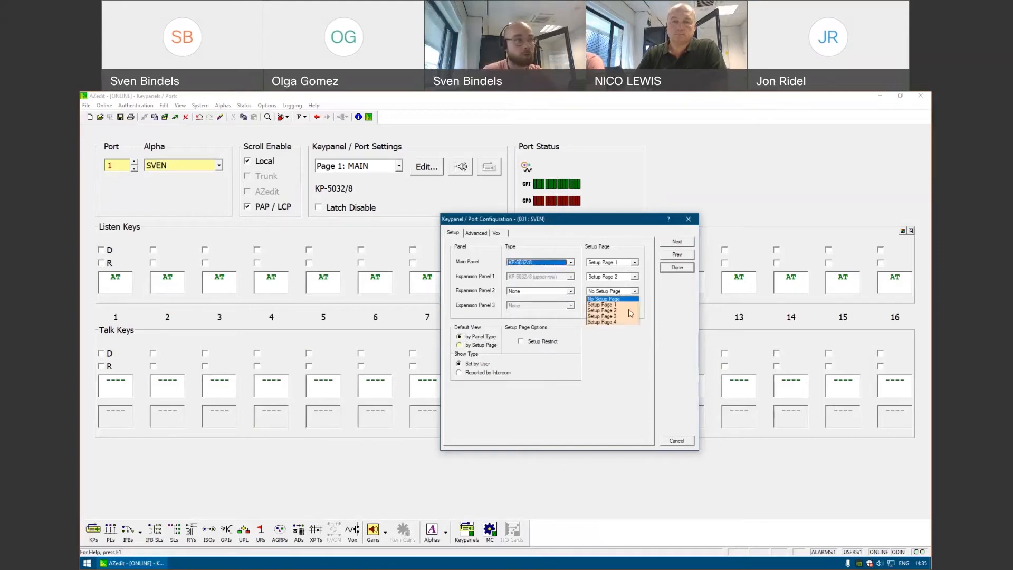
left_click(635, 351)
left_click(570, 292)
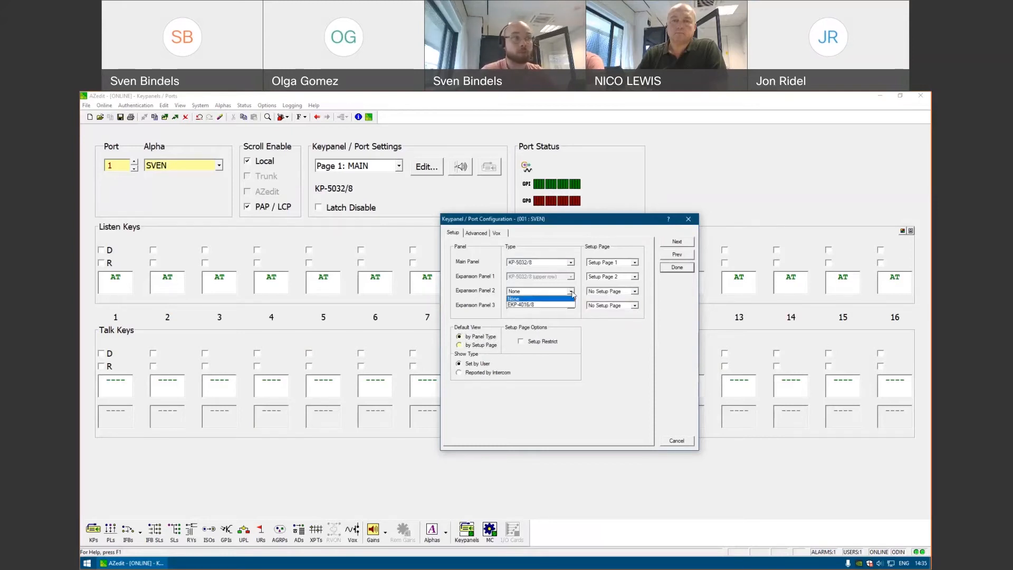
left_click(621, 345)
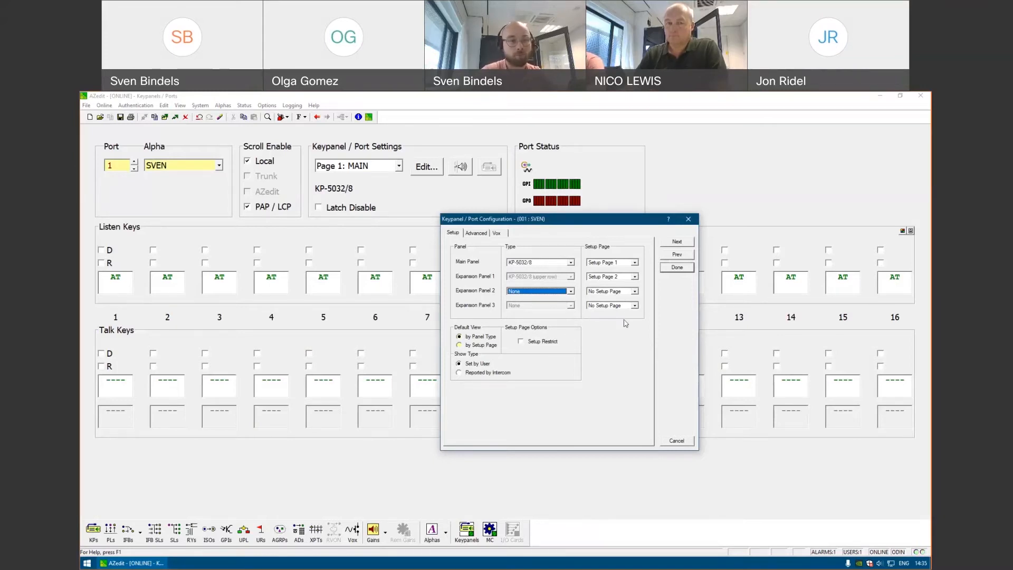
Assign the main panel to Setup Page 3, and switch it back to Setup Page 1.
left_click(620, 262)
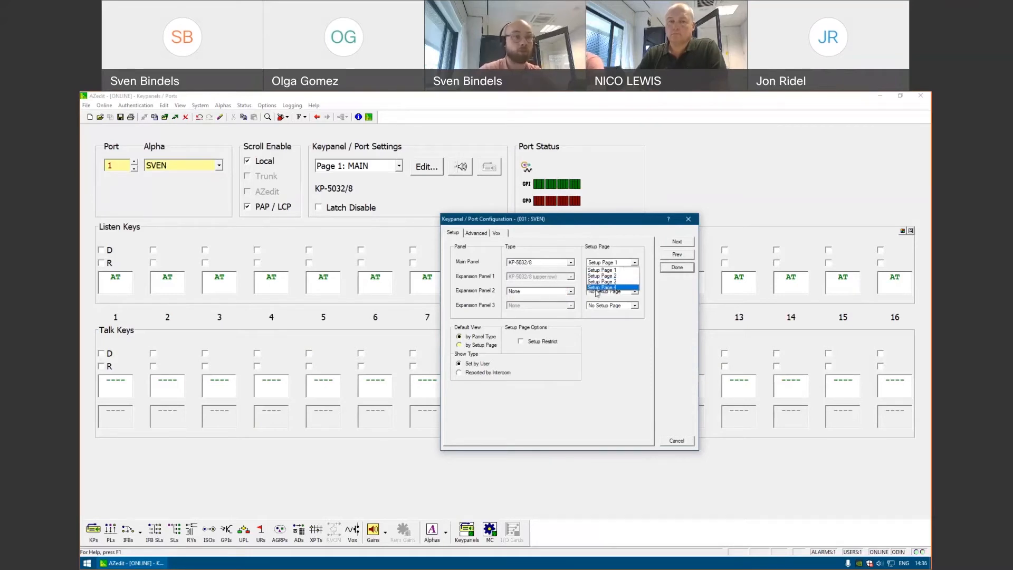
left_click(600, 282)
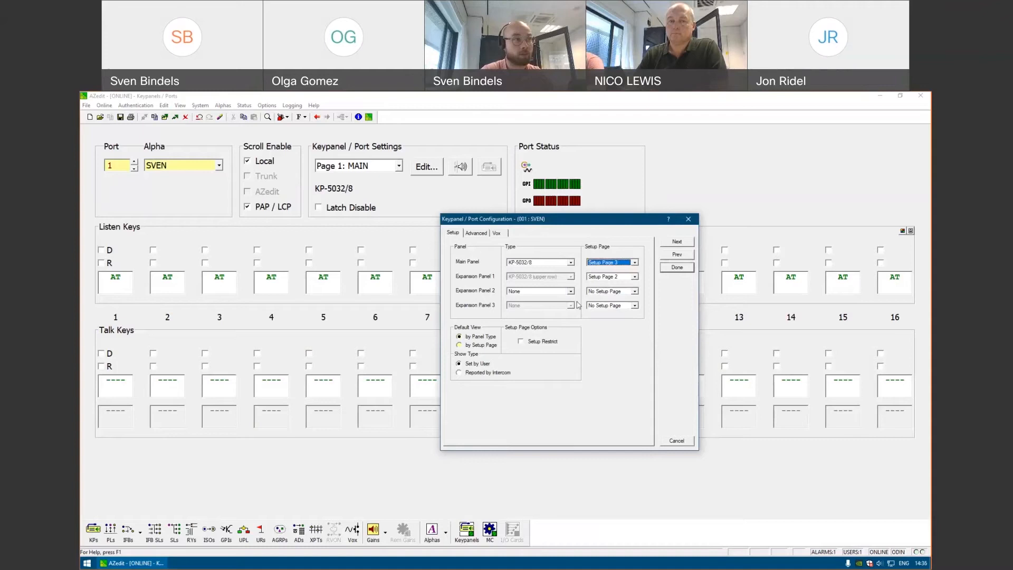
left_click(629, 262)
left_click(607, 268)
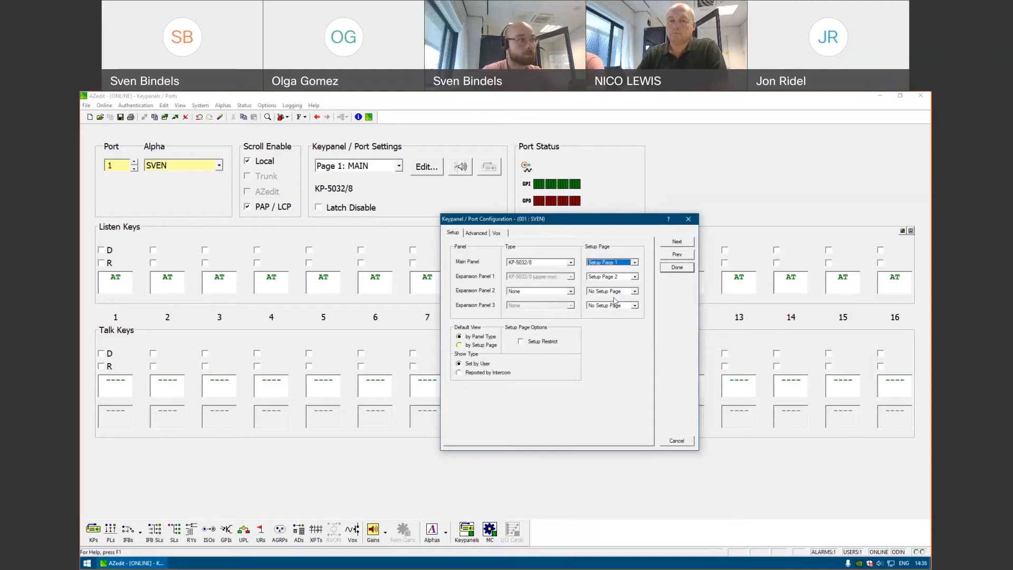
Set the main panel type of port 1 to TR-1800/4 with the default view by Panel Type, and apply the configuration.
left_click(543, 262)
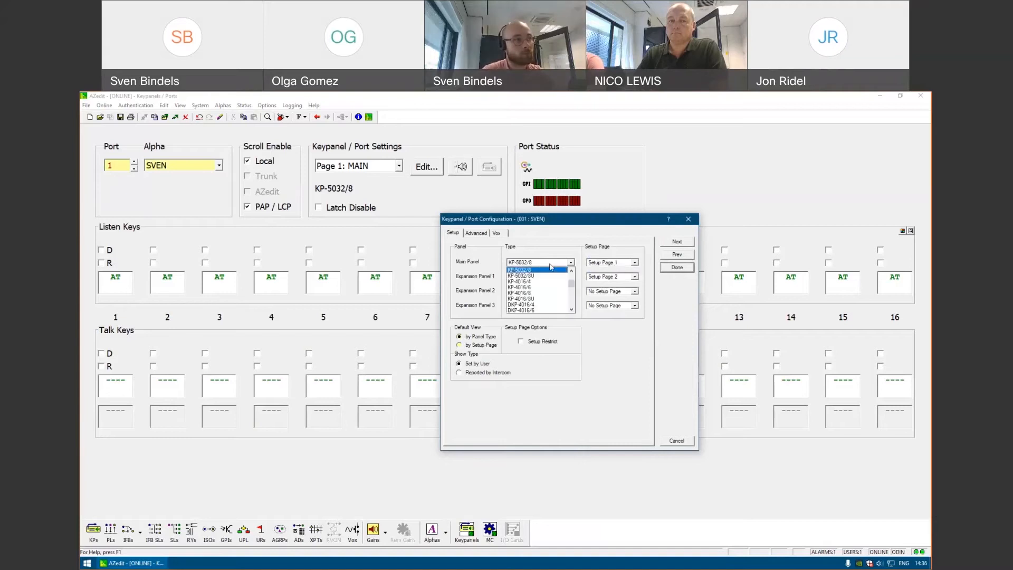
scroll(551, 301, "down", 5)
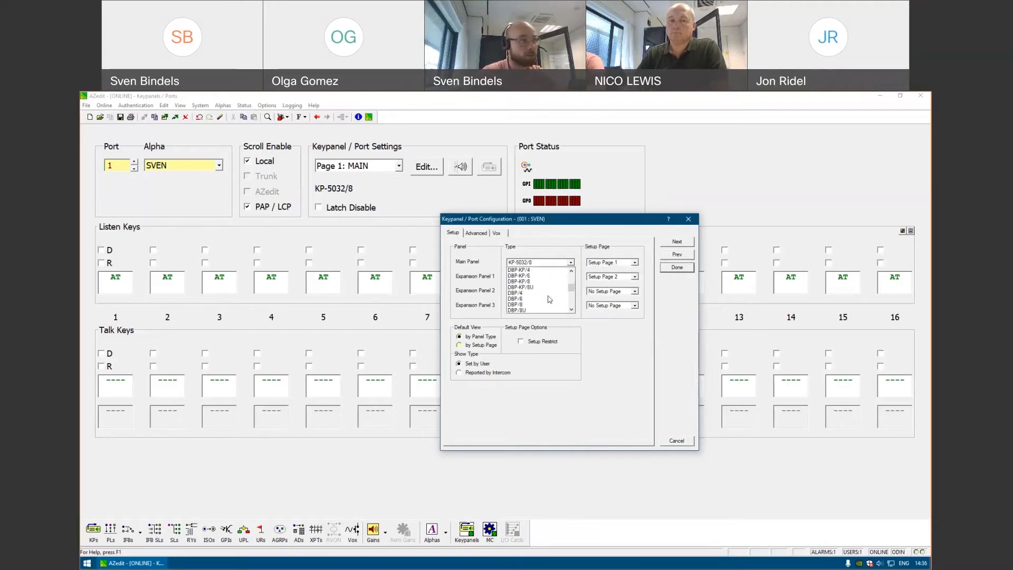
scroll(549, 298, "down", 2)
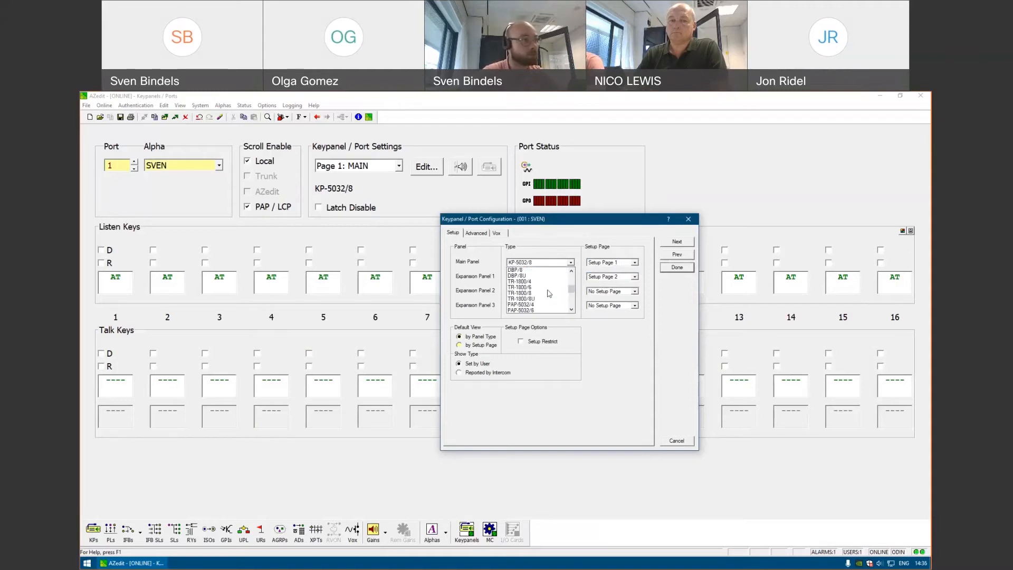
left_click(540, 284)
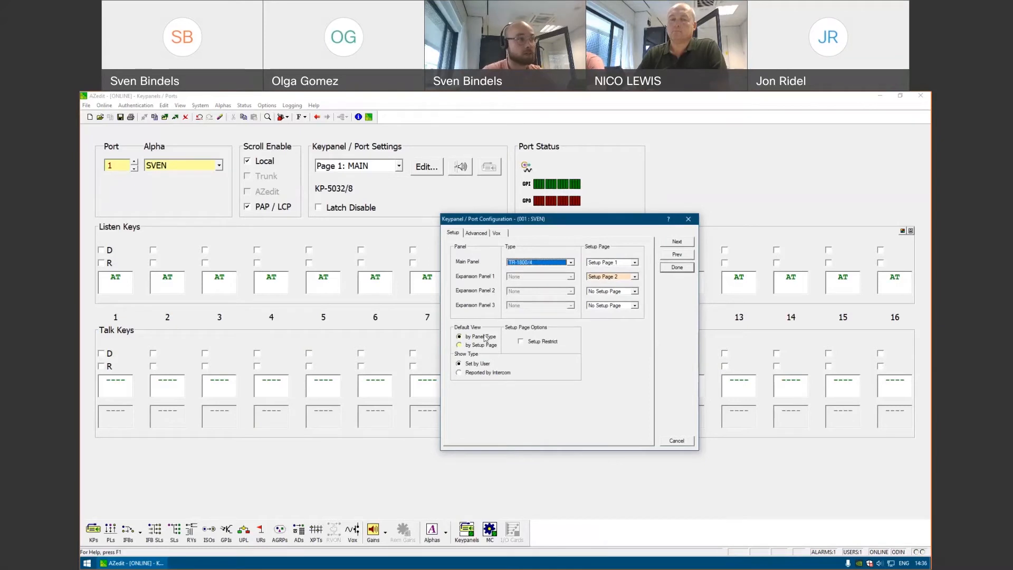
left_click(484, 337)
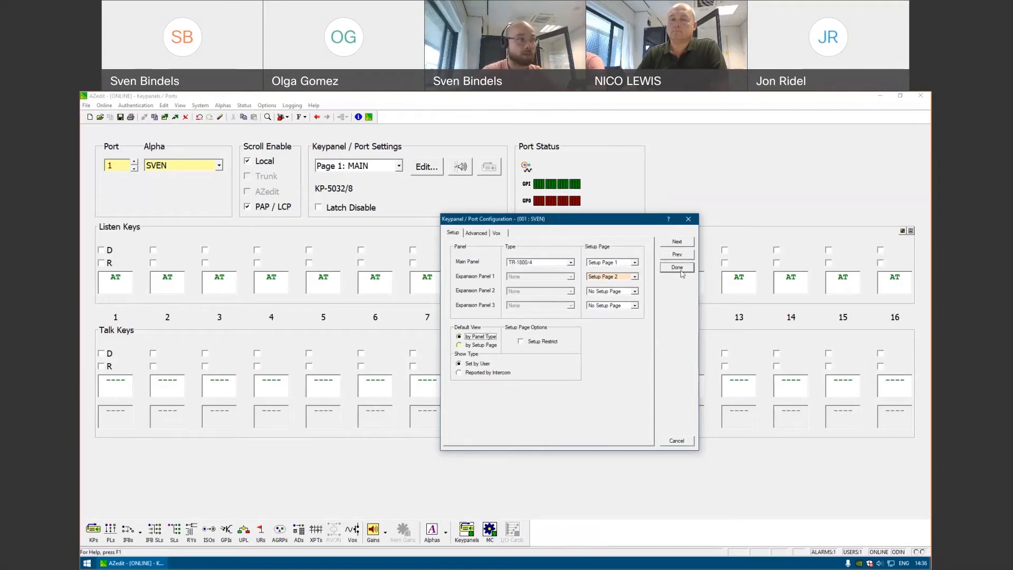
left_click(677, 267)
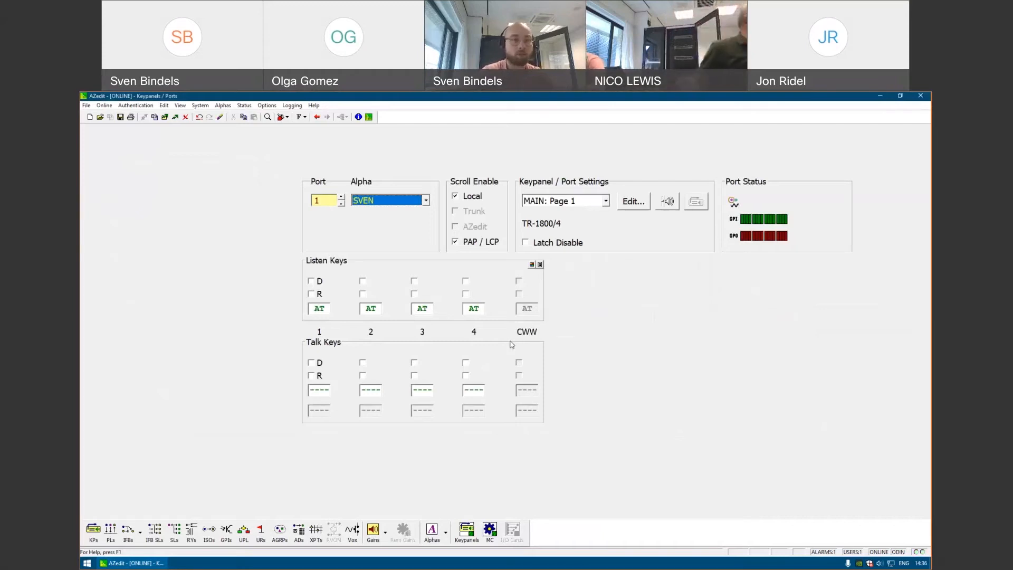
Assign port 1's main panel to Setup Page 2, set Expansion Panel 1 to No Setup Page, and apply the configuration.
left_click(605, 201)
left_click(621, 204)
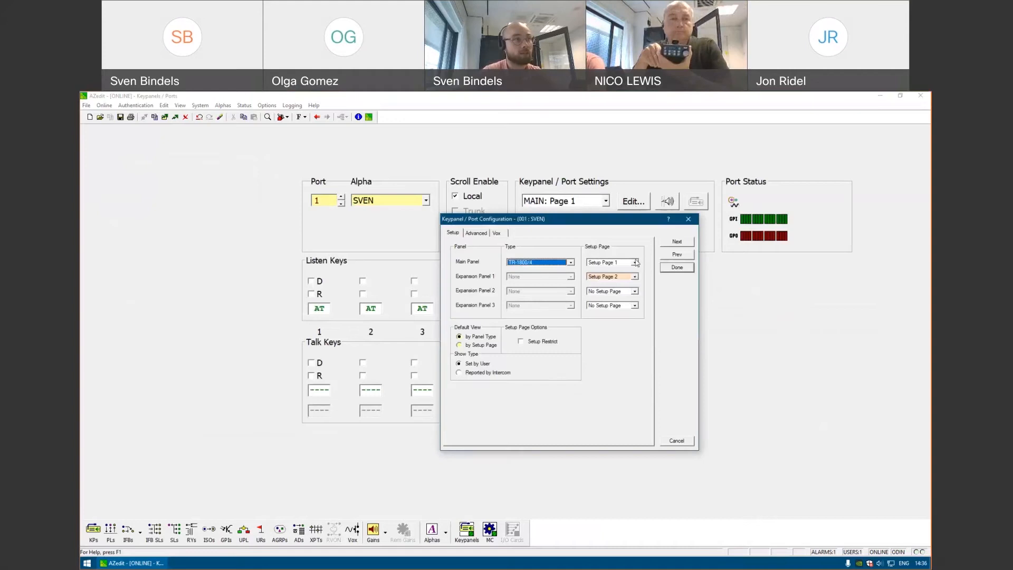
left_click(635, 263)
left_click(627, 276)
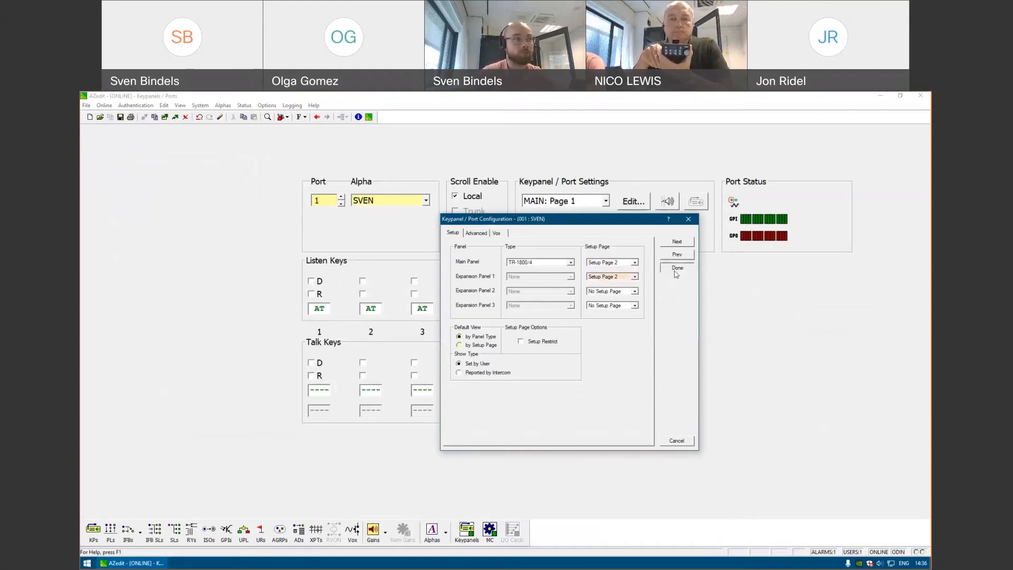
left_click(676, 270)
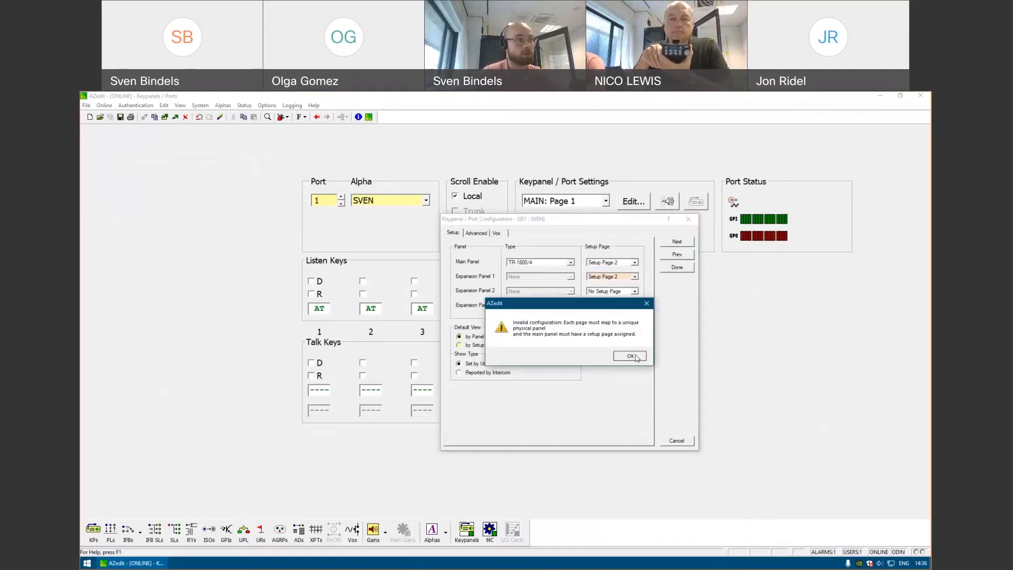
left_click(629, 356)
left_click(634, 277)
left_click(606, 282)
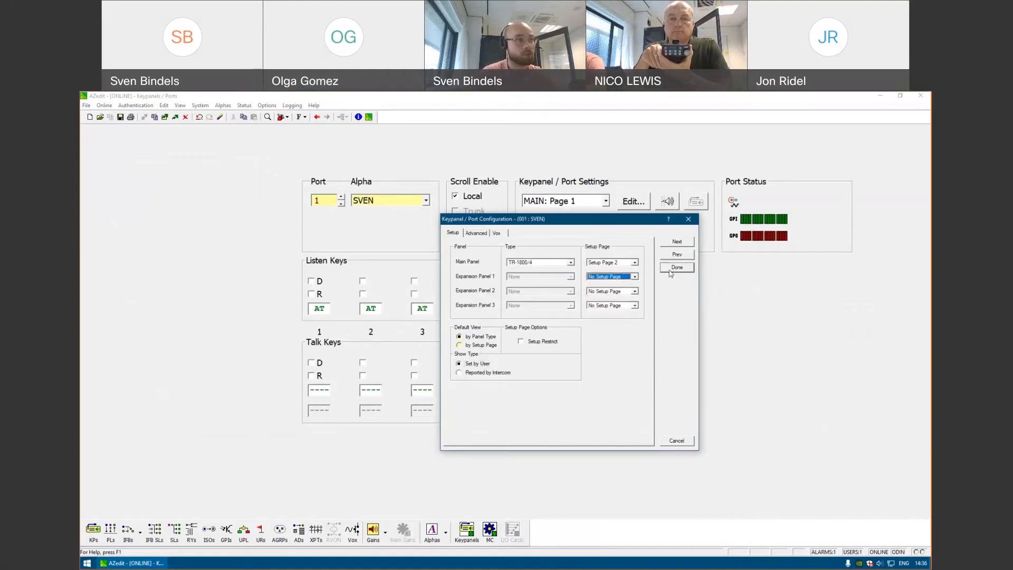
left_click(671, 272)
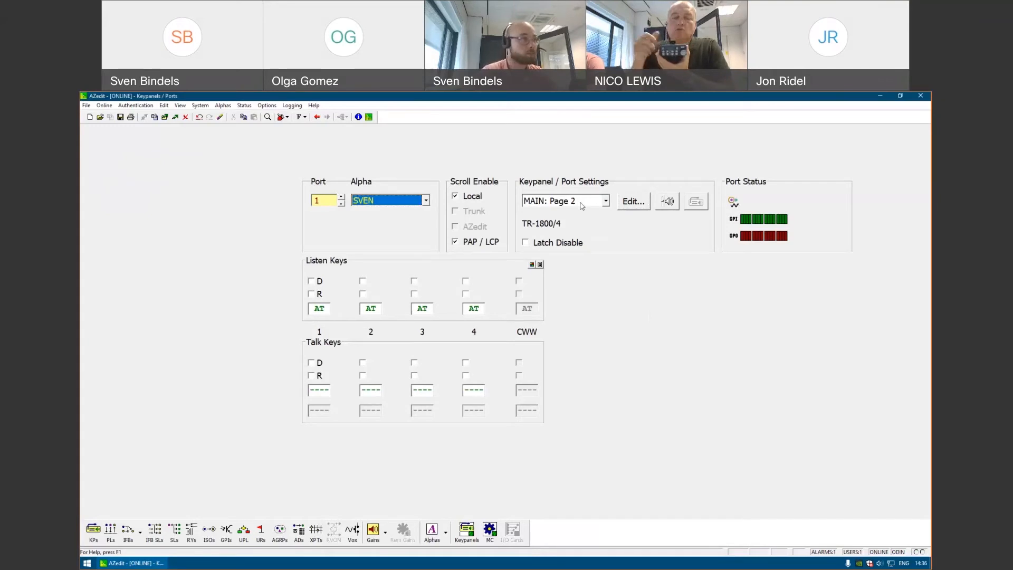
Reopen port 1's configuration and assign the main panel to Setup Page 1.
left_click(642, 202)
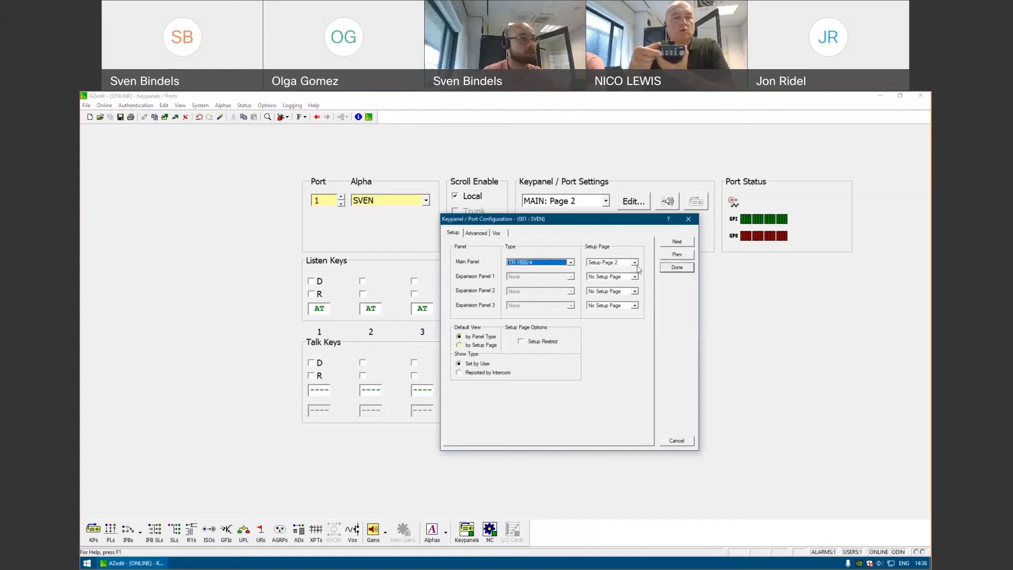
left_click(634, 262)
left_click(614, 273)
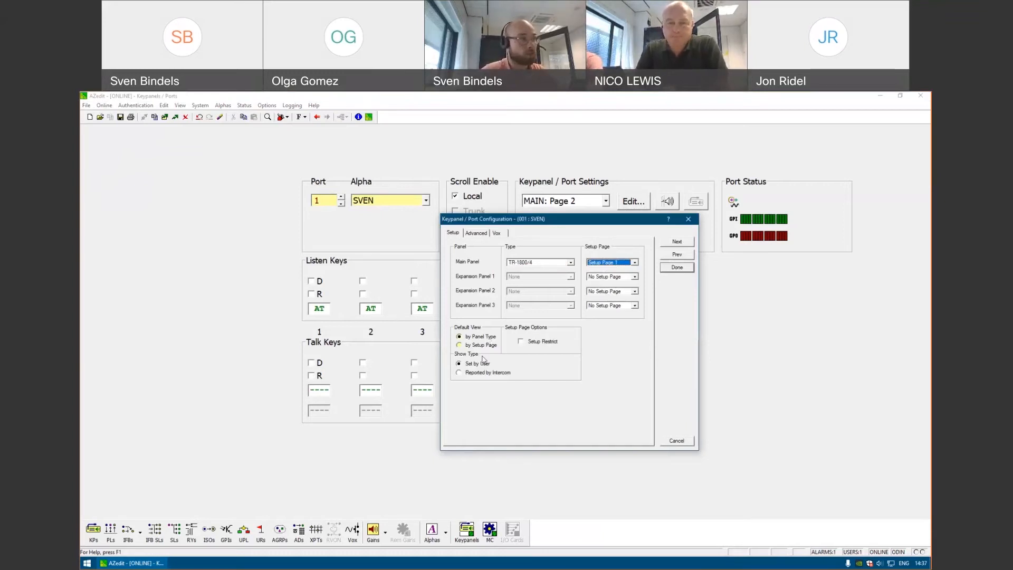
Switch the shown panel type to Reported by Intercom and back to Set by User, and apply port 1's configuration.
left_click(483, 372)
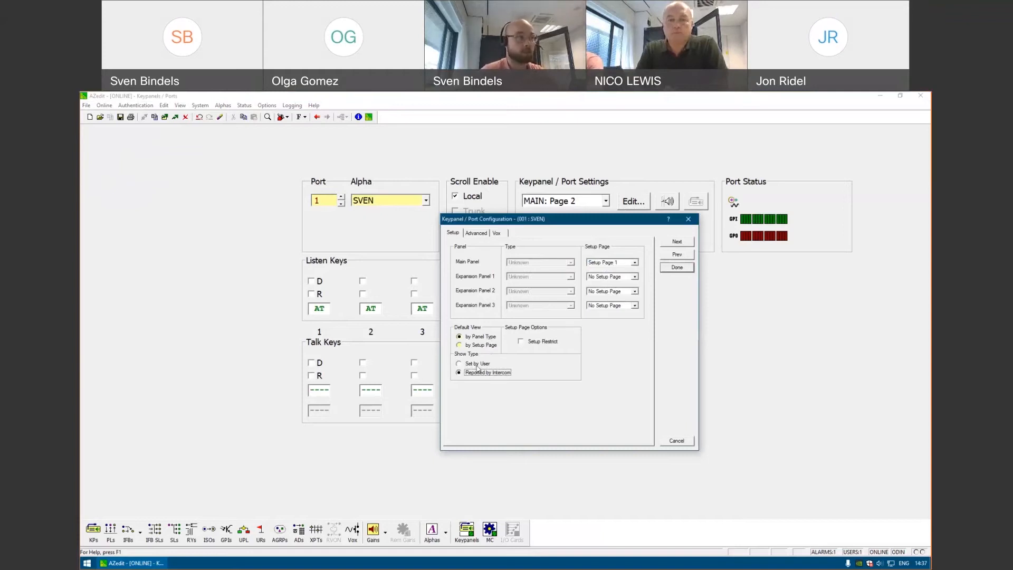
left_click_drag(555, 224, 546, 278)
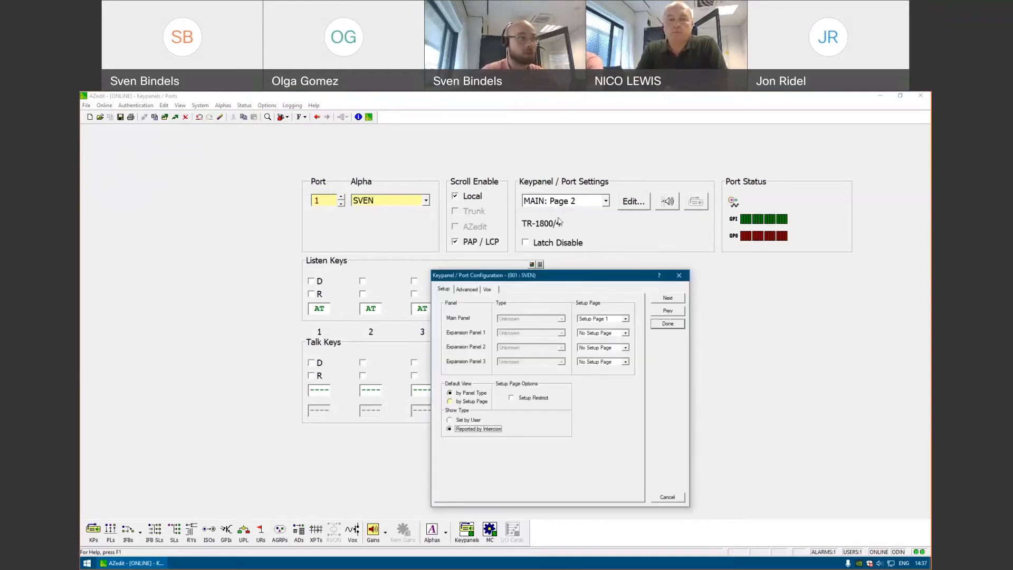
left_click(481, 420)
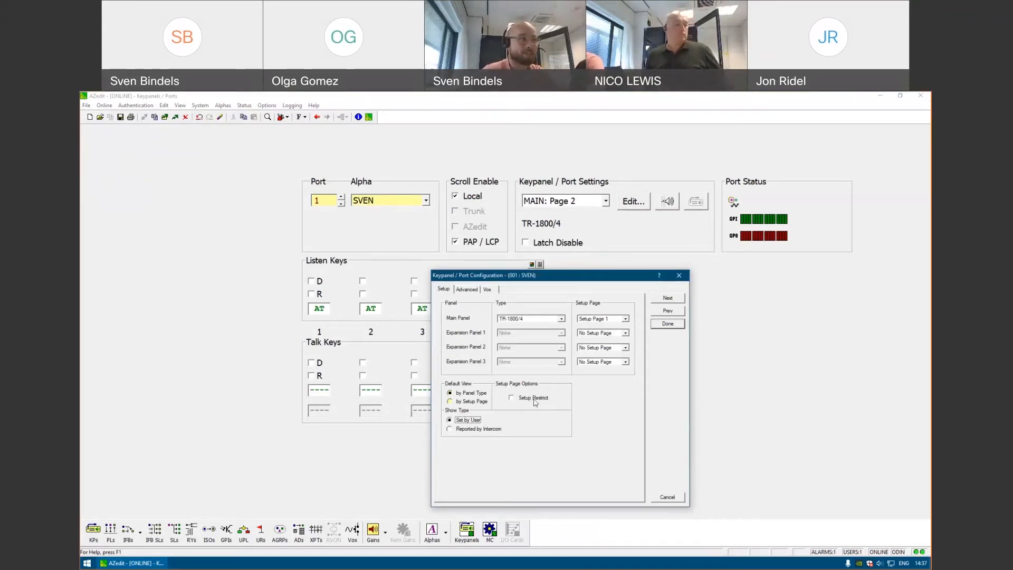
left_click(668, 324)
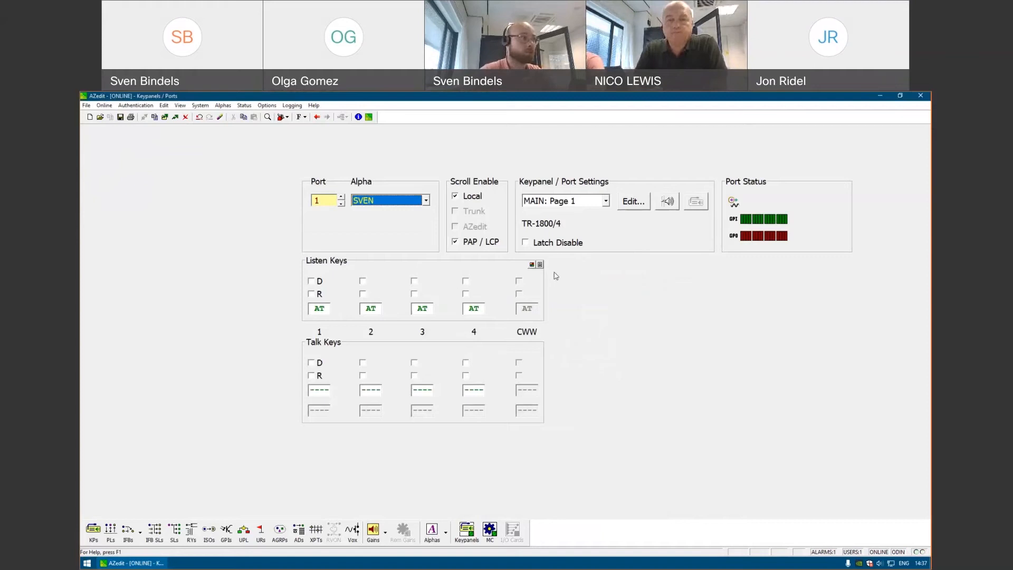
View all ports by Setup Page, and switch the view of all ports back to Panel Type.
left_click(630, 209)
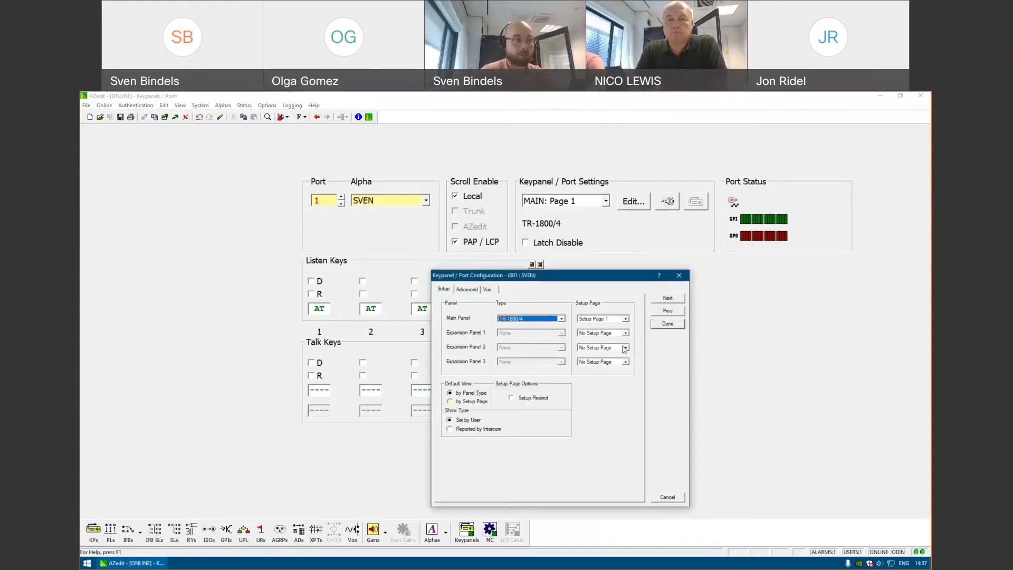
left_click(670, 325)
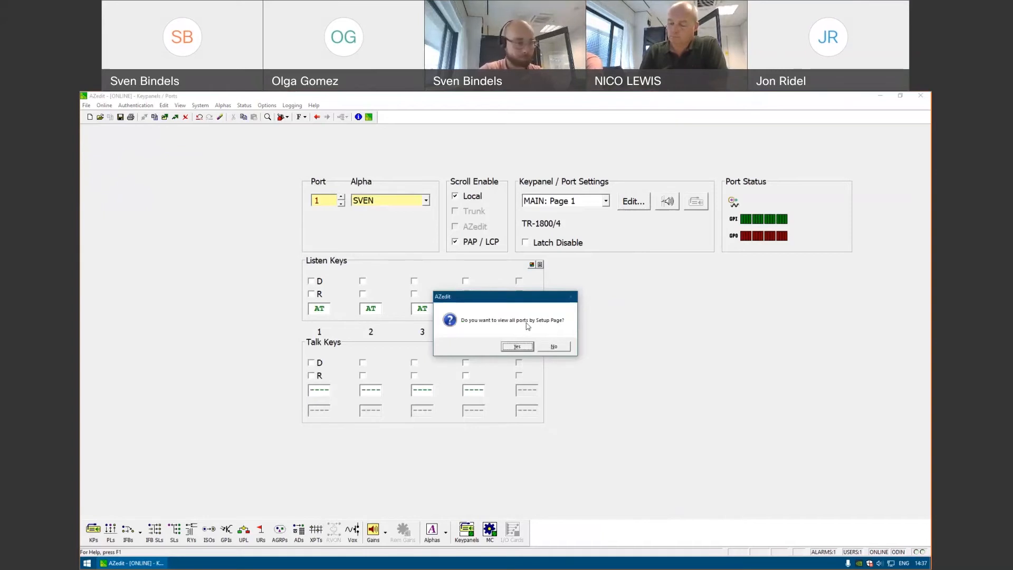
key("Return")
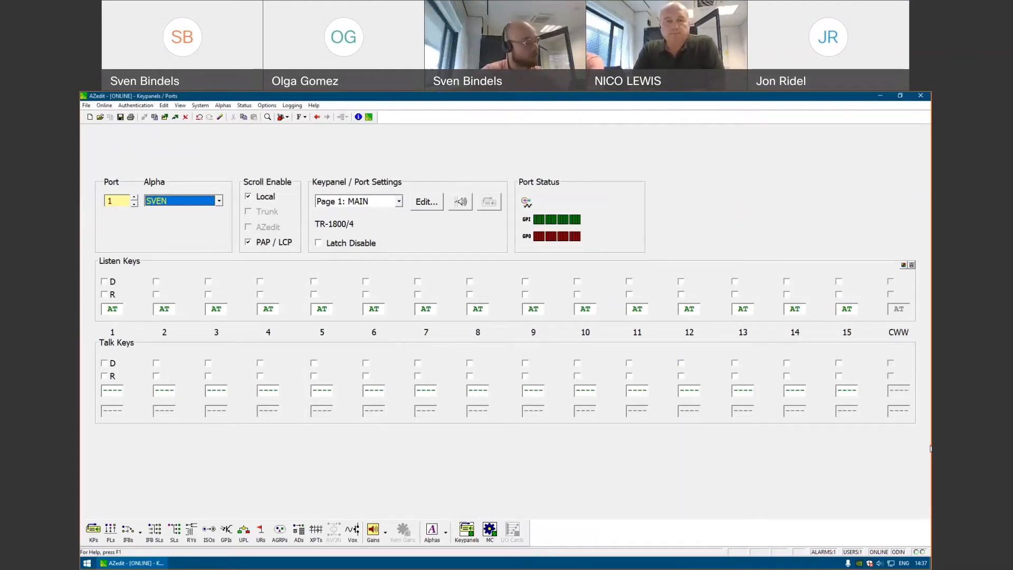
key("ctrl+t")
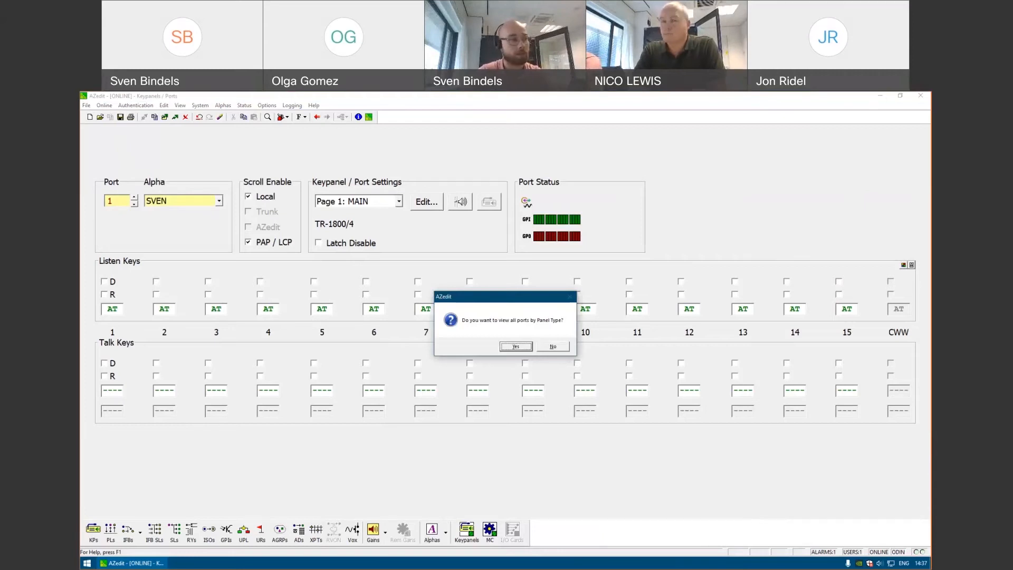
key("Return")
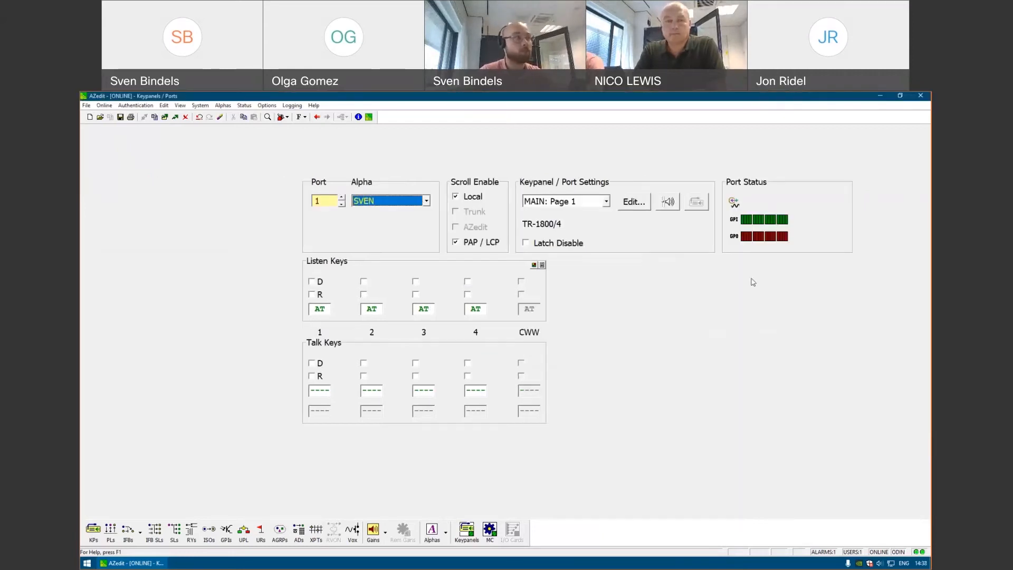
Set the main panel type of port 2 to KP-4016/4 and apply the configuration.
left_click(426, 200)
left_click(416, 223)
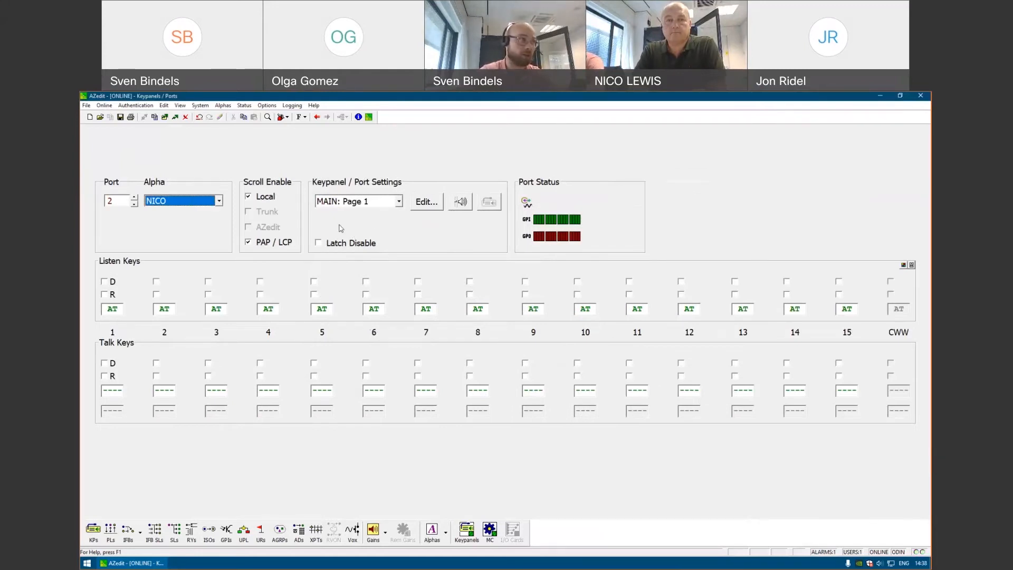
left_click(433, 203)
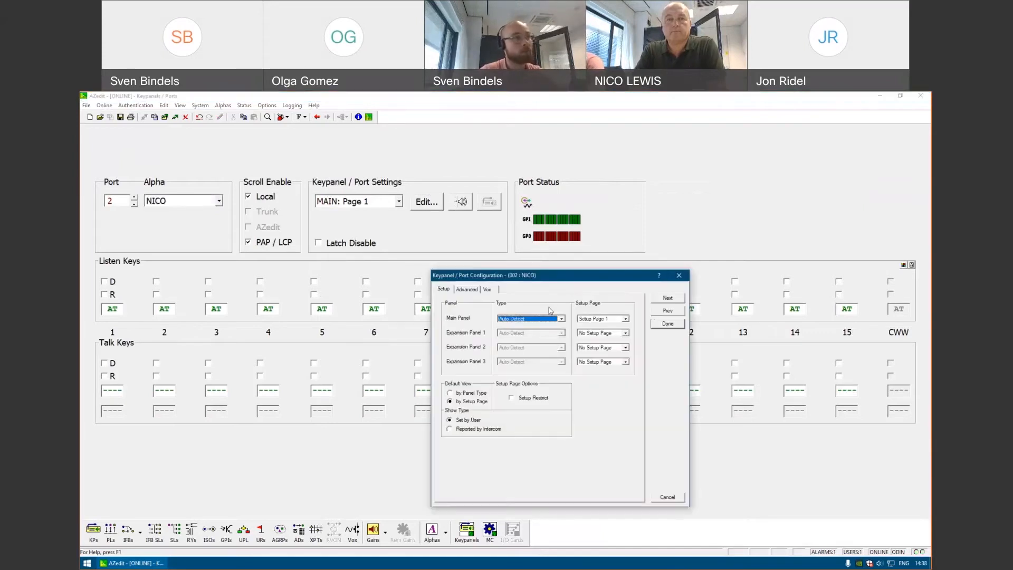
left_click(561, 319)
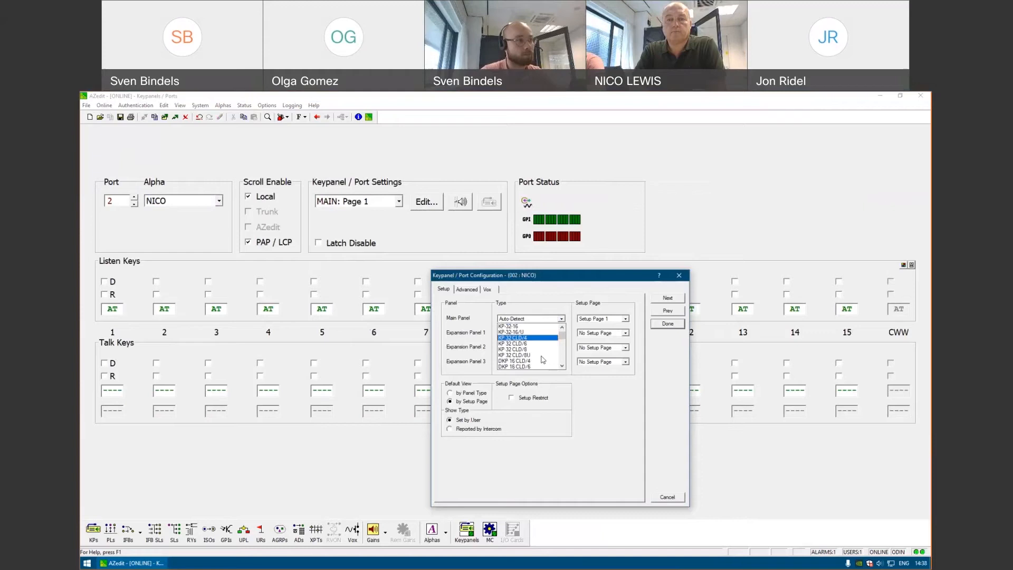
scroll(538, 351, "down", 2)
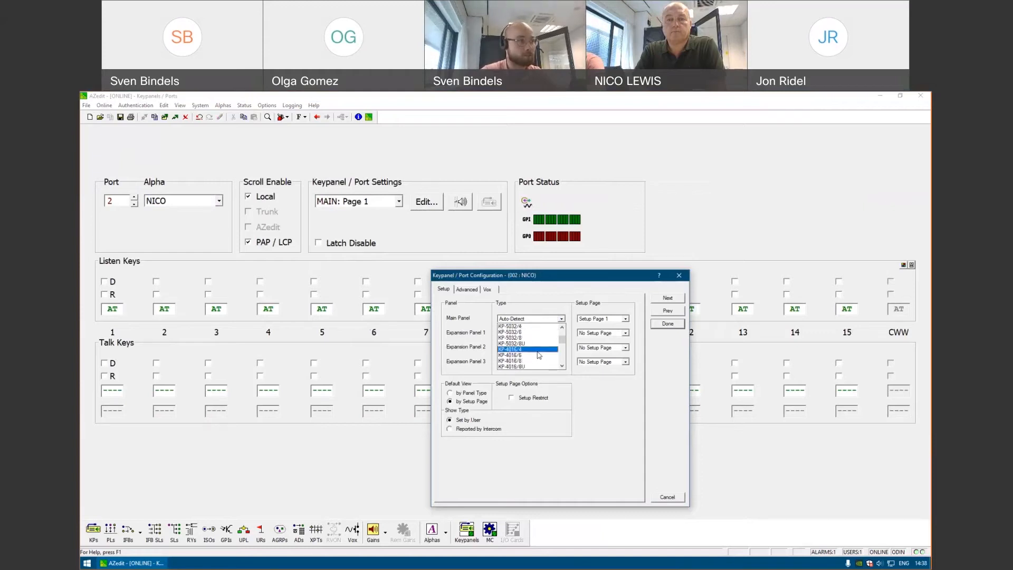
left_click(538, 351)
left_click(667, 323)
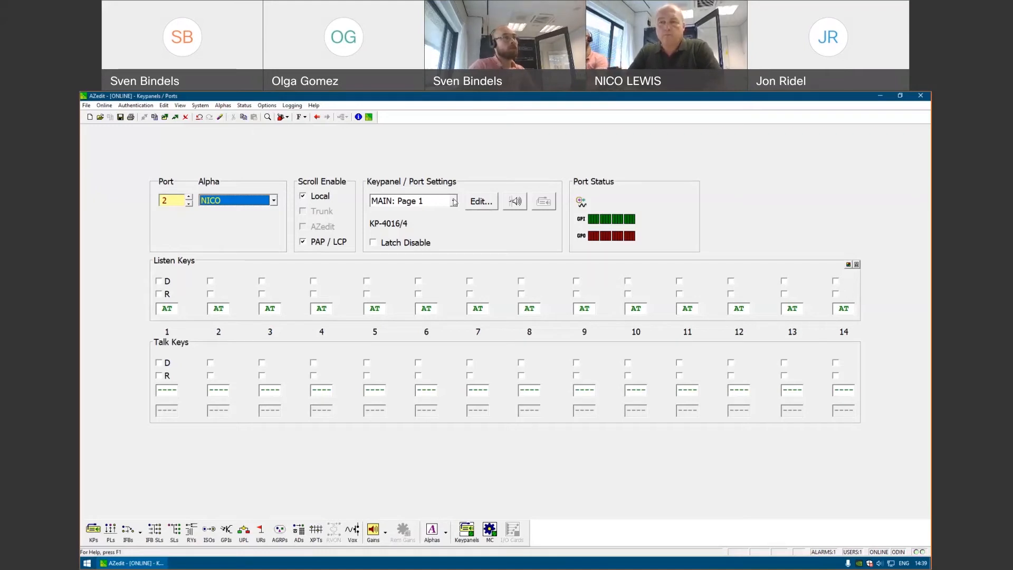
Enable Keypanel Privacy and Key Labels in port 2's advanced options, and switch Enable Tone on and off again.
left_click(487, 203)
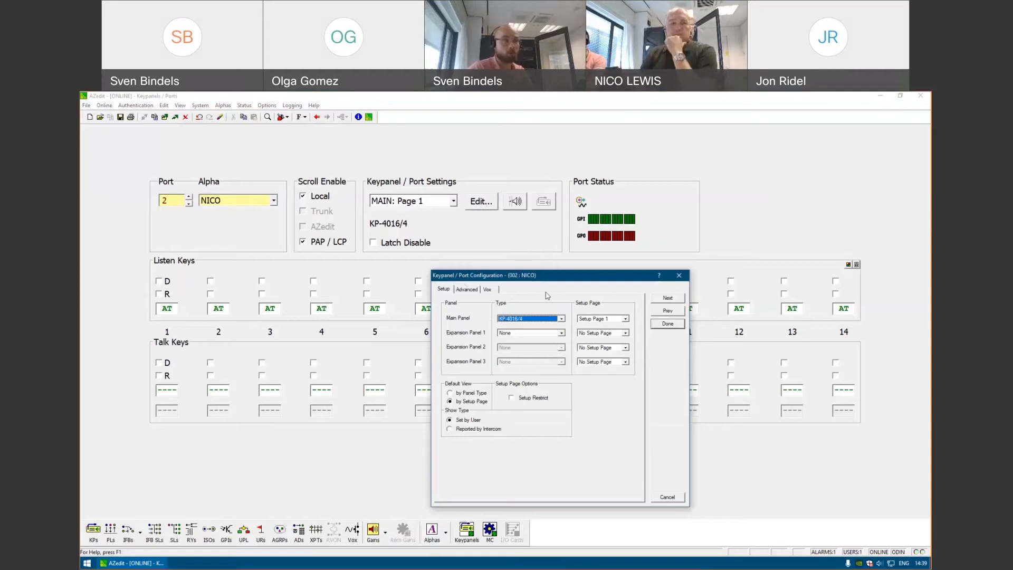
left_click(466, 289)
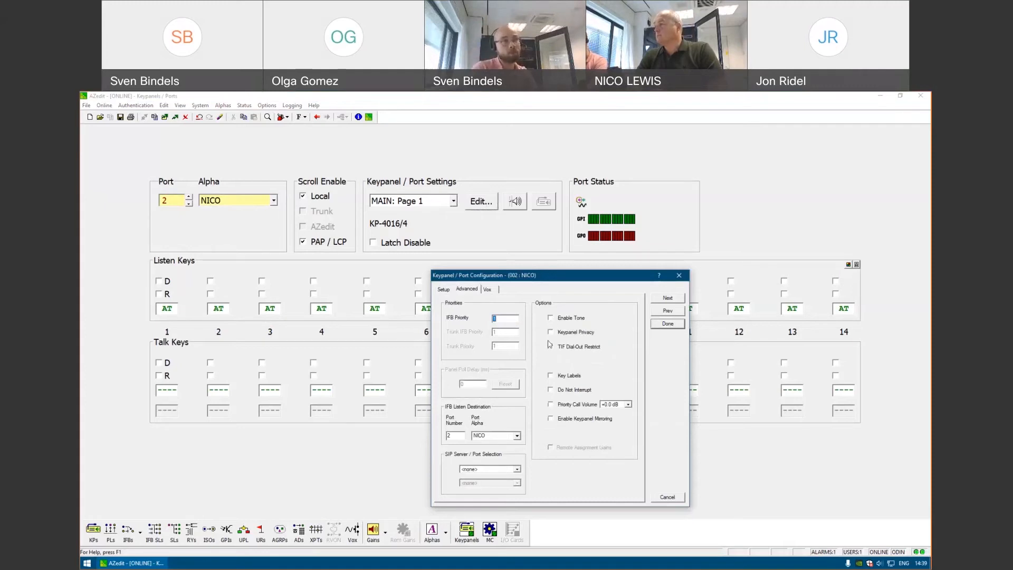
left_click(582, 338)
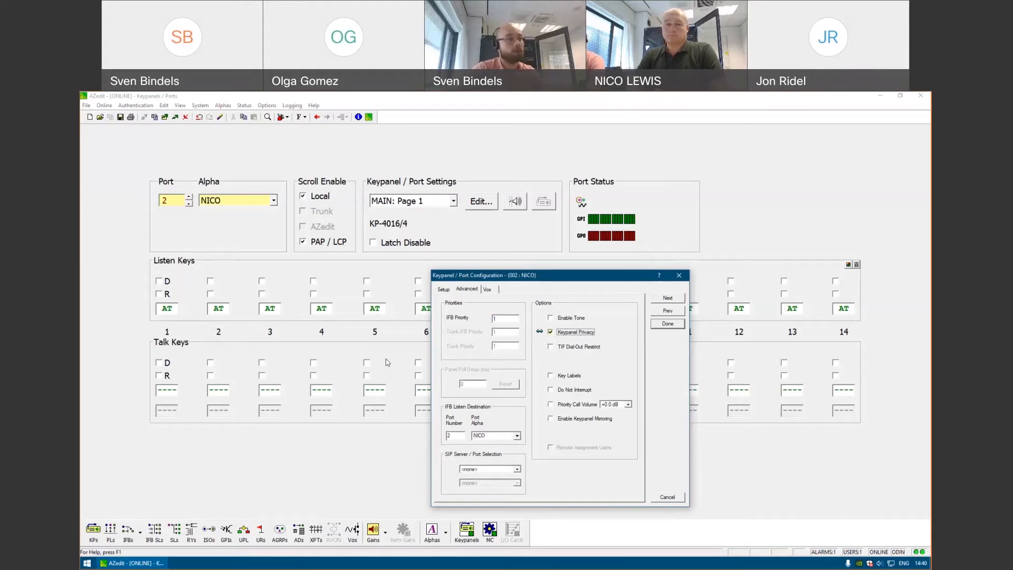
left_click(583, 320)
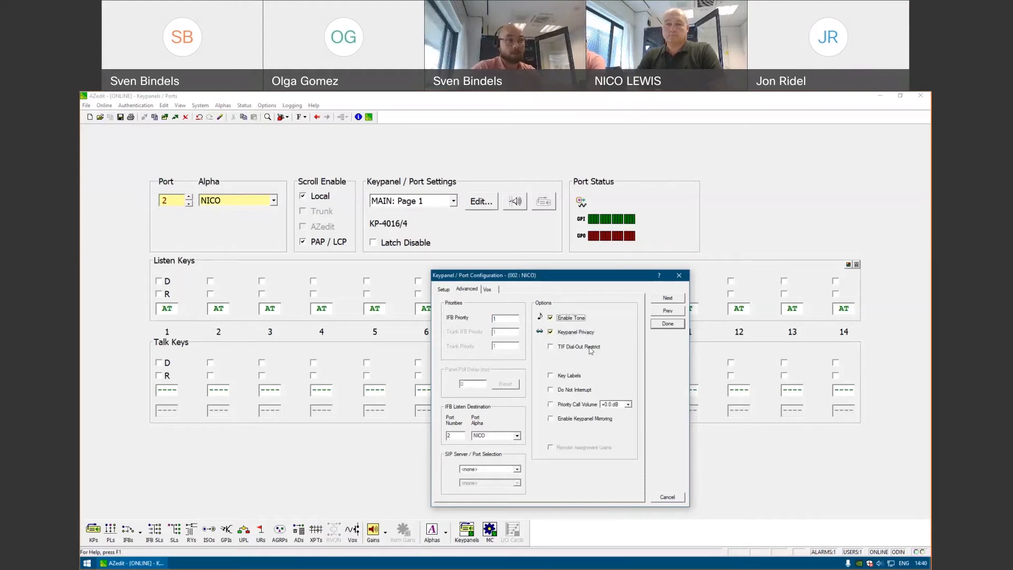
left_click(574, 376)
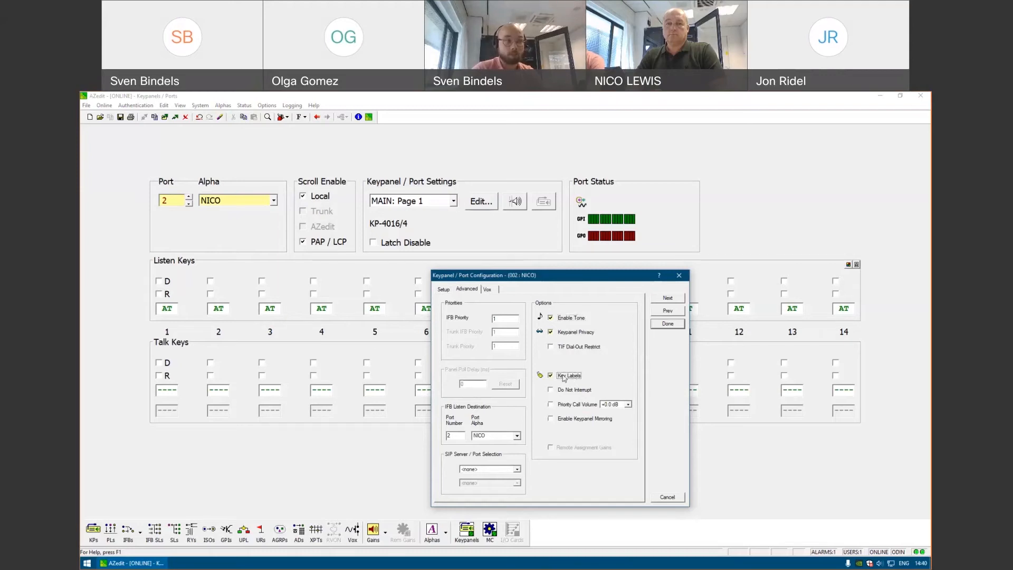
left_click(580, 319)
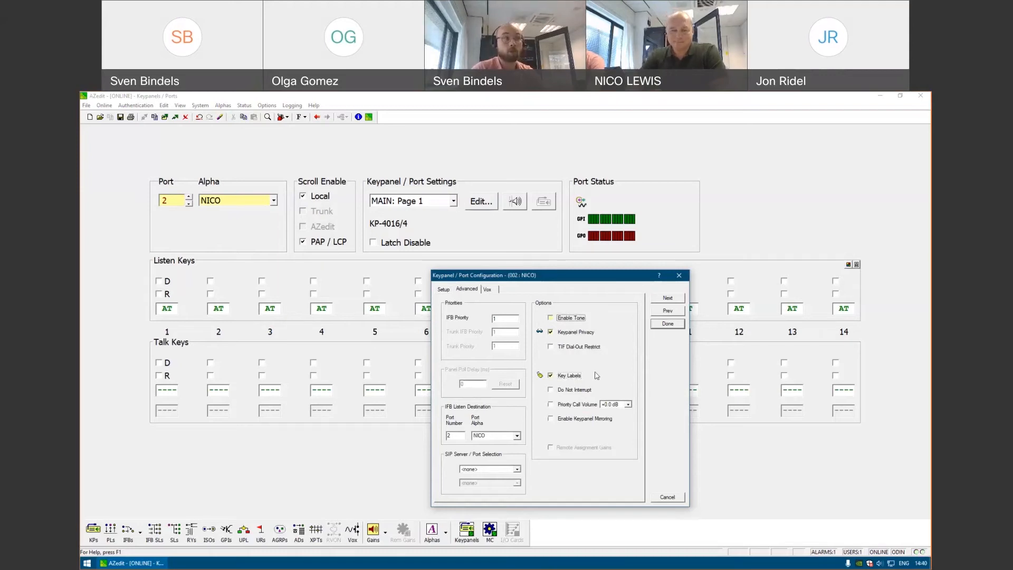
Toggle Do Not Interrupt, Priority Call Volume and Keypanel Mirroring on and off, and check the SIP server choices.
left_click(585, 392)
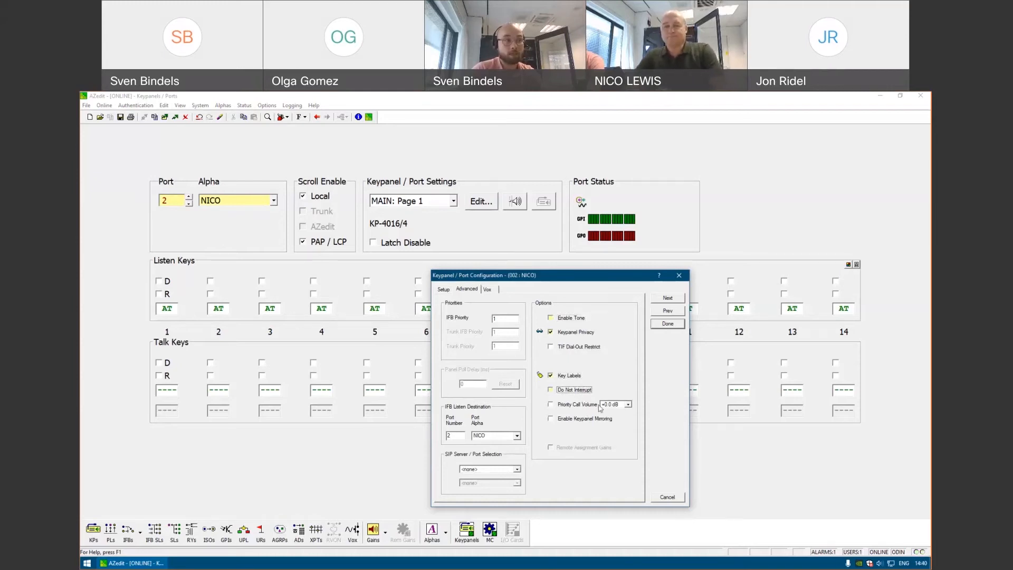
left_click(586, 405)
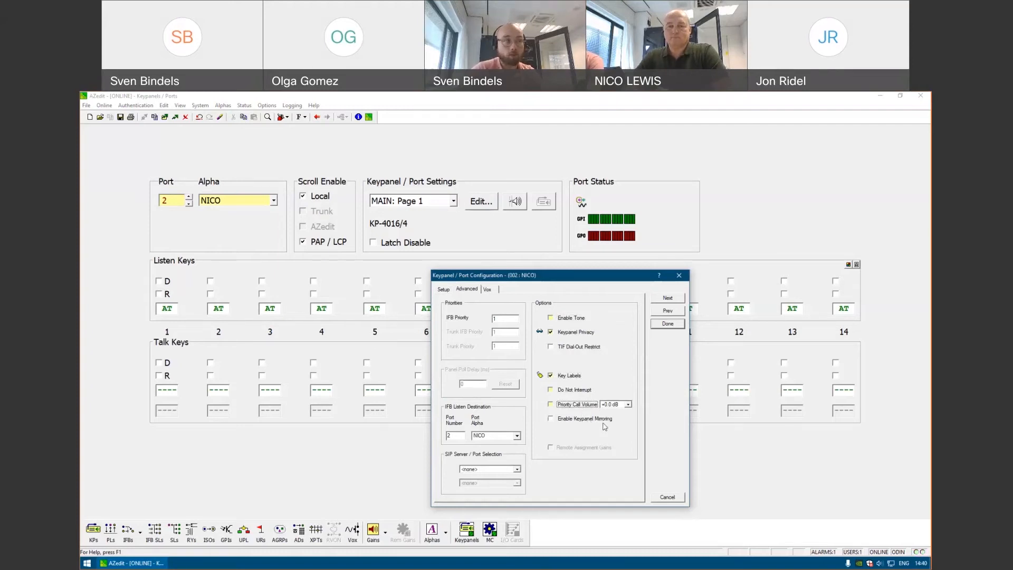
left_click(603, 420)
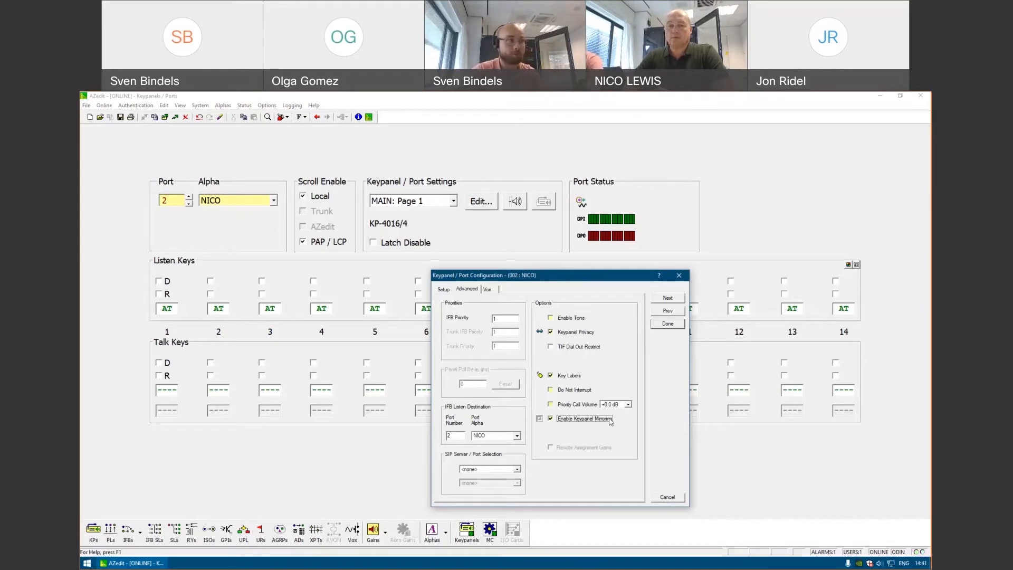
left_click(610, 420)
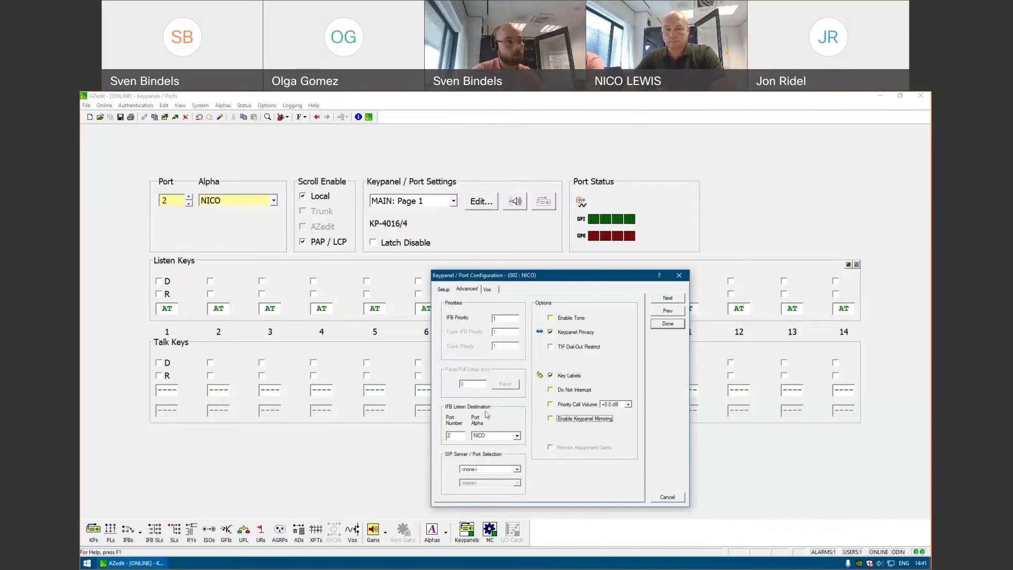
left_click(516, 469)
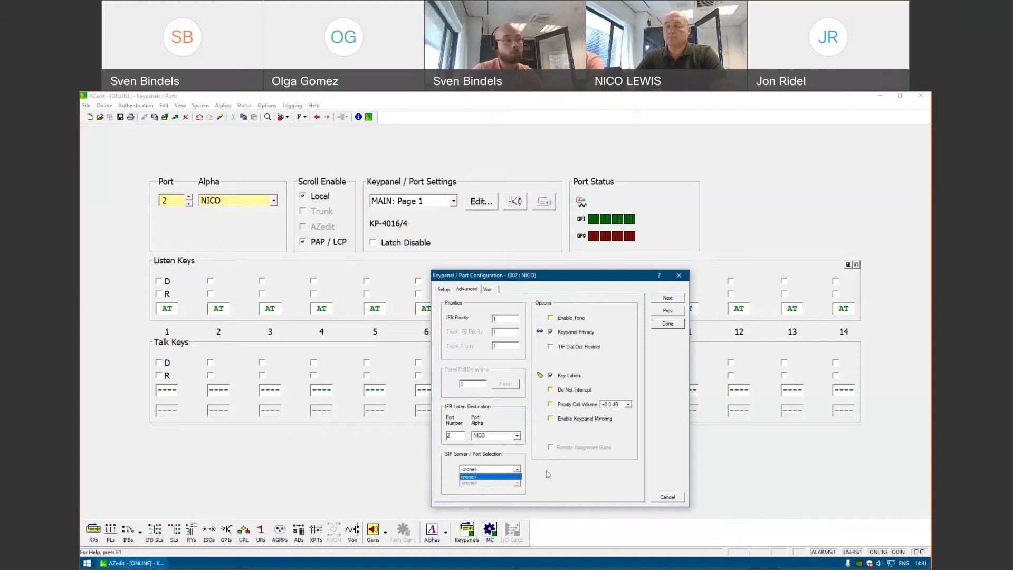
left_click(537, 474)
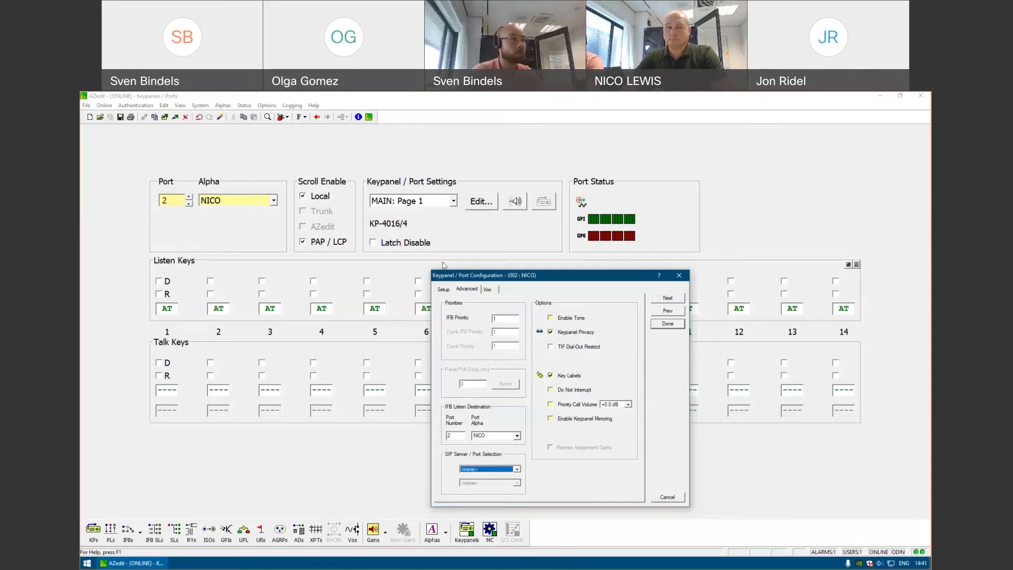
Switch VOX on and off again for port 2, and apply the port configuration.
left_click(496, 289)
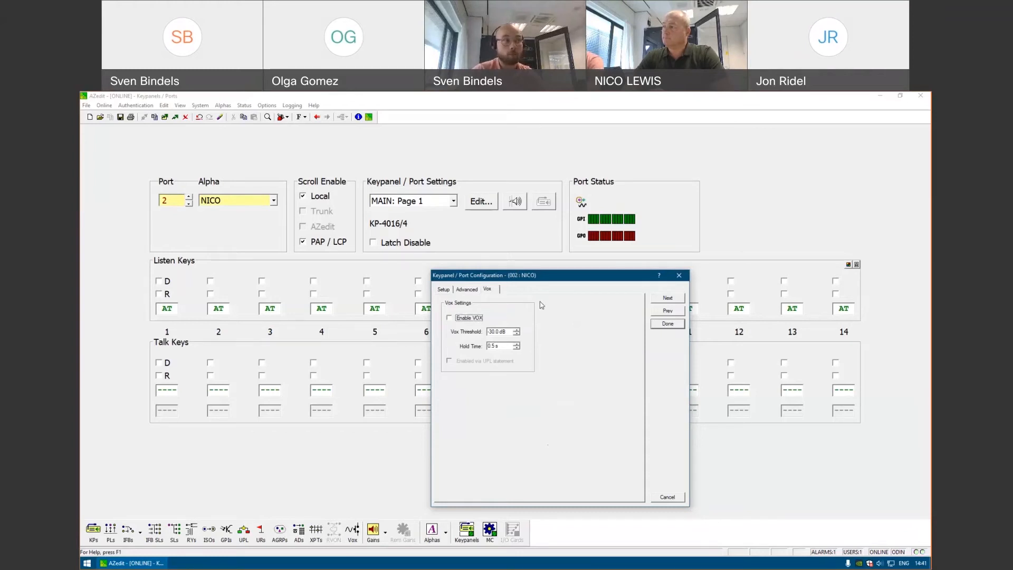
left_click(483, 318)
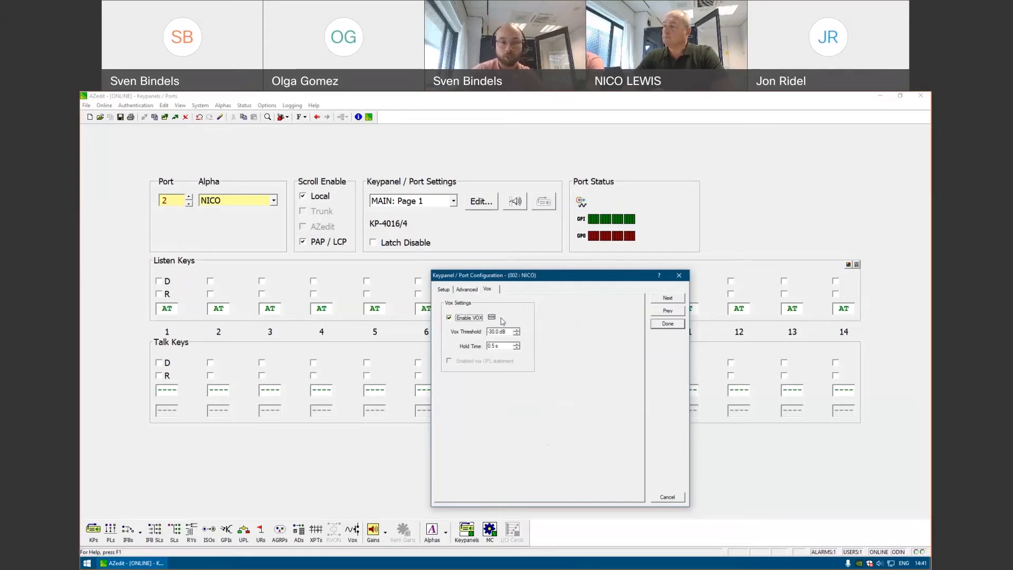
left_click(466, 318)
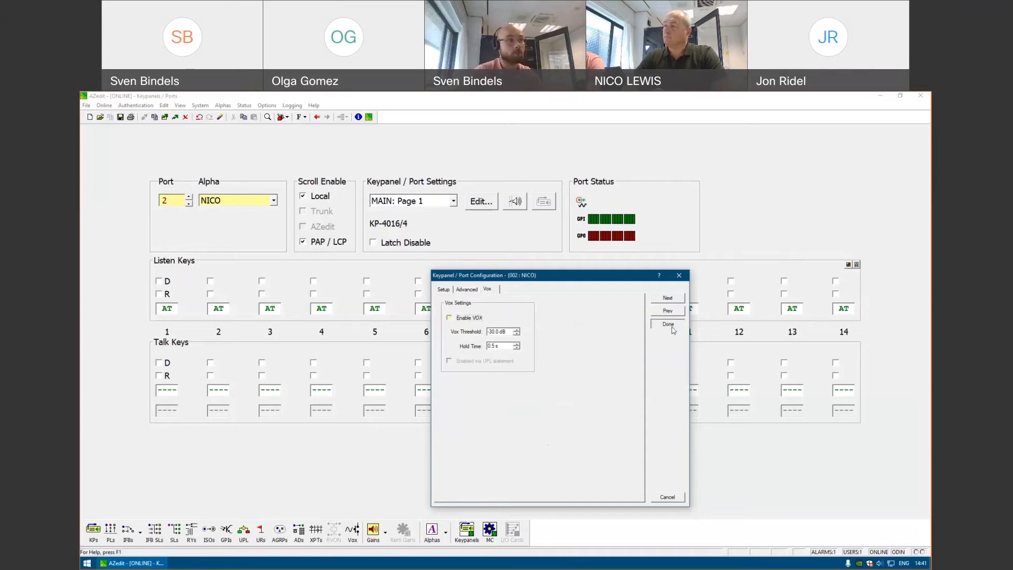
left_click(668, 323)
Disable Keypanel Privacy and Key Labels in port 2's advanced options, and apply the configuration.
left_click(481, 201)
left_click(472, 293)
left_click(575, 332)
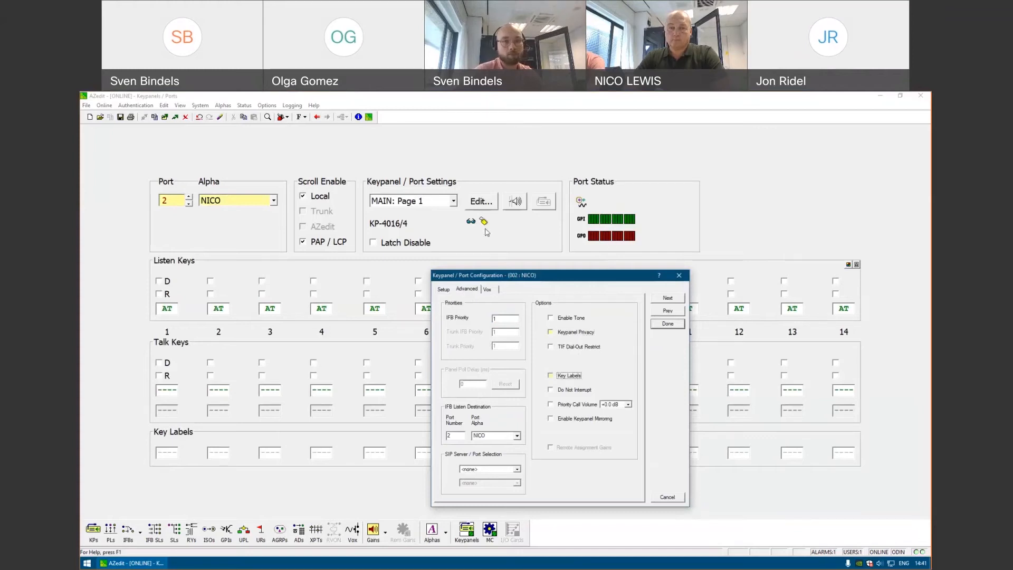
left_click(667, 323)
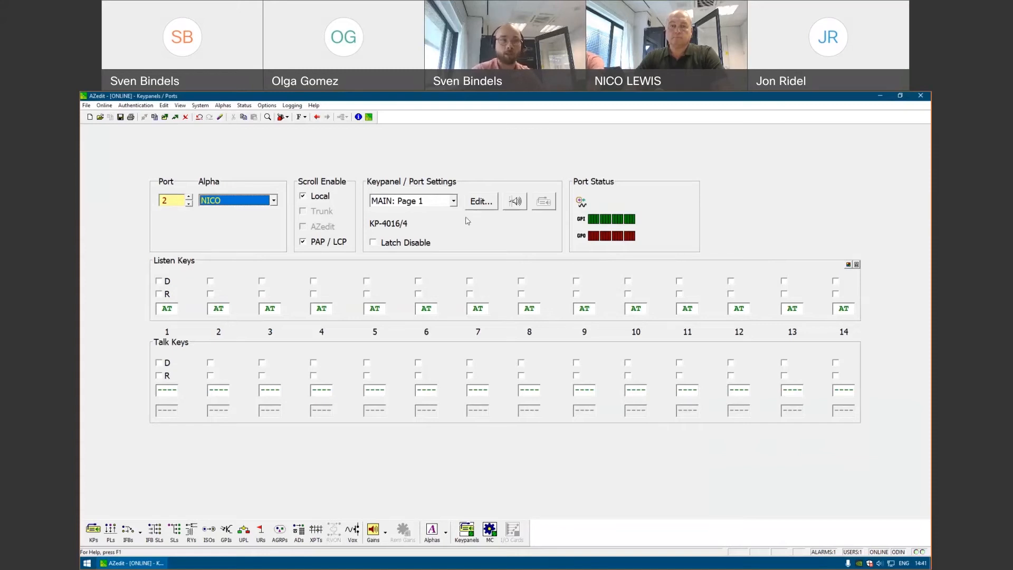
Open the port volume settings for port 2.
left_click(516, 203)
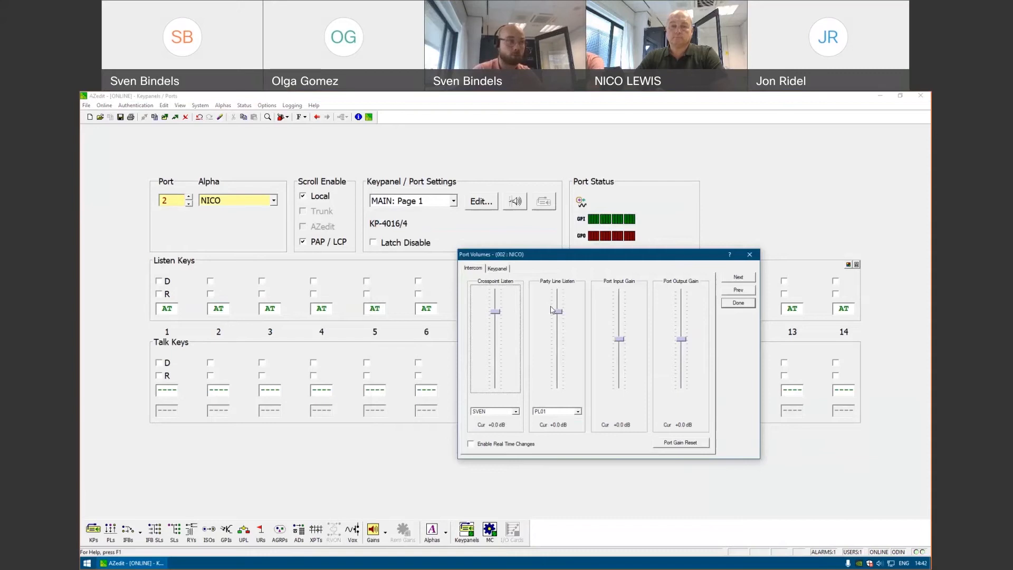
Examine port 2's intercom and keypanel volume settings, including the crosspoint and party line listen choices, and close the volume dialog.
left_click(516, 411)
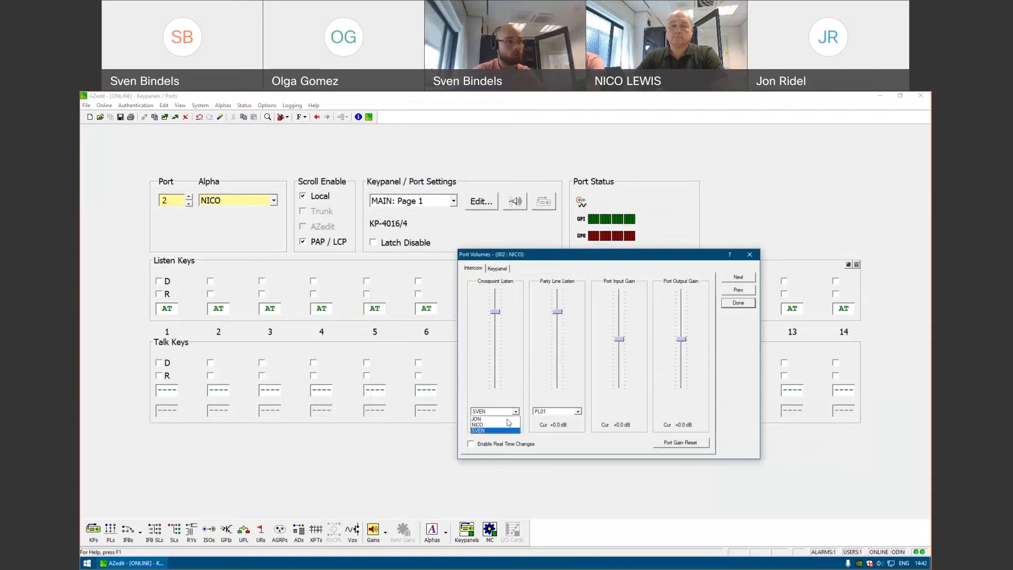
left_click(509, 394)
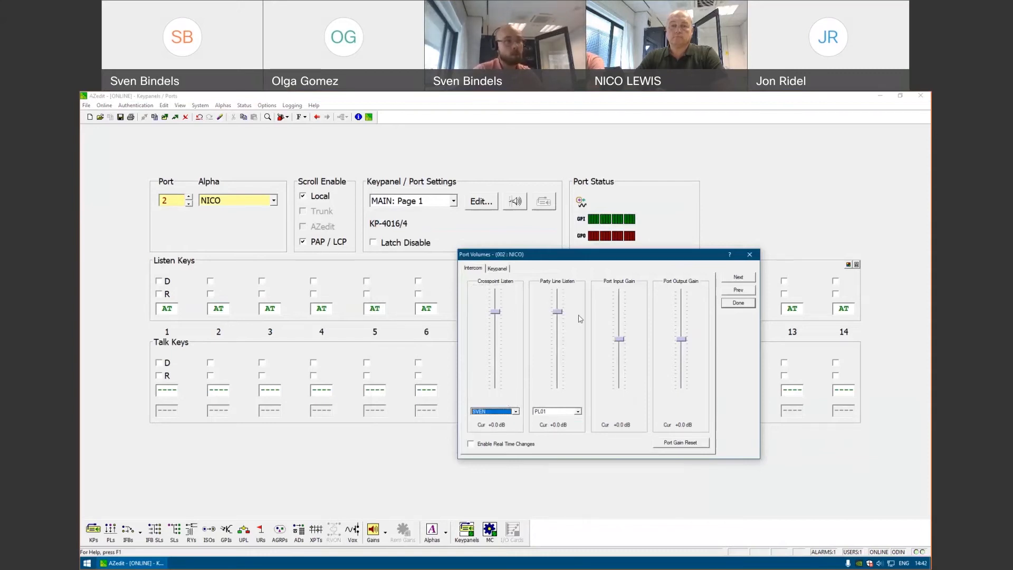
left_click(574, 411)
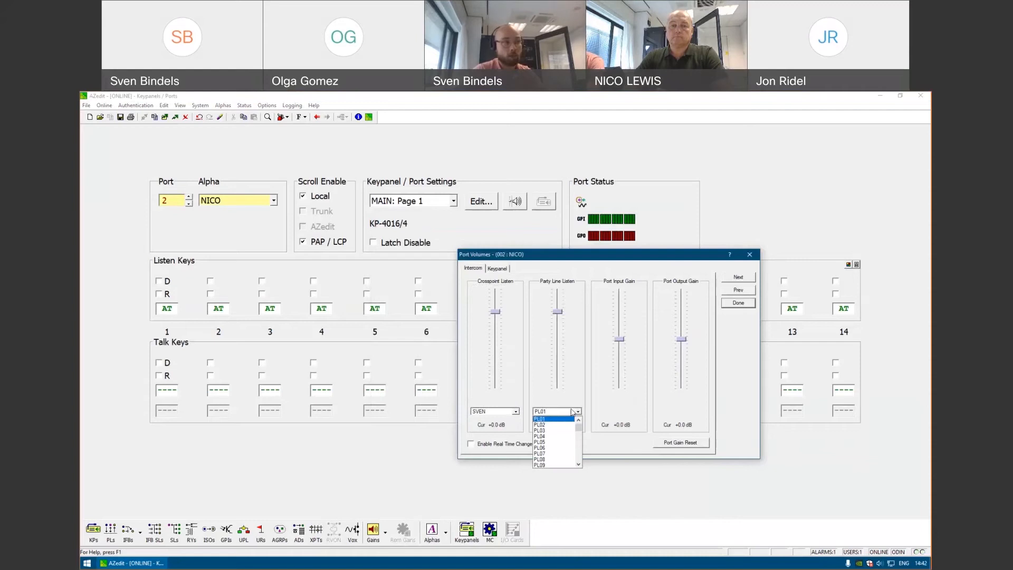
left_click(618, 298)
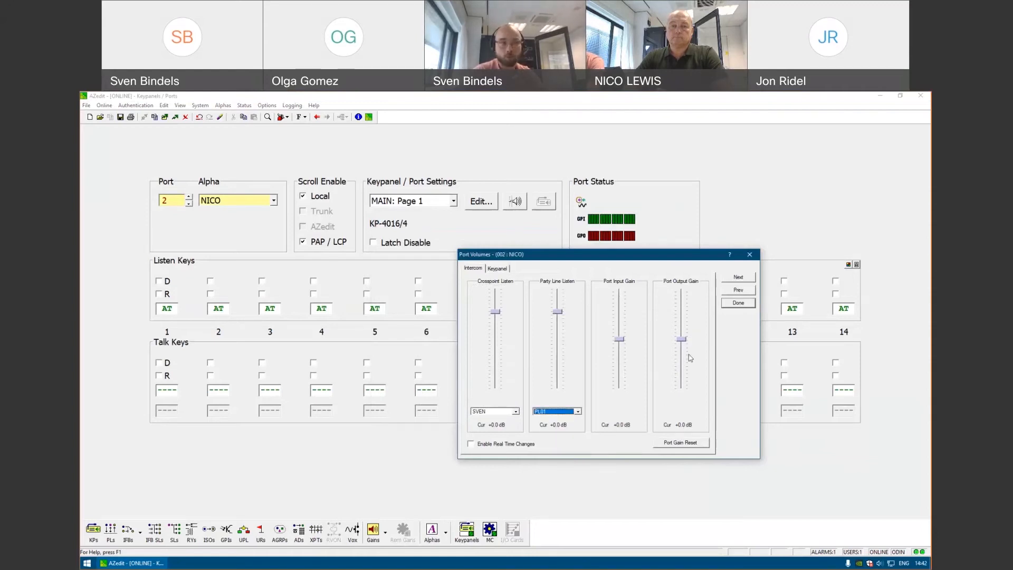
left_click(498, 269)
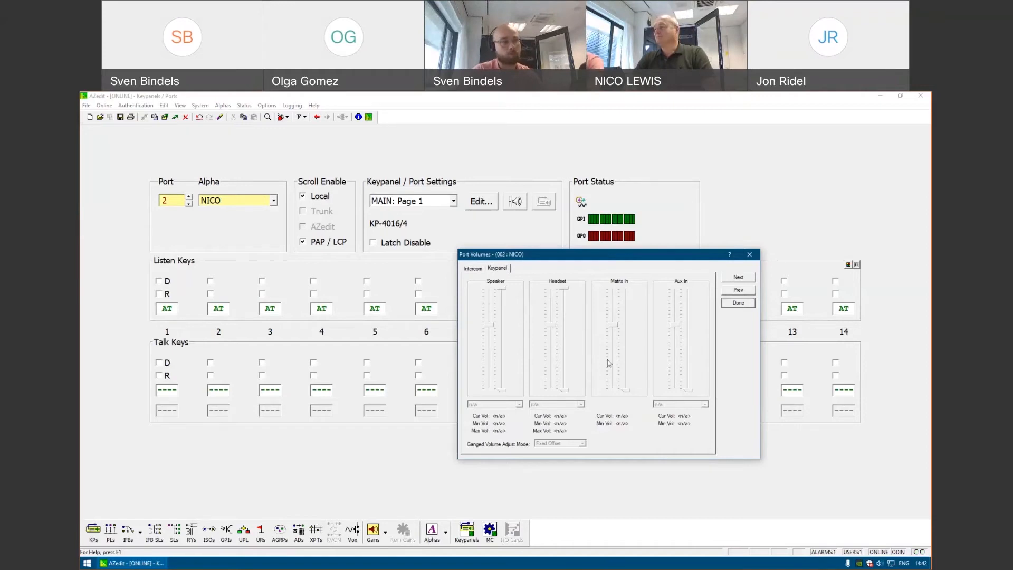
left_click(749, 254)
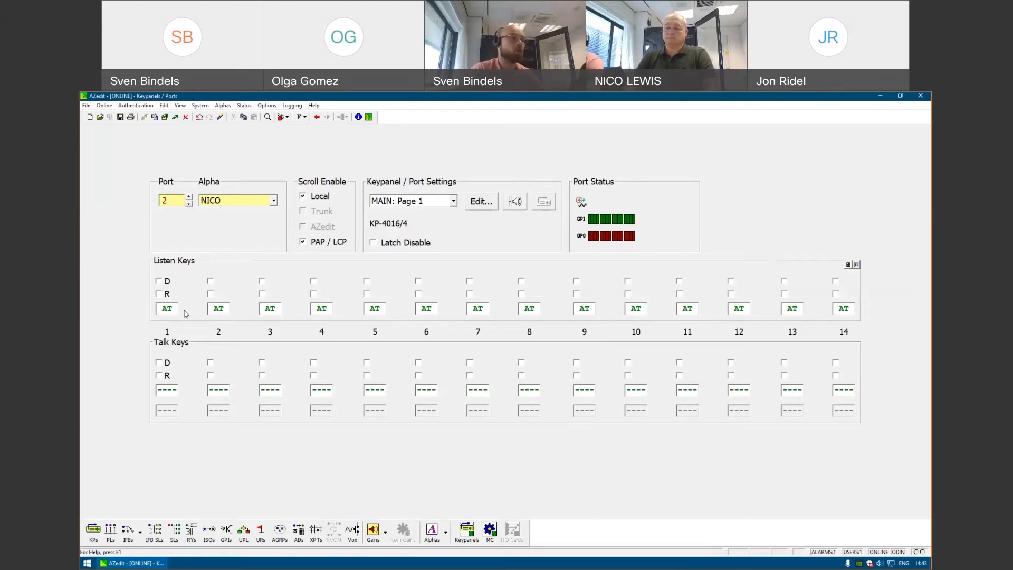
Assign port 001 to talk key 1 and port 003 to talk key 2 of the port 2 keypanel.
left_click(175, 388)
type("SVEN")
key("Return")
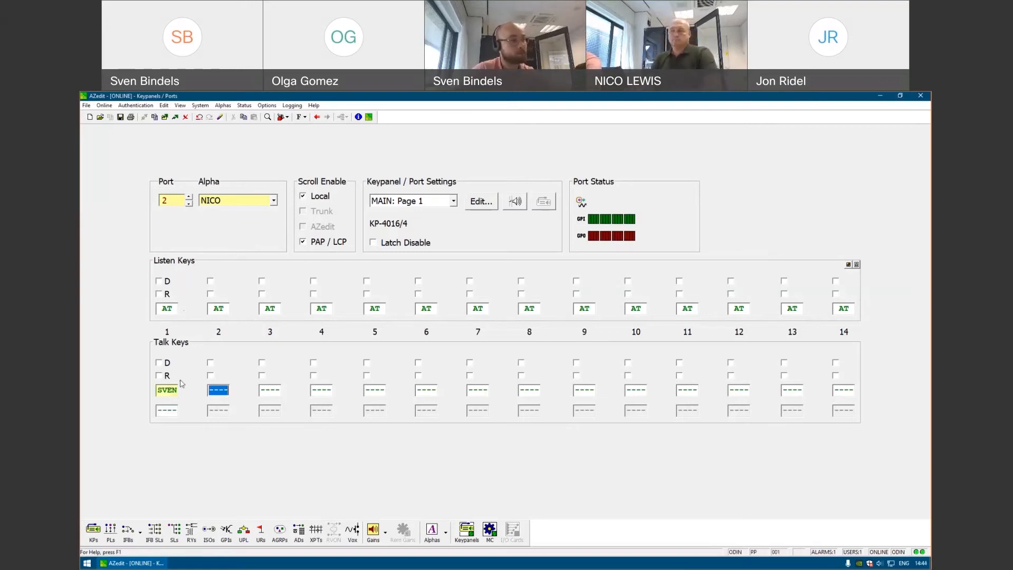
right_click(222, 391)
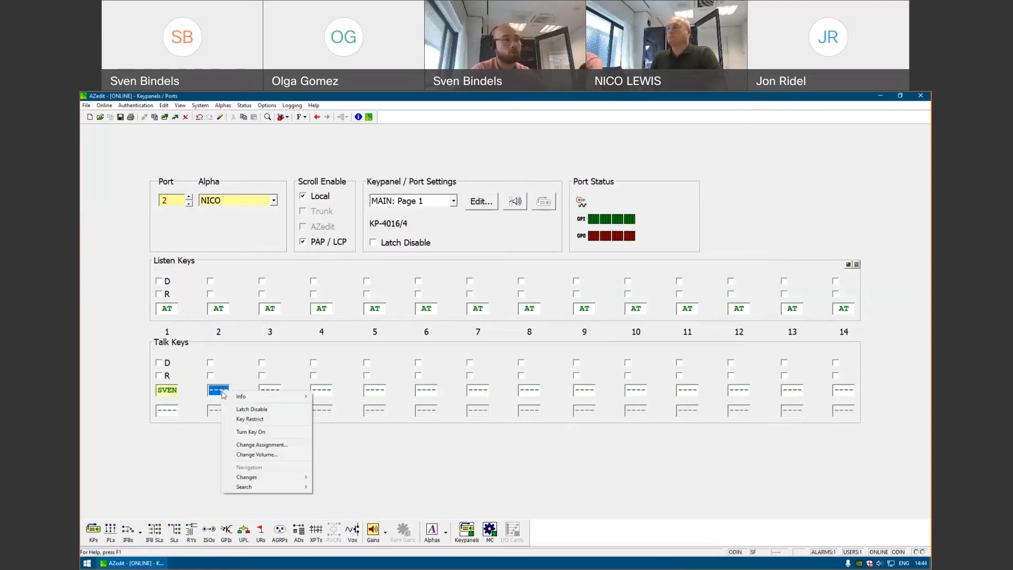
left_click(280, 447)
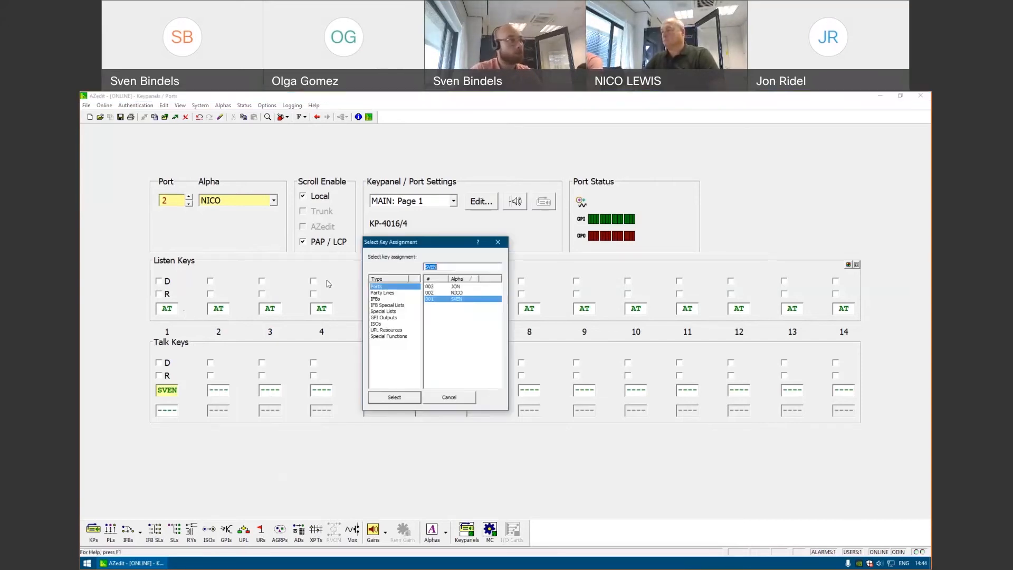
left_click(462, 286)
left_click(409, 400)
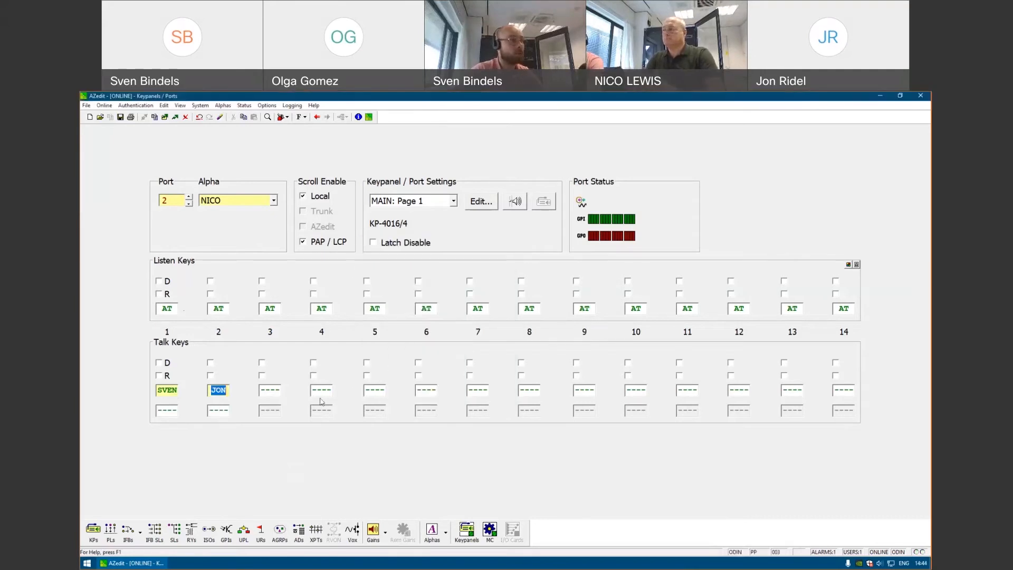
Use the assignment grid to put party line PL01 on talk key 9 and IFB IF02 on talk key 10, and close the grid.
right_click(302, 349)
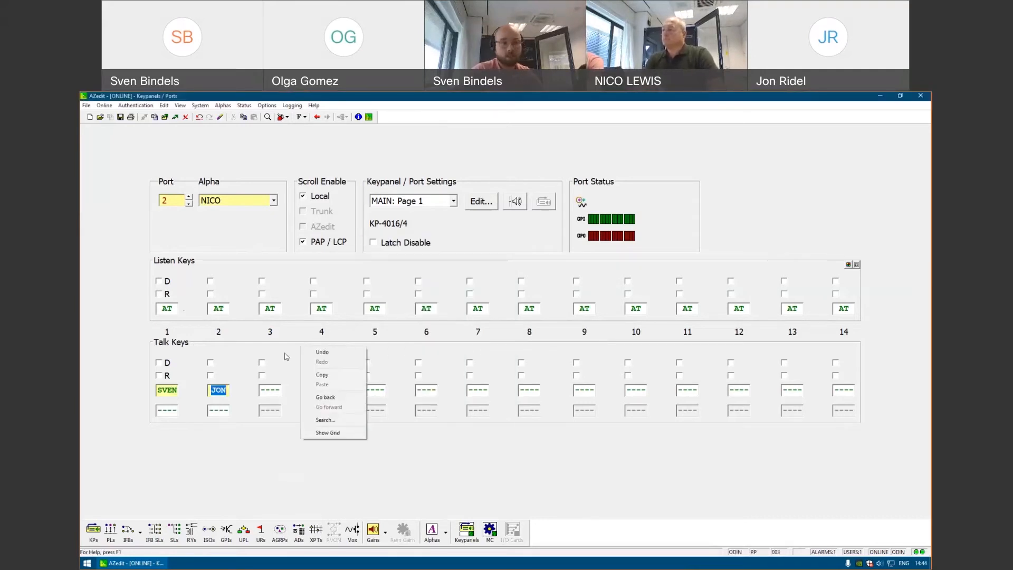
left_click(328, 433)
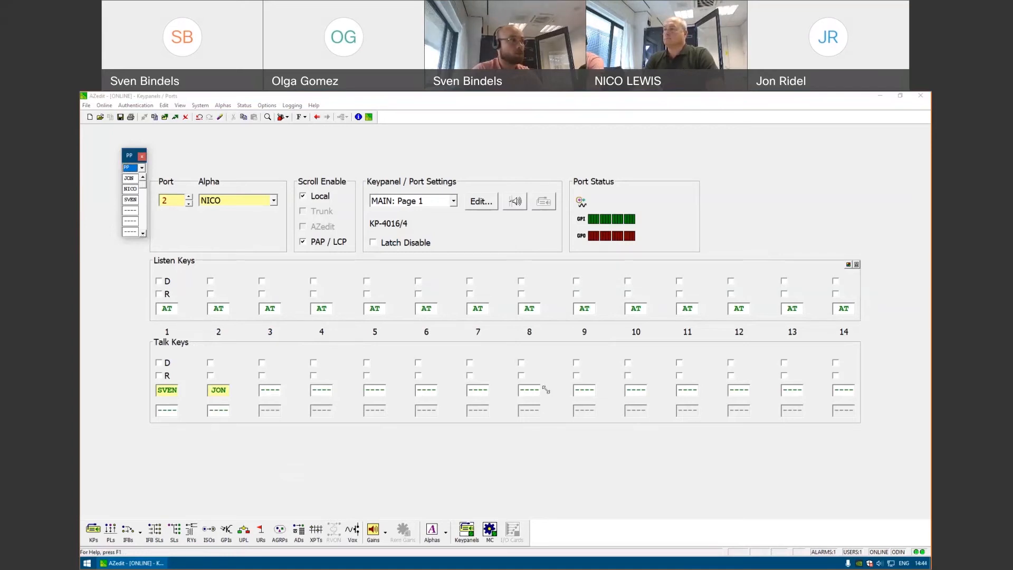
left_click(199, 168)
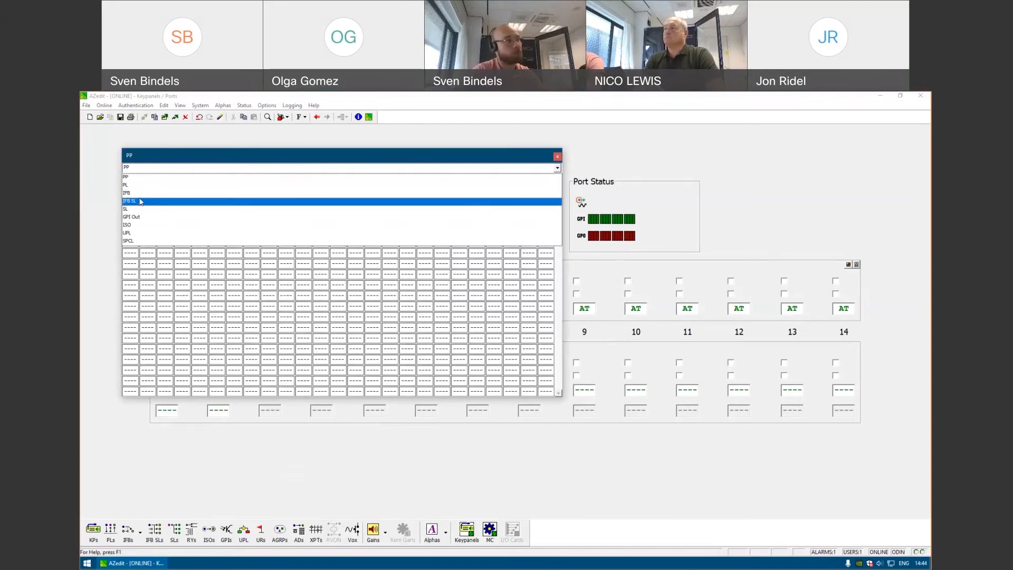
left_click(138, 185)
left_click_drag(260, 216, 587, 390)
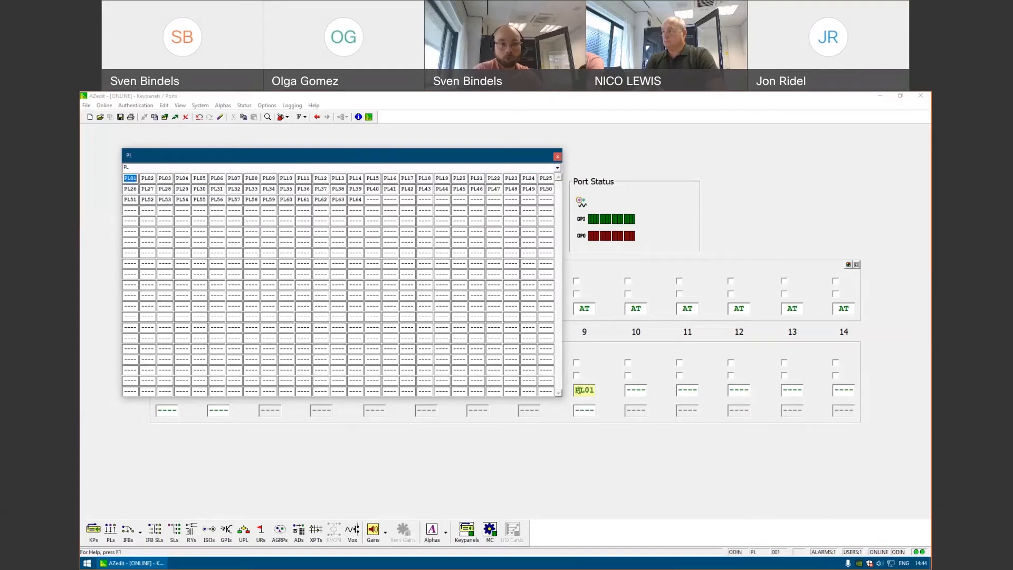
left_click(168, 168)
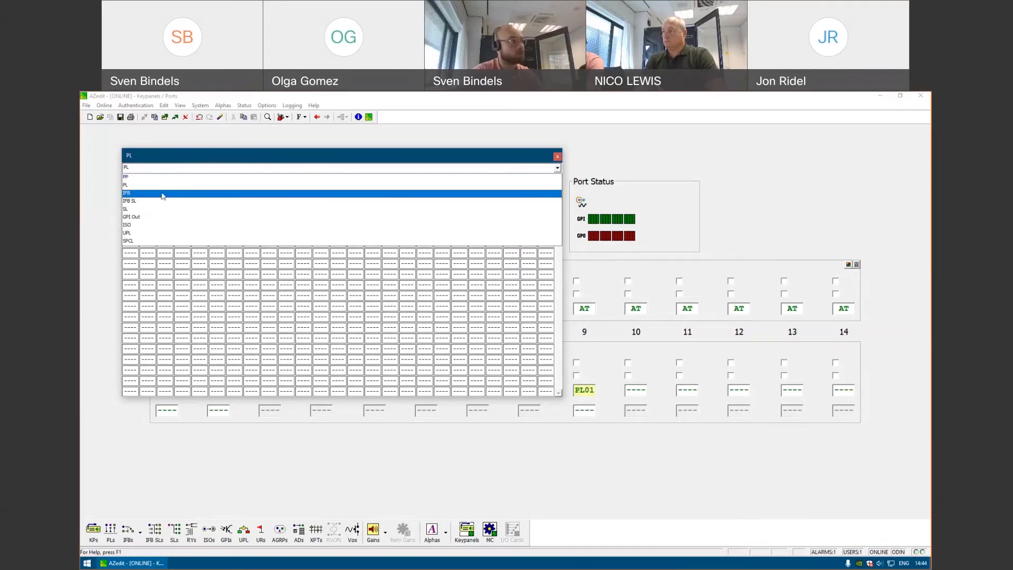
left_click(152, 193)
left_click_drag(148, 179, 637, 391)
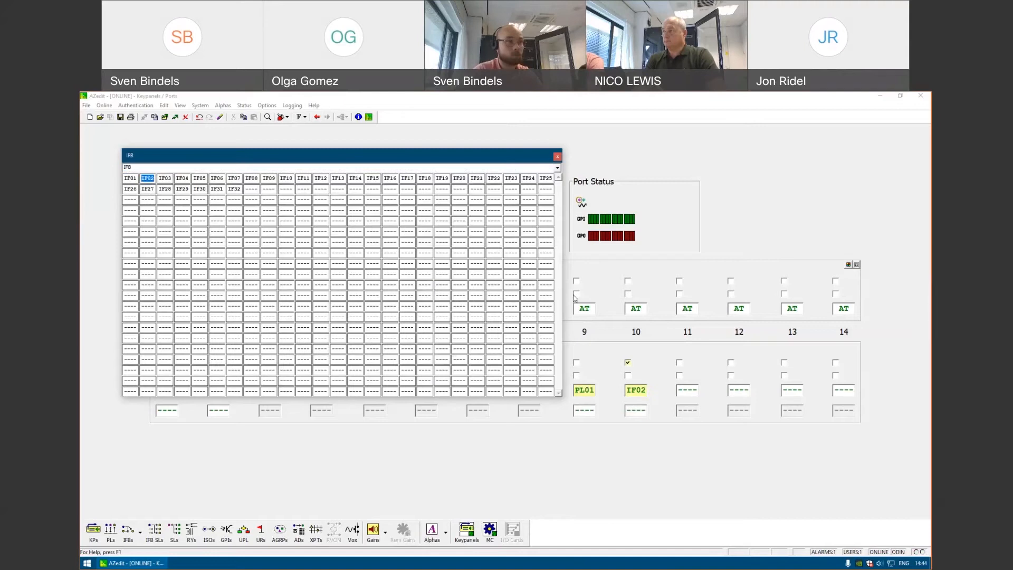
left_click(555, 157)
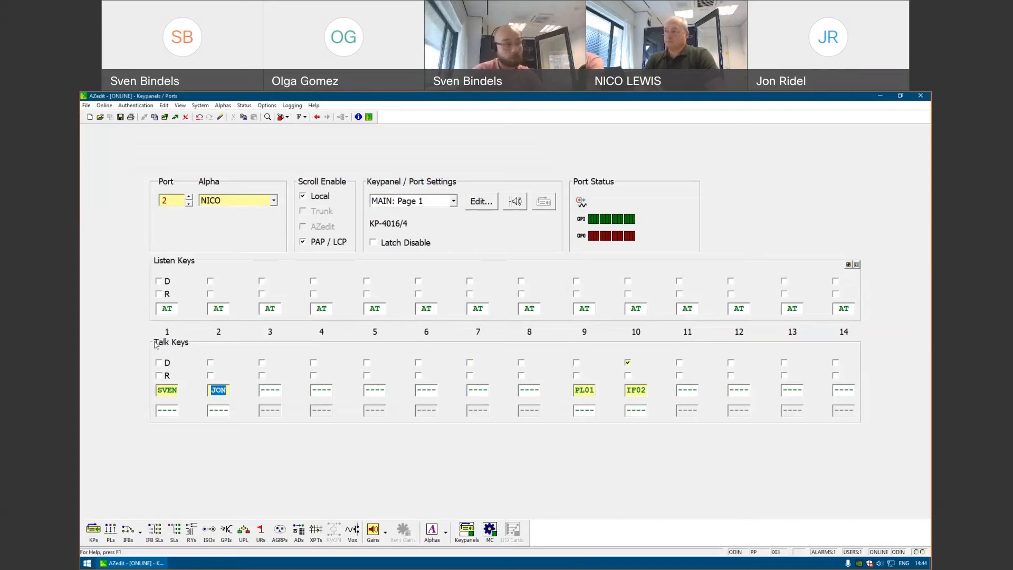
Assign the same port as talk key 1, port 001, to listen key 1.
left_click(167, 309)
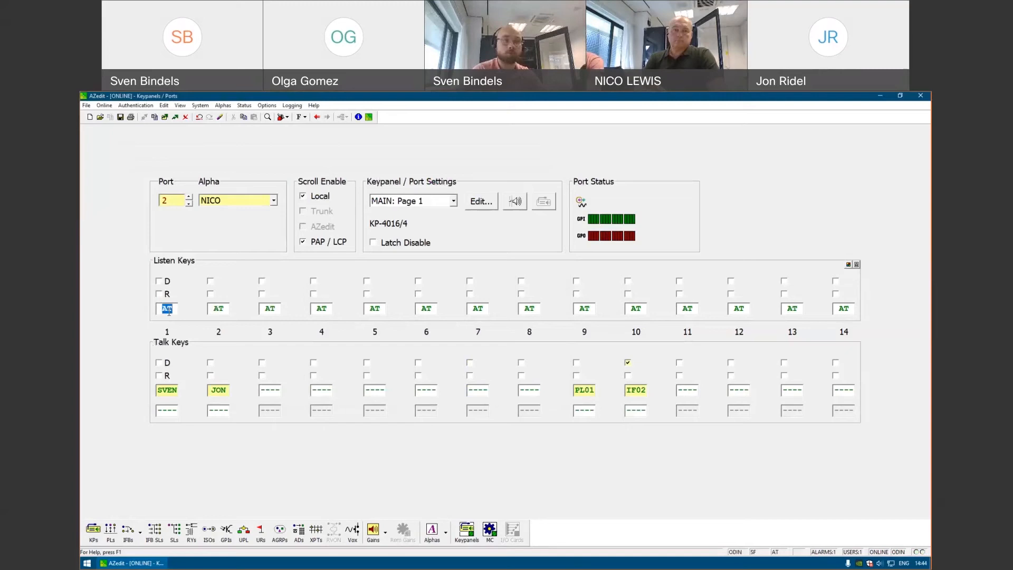
left_click(169, 391)
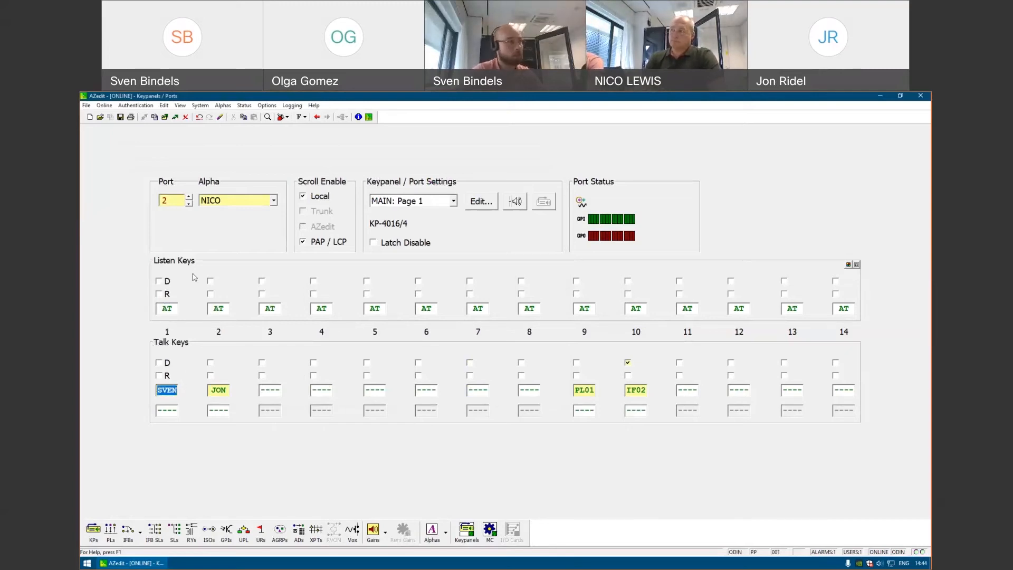
left_click(167, 307)
type("SVEN")
key("Tab")
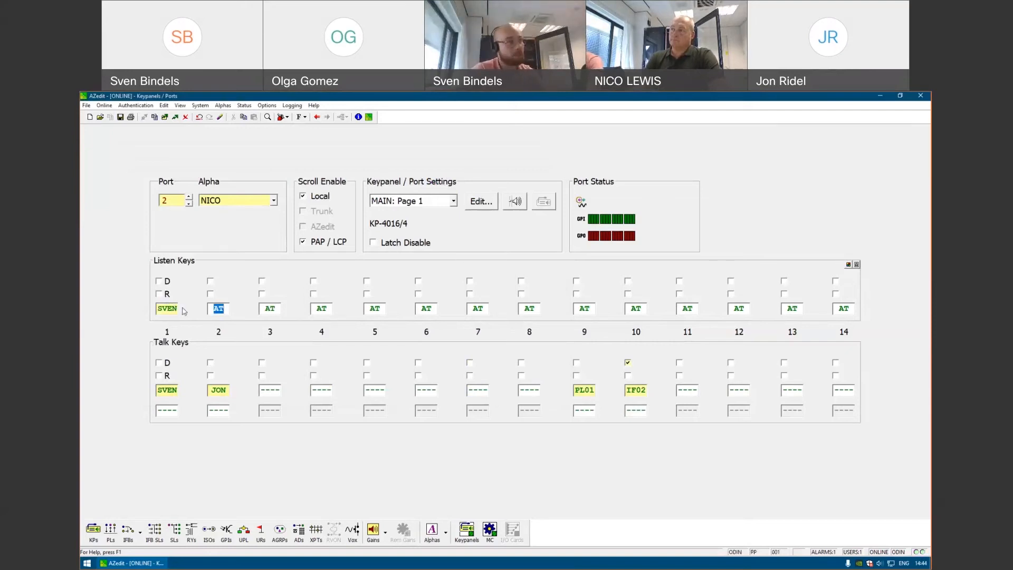
Set listen key 2 to AF, listen key 3 to AM and listen key 4 to AL.
type("AF")
left_click(272, 311)
type("AM")
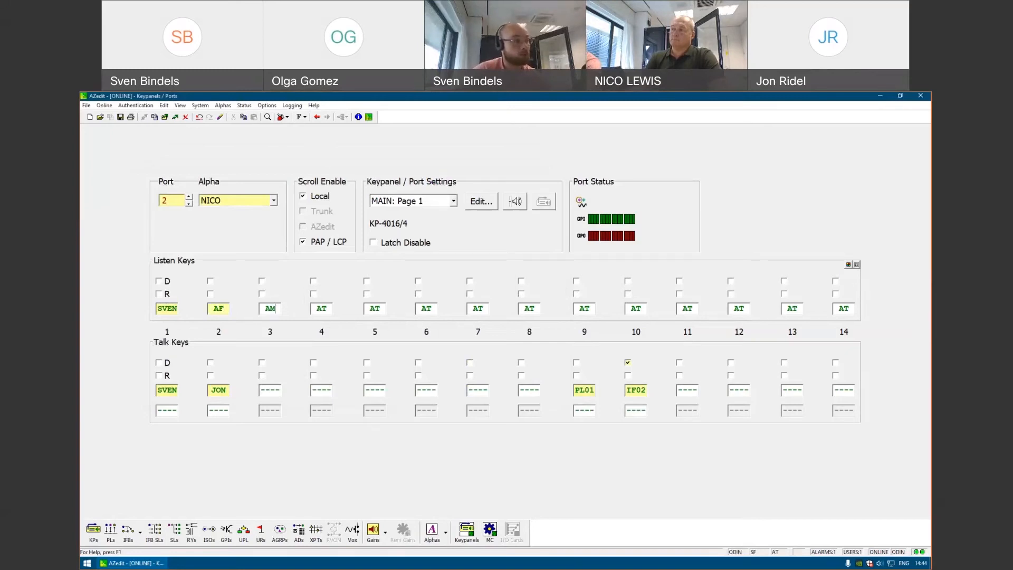
left_click(318, 312)
type("AL")
left_click(374, 309)
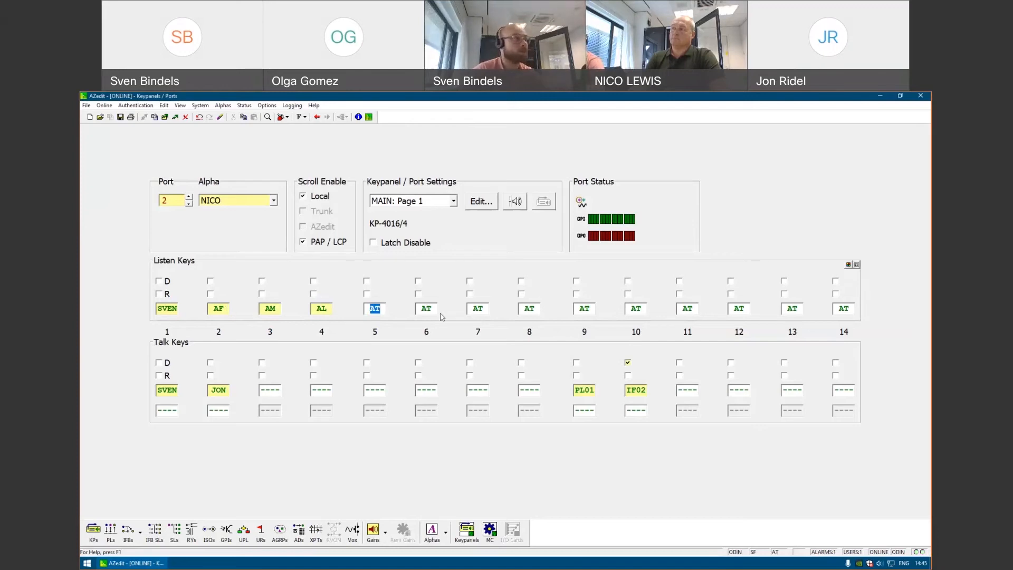
Compare the listen and talk assignments of keys 2 to 4 and check listen key 5.
left_click(228, 311)
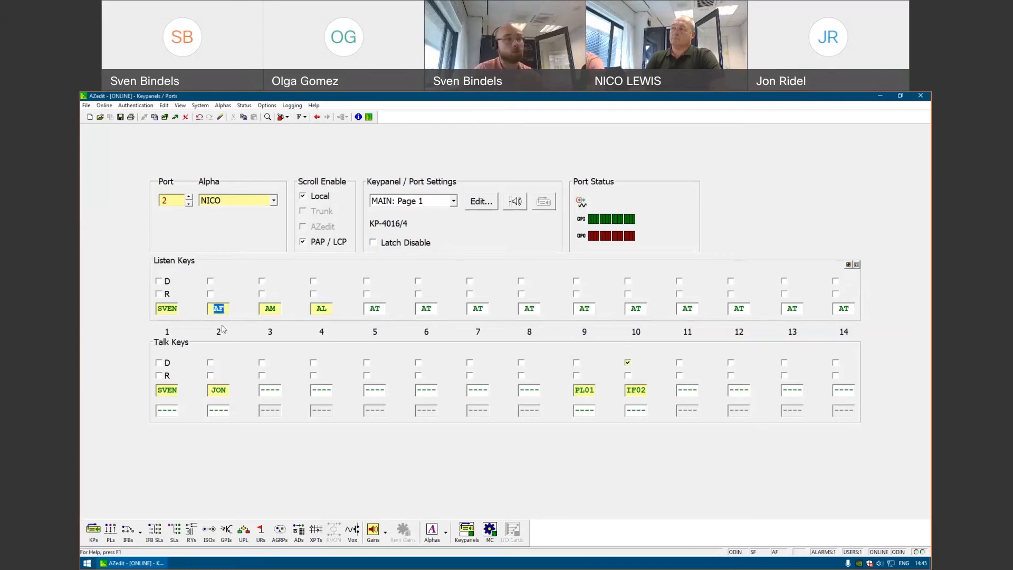
left_click(218, 390)
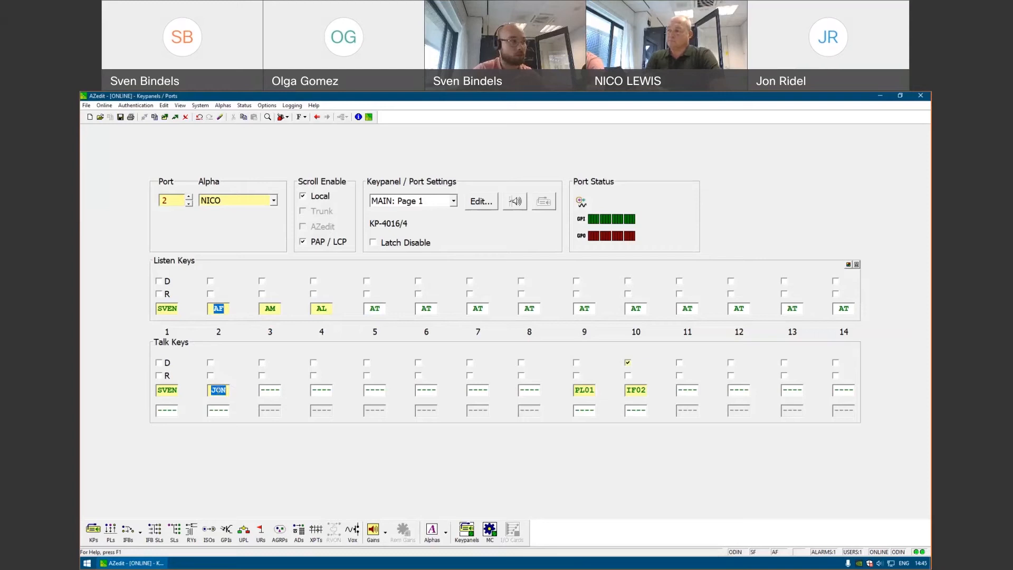
left_click(269, 309)
left_click(277, 389)
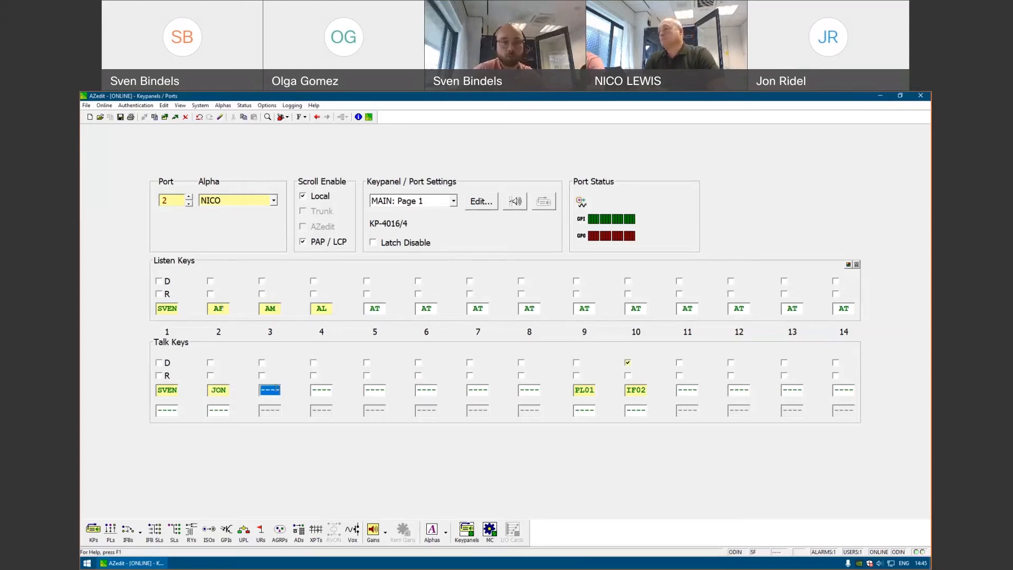
left_click(321, 309)
left_click(325, 388)
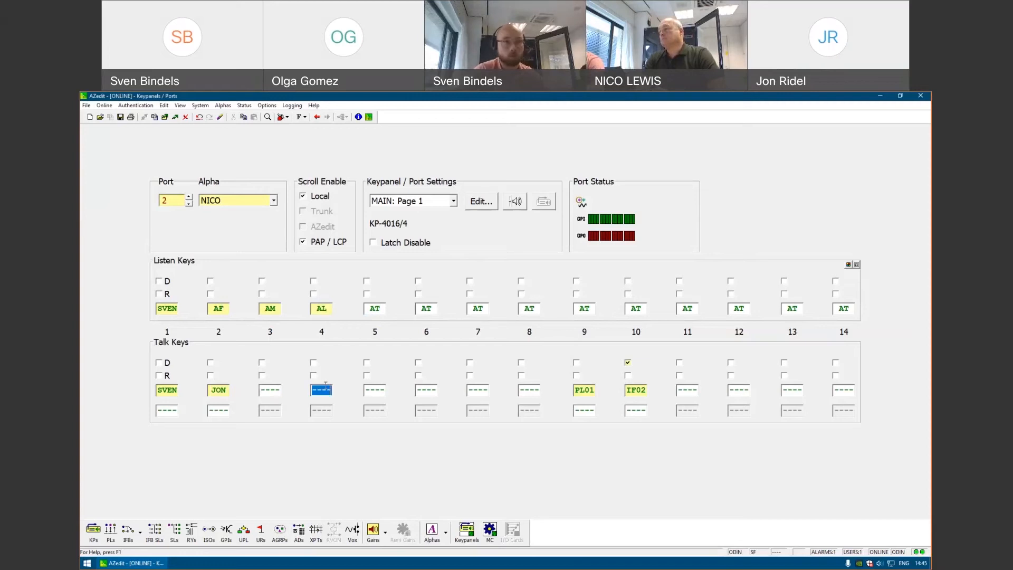
left_click(381, 310)
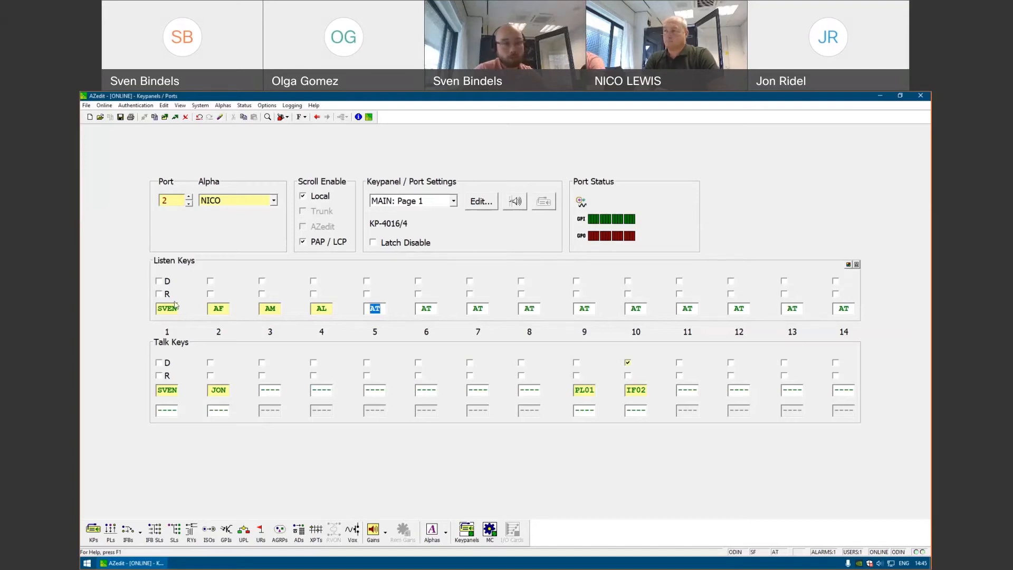
Try the D and R options on listen key 1 and clear both again.
left_click(167, 281)
left_click(167, 293)
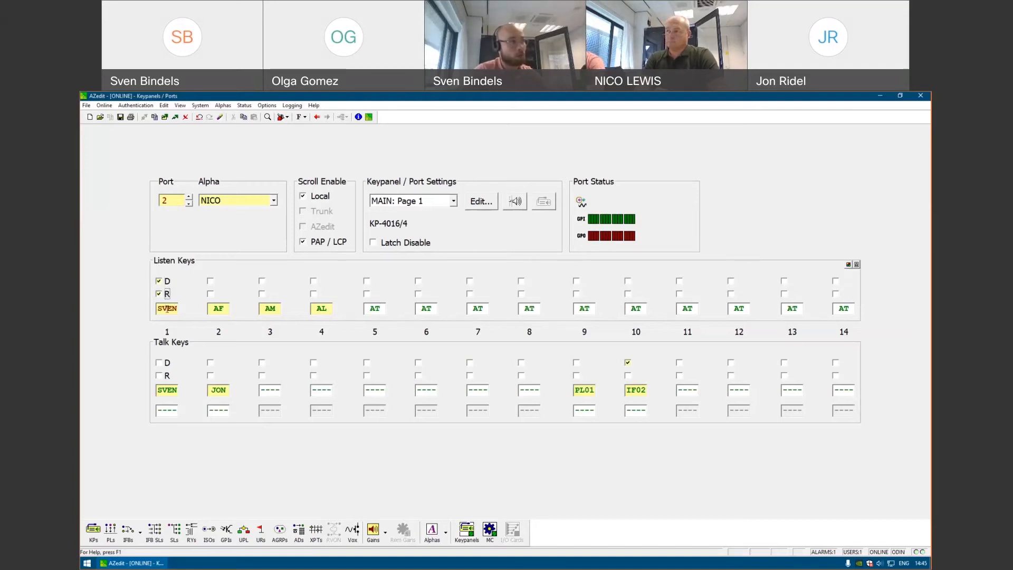
left_click(165, 280)
left_click(165, 294)
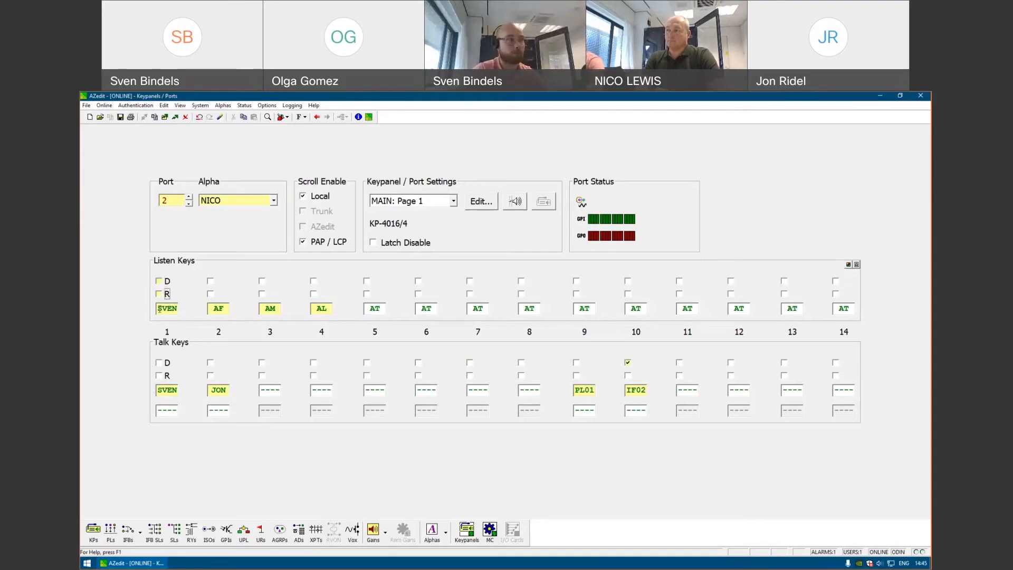
Enable the D and R options for talk key 1.
left_click(167, 364)
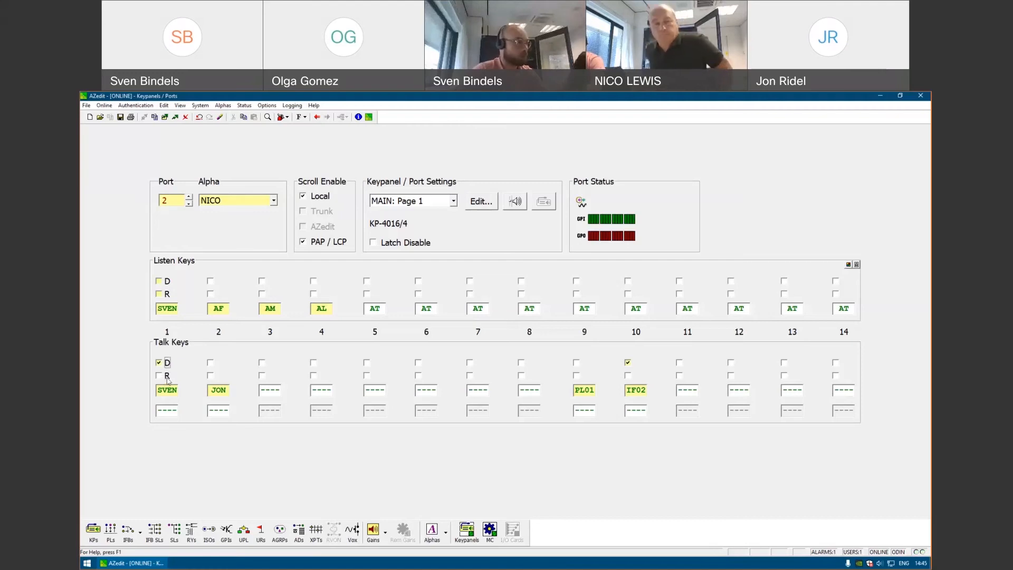
left_click(167, 376)
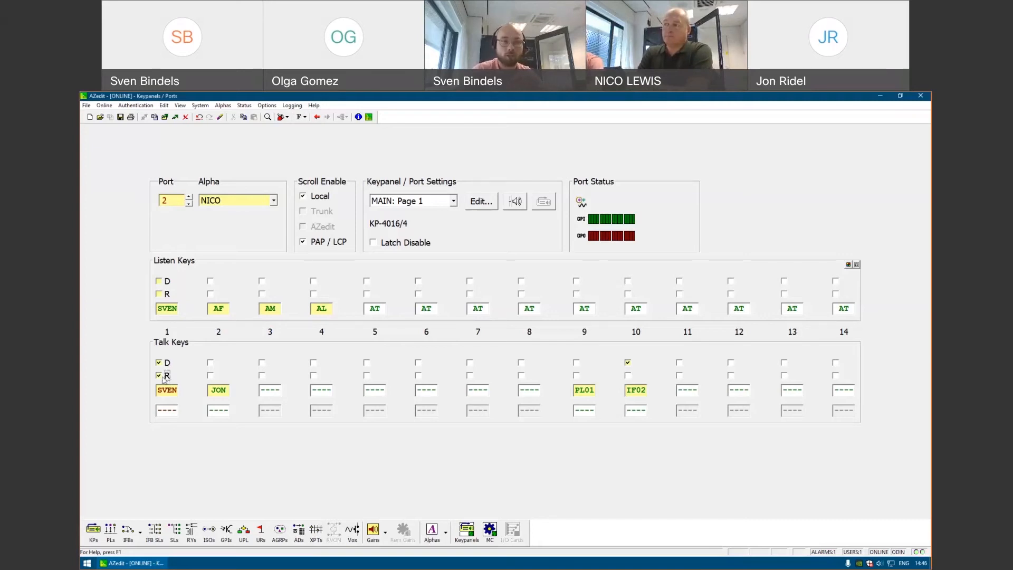
left_click(160, 389)
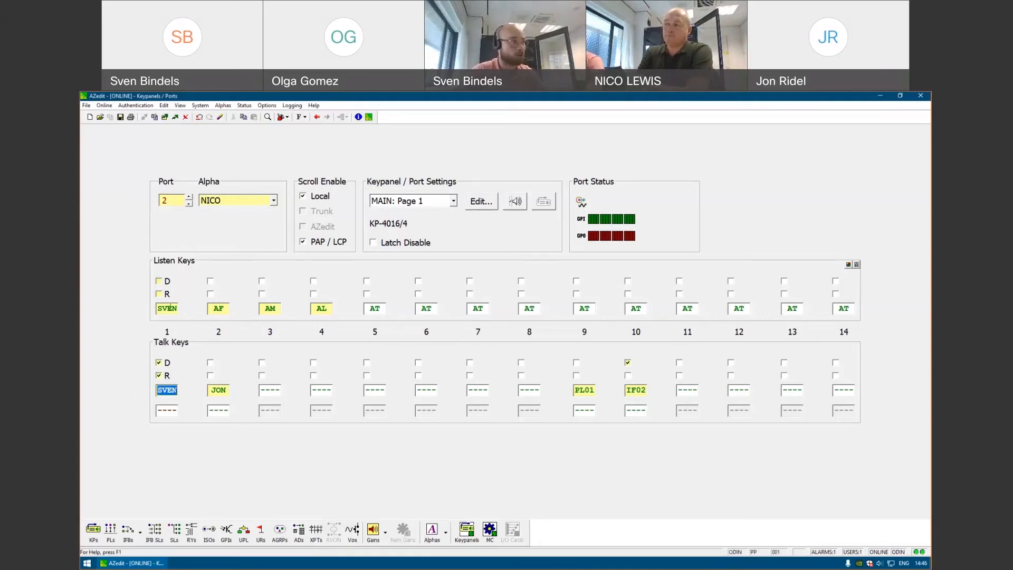
Enable the R option for all listen keys from 1 to 14.
left_click(166, 294)
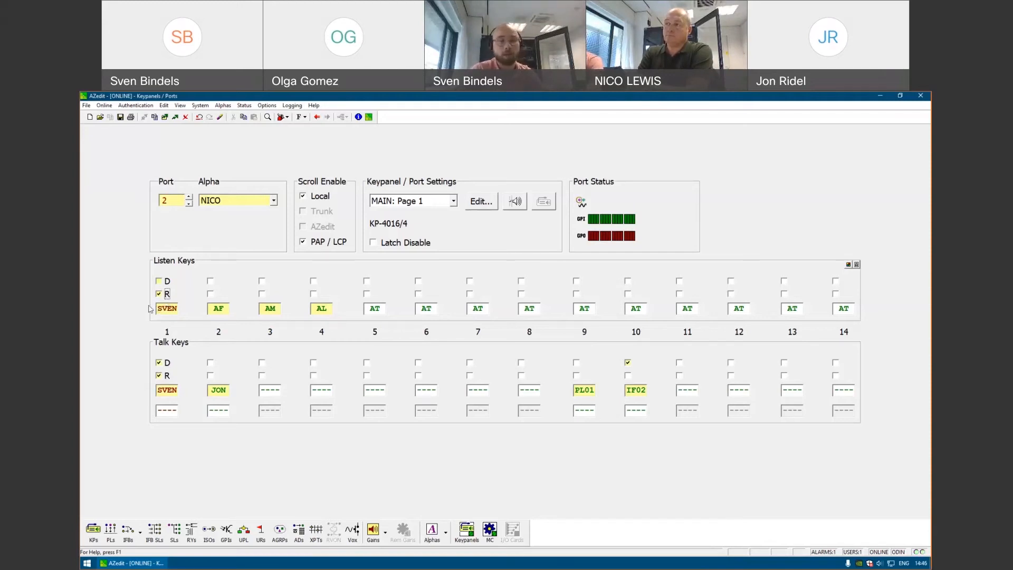
left_click(370, 294)
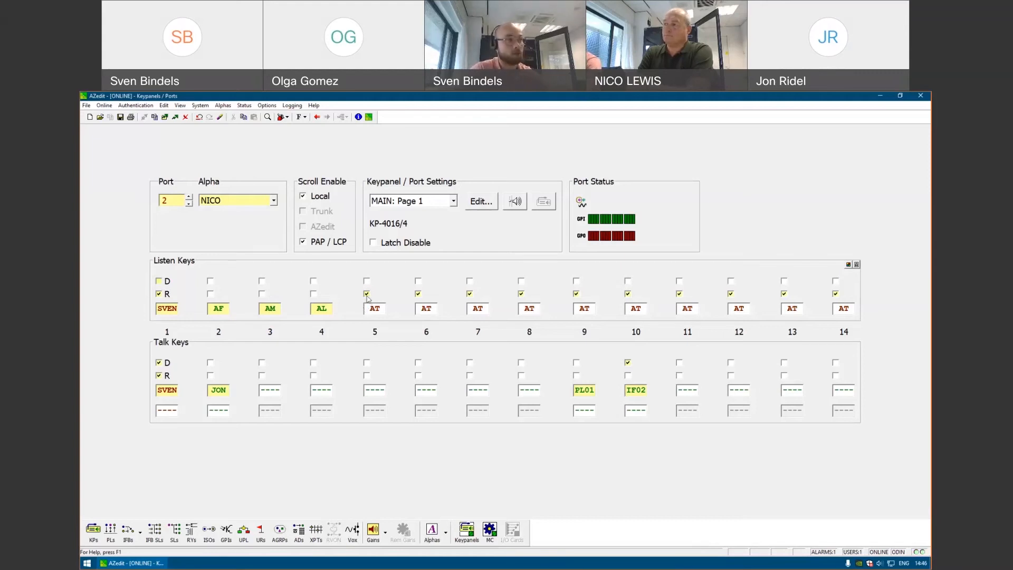
left_click(314, 293)
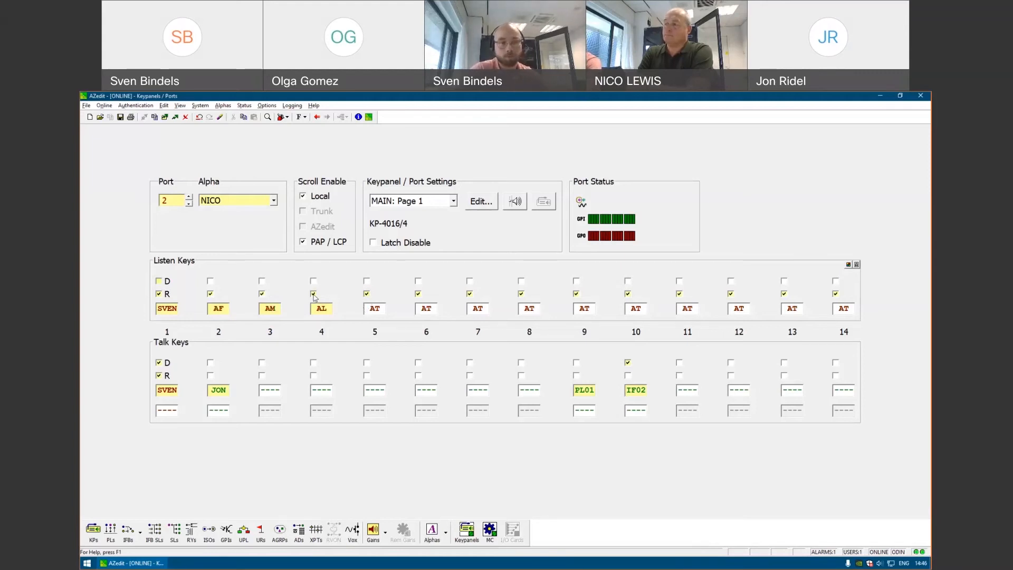
Enable the R option for talk keys 2 to 14 on the port 2 keypanel.
left_click(367, 376)
left_click(418, 376)
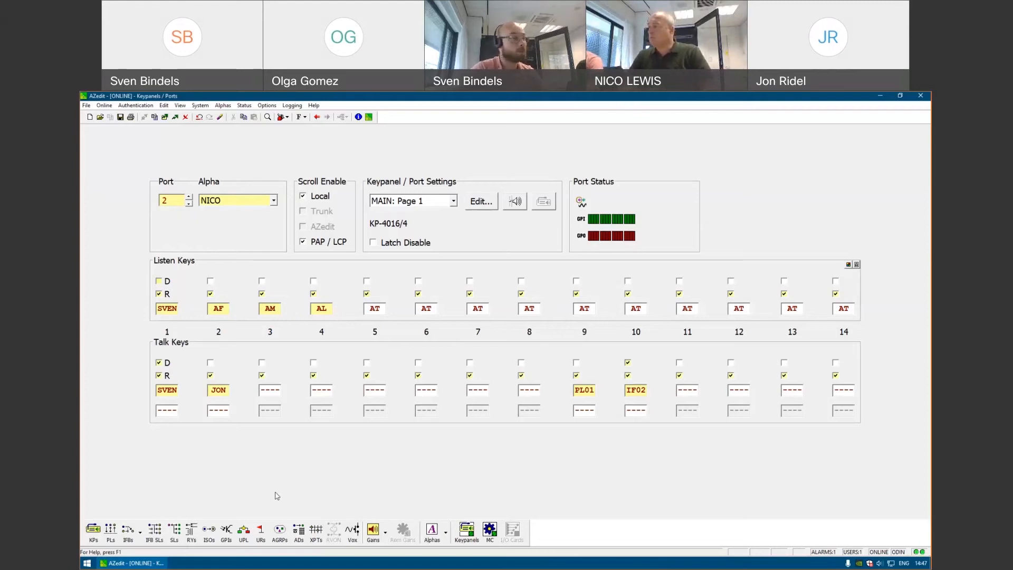
Examine party line PL01's port list, the available party lines and alpha types, and its talk key 9 assignment on port 2.
left_click(117, 532)
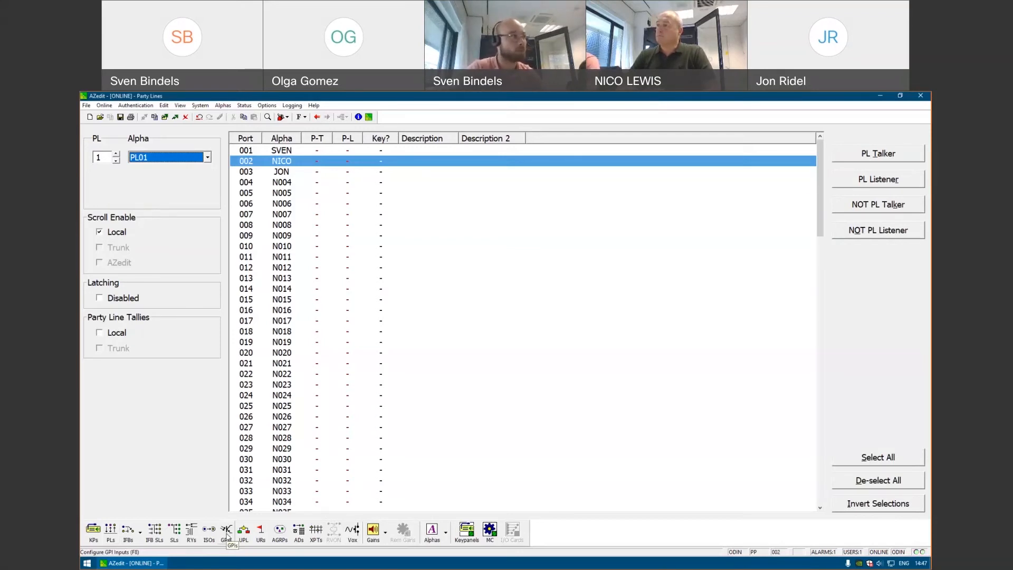
left_click(330, 151)
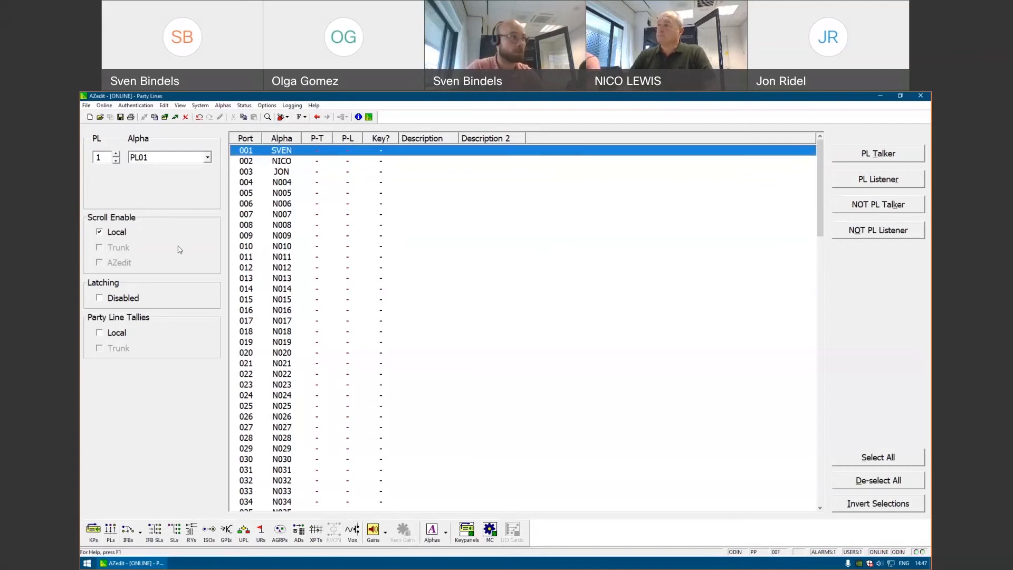
left_click(208, 157)
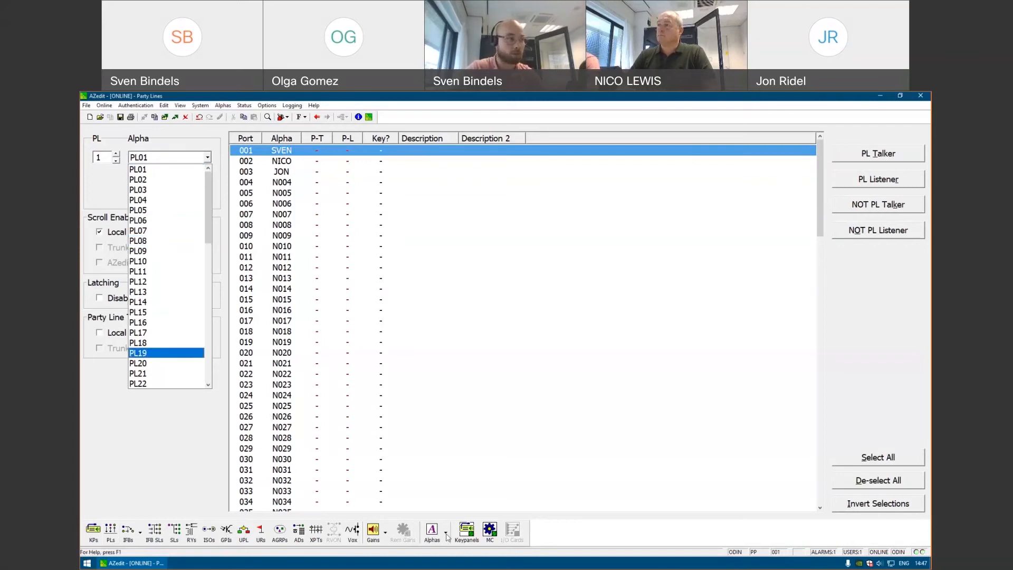
left_click(446, 534)
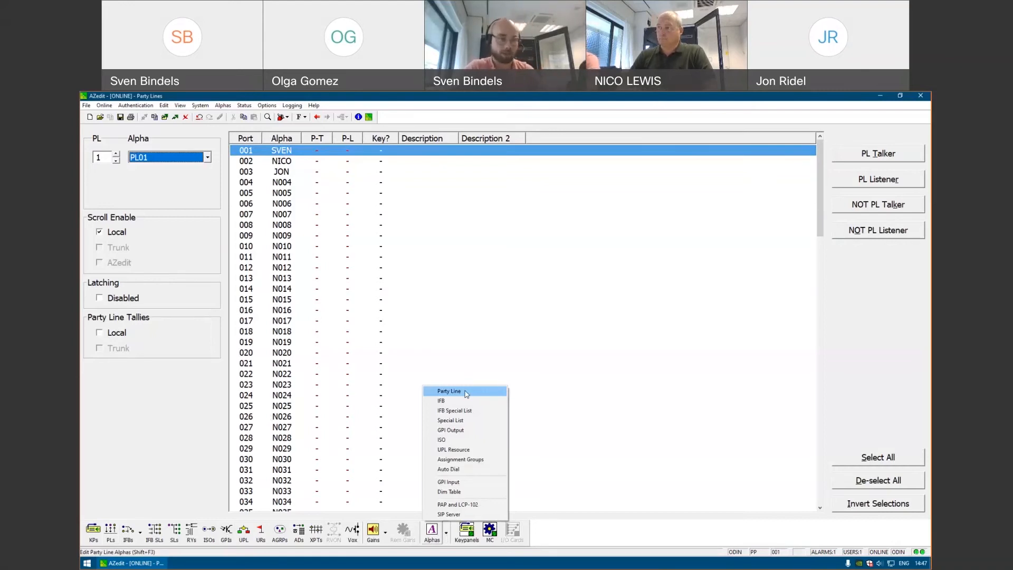
left_click(309, 154)
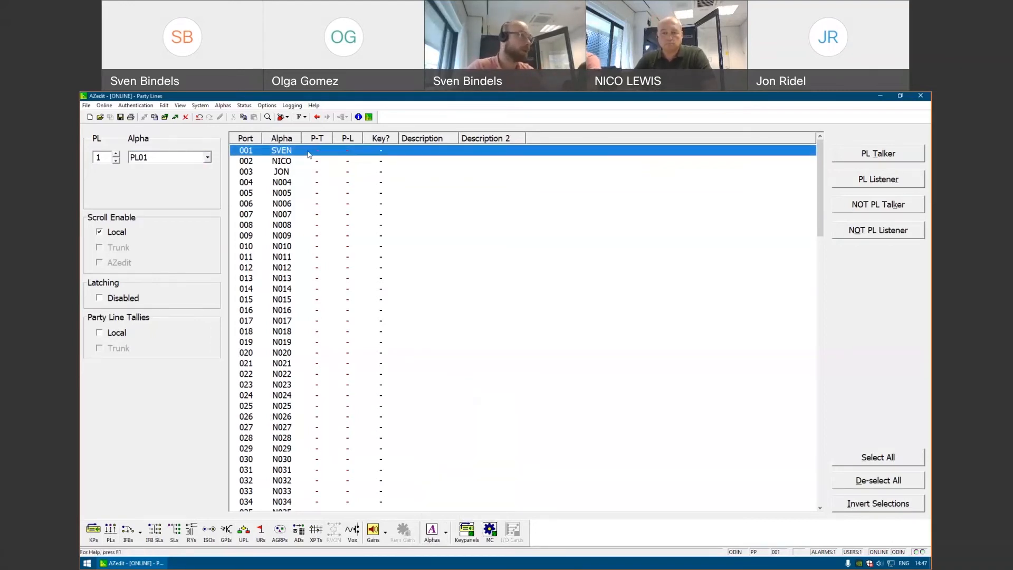
left_click(93, 531)
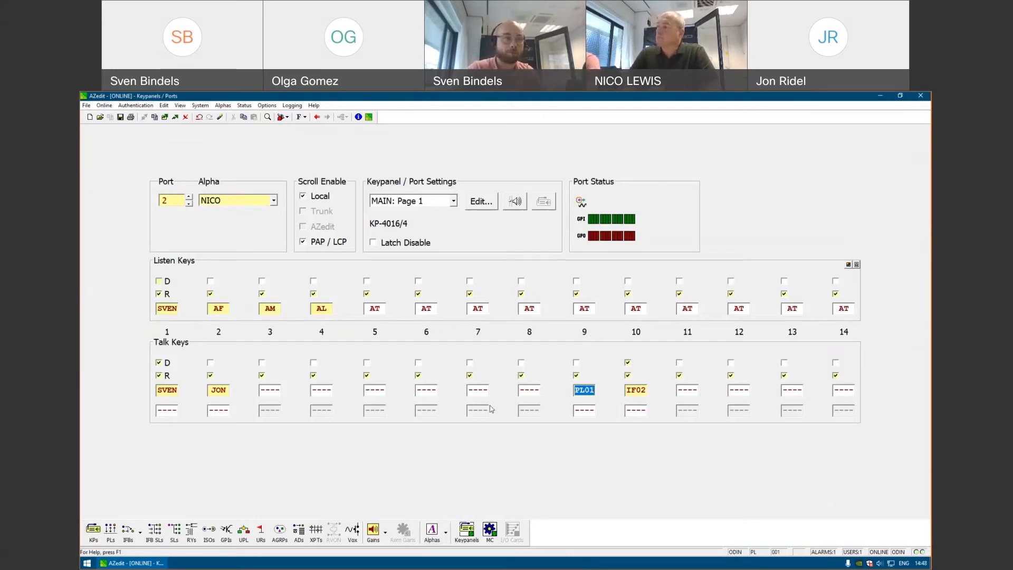
left_click(117, 535)
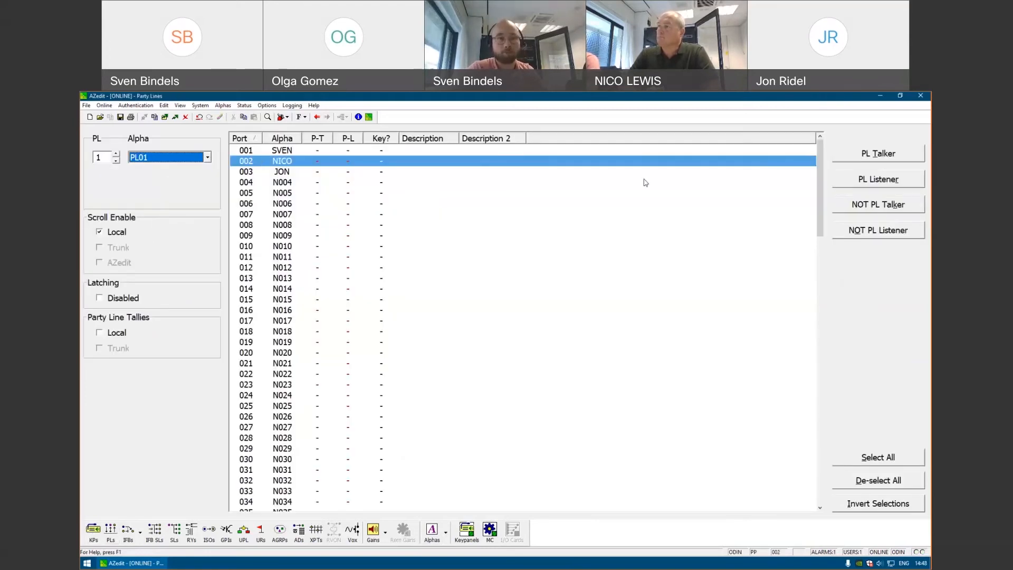
Try port 1 as talker and listener of party line PL01, and remove its talker role.
left_click(581, 153)
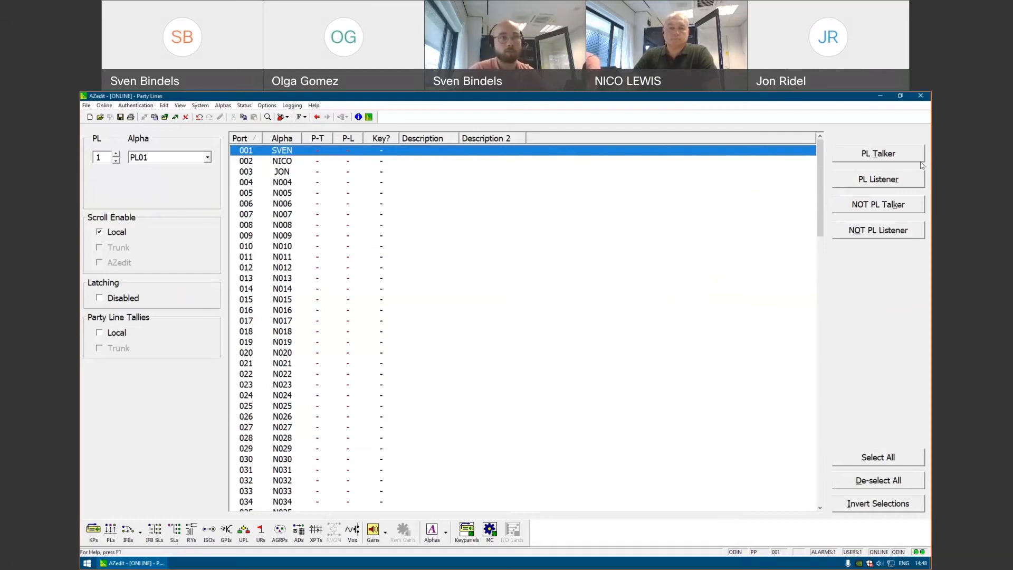
left_click(923, 157)
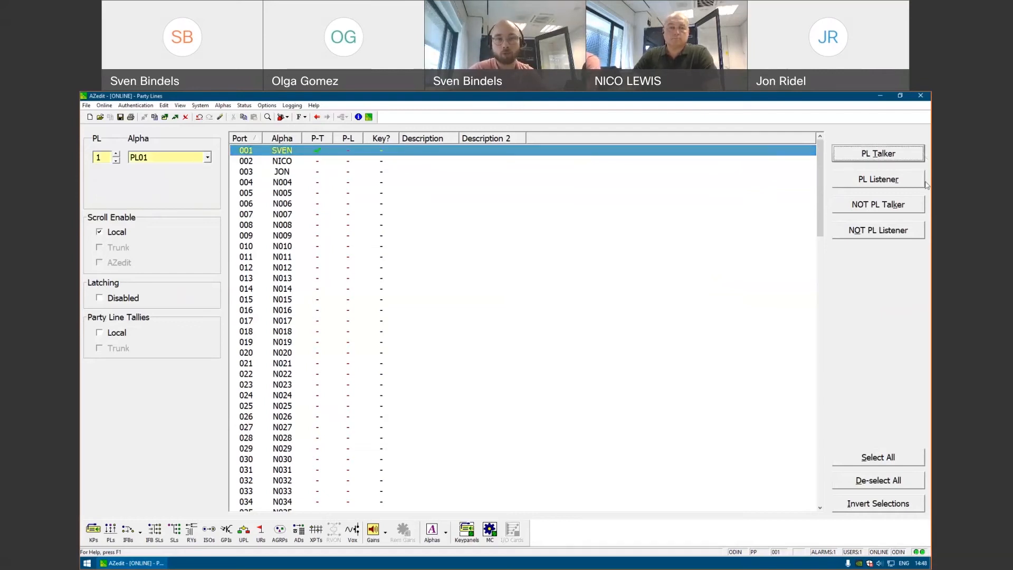
left_click(923, 208)
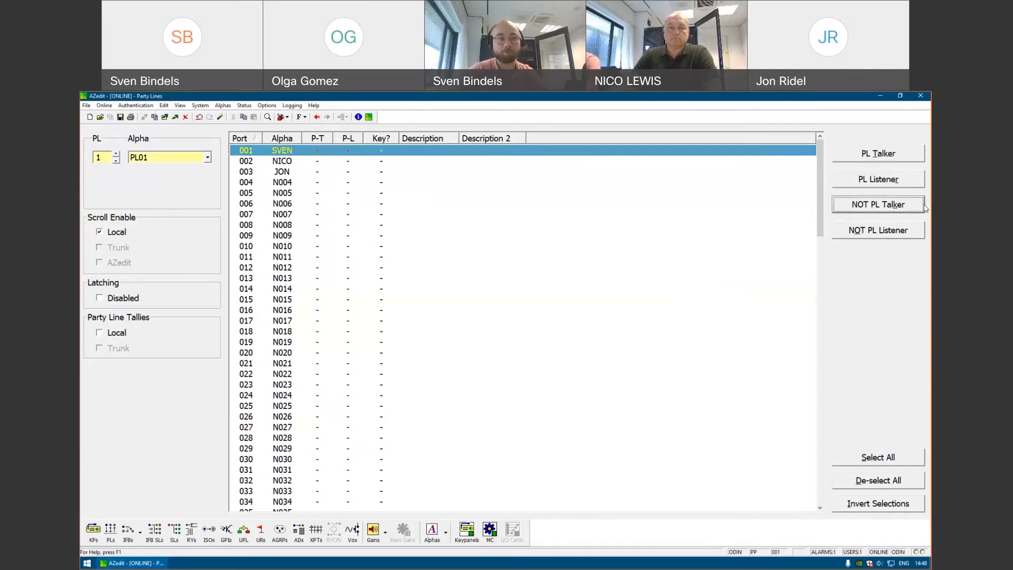
left_click(909, 157)
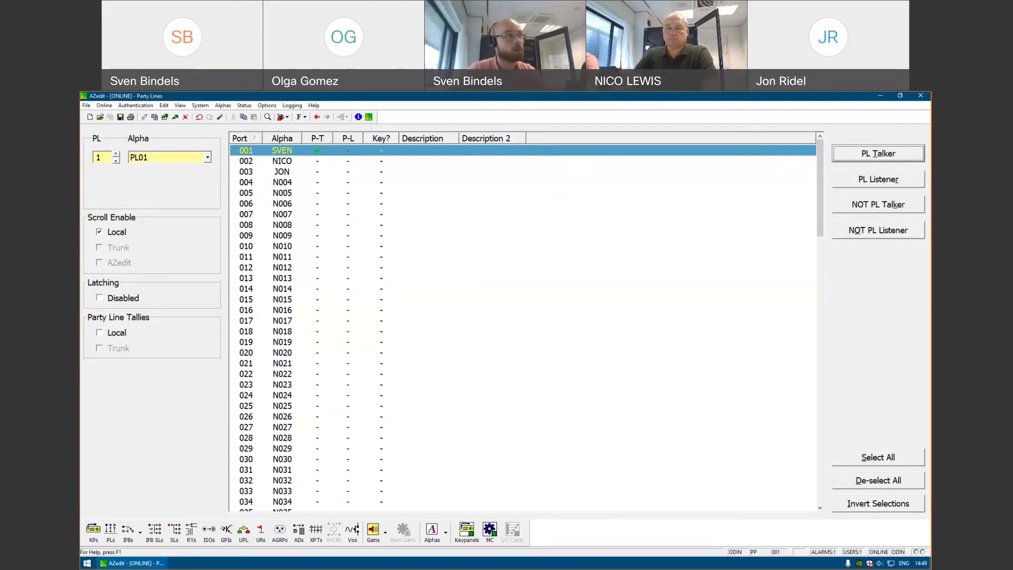
left_click(922, 185)
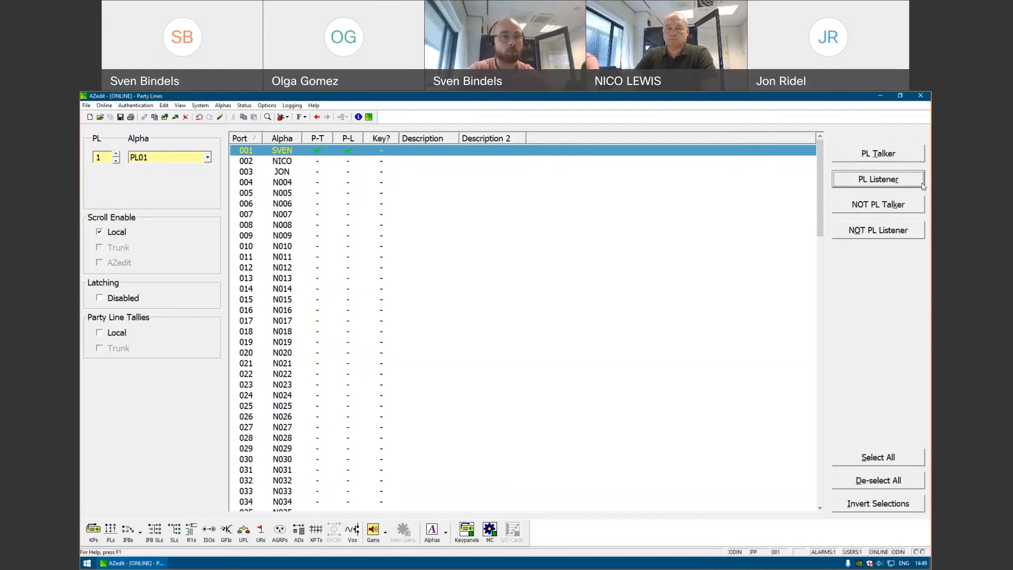
left_click(922, 211)
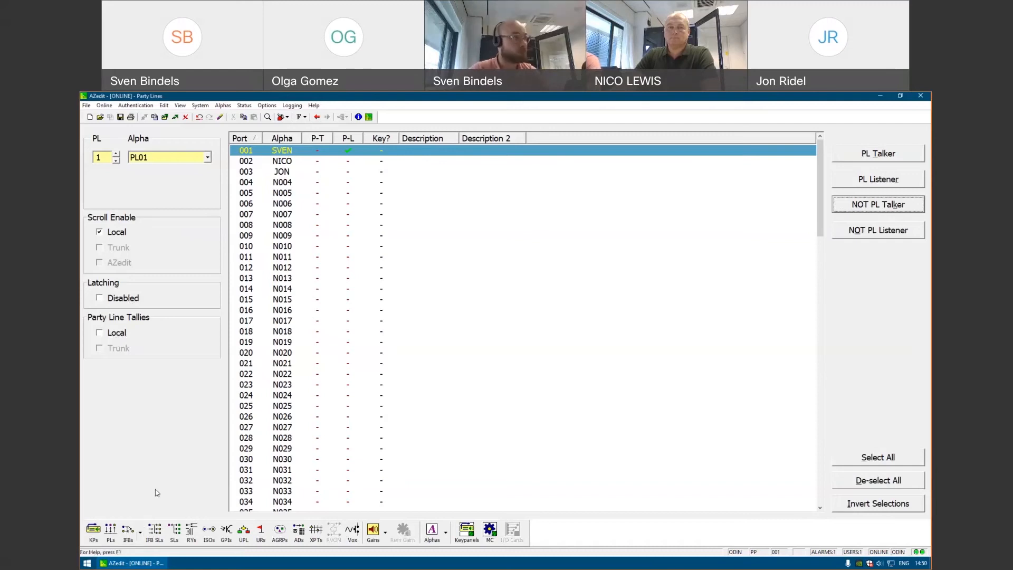
Discard all pending configuration changes.
left_click(199, 119)
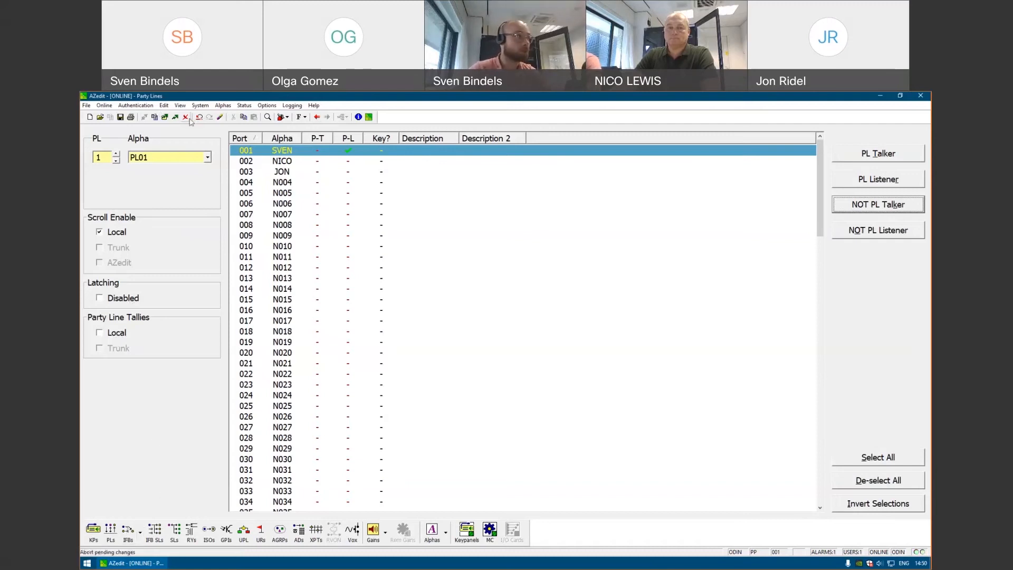
left_click(538, 346)
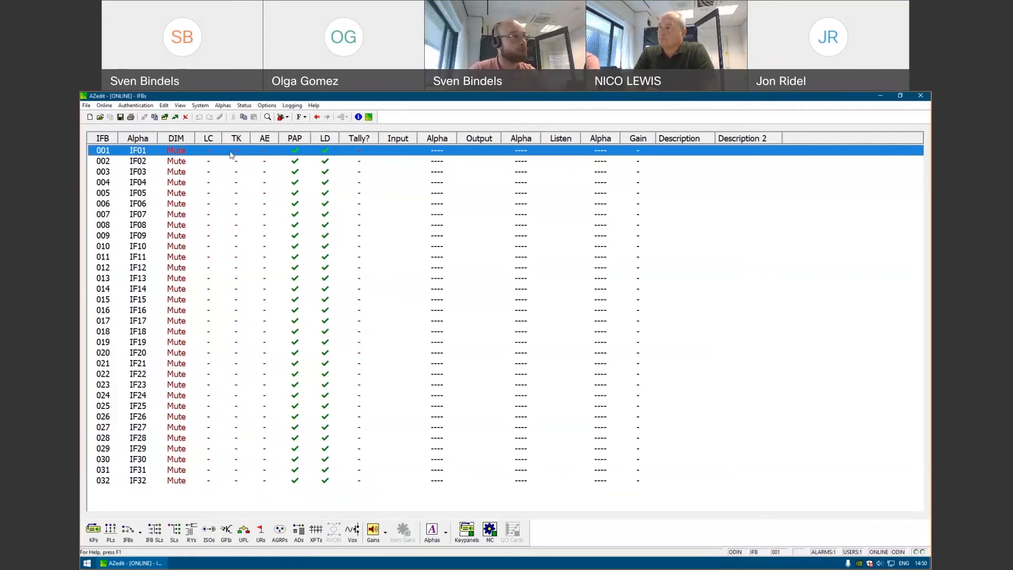
Inspect the input, output, dim level, output gain and listen source settings of IFB IF01, and close it without changes.
double_click(230, 152)
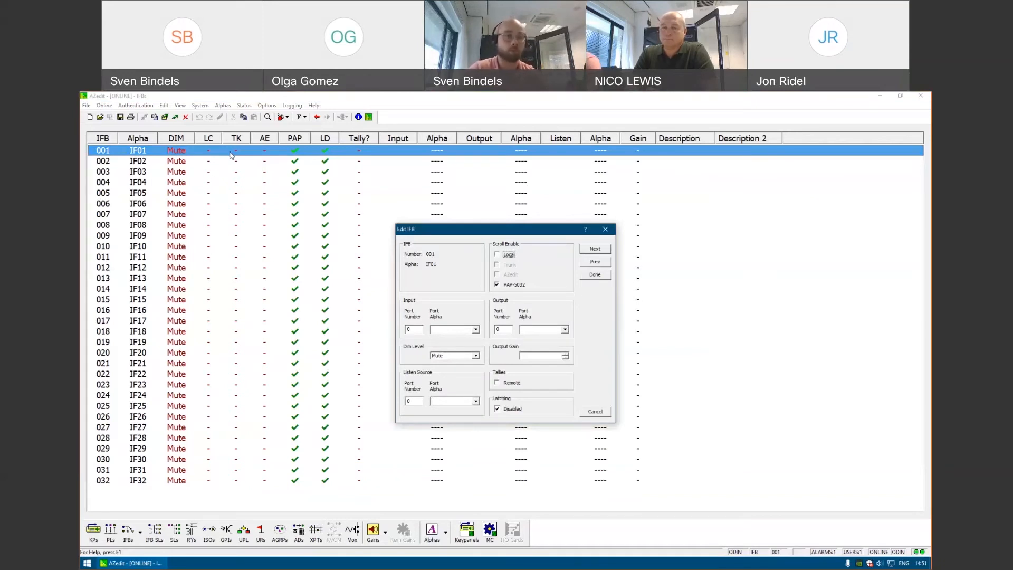
double_click(416, 330)
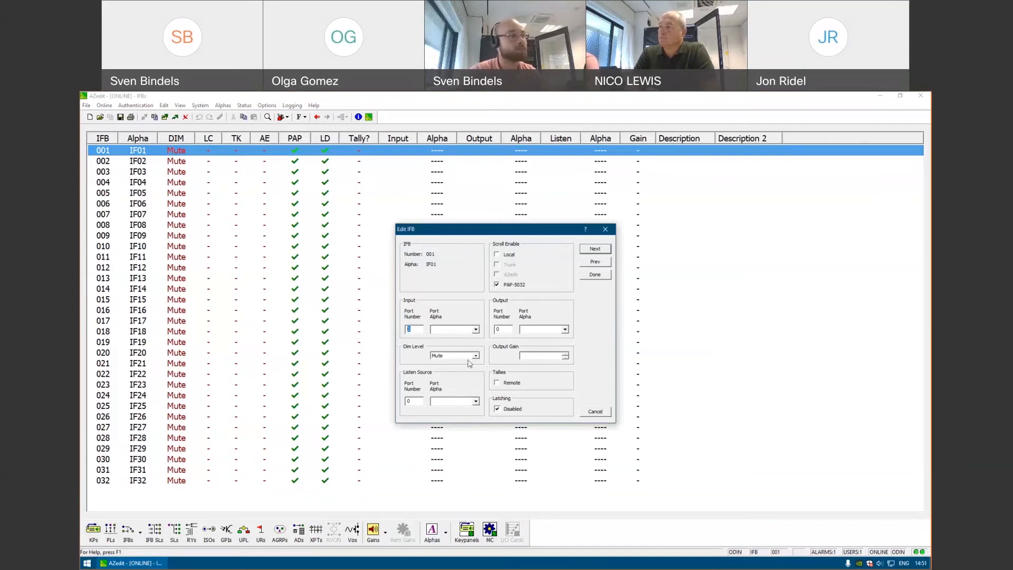
left_click(553, 330)
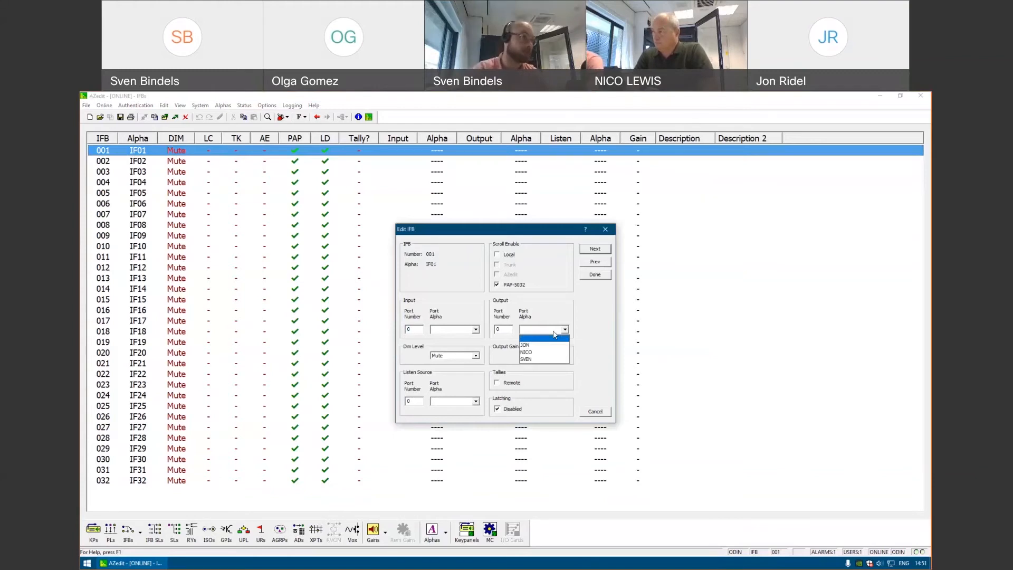
left_click(469, 343)
left_click(475, 356)
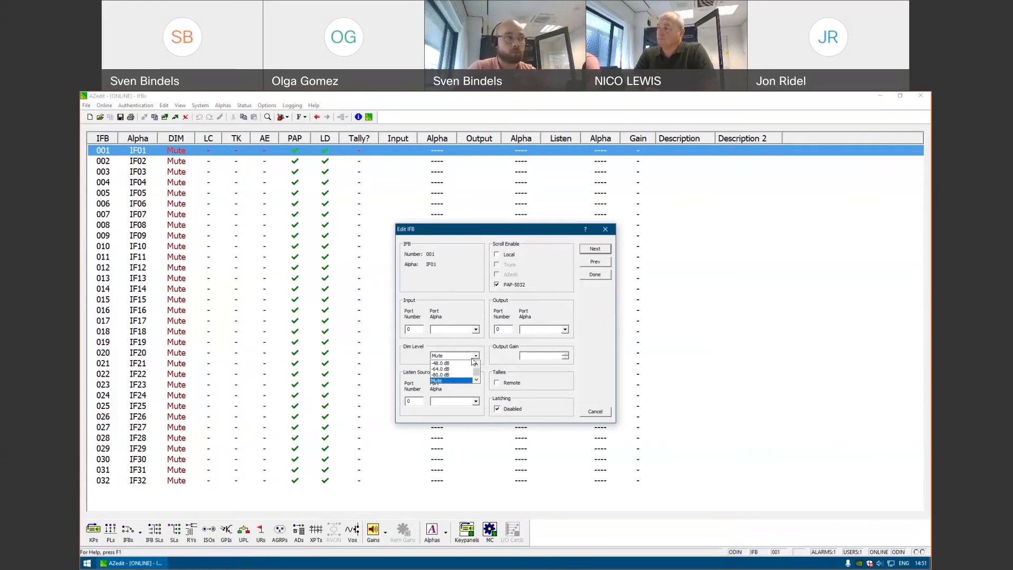
left_click(419, 352)
left_click(553, 356)
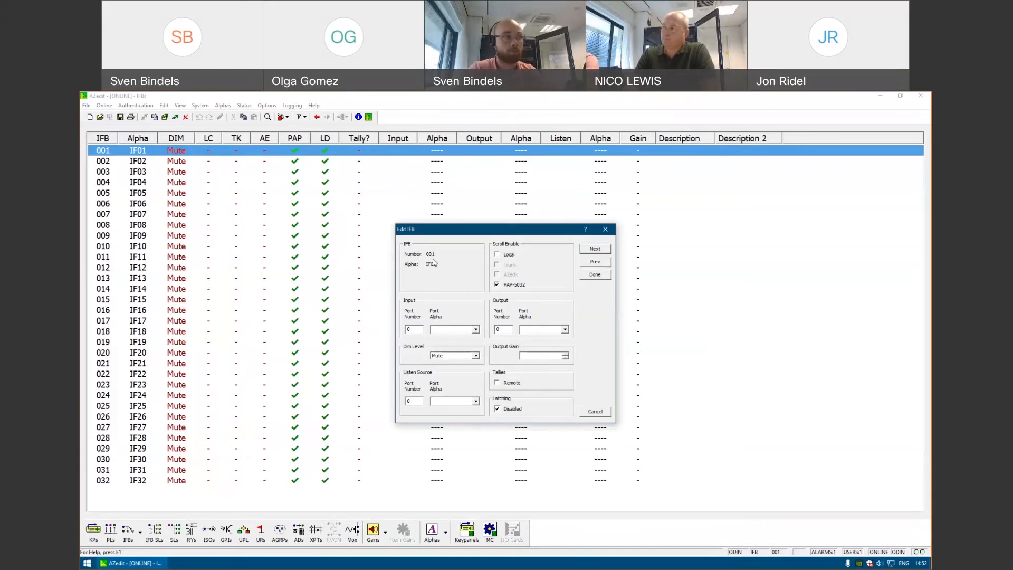
left_click(453, 401)
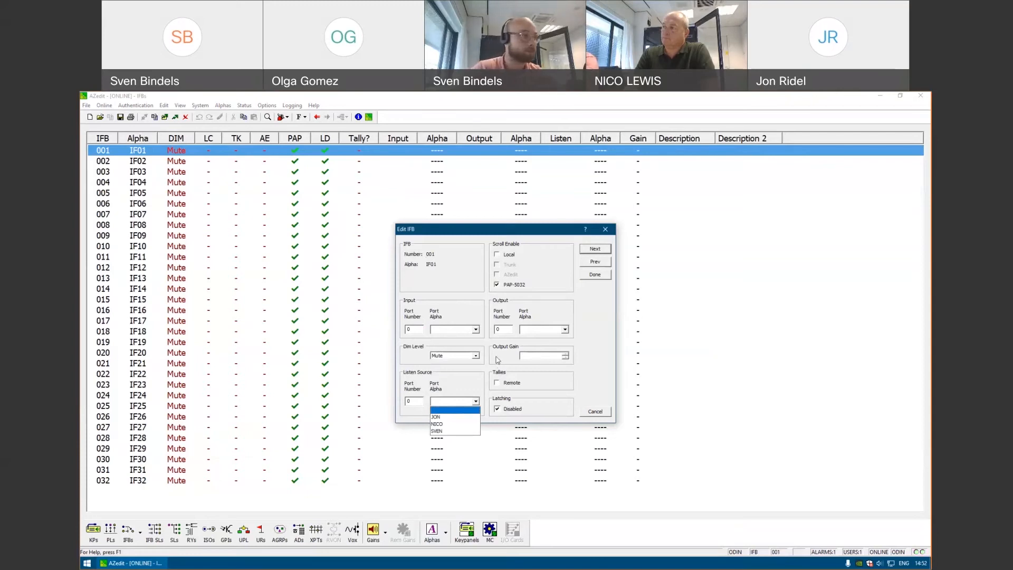
key("Escape")
key("Escape")
Assign IF01 to talk key 10 of the port 1 keypanel.
left_click(94, 532)
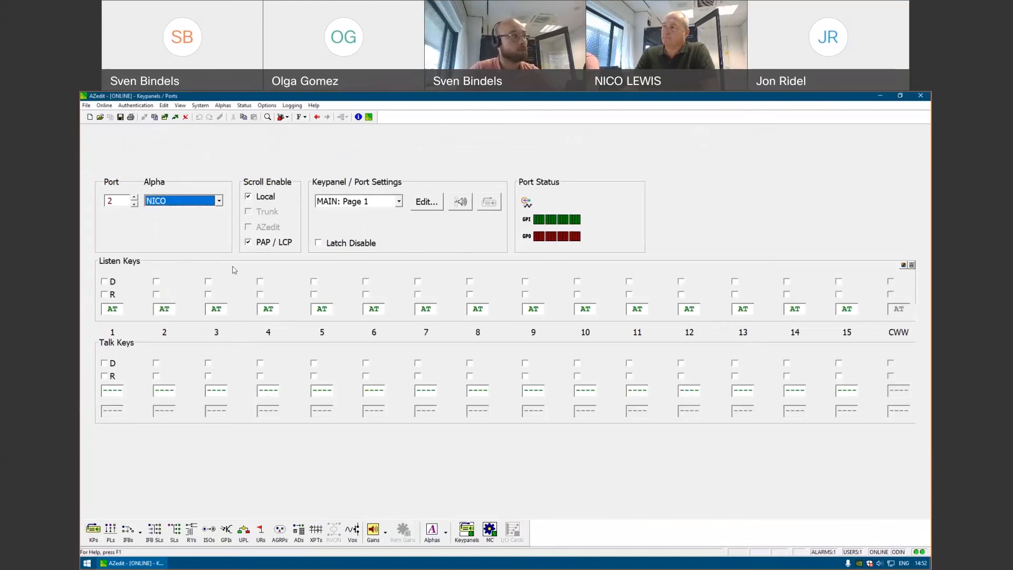
left_click(174, 201)
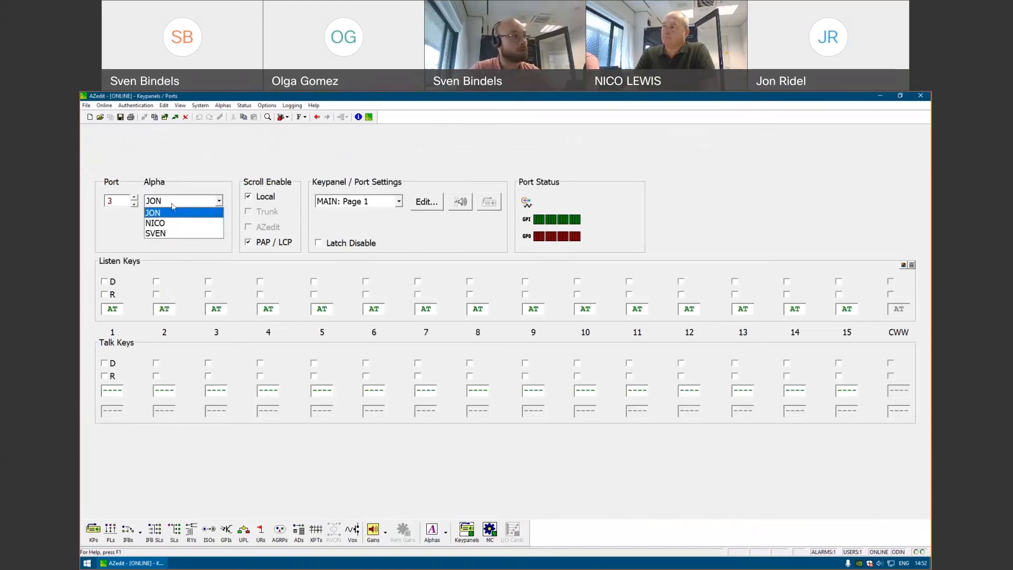
left_click(169, 233)
left_click(585, 390)
left_click(585, 390)
type("IF01")
key("Return")
left_click(585, 309)
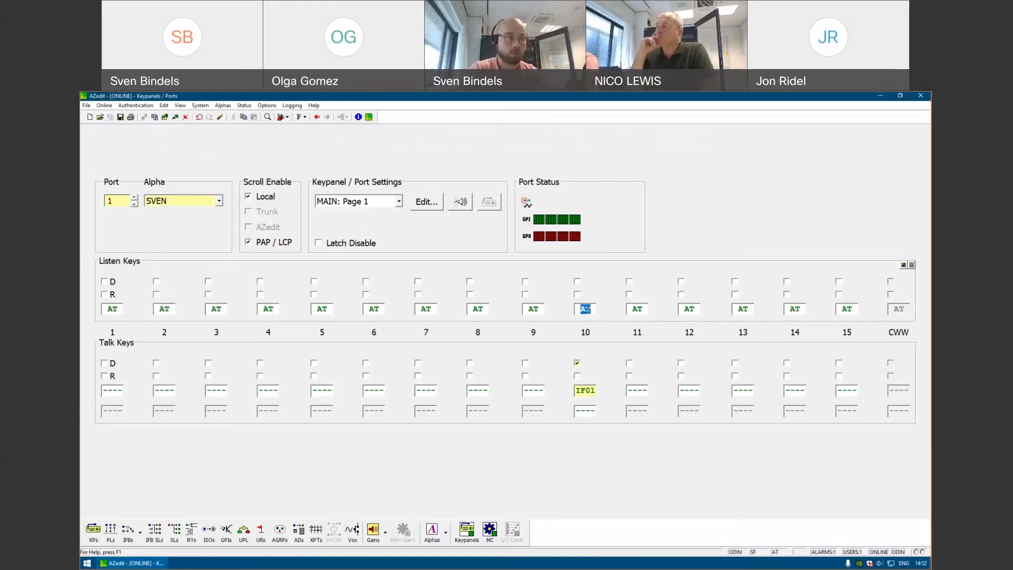
left_click(582, 390)
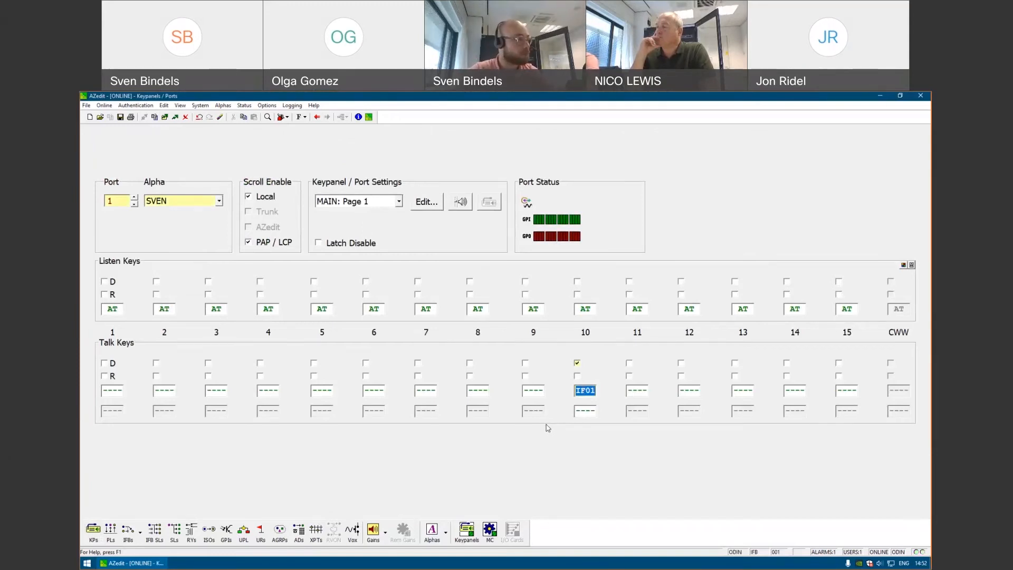
Try switching the Latching Disabled and PAP-5032 scroll options of IFB IF01 off and back on.
left_click(128, 541)
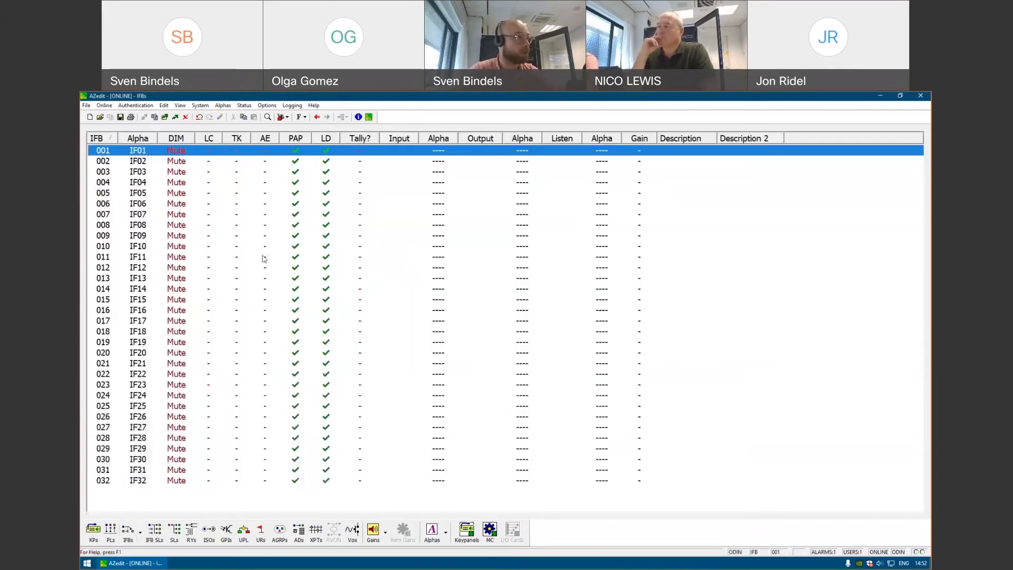
double_click(265, 152)
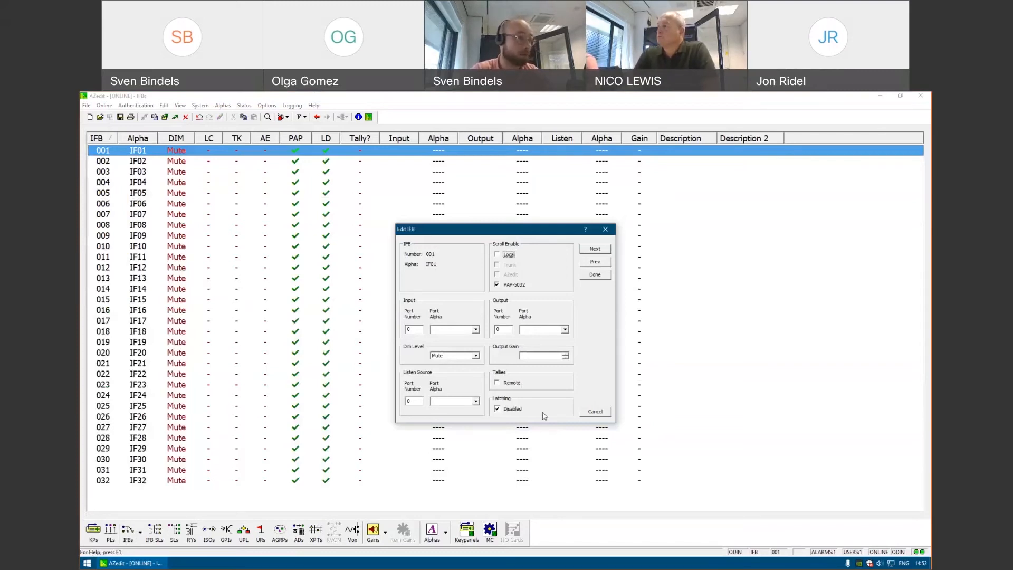
left_click(511, 410)
left_click(512, 412)
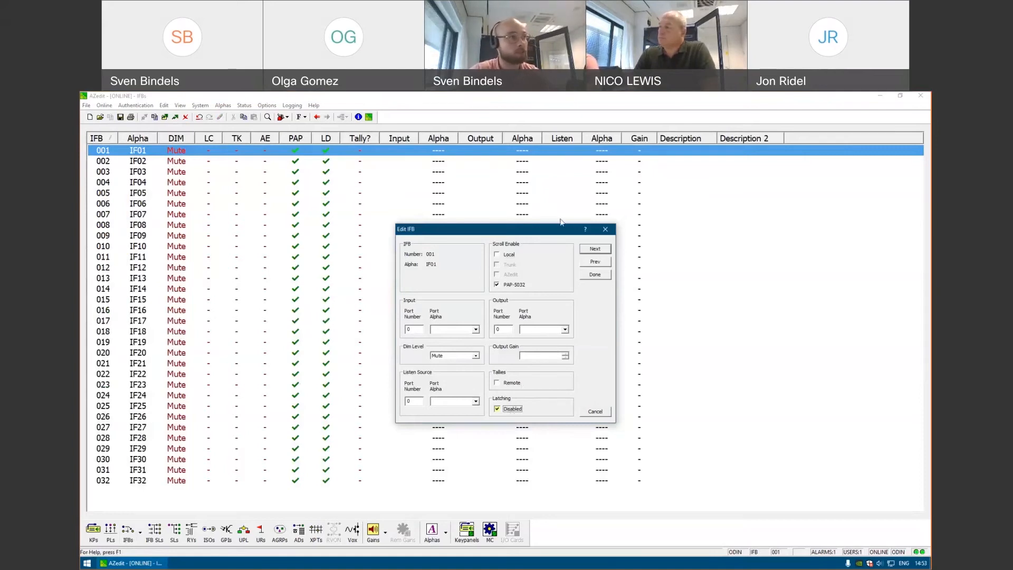
left_click(504, 286)
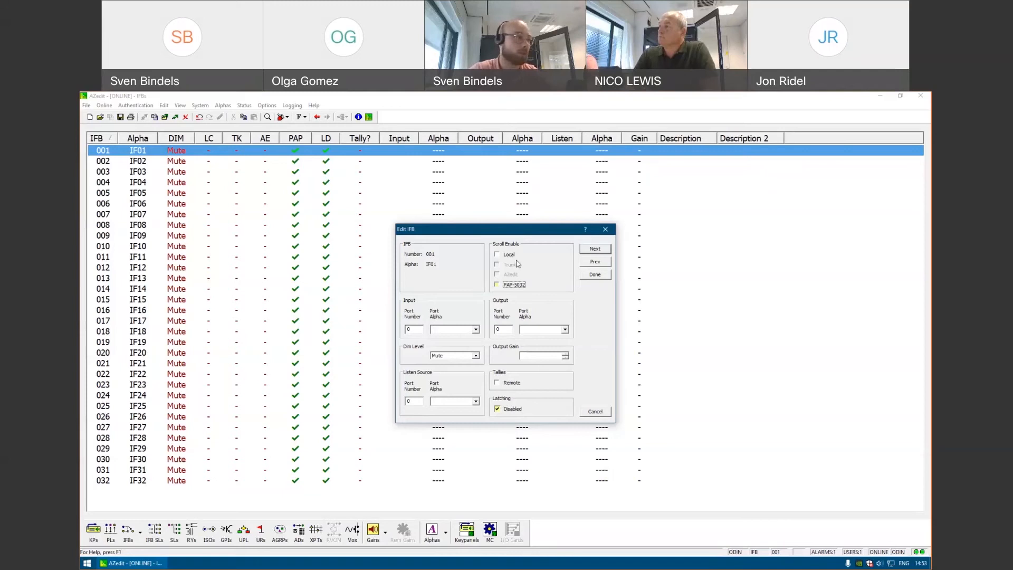
left_click(520, 288)
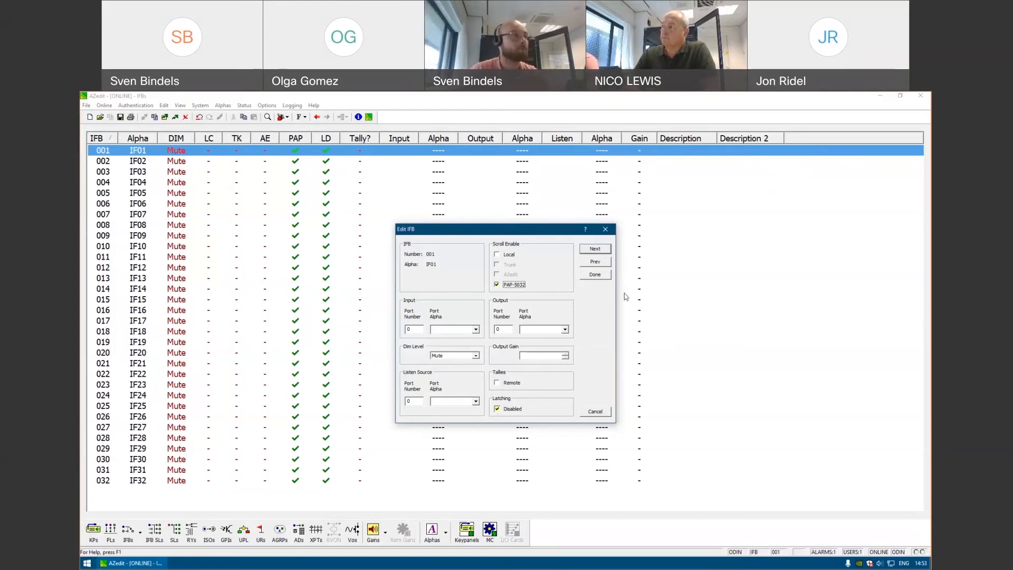
left_click(591, 277)
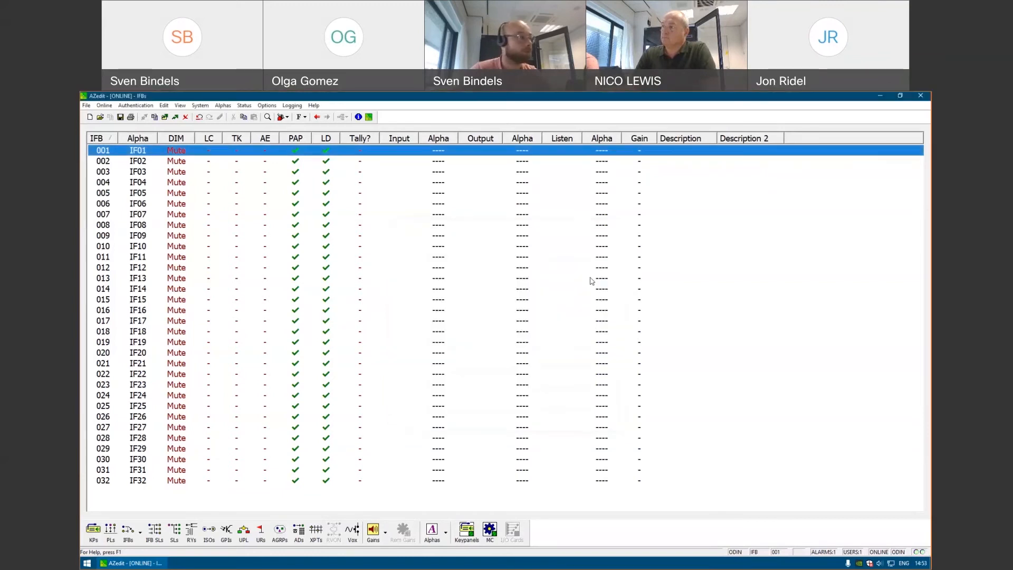
Add port 1 to special list SL01 and try to remove it again.
left_click(175, 530)
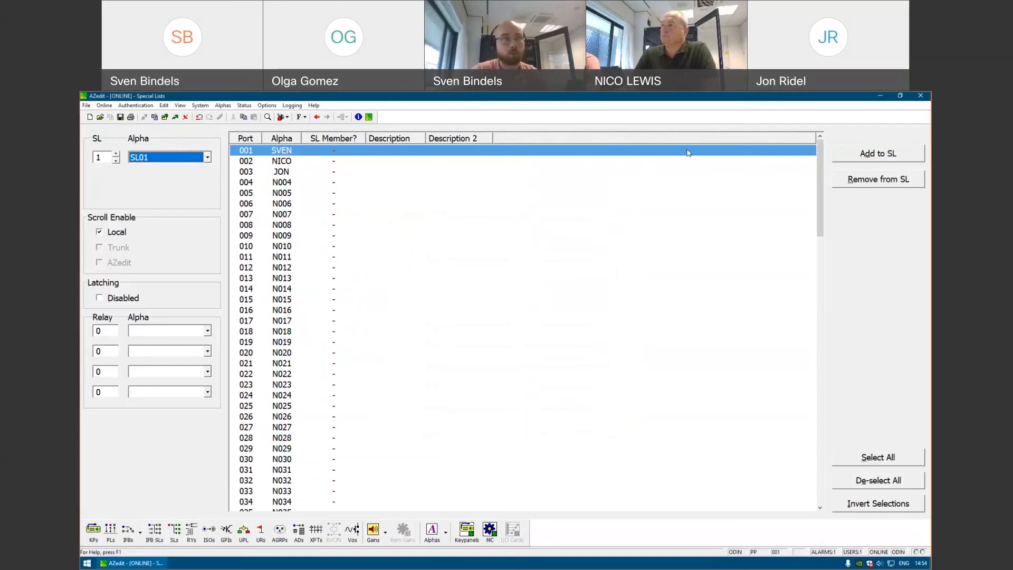
left_click(884, 153)
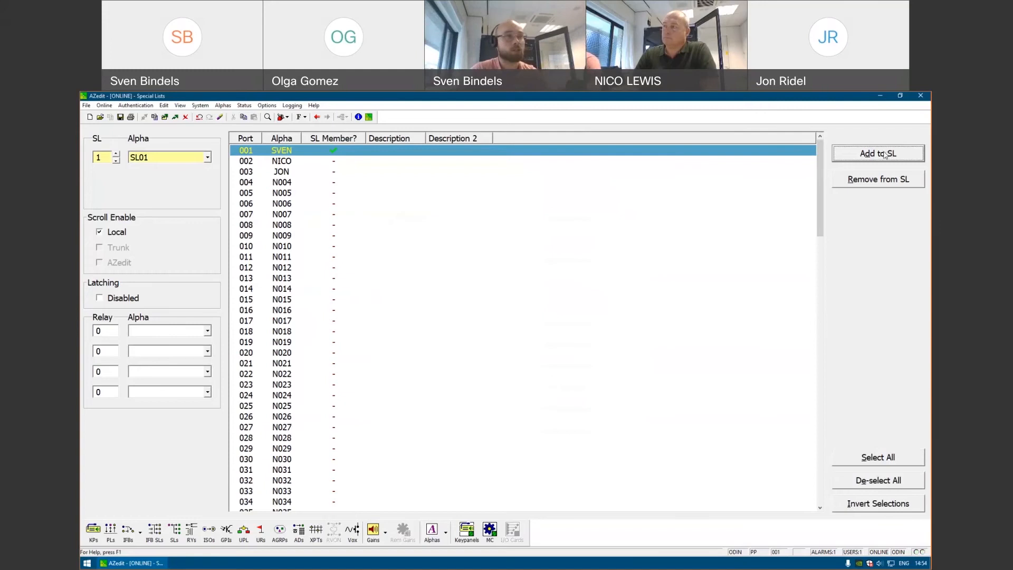
left_click(923, 181)
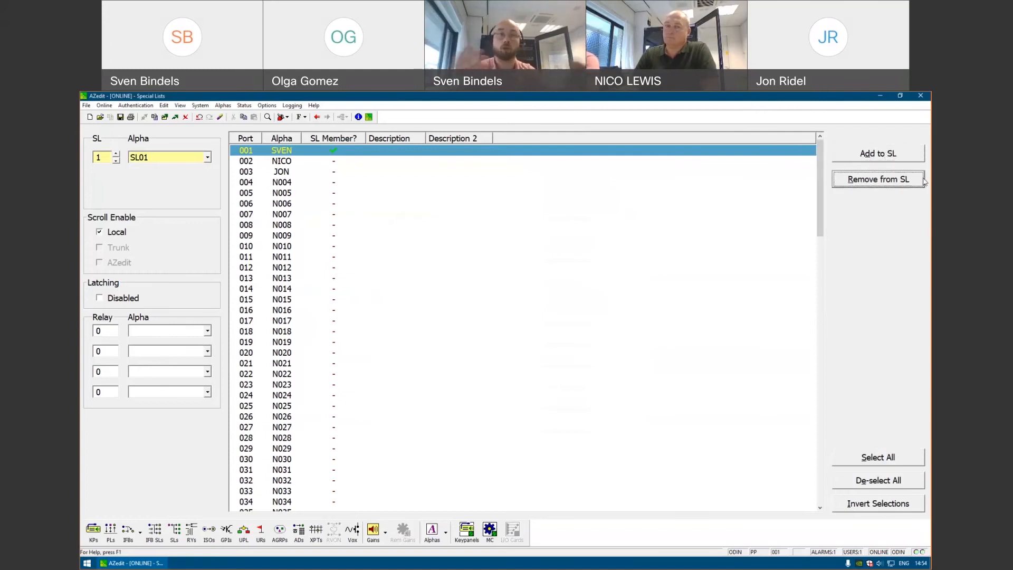
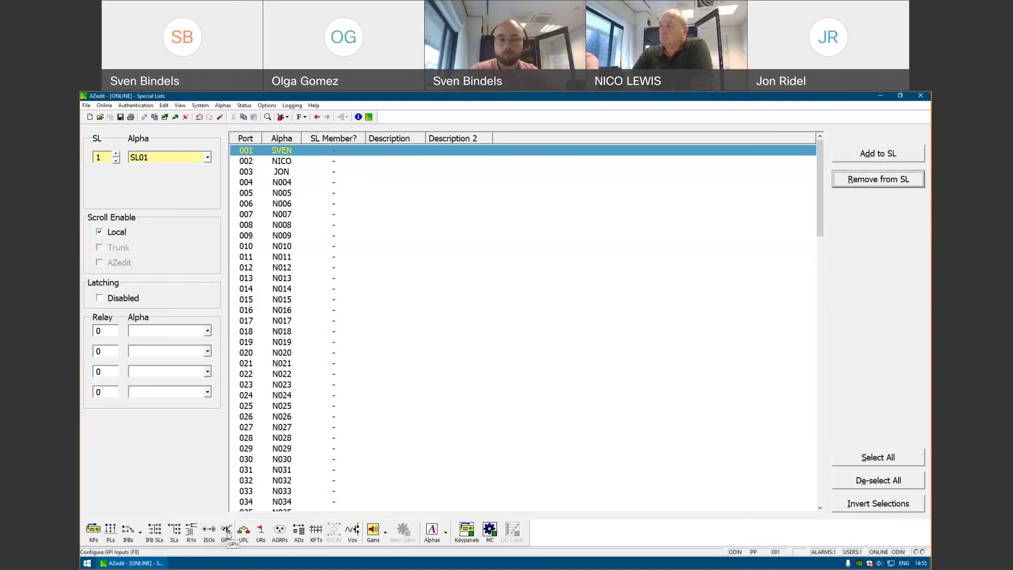
Enable the ISO Self option for ISO IS01 and save it.
left_click(191, 533)
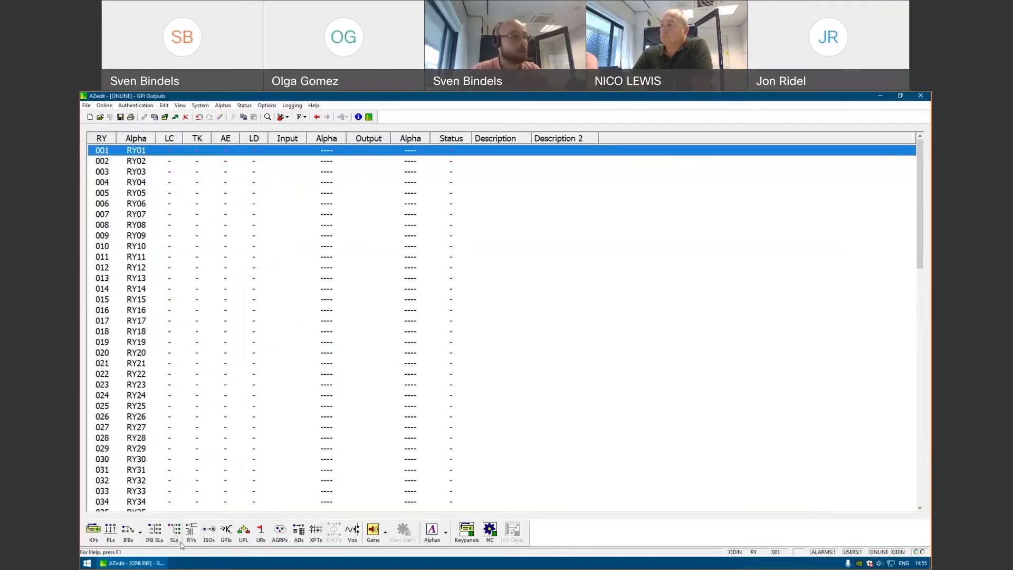
left_click(217, 541)
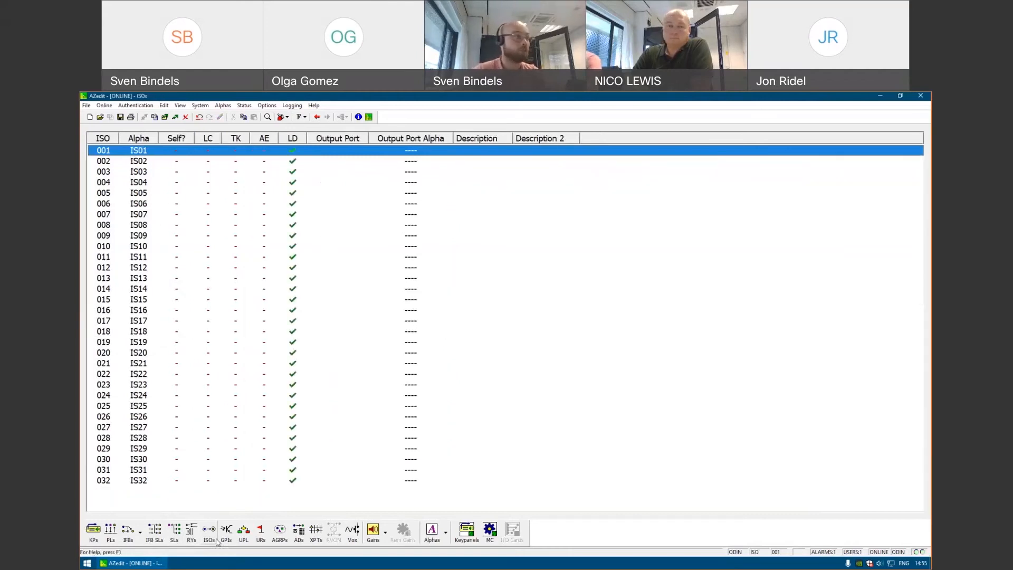
double_click(215, 154)
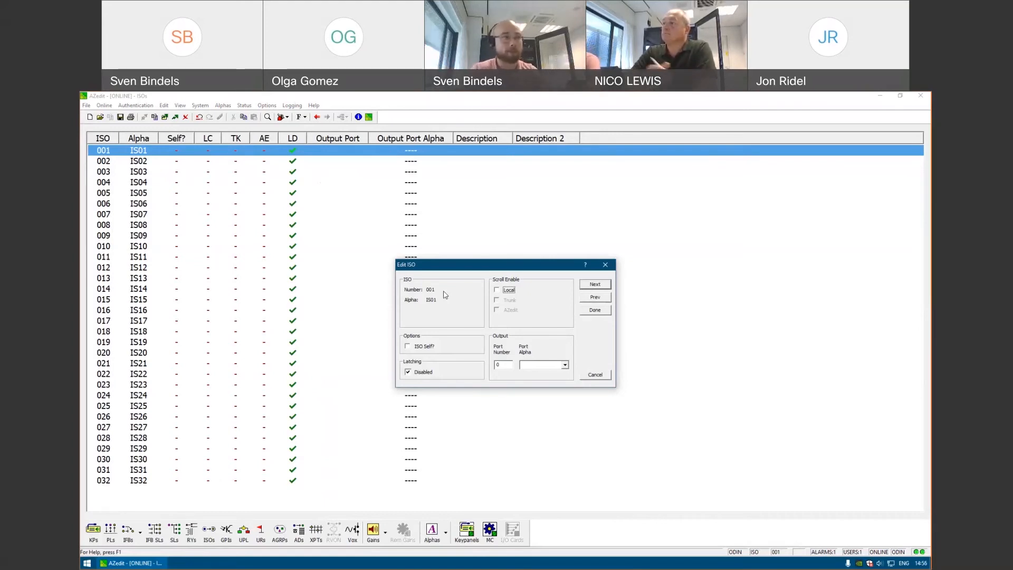
left_click(432, 347)
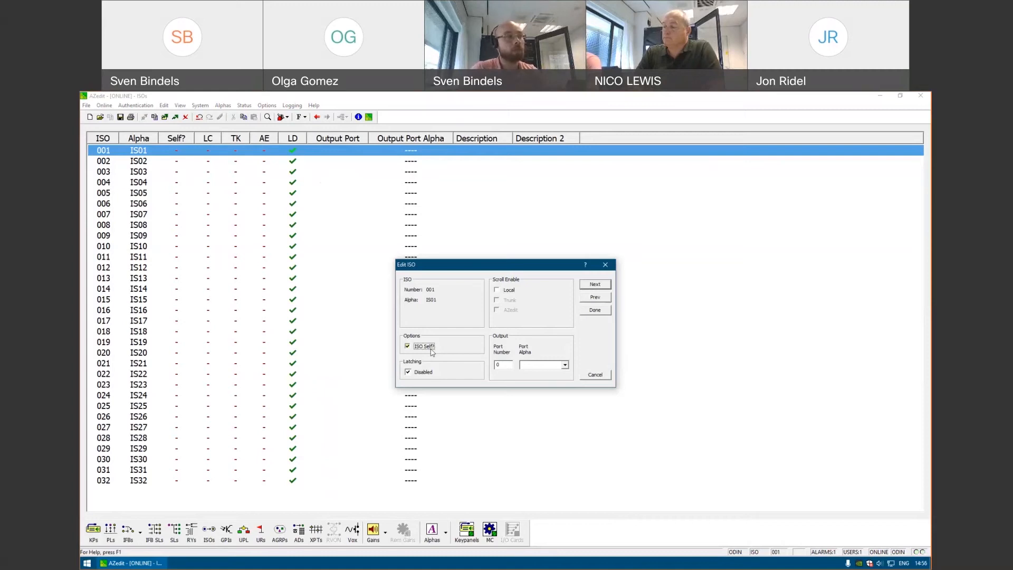
left_click(589, 311)
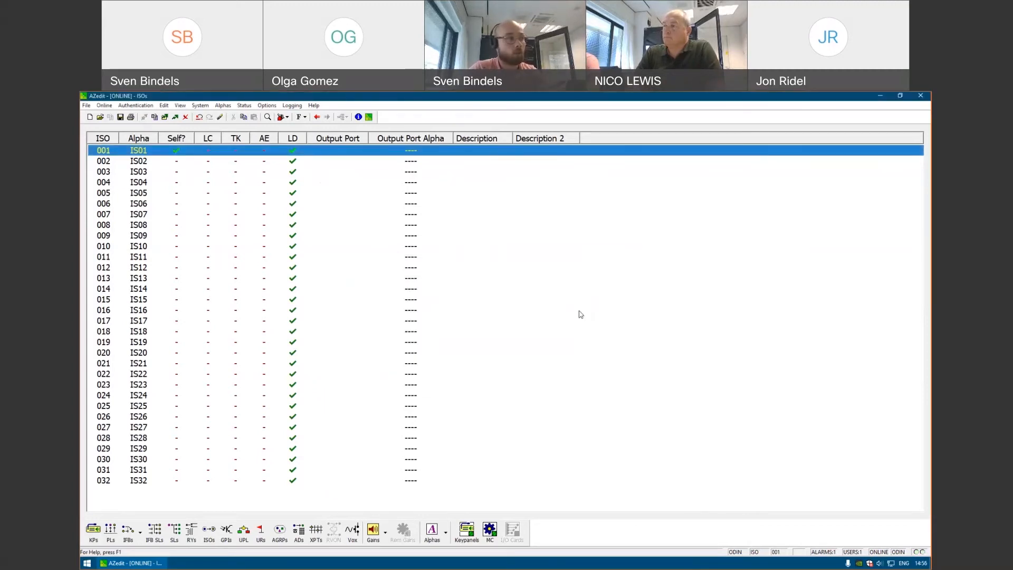
Assign ISO IS01 to talk key 11 of the port 1 keypanel and clear that key's D option.
left_click(93, 529)
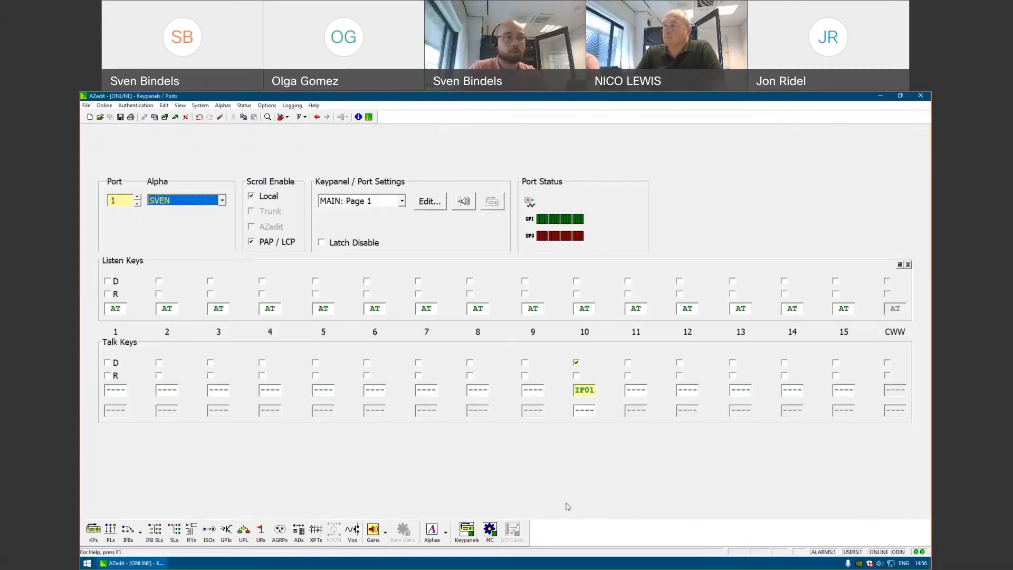
left_click(633, 389)
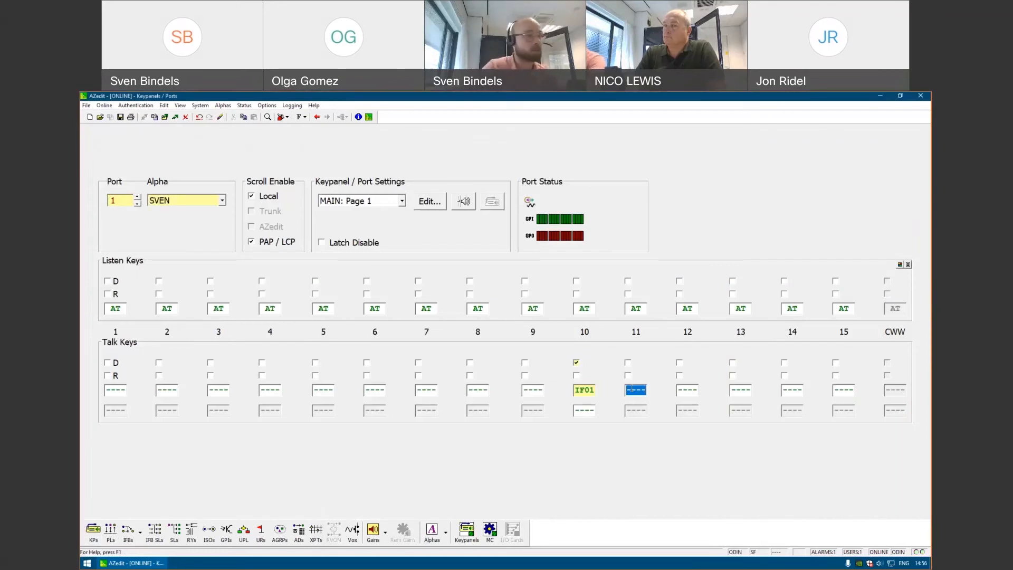
right_click(639, 391)
left_click(681, 438)
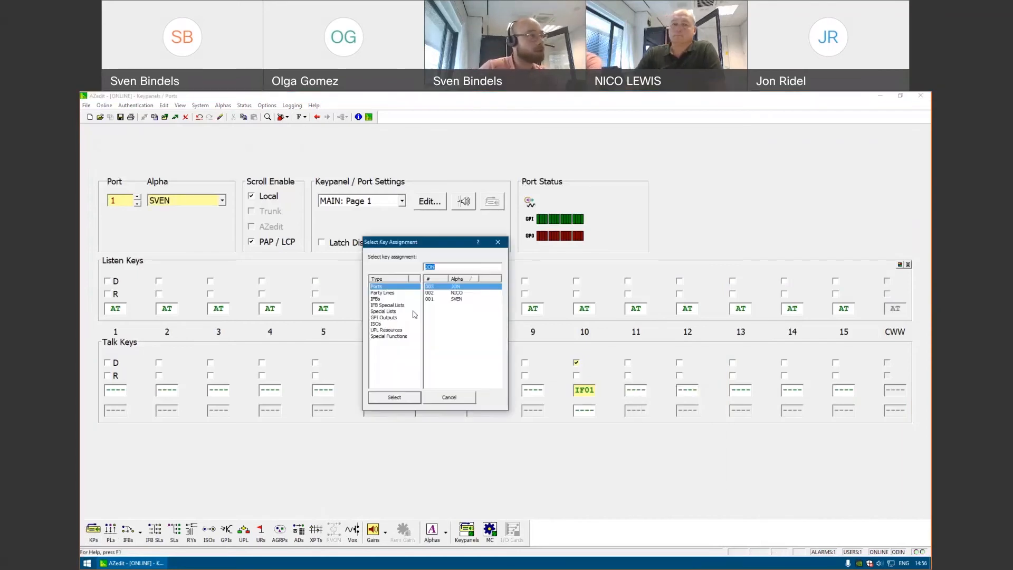
left_click(376, 324)
left_click(395, 397)
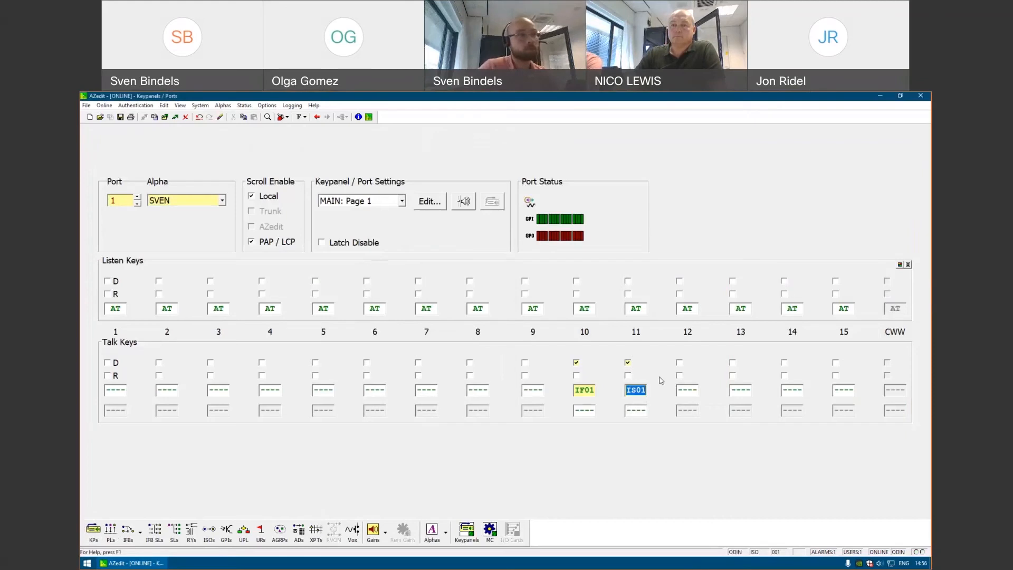
left_click(627, 364)
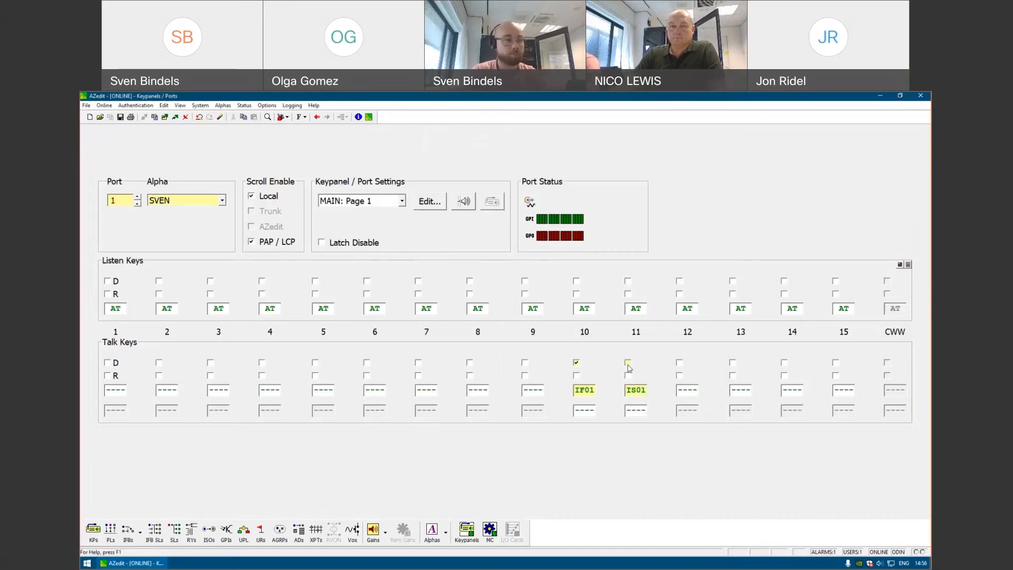
Set the output of ISO IS01 to port 2 and save it.
left_click(209, 530)
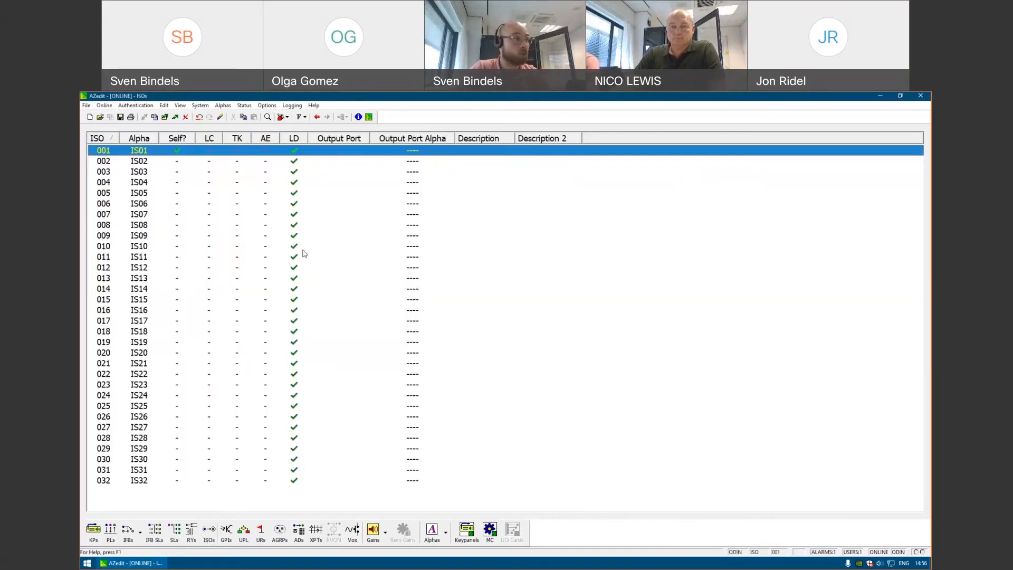
double_click(304, 155)
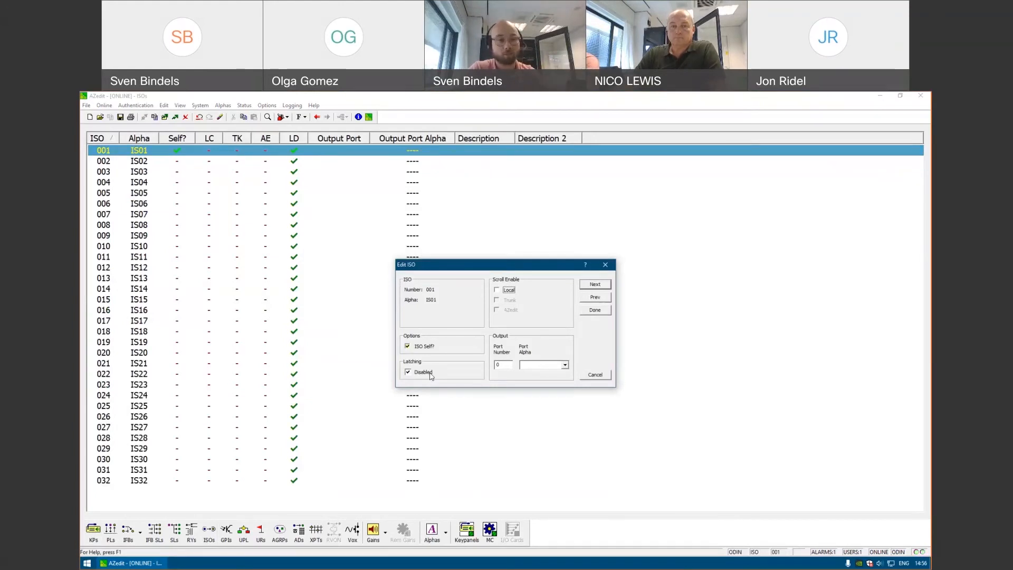
left_click(548, 365)
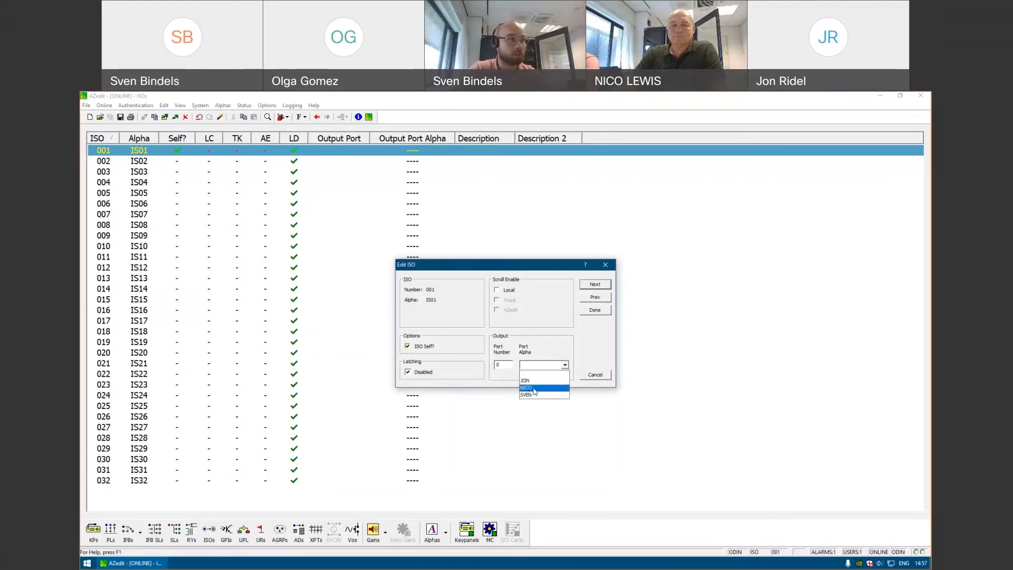
left_click(530, 389)
left_click(592, 312)
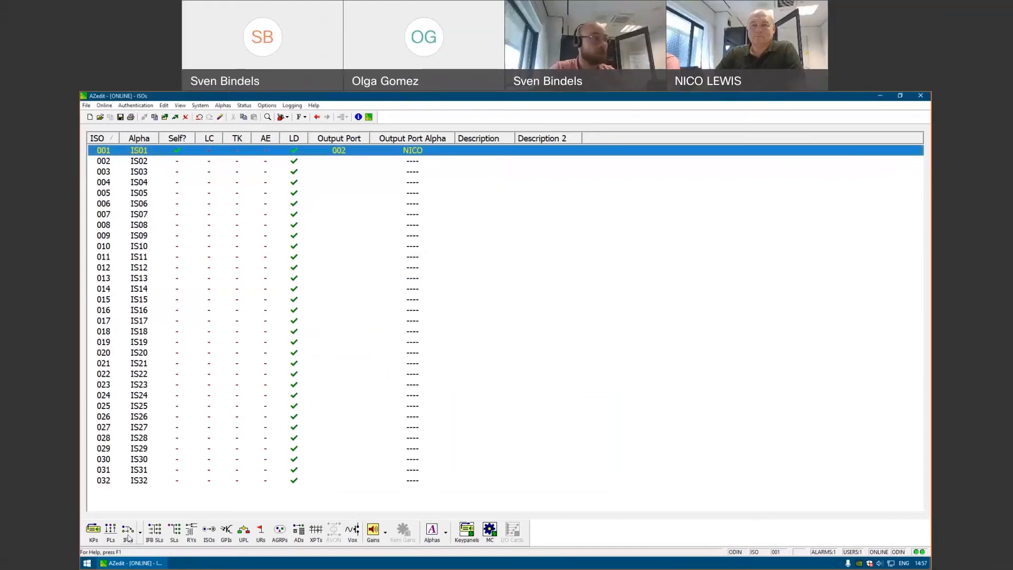
Assign port 2 to talk key 12 of the port 1 keypanel.
left_click(93, 531)
left_click(636, 410)
left_click(687, 389)
type("NICO")
key("Tab")
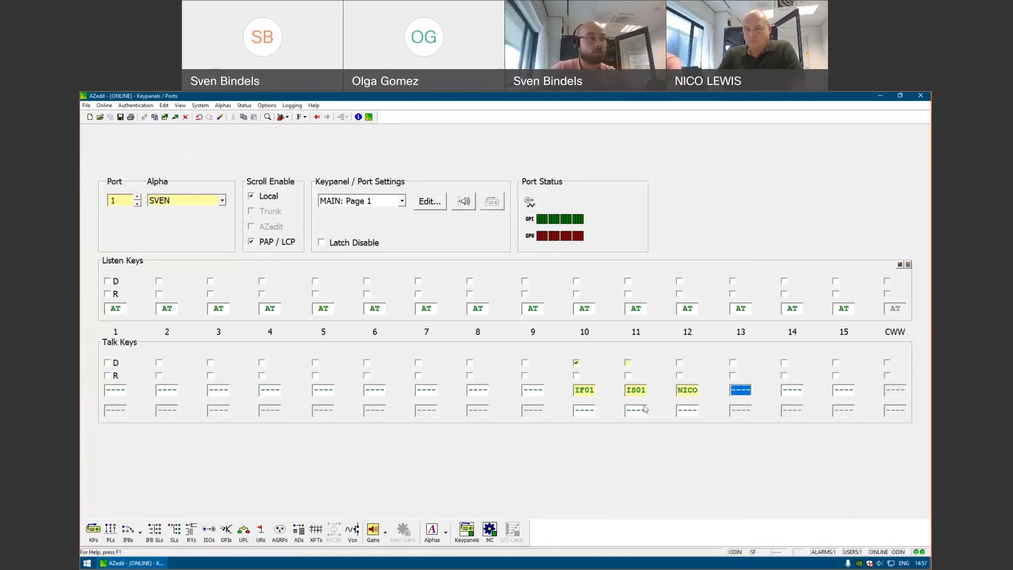
Enable the Key Labels option in the advanced configuration of port 1.
left_click(438, 203)
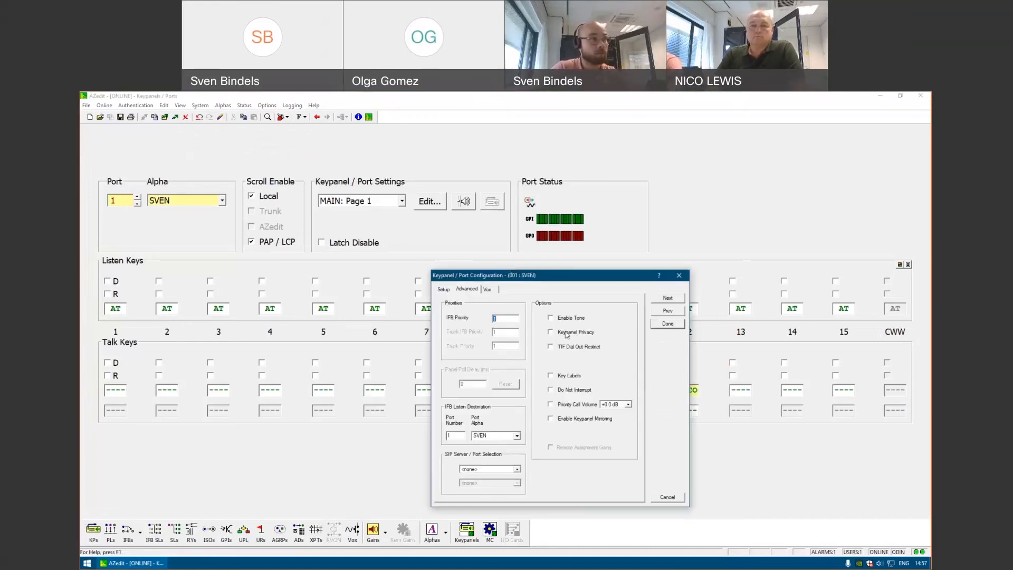
left_click(568, 376)
left_click(667, 324)
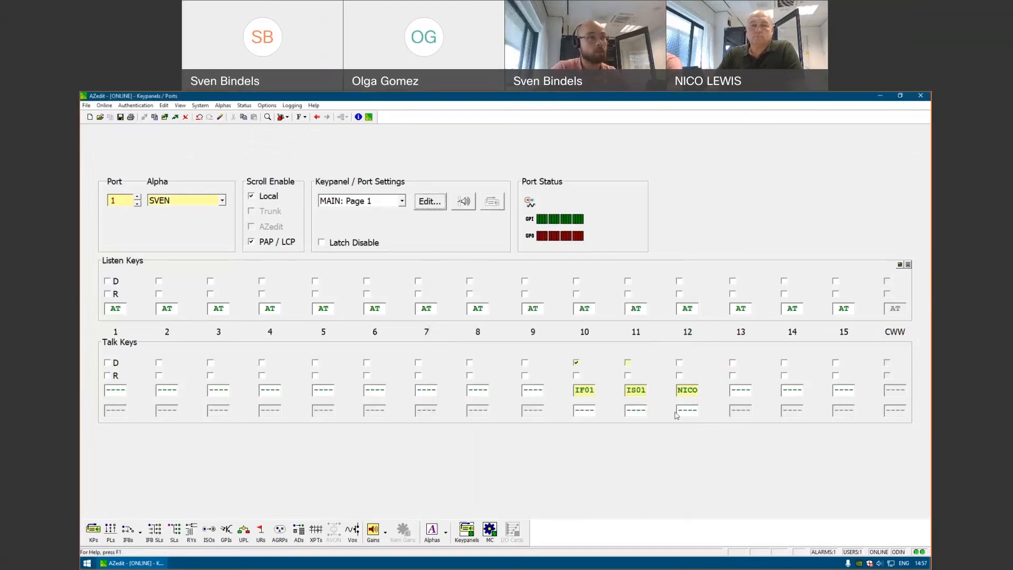
Set the key label of talk key 11 on port 1 to PERS.
double_click(636, 452)
key("BackSpace")
type("o")
key("BackSpace")
type("PERS")
key("Return")
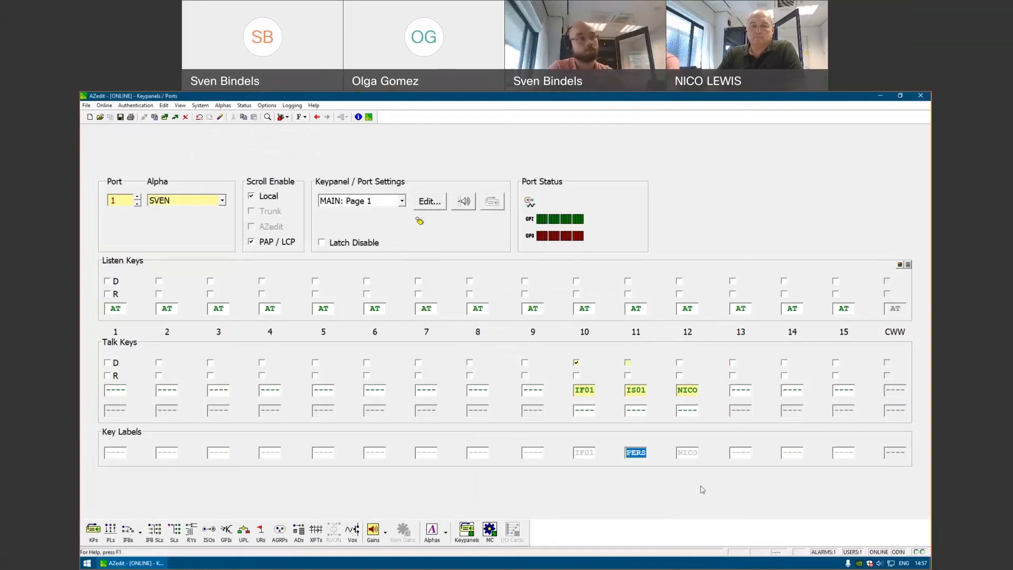
double_click(693, 454)
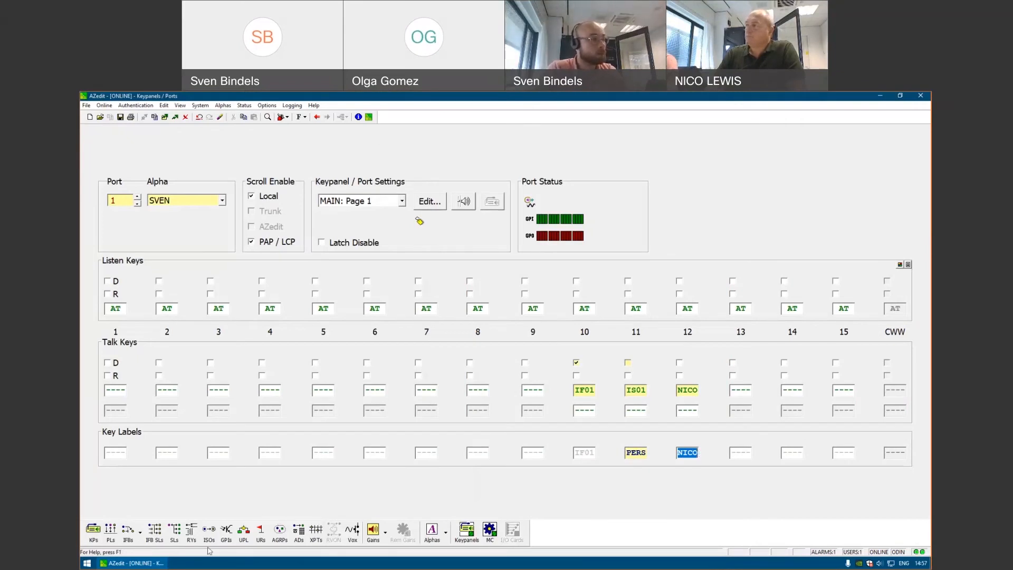
Inspect the crosspoint from port 1 to itself in the crosspoint status, and close the inspection.
left_click(320, 542)
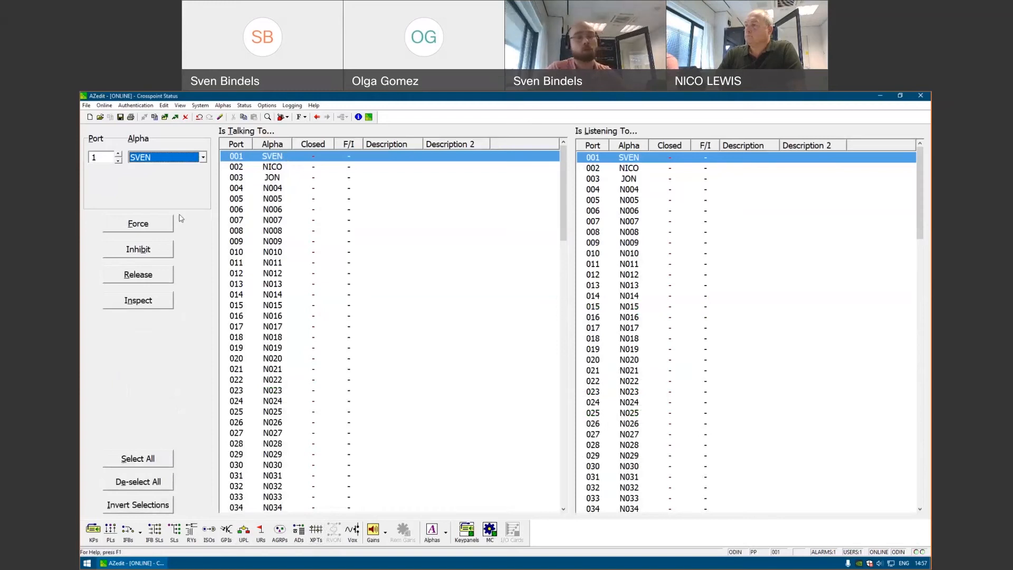
double_click(275, 159)
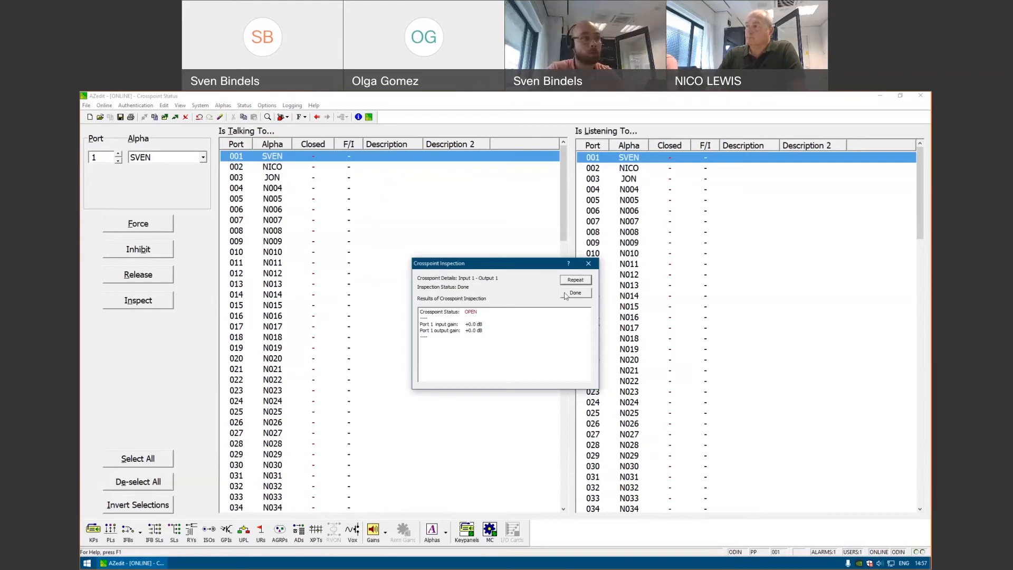
left_click(572, 293)
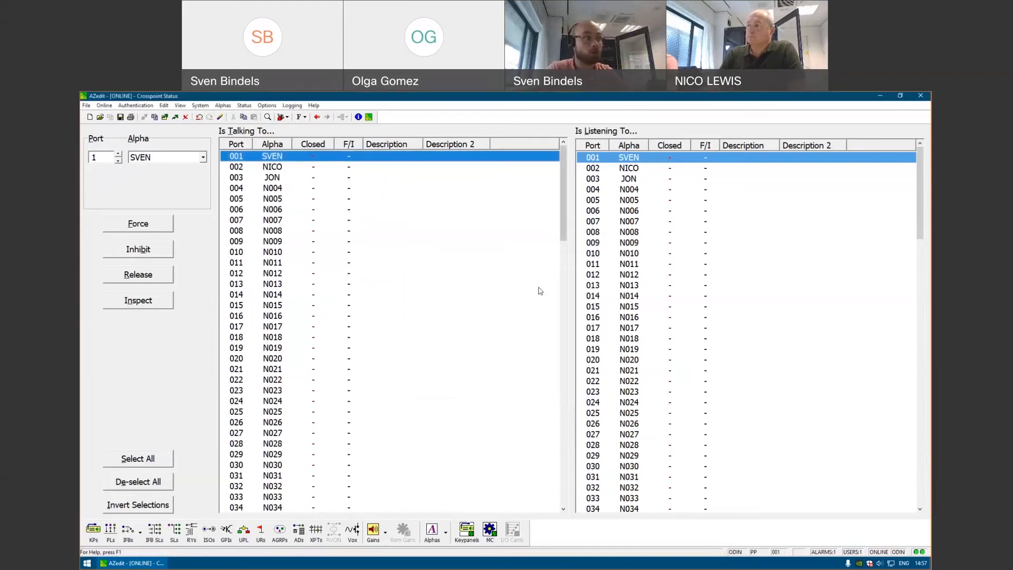
Try forcing the crosspoint from port 1 to itself, releasing it and forcing it again.
left_click(164, 228)
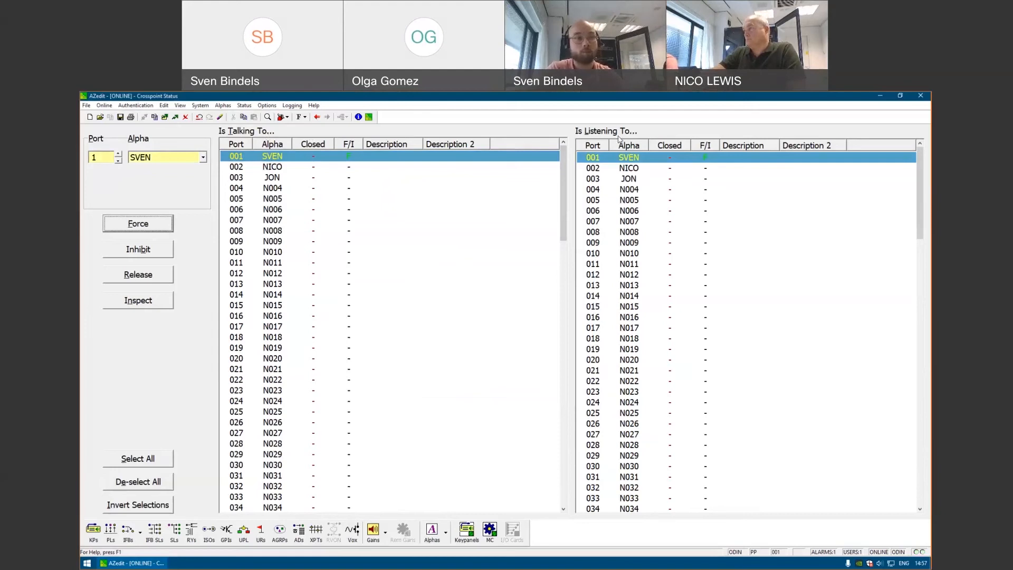
left_click(168, 157)
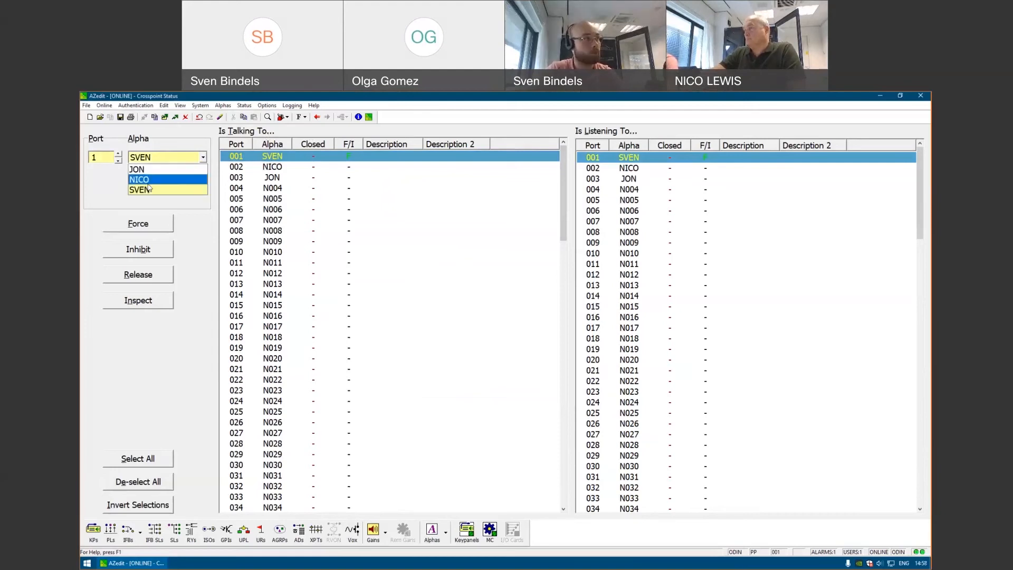
left_click(340, 153)
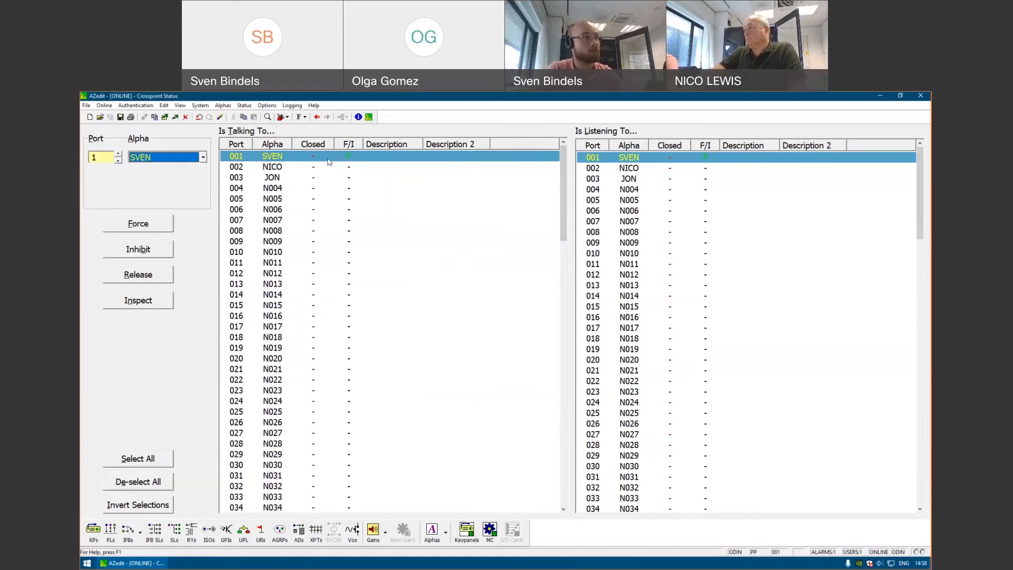
left_click(159, 280)
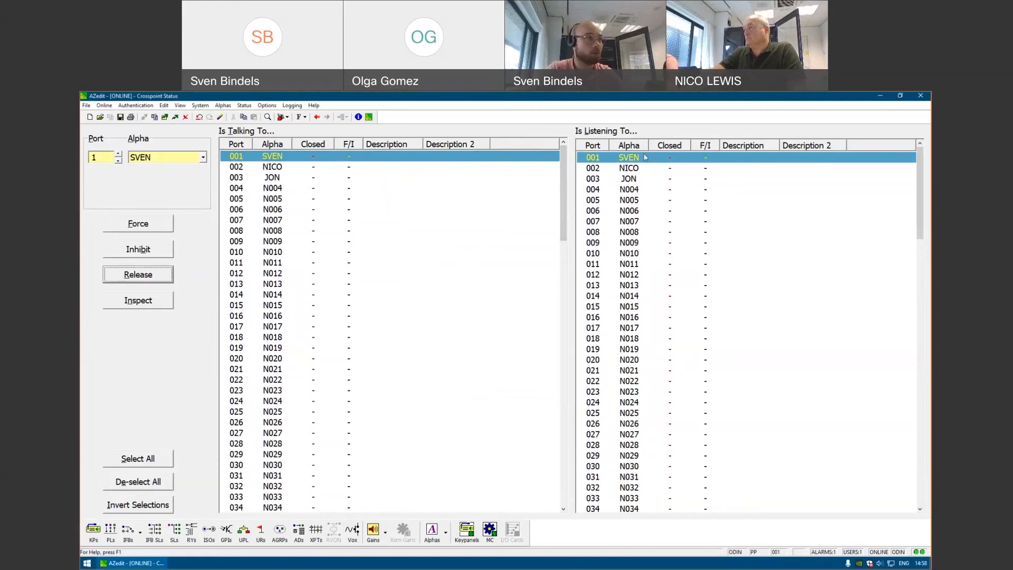
left_click(139, 227)
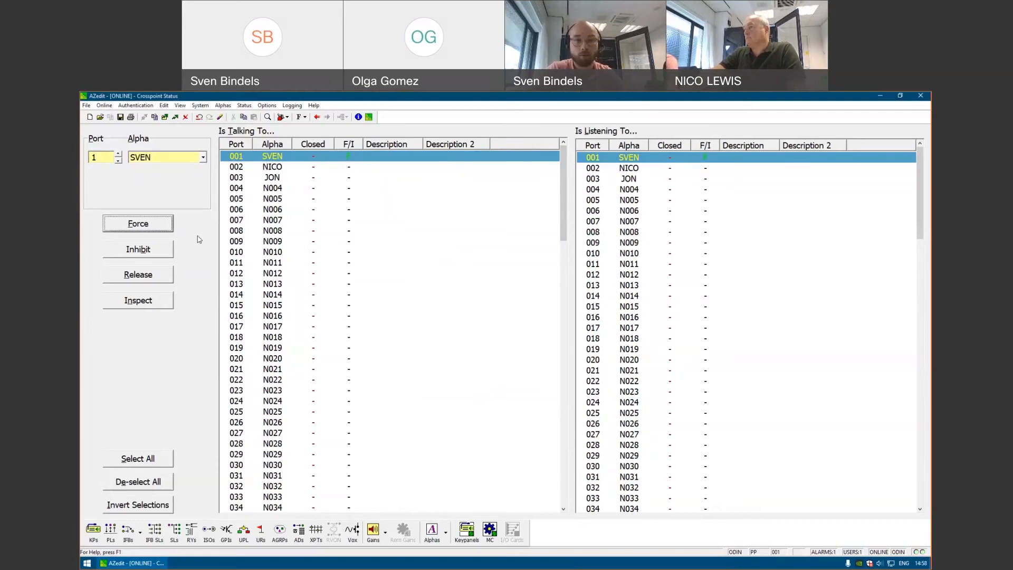
Try forcing the talk crosspoint from port 1 to port 2 and inhibiting the one to port 3.
left_click(295, 167)
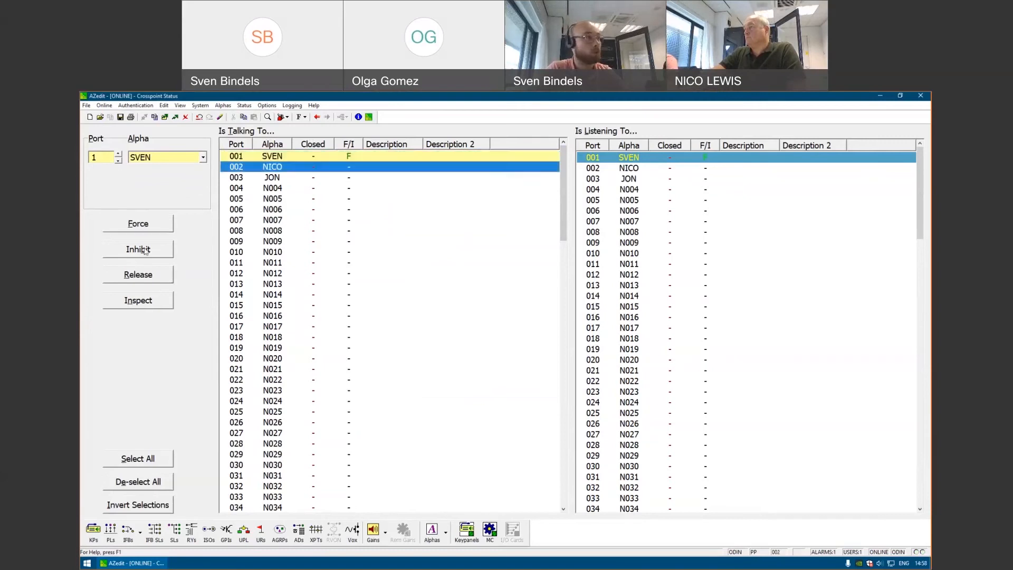
left_click(152, 230)
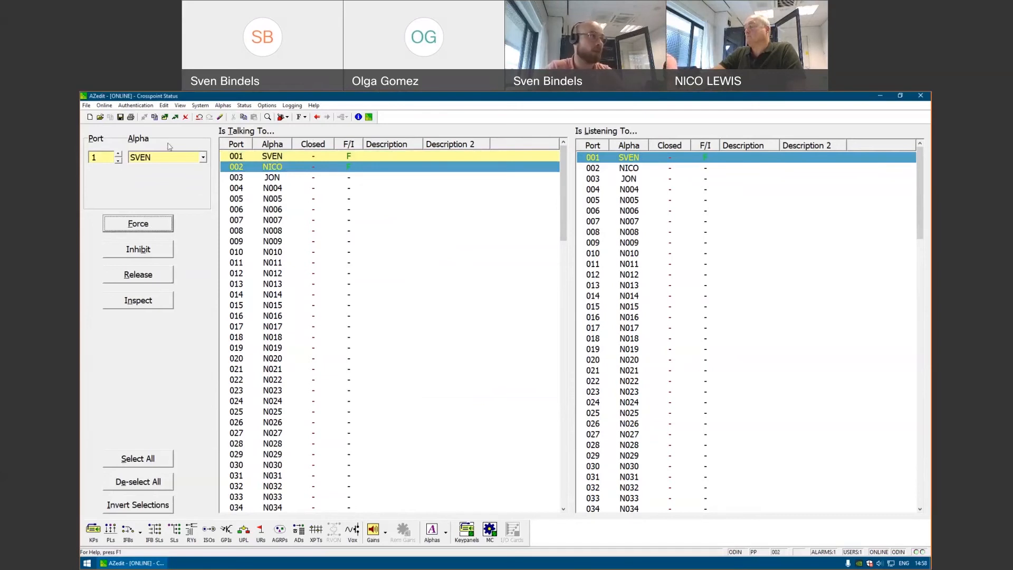
left_click(280, 181)
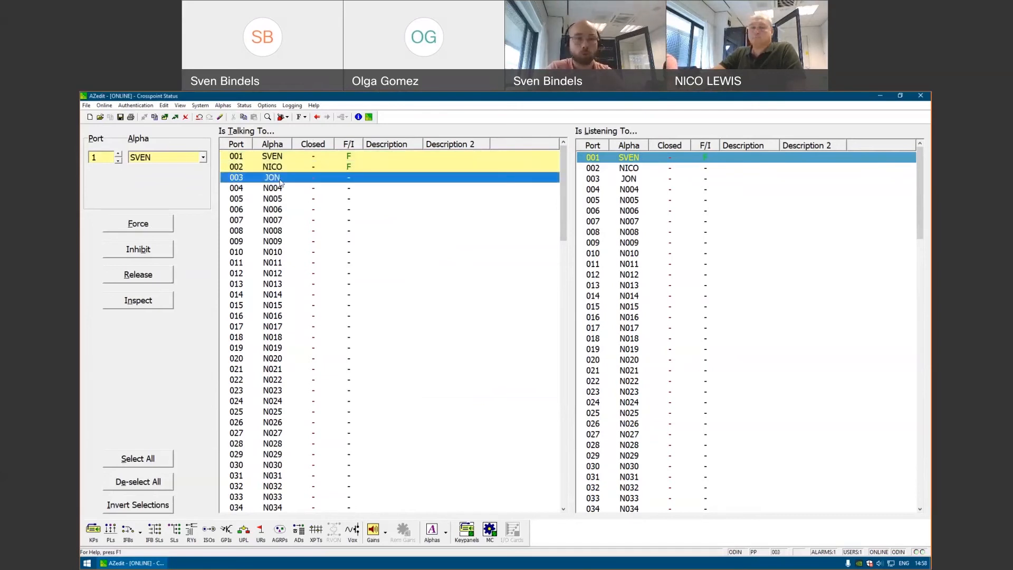
left_click(150, 254)
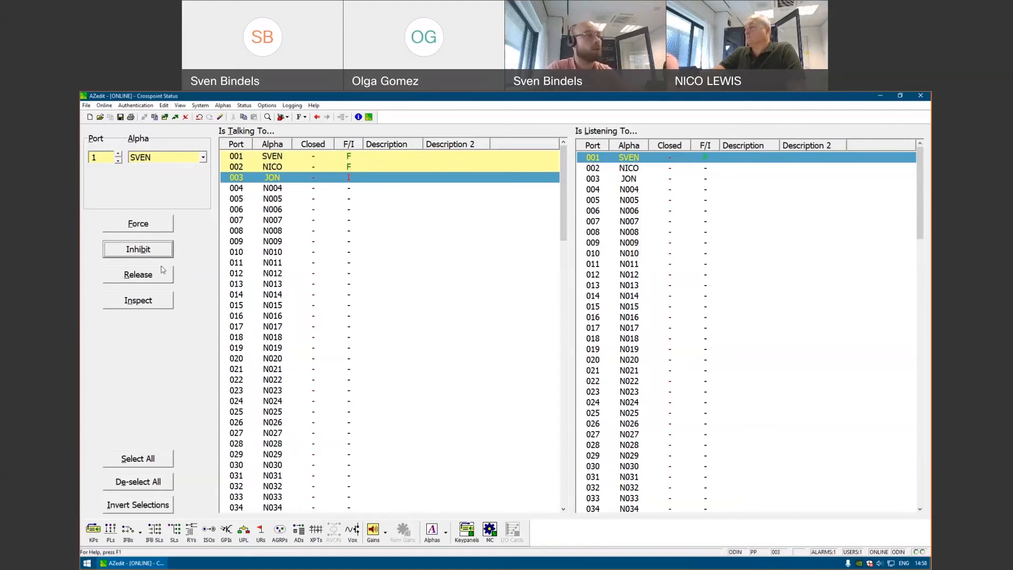
Release the forced and inhibited talk crosspoints from port 1 to ports 3, 2 and 1.
left_click(161, 275)
left_click(303, 168)
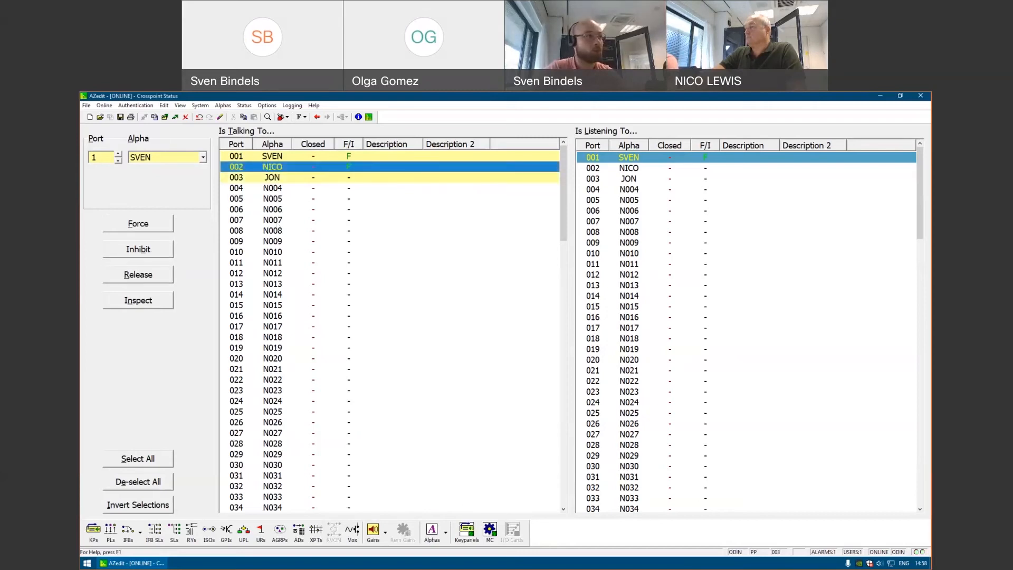
left_click(144, 275)
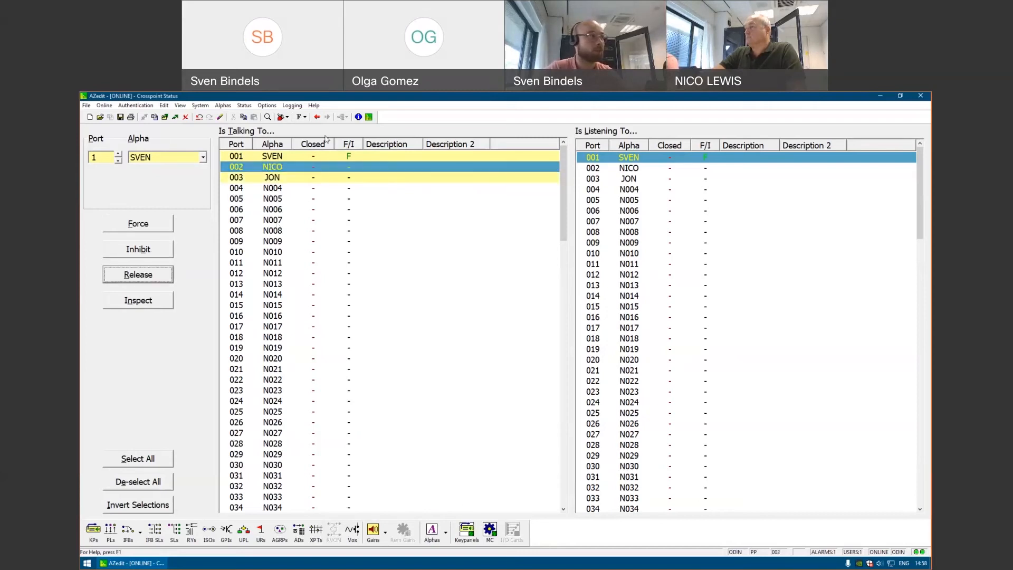
left_click(142, 277)
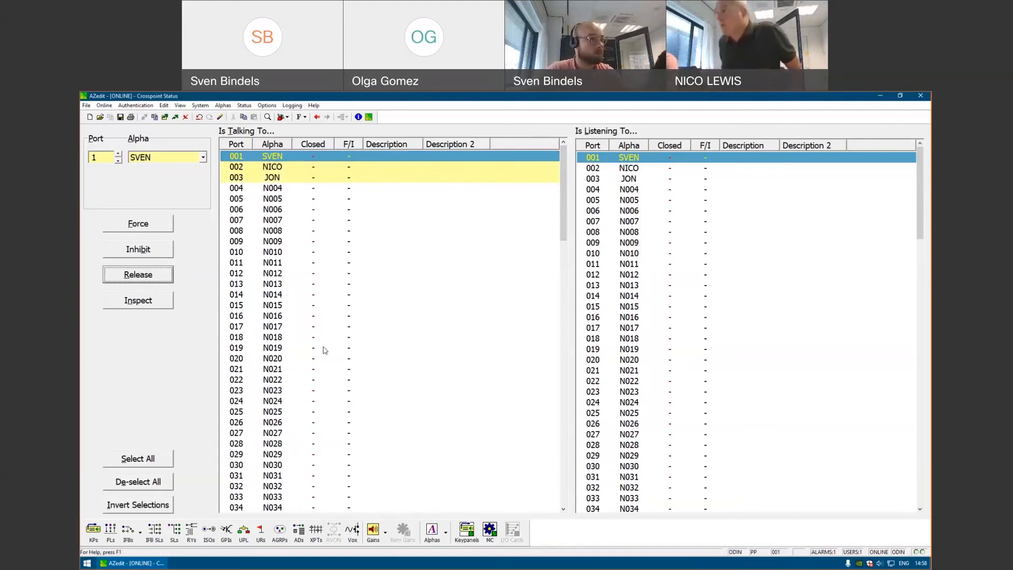
Open the gains configuration with Crosspoint Gains as the gain type.
left_click(373, 530)
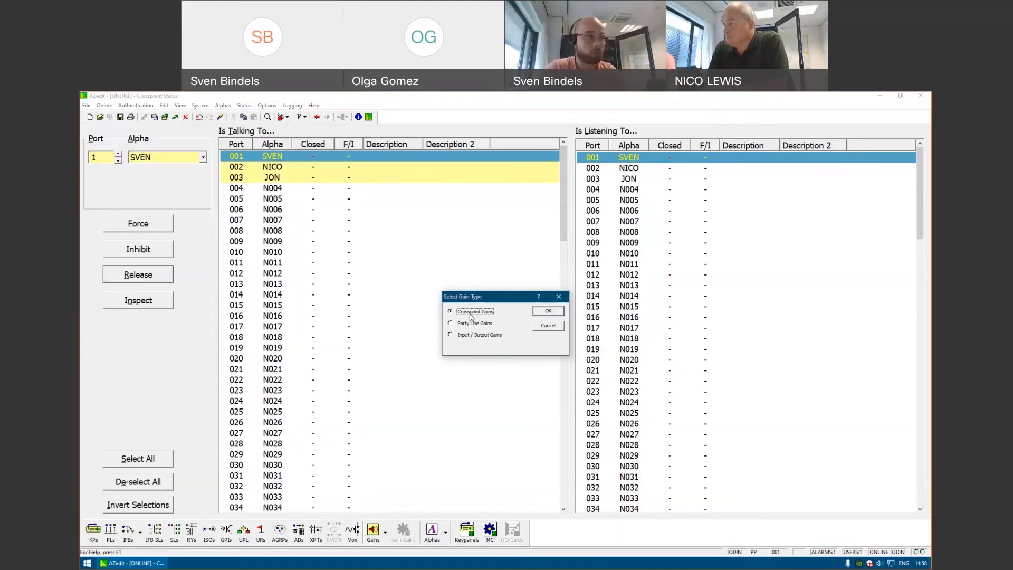
left_click(489, 326)
left_click(484, 336)
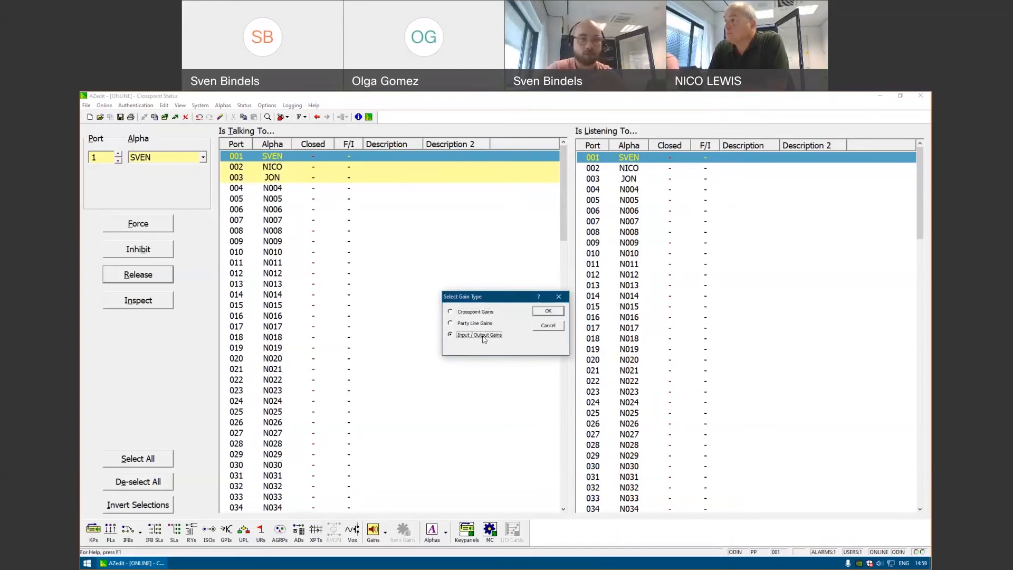
left_click(482, 312)
left_click(558, 313)
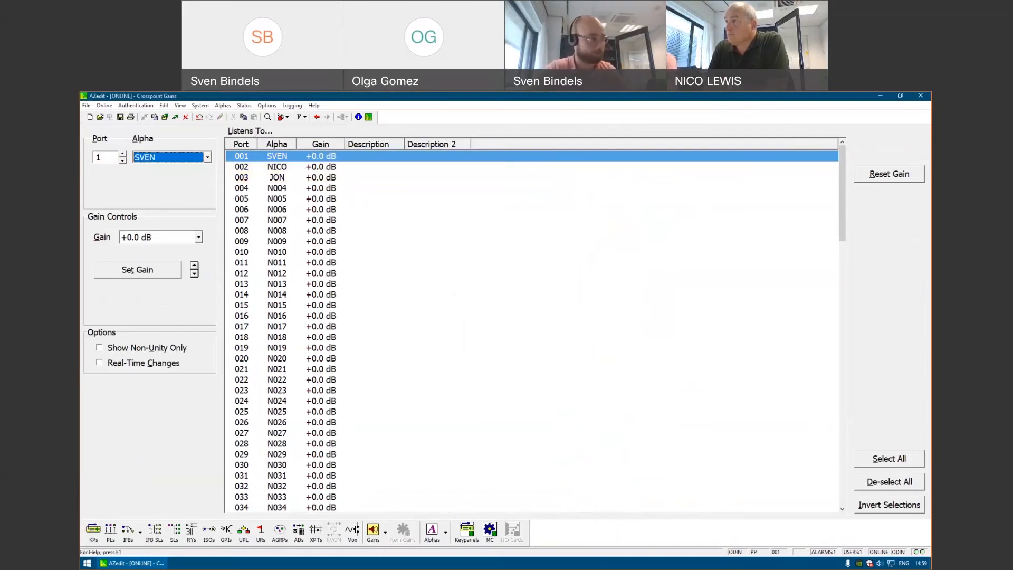
Look through the selectable ports and the gain values available for port 1 listening to port 5.
left_click(196, 156)
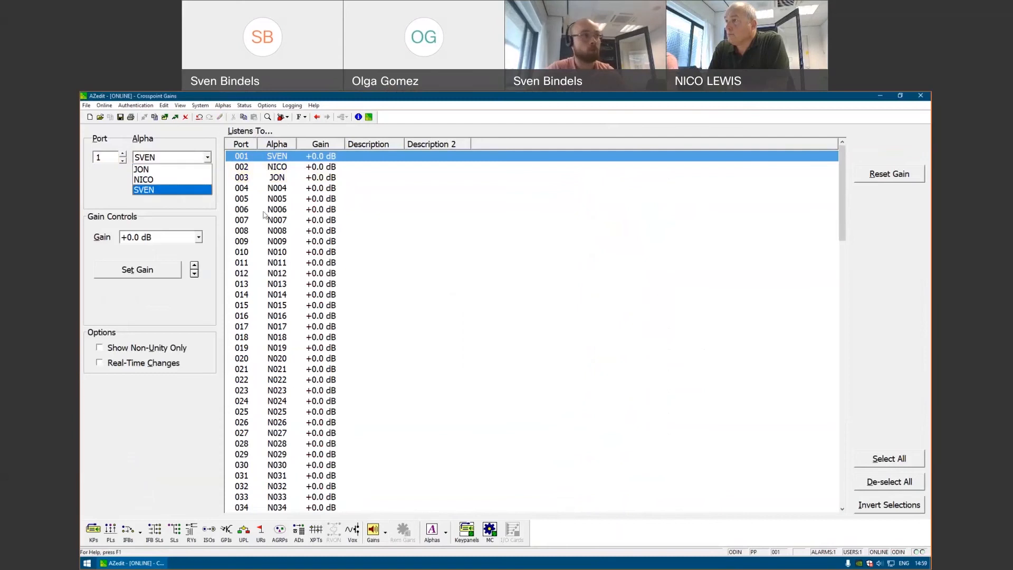
left_click(325, 176)
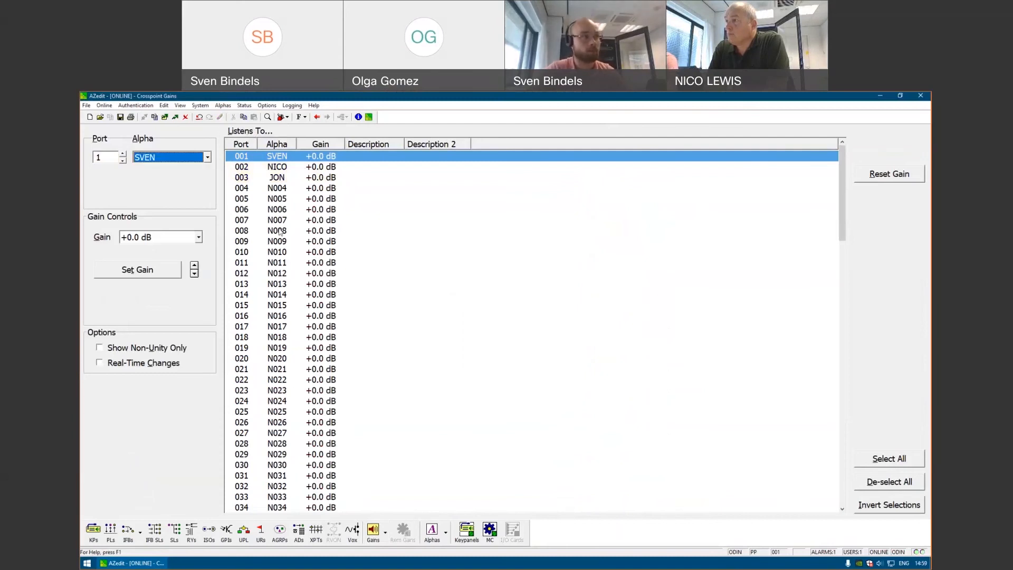
left_click(308, 198)
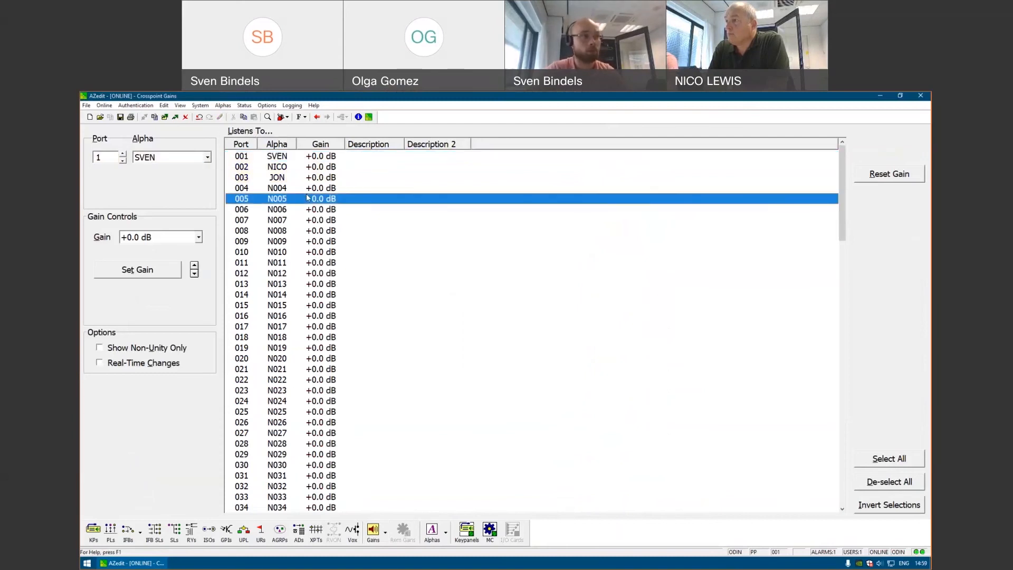
left_click(180, 239)
scroll(179, 350, "down", 2)
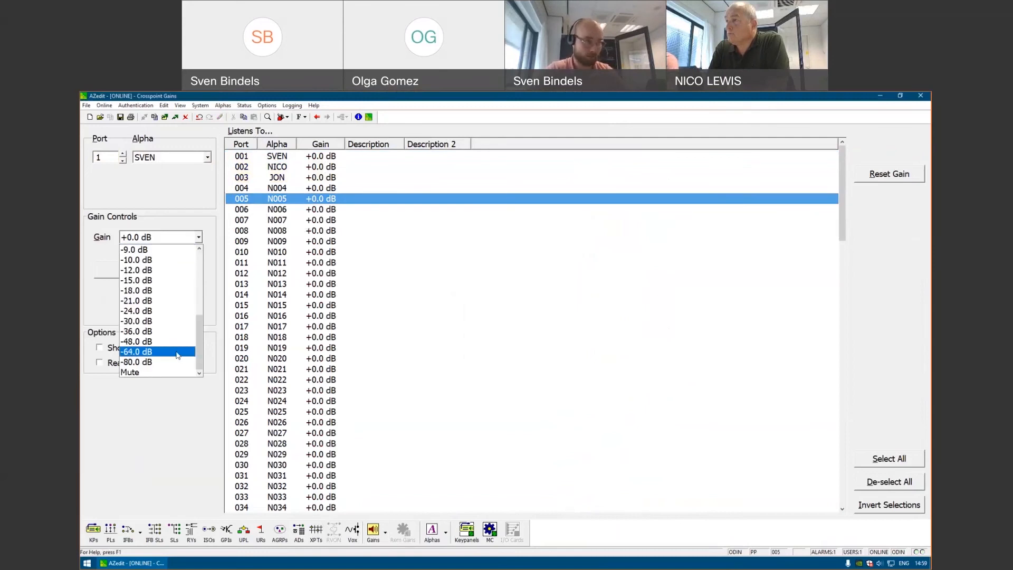
scroll(175, 352, "up", 3)
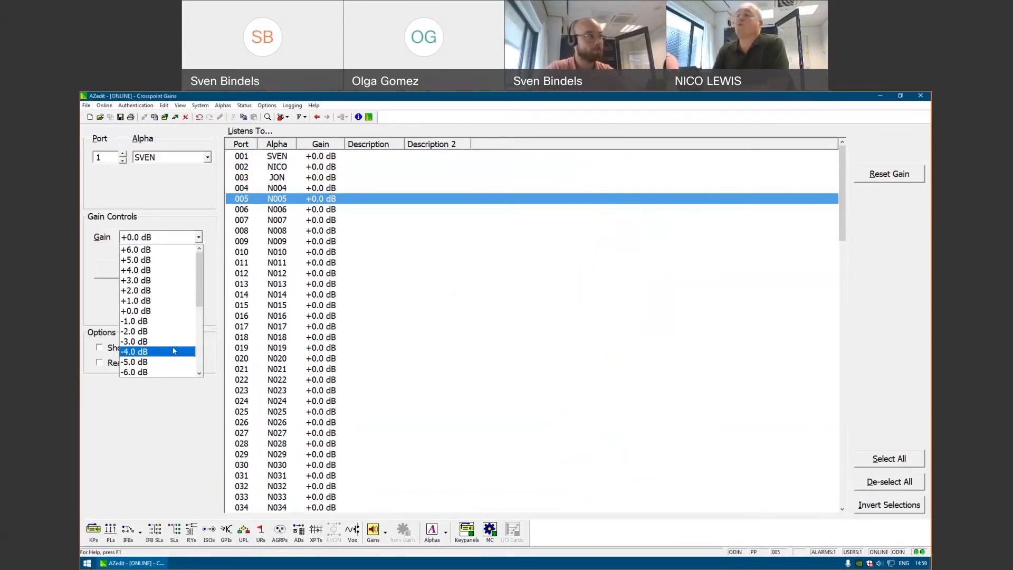
left_click(192, 205)
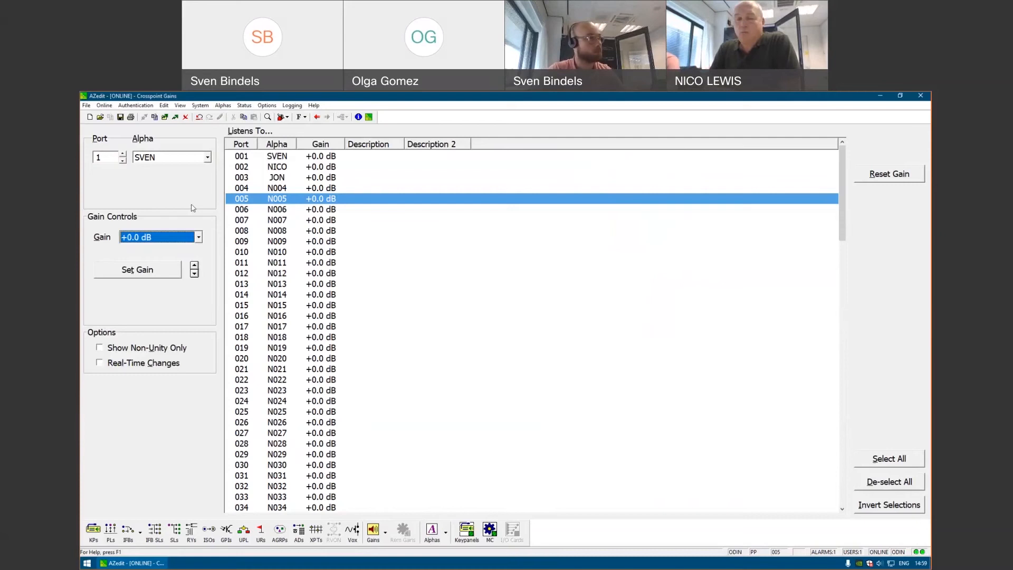
Enable real-time changes for the crosspoint gains and briefly filter the list to non-unity entries only.
left_click(179, 364)
left_click(184, 350)
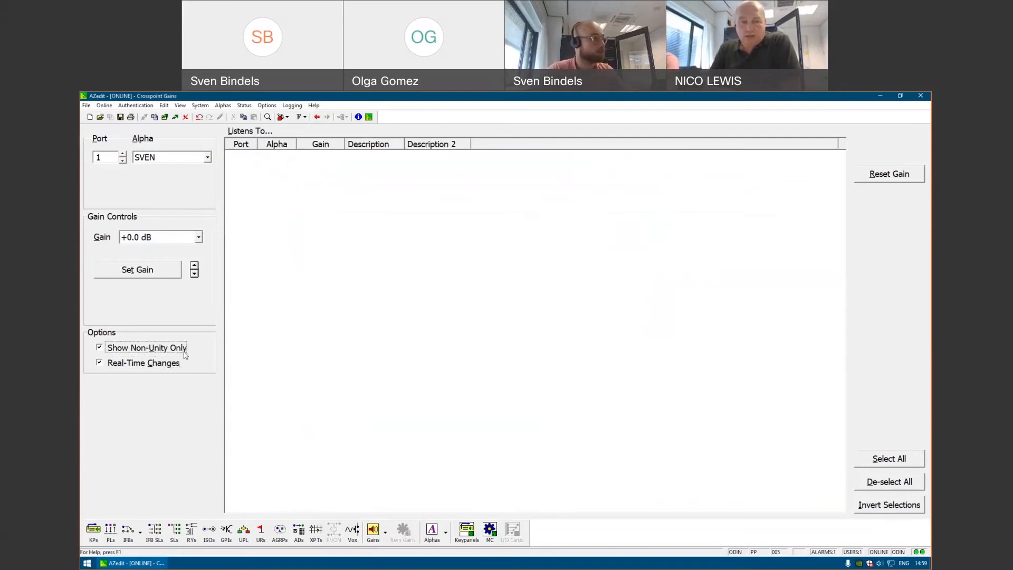
left_click(185, 349)
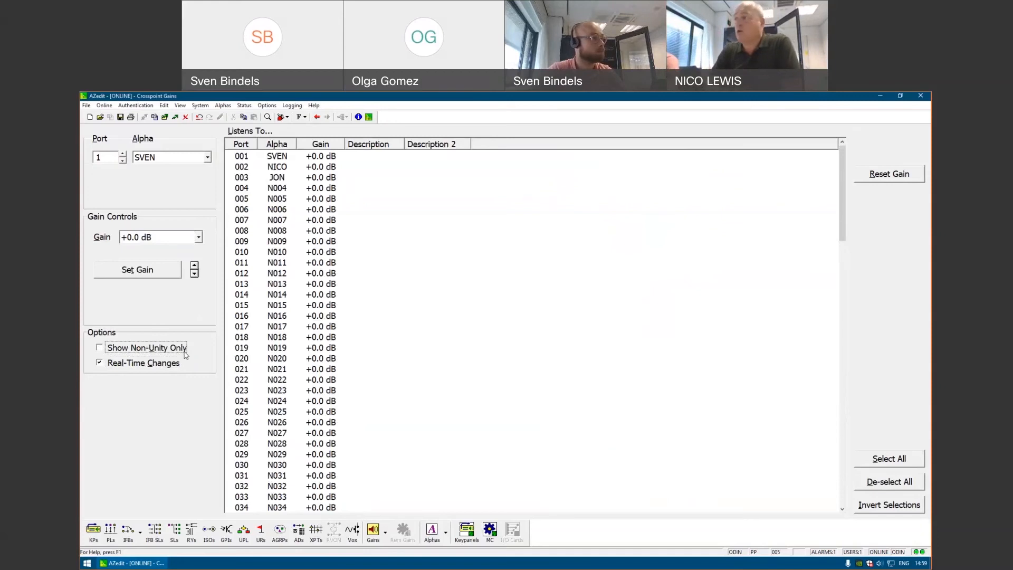
Set the crosspoint gain at which port 1 listens to itself to +1.0 dB.
left_click(570, 156)
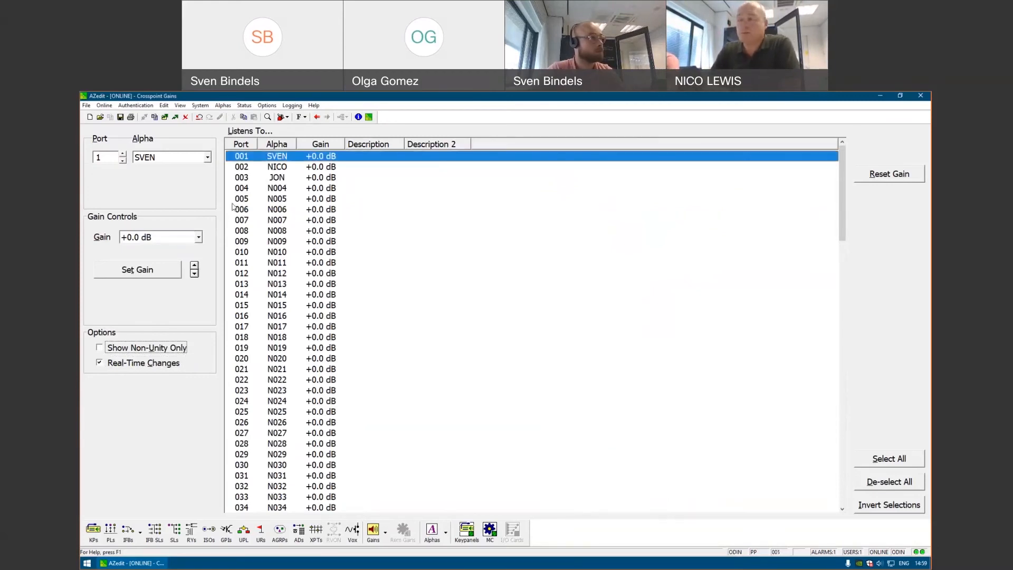
left_click(163, 236)
scroll(160, 320, "up", 2)
left_click(158, 294)
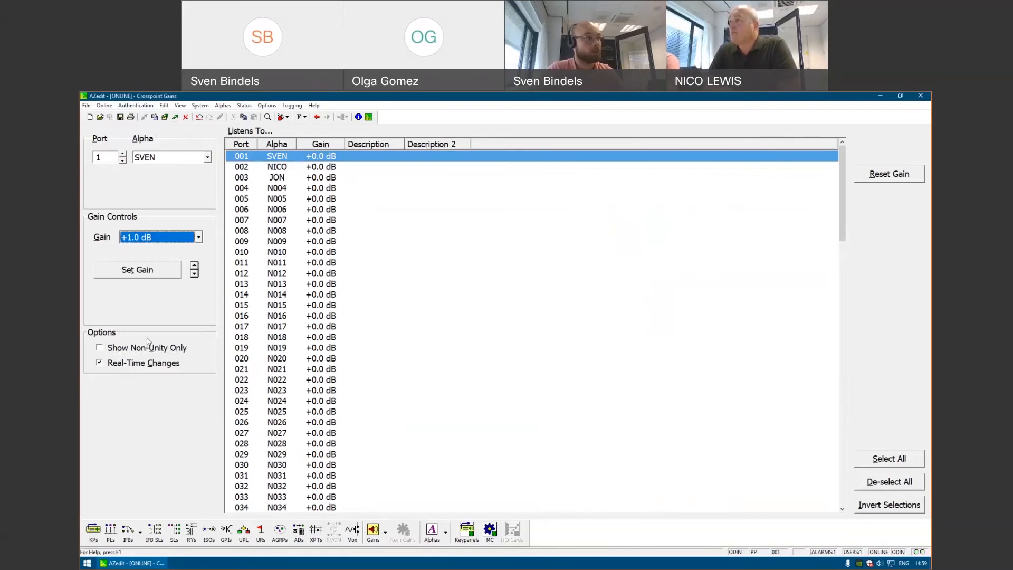
left_click(137, 270)
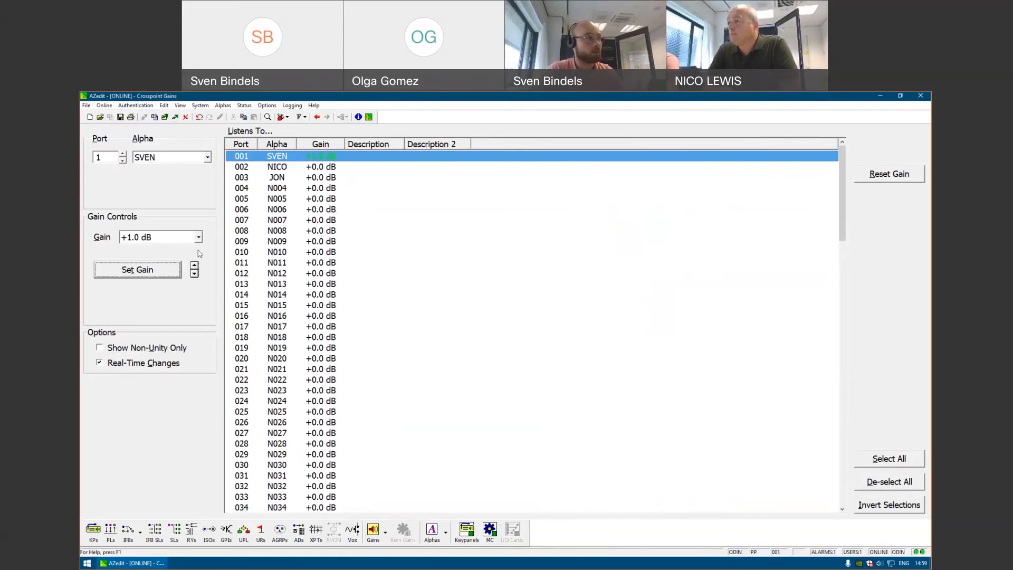
Set the crosspoint gain at which port 1 listens to port 2 to +5.0 dB.
left_click(291, 168)
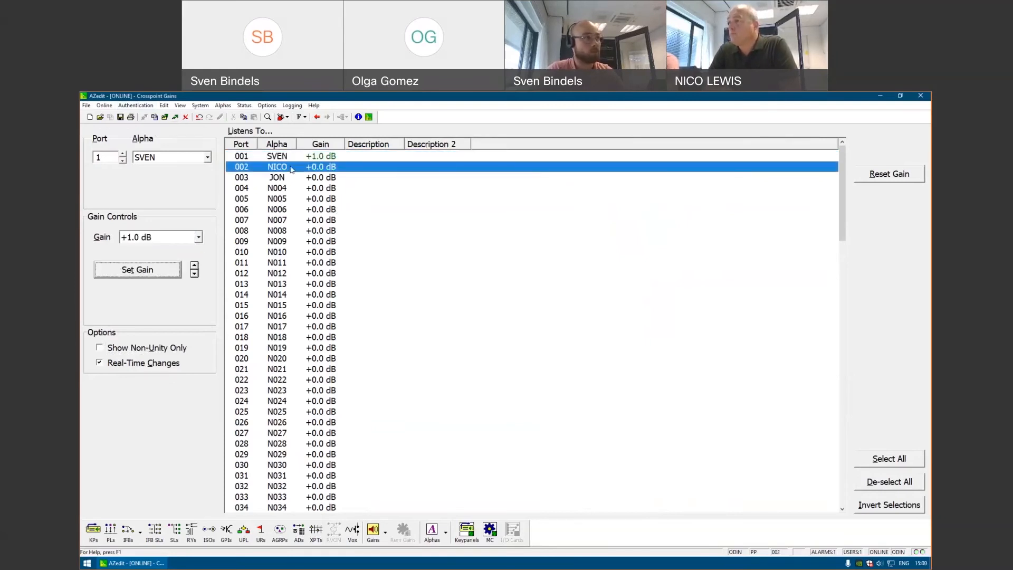
left_click(158, 239)
left_click(149, 260)
left_click(136, 268)
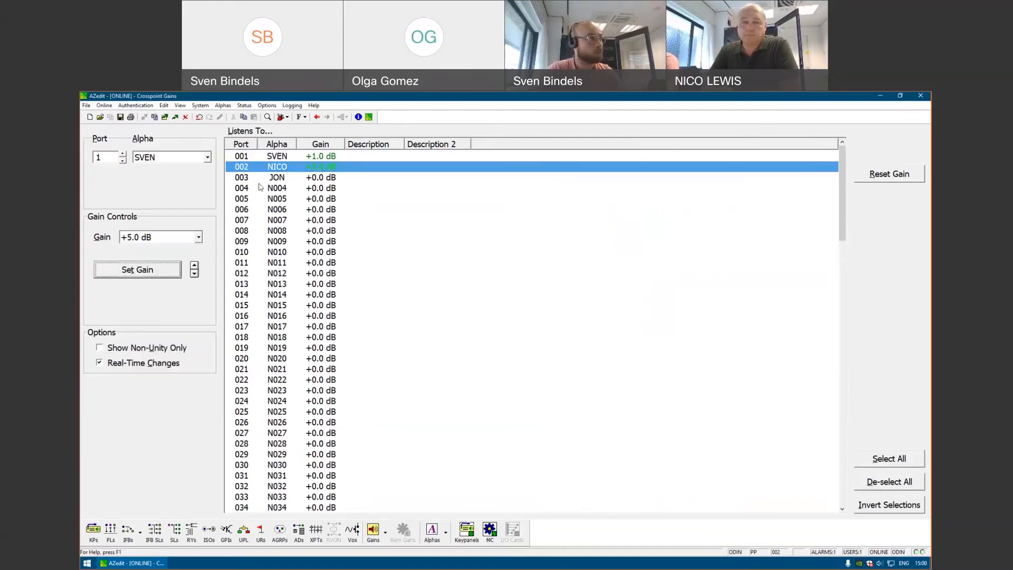
Set the gain at which port 1 listens to port 3 to -6.0 dB, and briefly show only the non-unity gains.
left_click(164, 238)
scroll(163, 280, "down", 2)
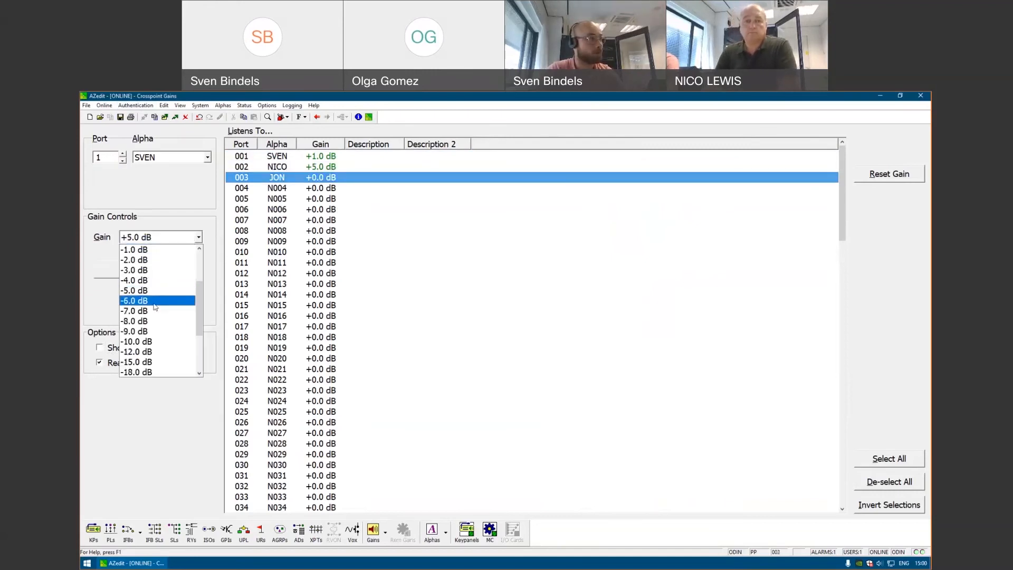
left_click(158, 298)
left_click(158, 270)
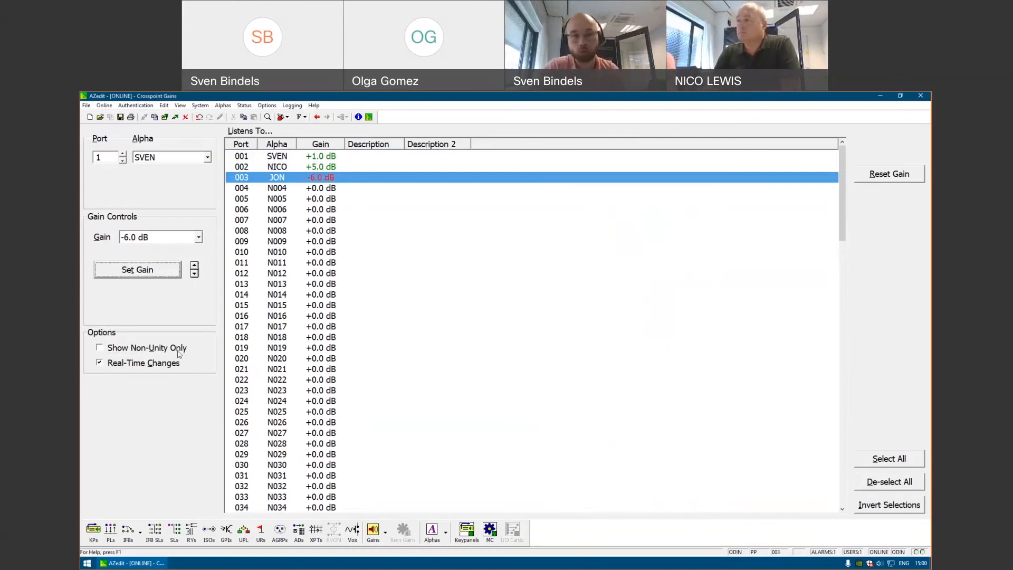
left_click(179, 349)
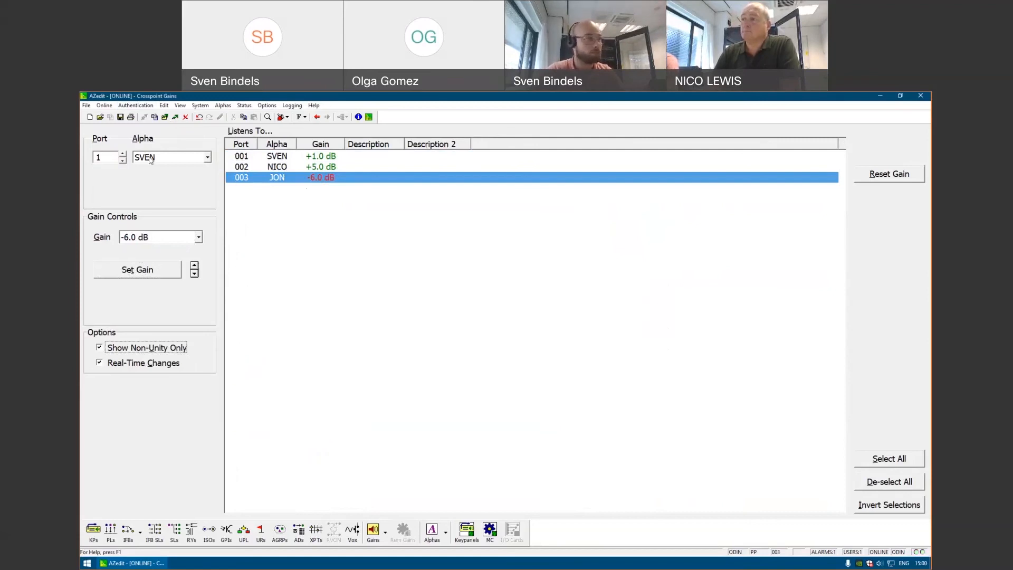
left_click(169, 348)
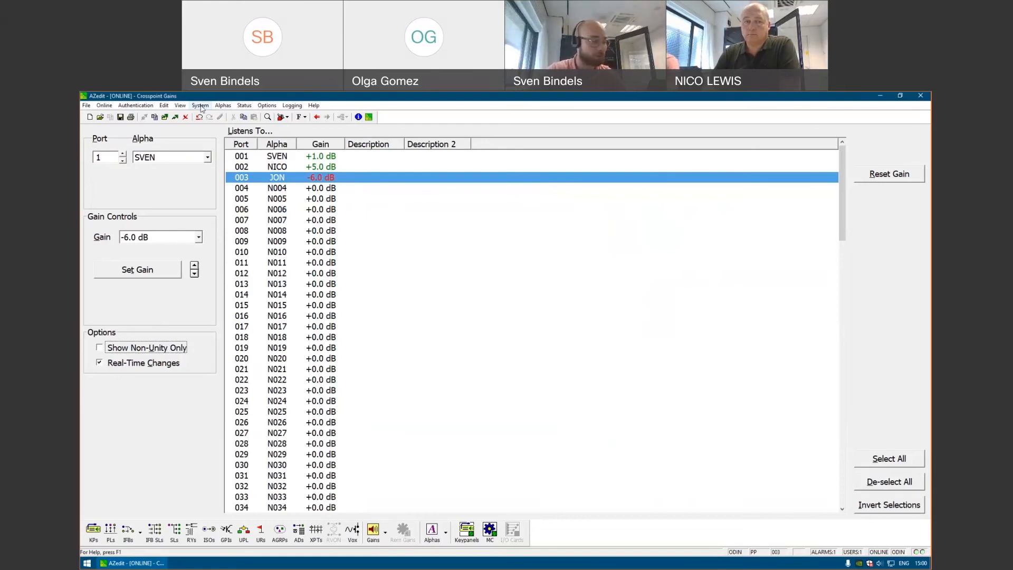
Inspect the port status list, switching the enhanced status display on and off again.
left_click(245, 107)
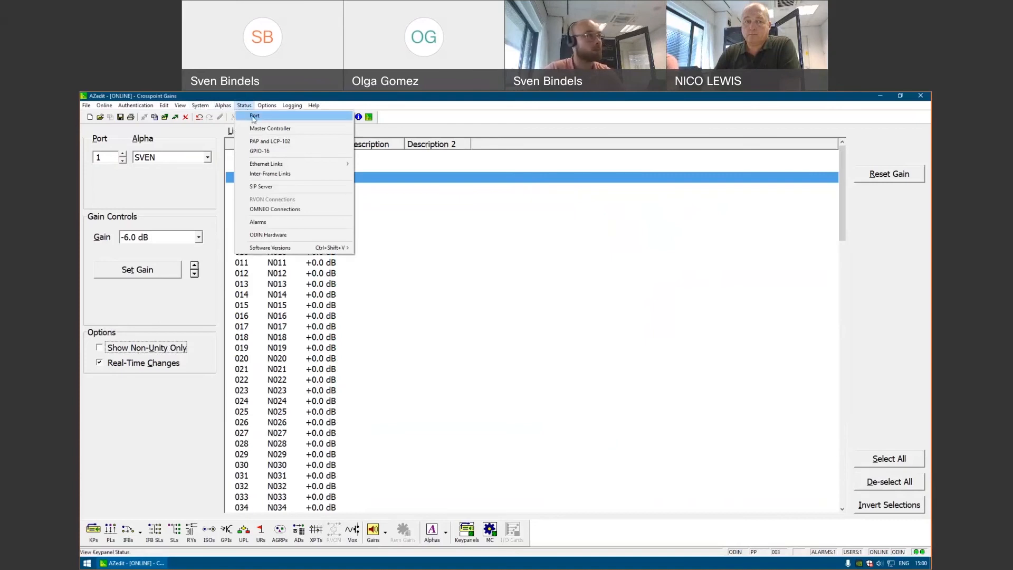
left_click(254, 117)
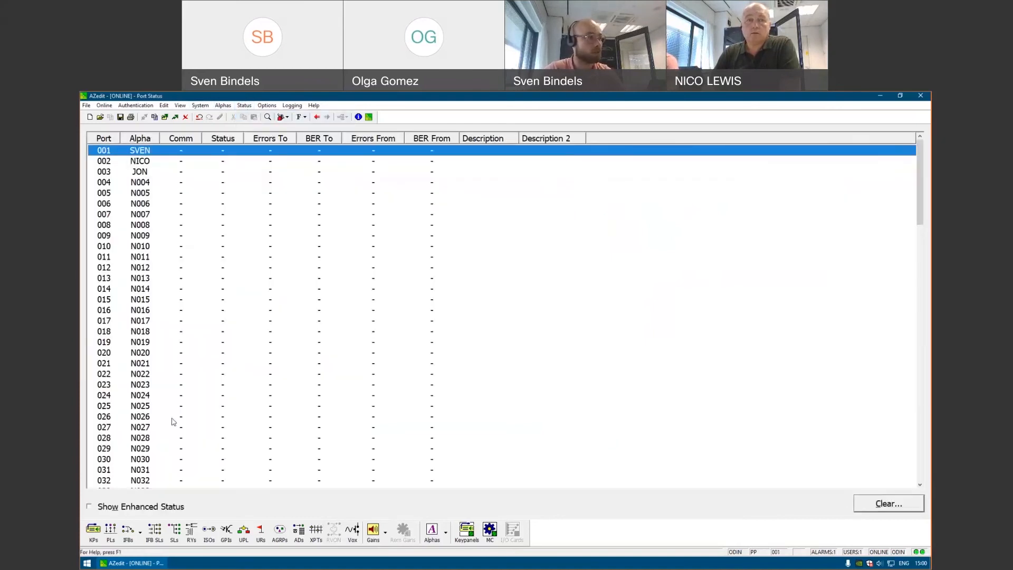
left_click(168, 508)
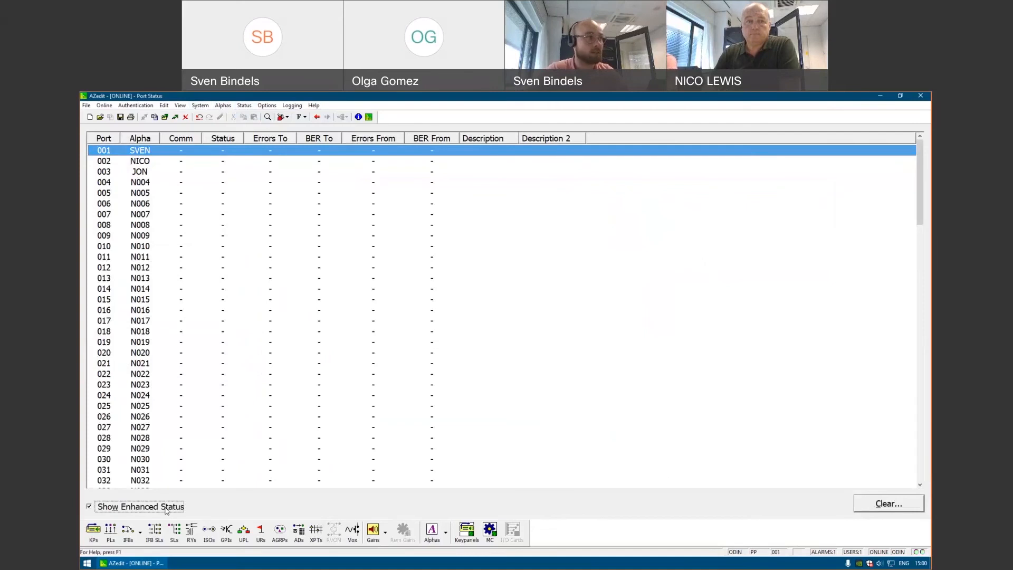
left_click(166, 508)
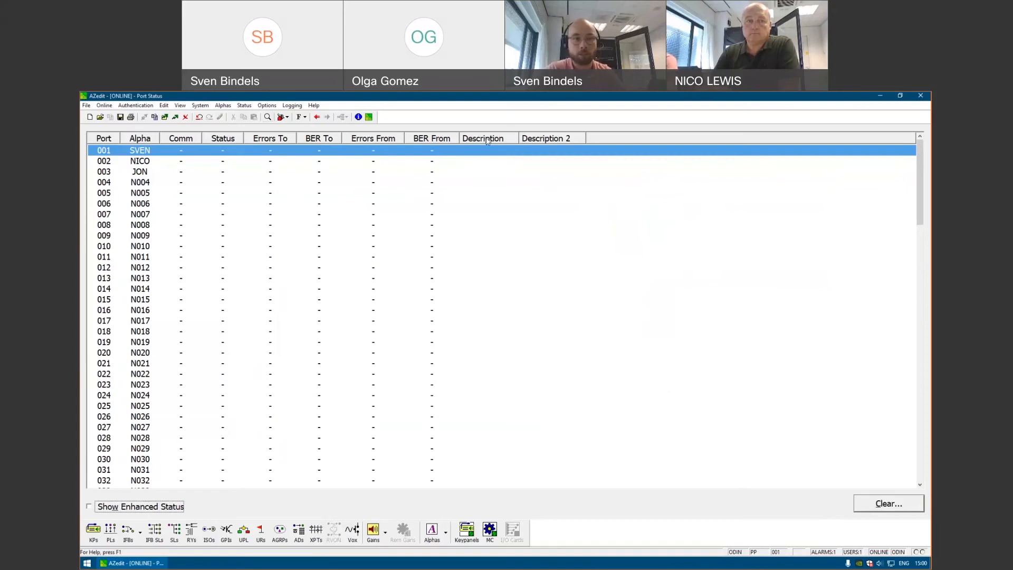
Look over the available status views, including software versions, and open the intercom alarms list.
left_click(245, 106)
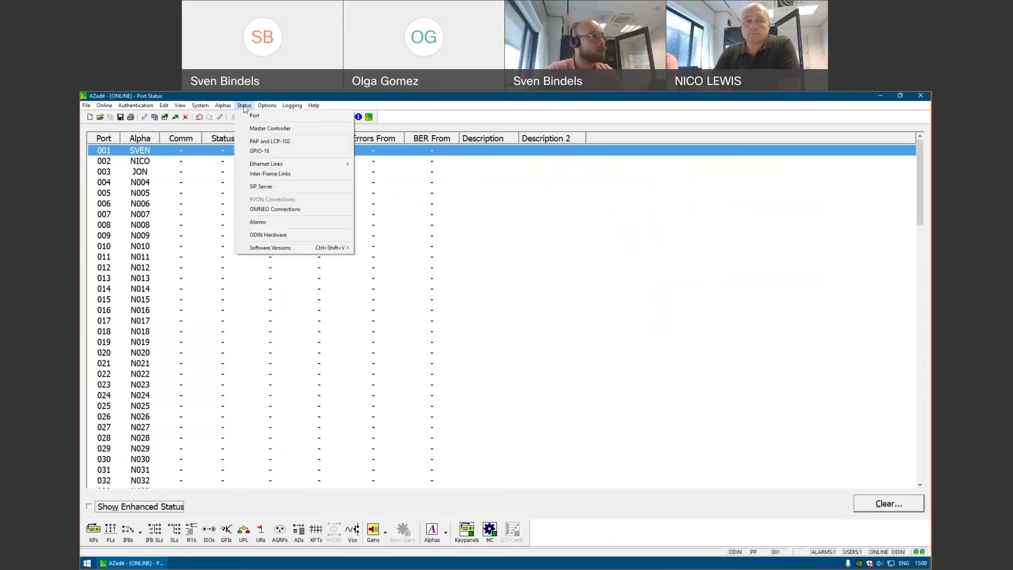
mouse_move(295, 250)
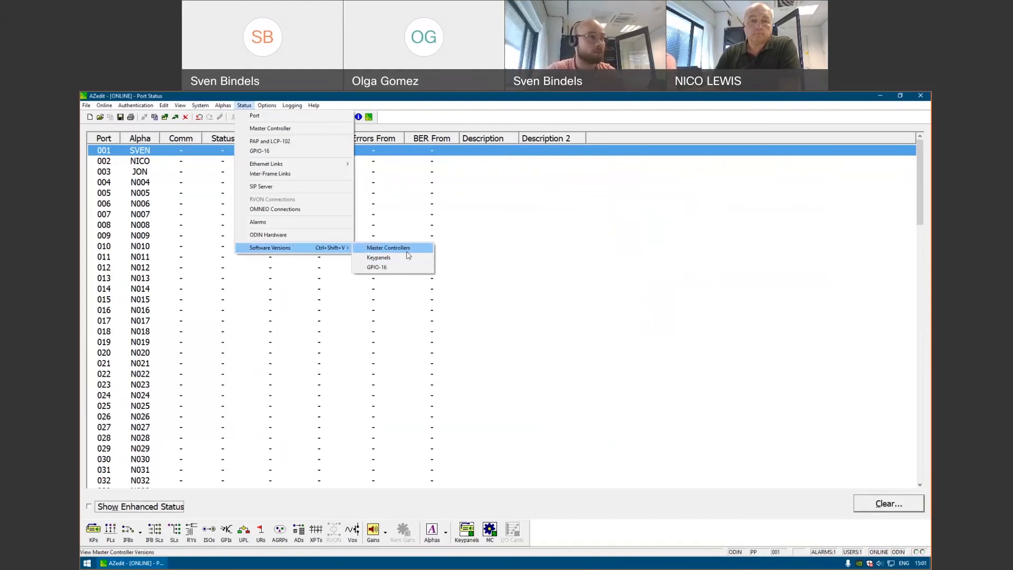
left_click(310, 224)
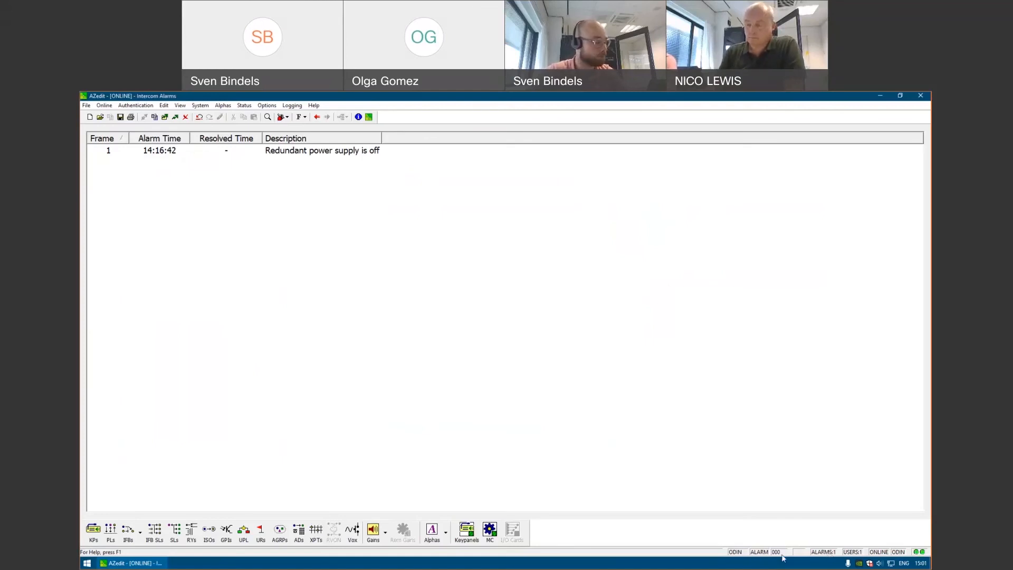
Apply the current green (0, 255, 0) as the background of port 1 in the keypanel color key assignments.
left_click(200, 105)
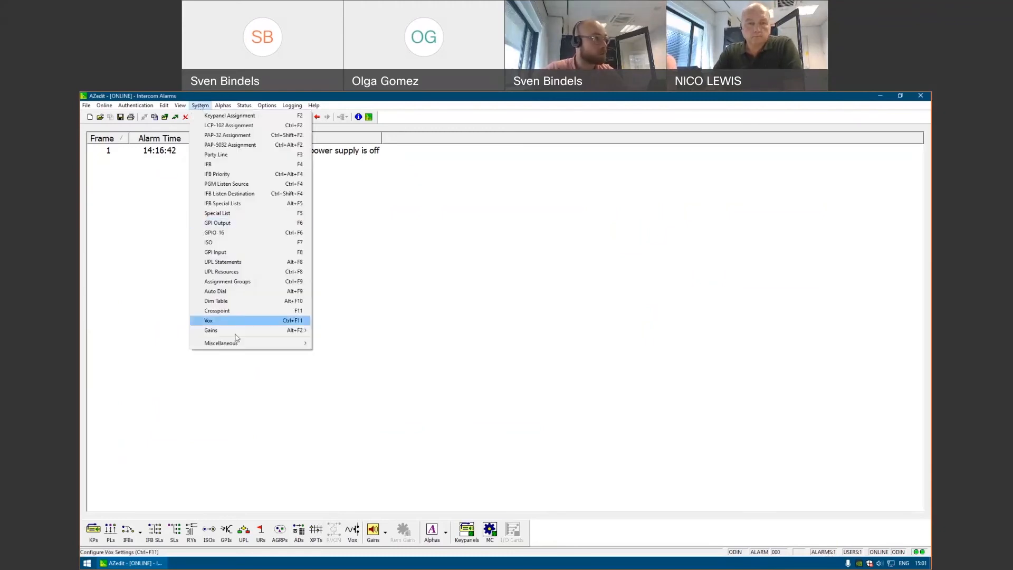
mouse_move(239, 346)
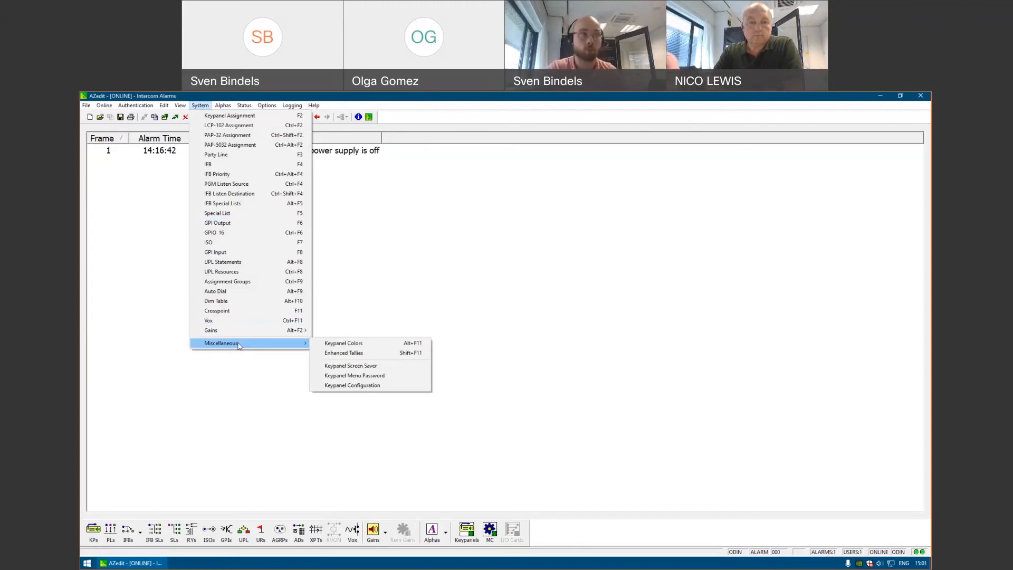
left_click(339, 345)
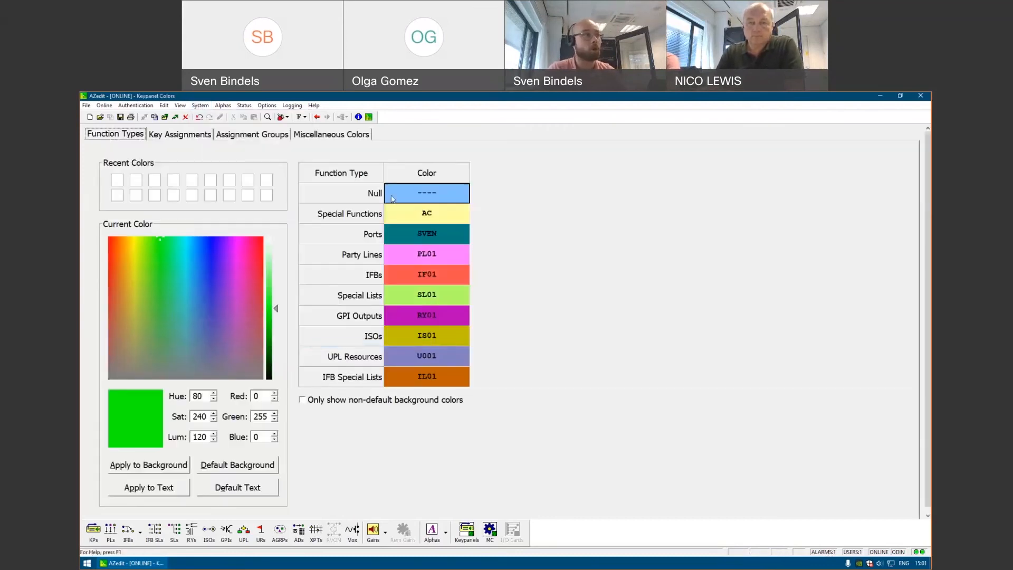
left_click(430, 236)
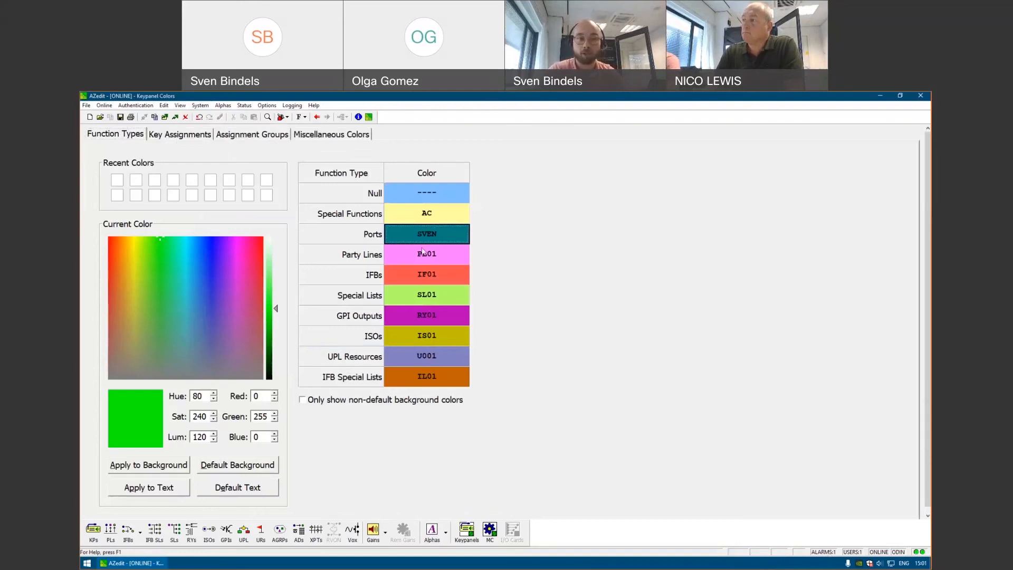
left_click(183, 136)
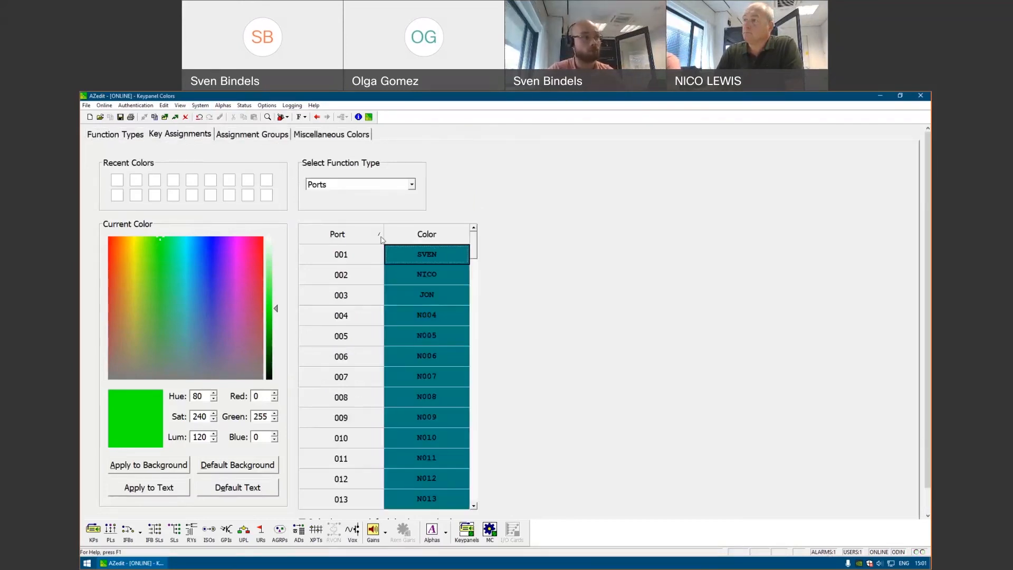
left_click(163, 469)
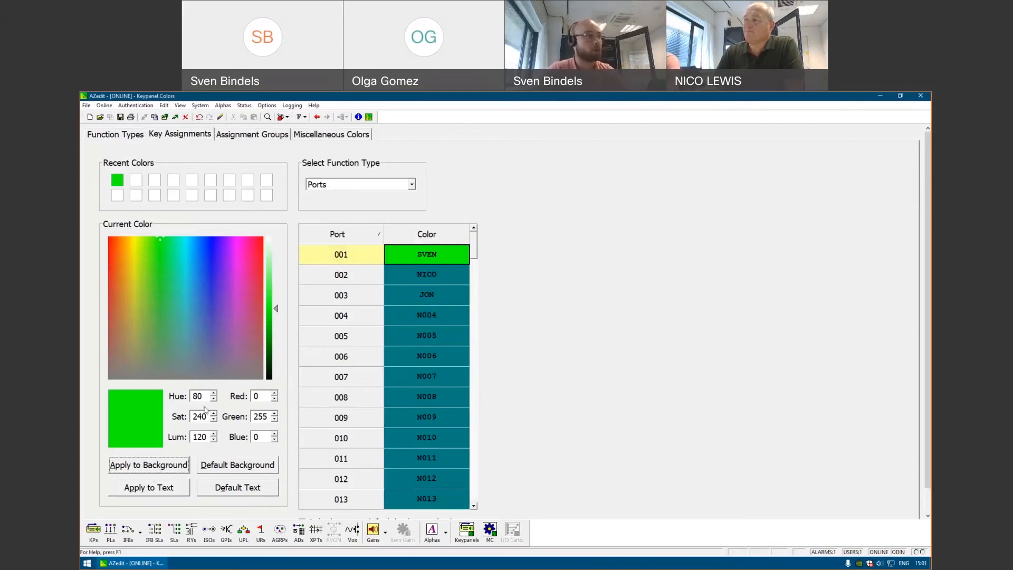
Check which function types can be chosen for the key assignment colors, leaving Ports selected.
left_click(412, 184)
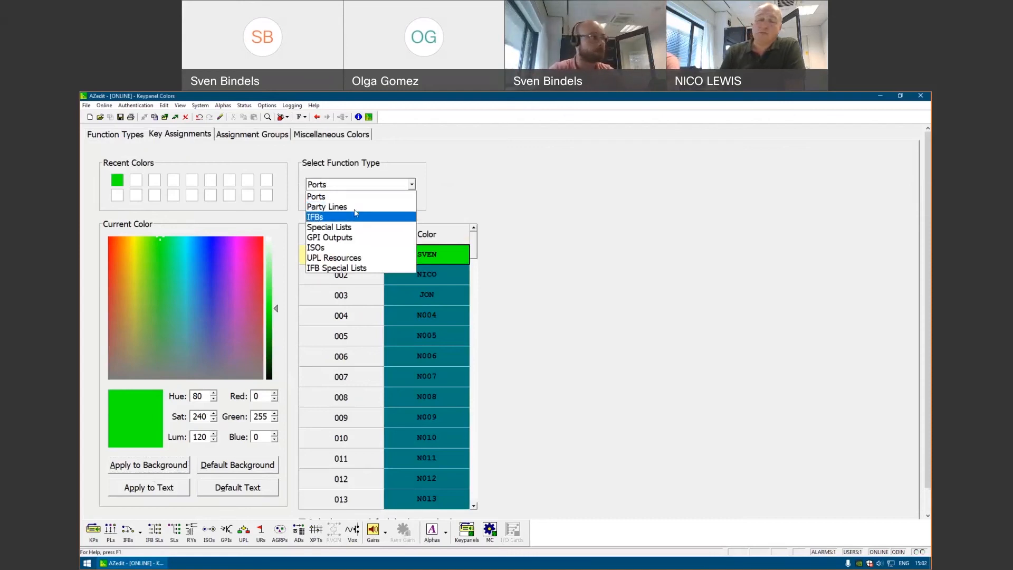
left_click(247, 140)
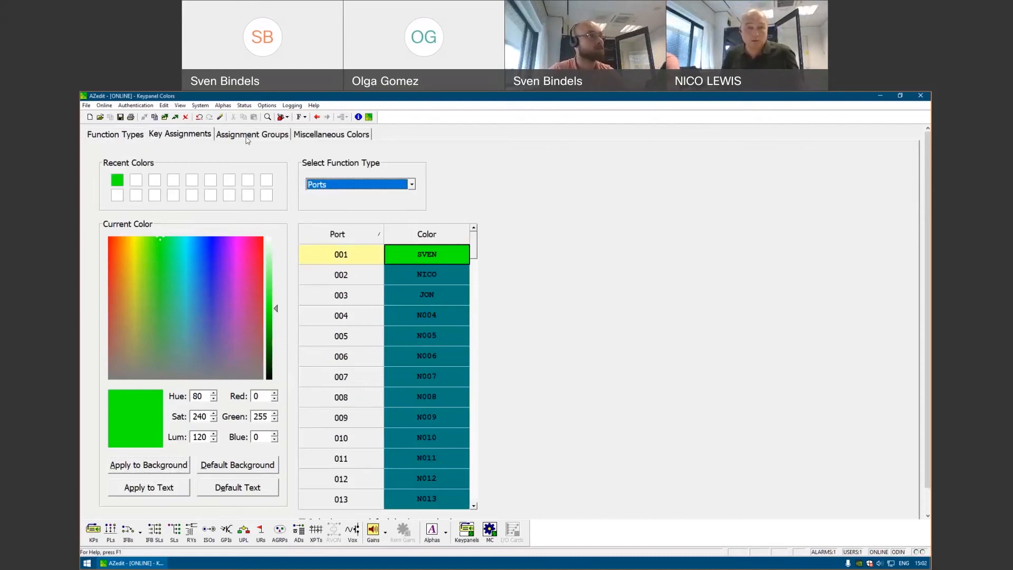
Set the Talk Indicator in the miscellaneous keypanel colors to magenta (226, 10, 244).
left_click(279, 135)
left_click(319, 135)
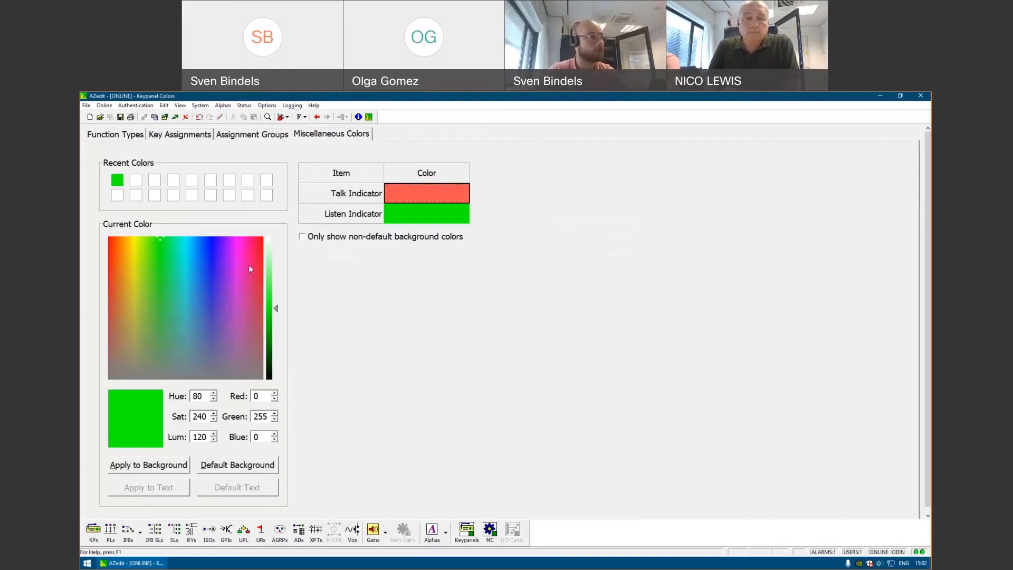
left_click(236, 248)
left_click(148, 464)
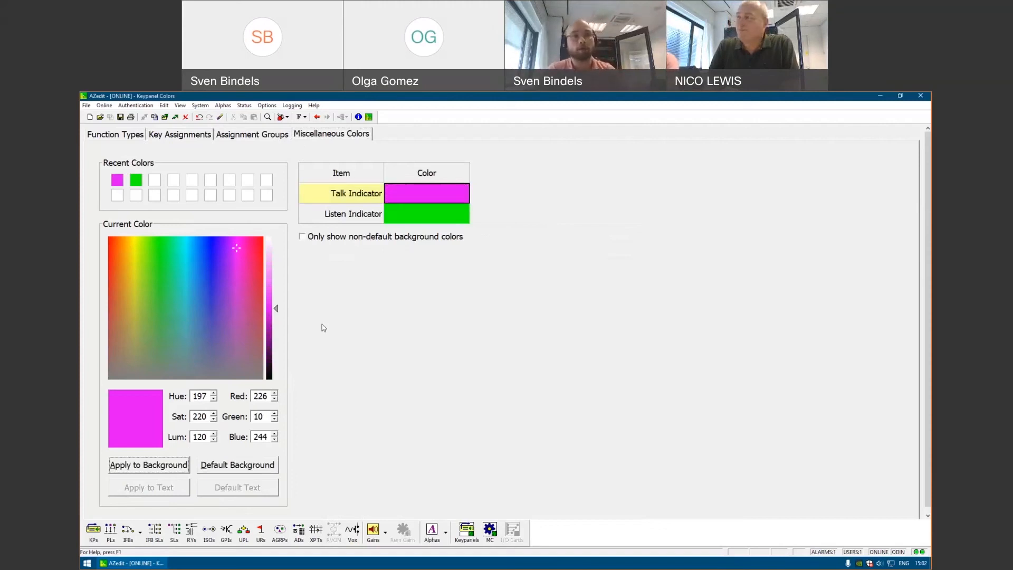
Compare the key assignment and function type colors with the miscellaneous colors, ending on the Talk Indicator.
left_click(187, 135)
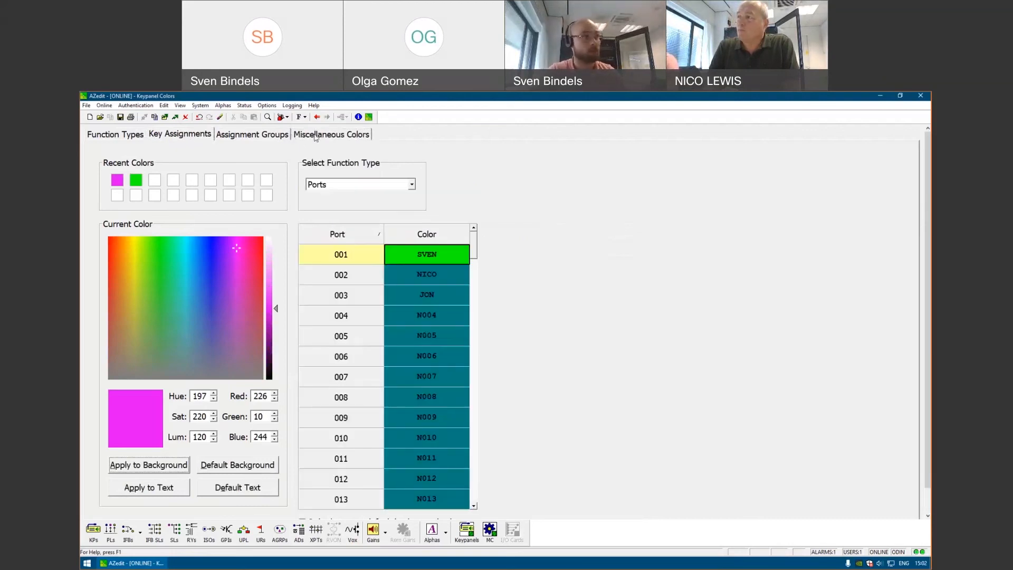
left_click(317, 136)
left_click(122, 142)
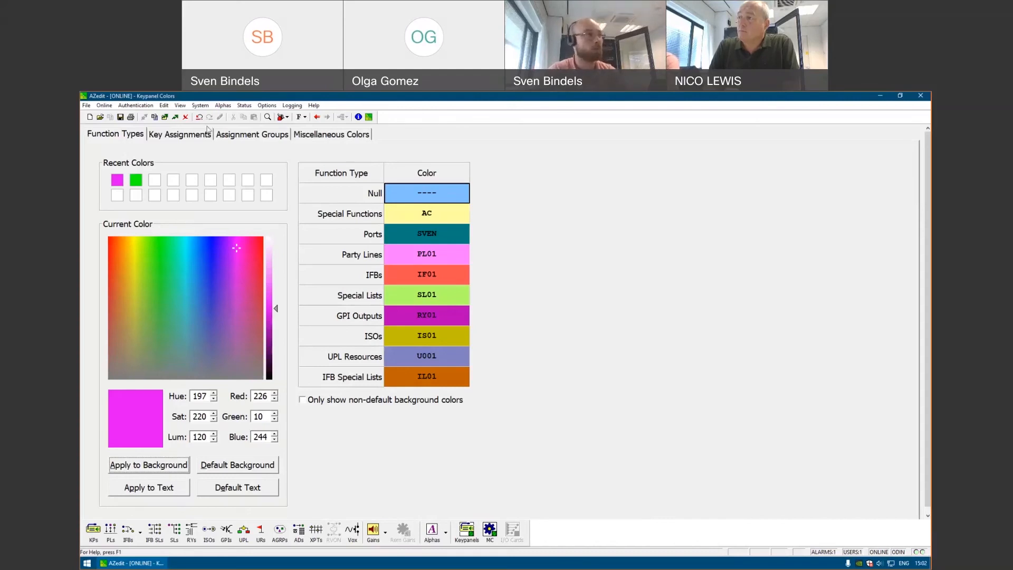
left_click(329, 135)
left_click(398, 195)
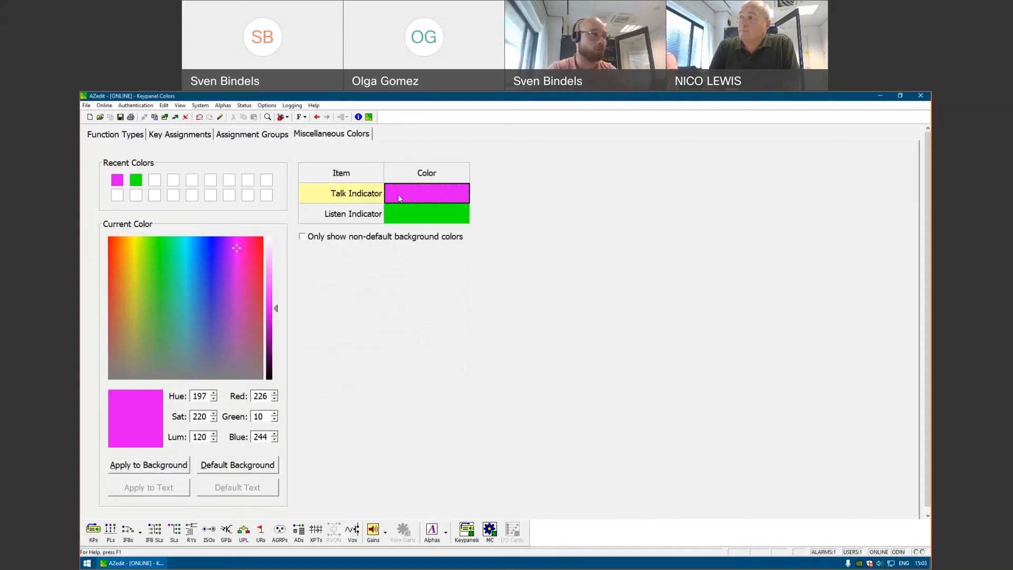
Open the Enhanced Tallies table and look over the duration choices for the Incoming call tally.
left_click(200, 105)
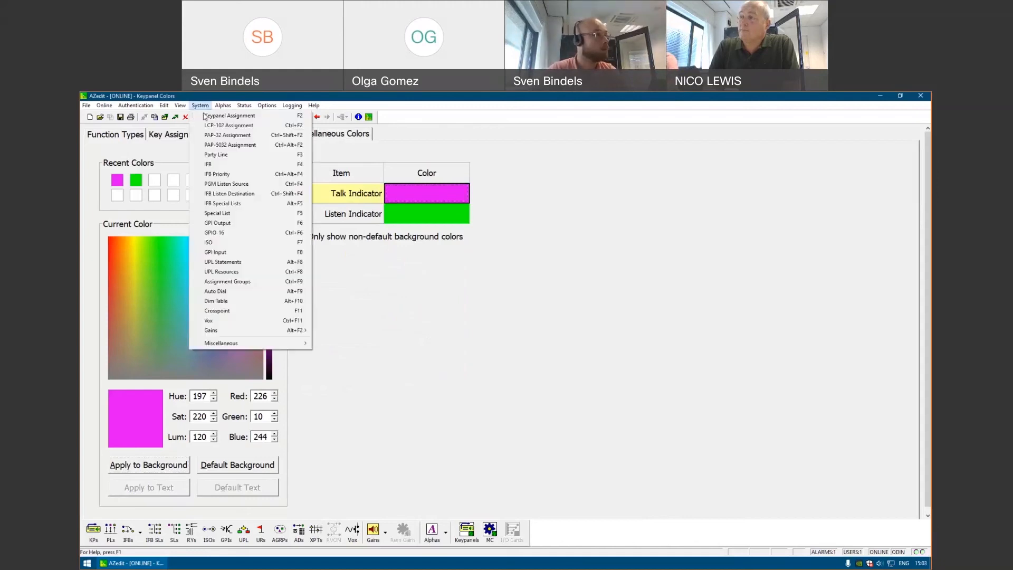
mouse_move(288, 343)
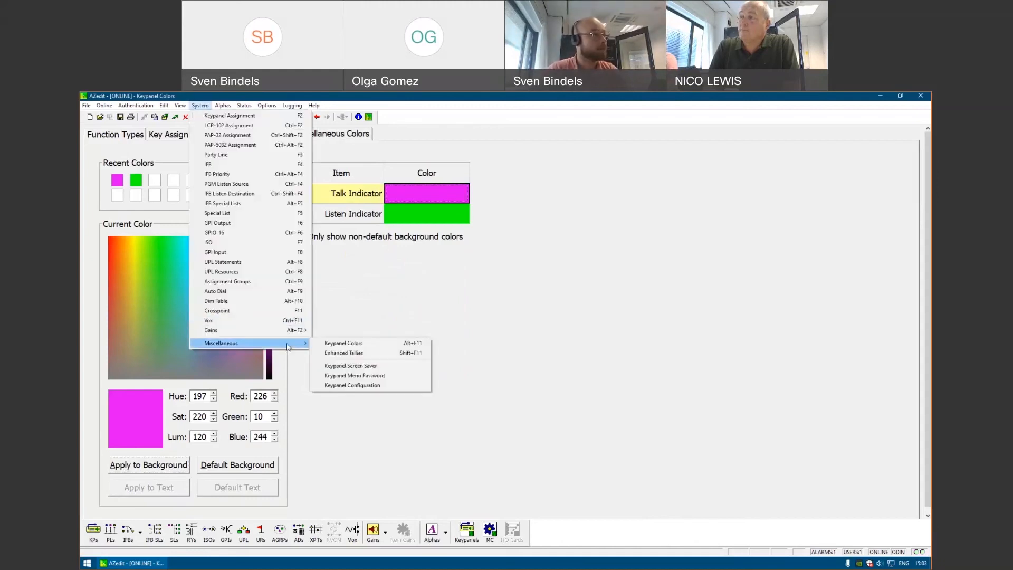
left_click(368, 353)
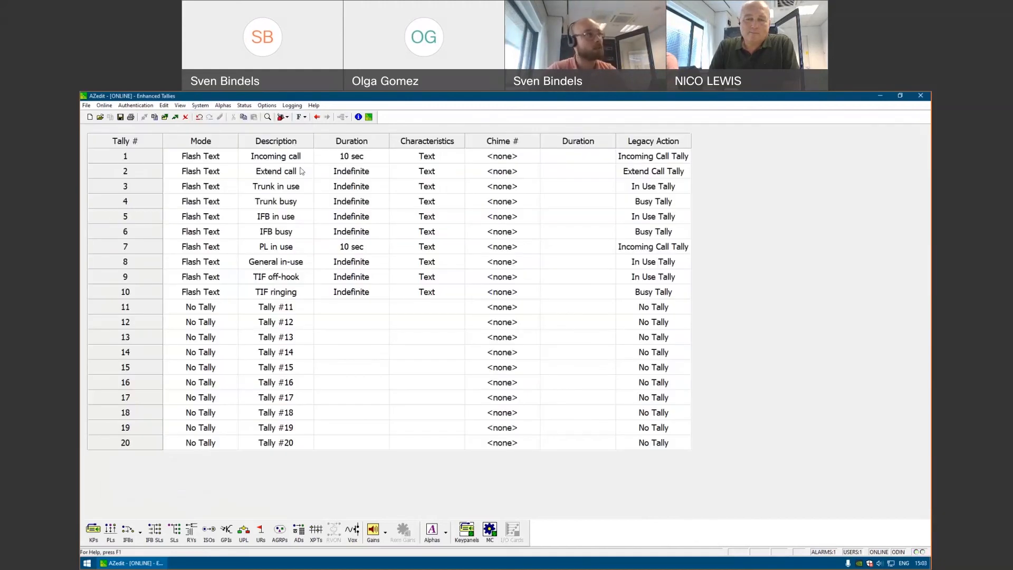
left_click(426, 157)
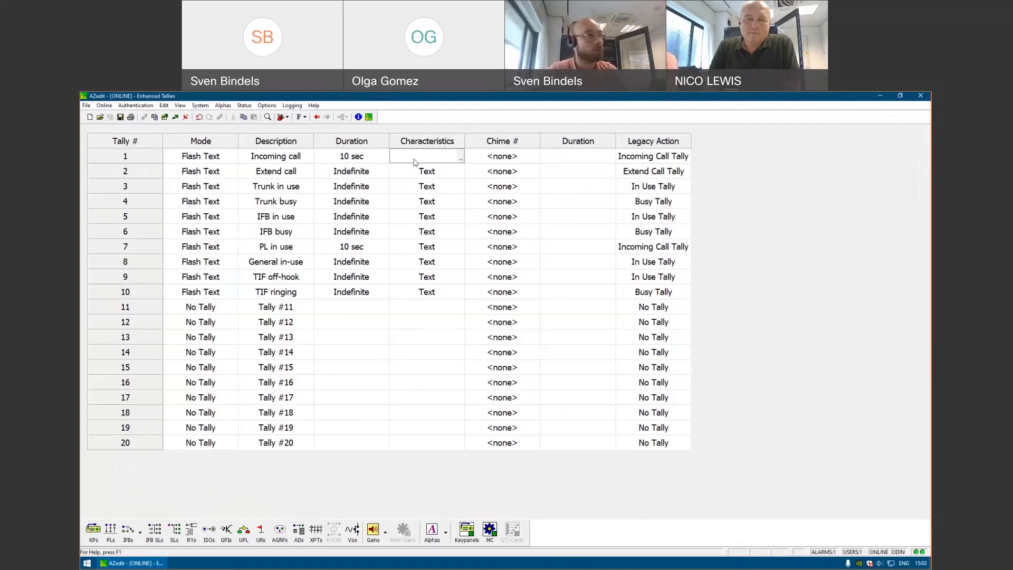
left_click(296, 159)
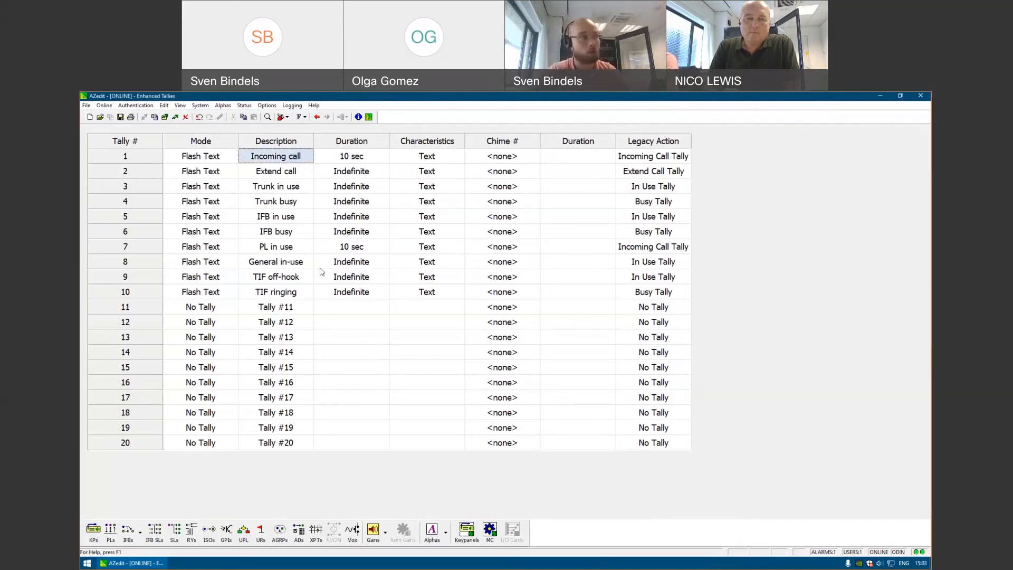
left_click(368, 161)
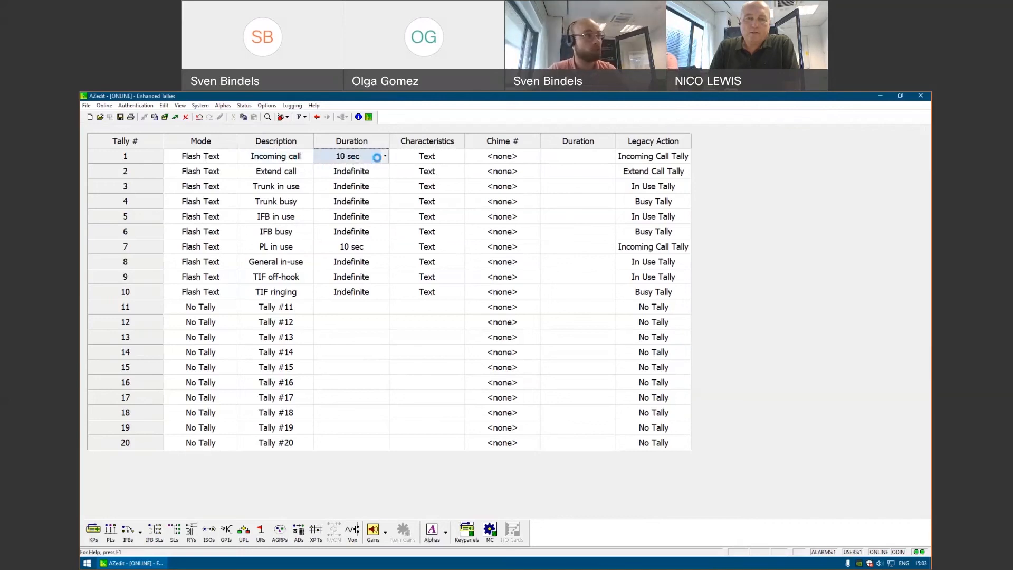
left_click(385, 156)
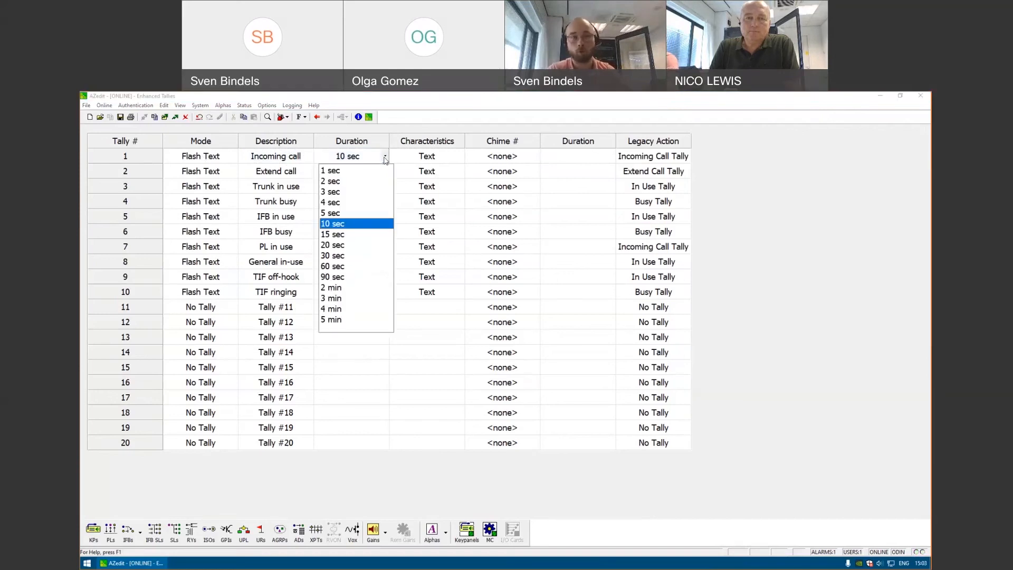
Enable a black flash-state background color in the characteristics of the Incoming call tally.
left_click(462, 158)
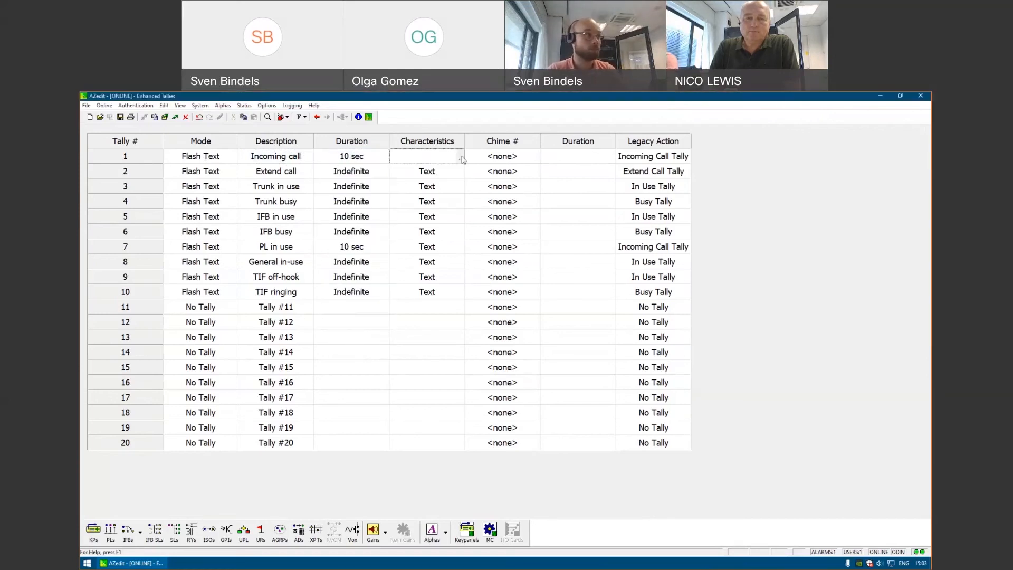
left_click(461, 158)
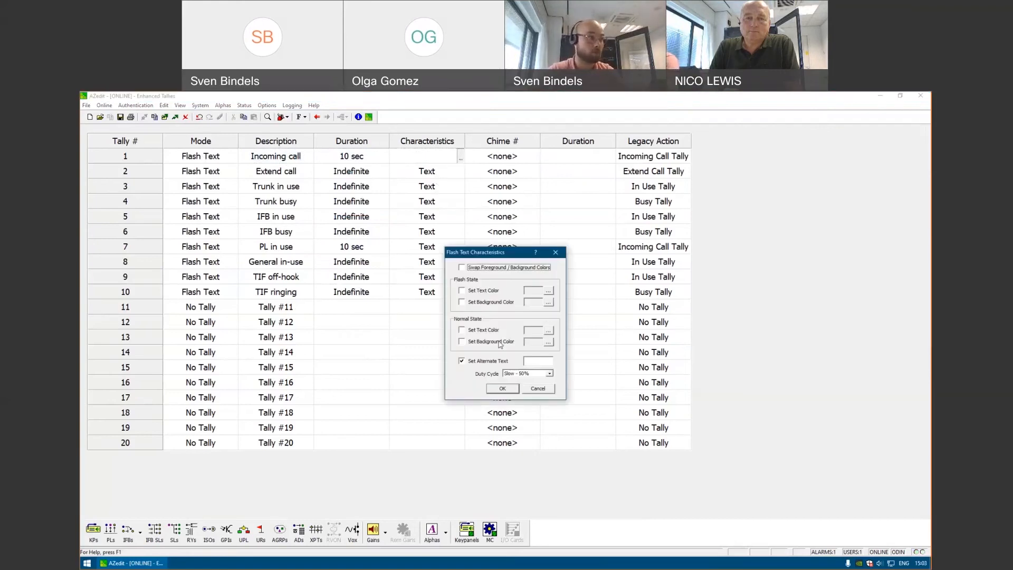
left_click(496, 305)
left_click(549, 303)
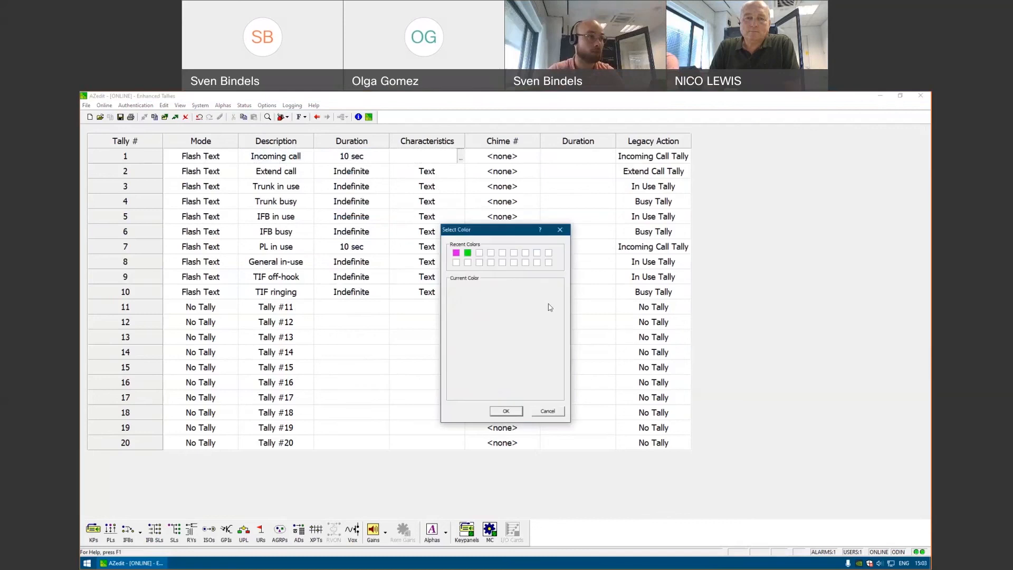
left_click(514, 414)
Set the Incoming call tally's flash text color to red and its alternate text to CALL.
left_click(462, 290)
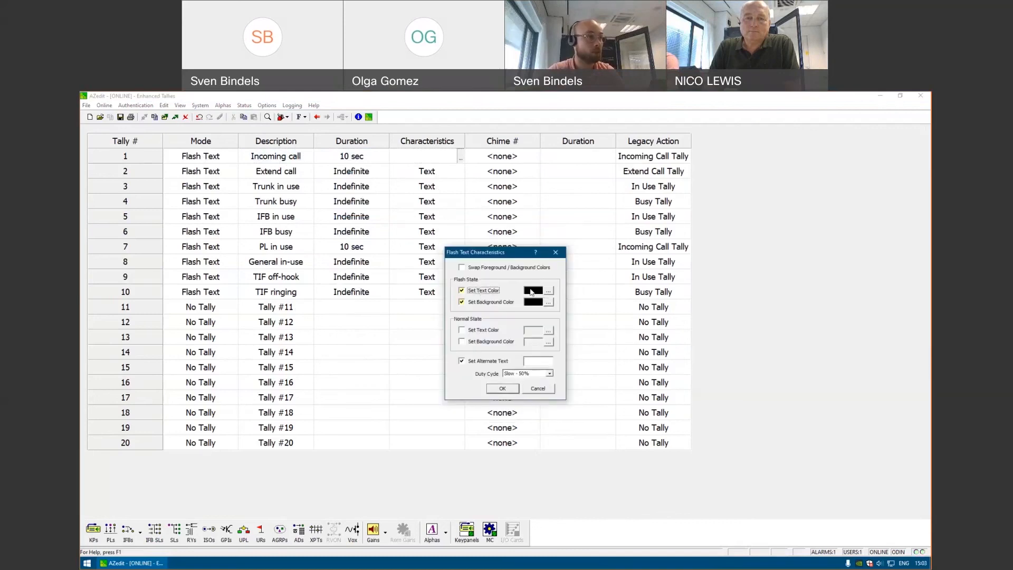
left_click(548, 290)
left_click(455, 293)
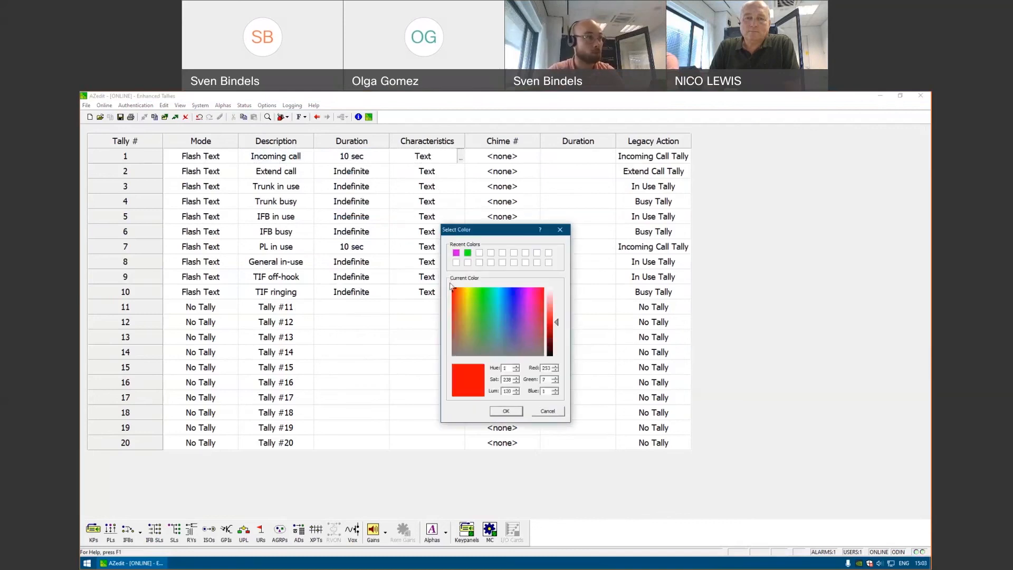
left_click(506, 411)
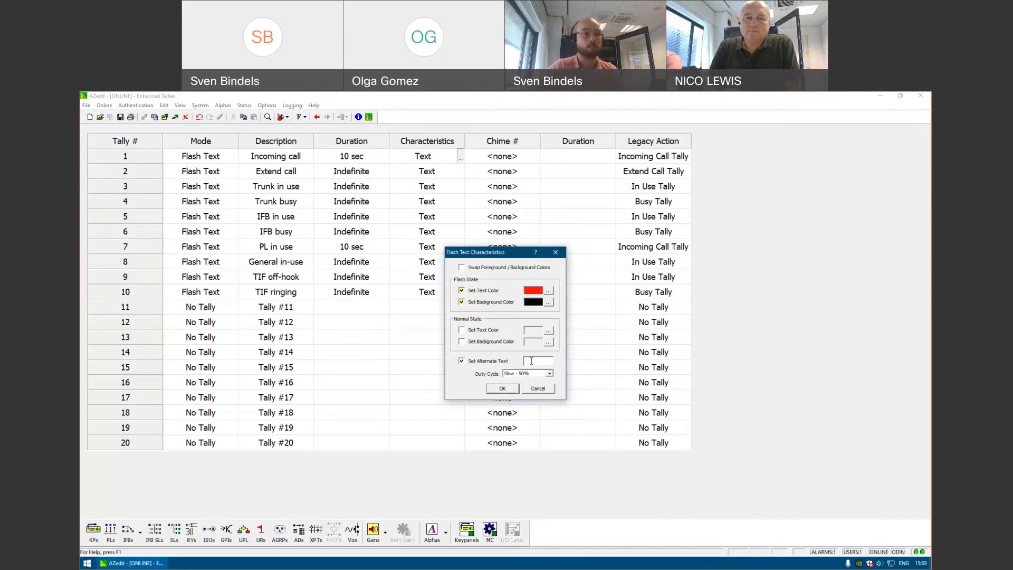
type("CALL")
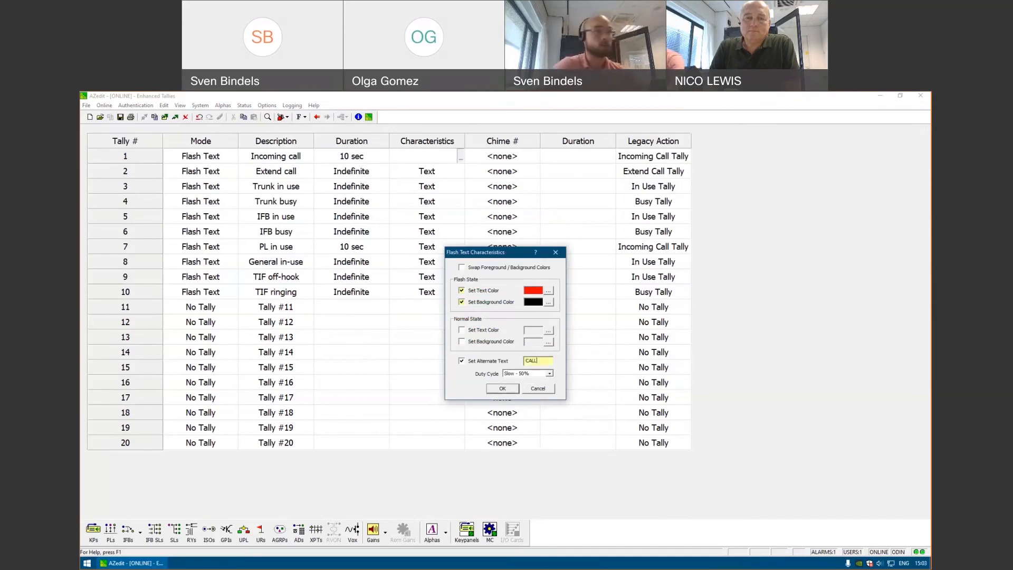
left_click(507, 391)
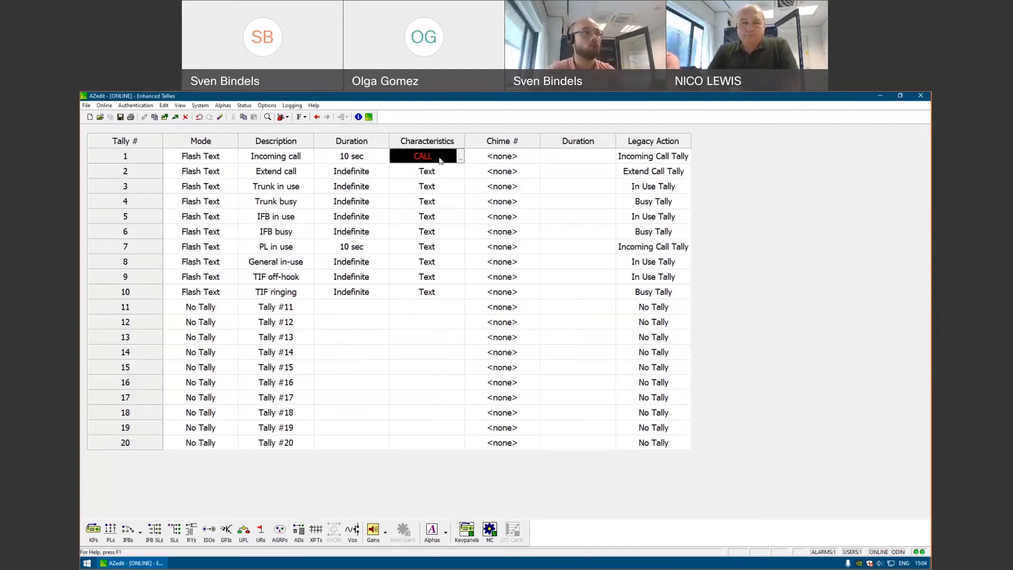
Check the chime and duration choices for the Incoming call tally and the mode cell of tally 11, without changing them.
left_click(525, 159)
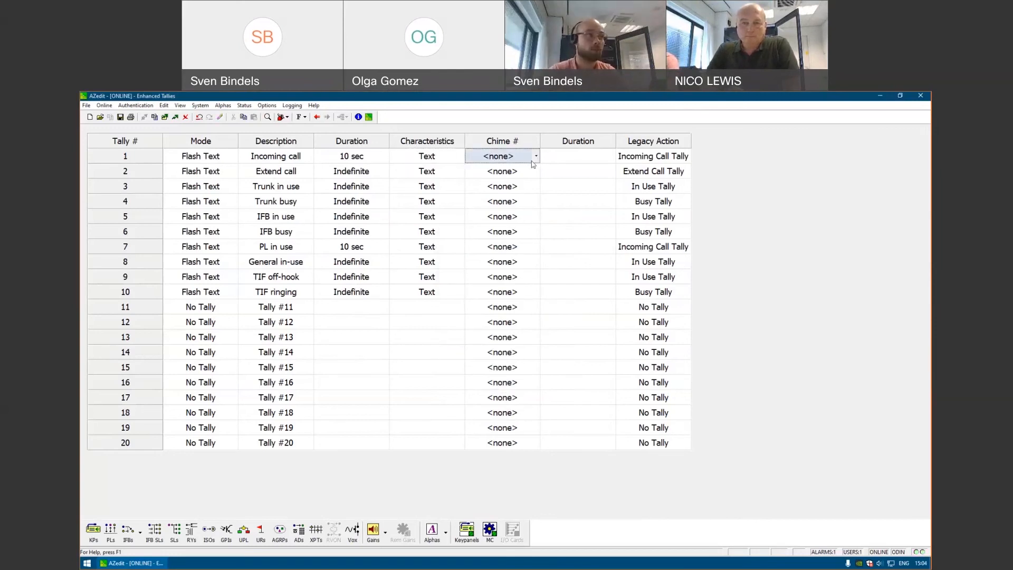
left_click(535, 158)
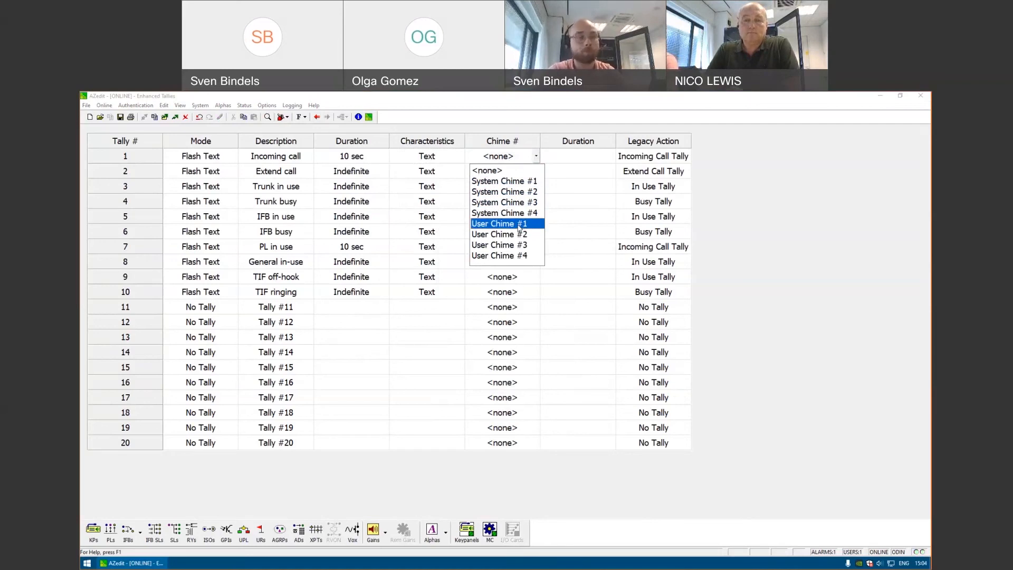
left_click(383, 160)
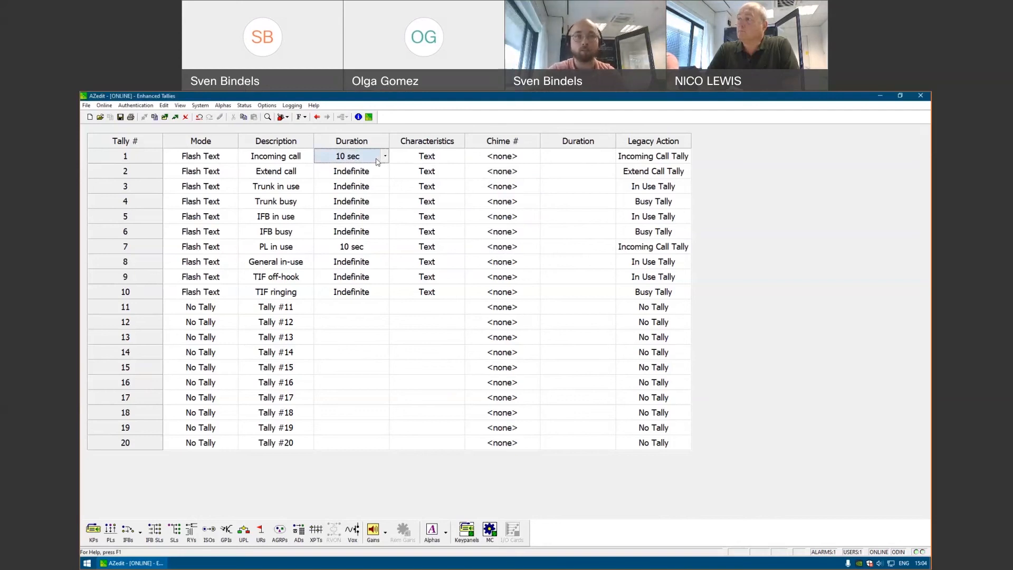
left_click(385, 158)
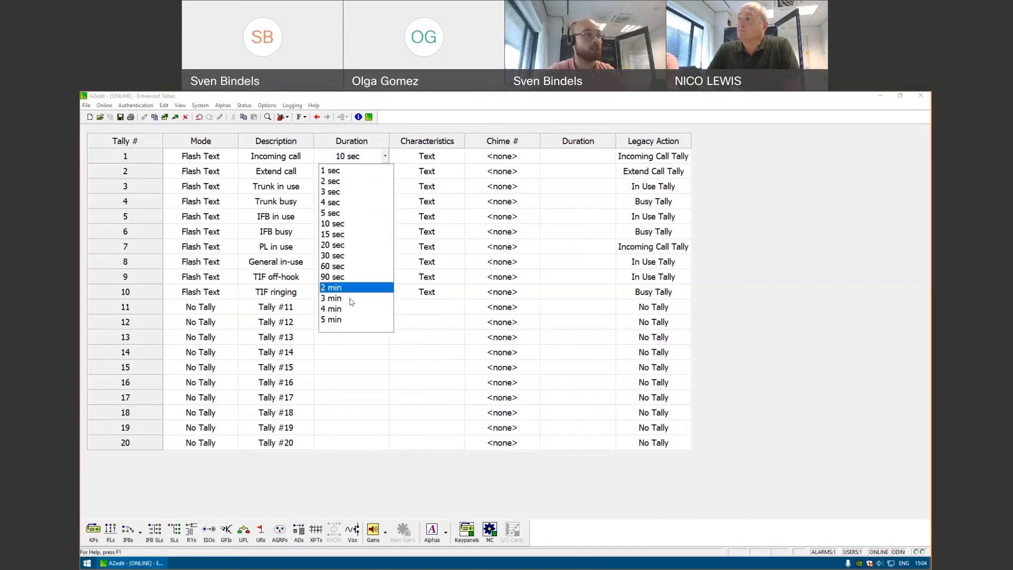
left_click(536, 157)
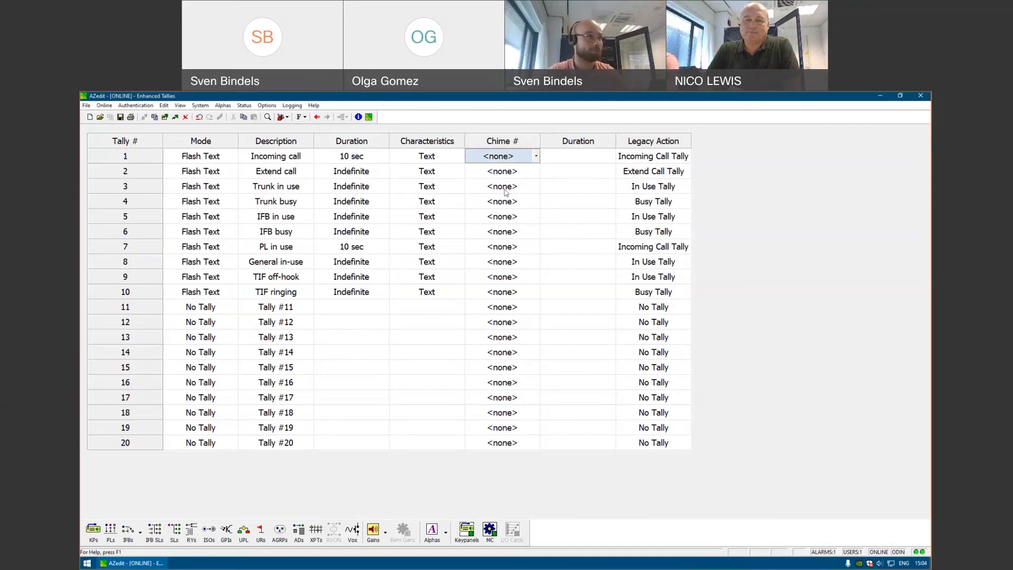
left_click(194, 306)
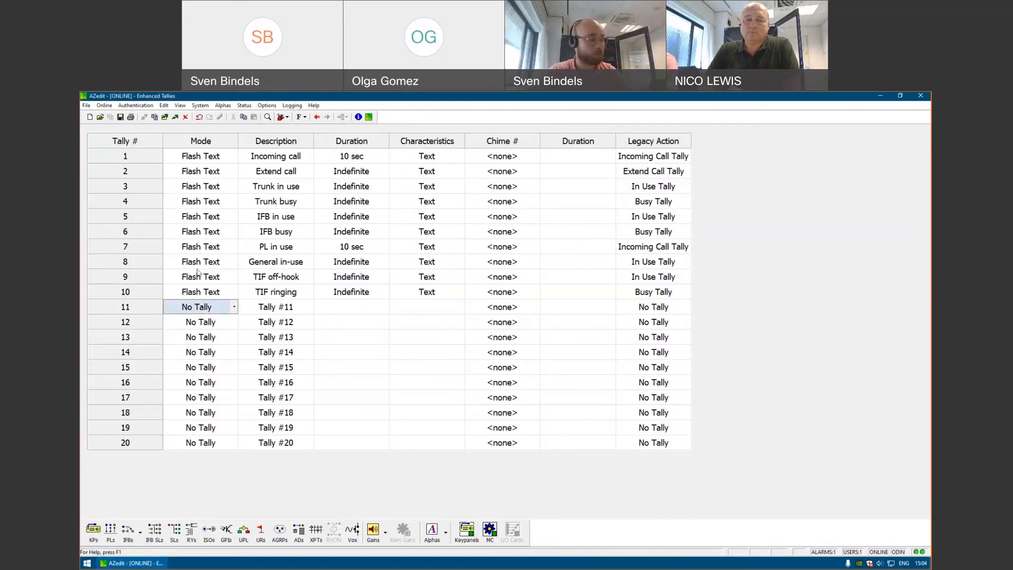
Try RTS and Intercoms as the two lines of the keypanel screen saver, and cancel the dialog.
left_click(200, 106)
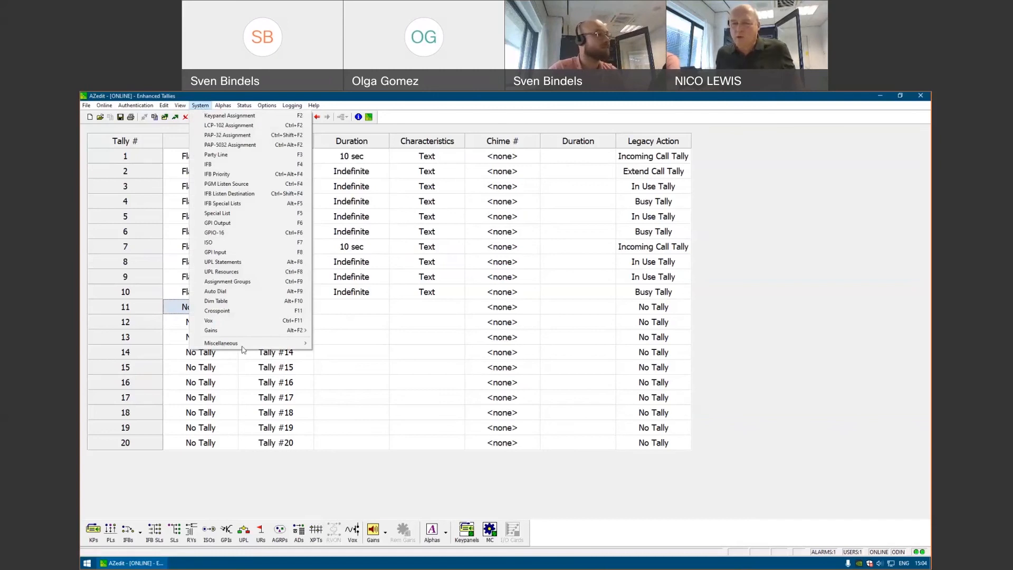
mouse_move(243, 349)
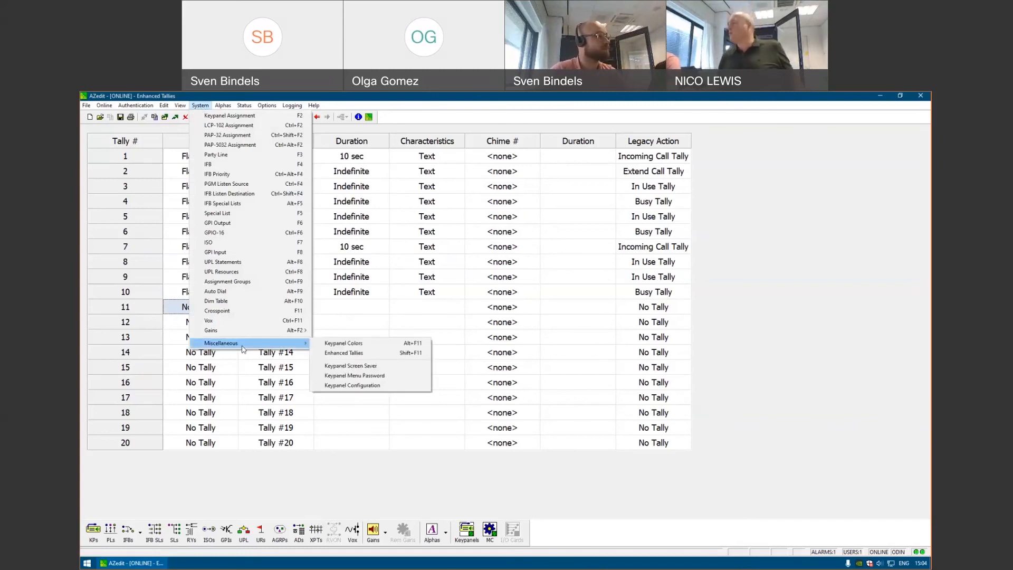
left_click(383, 366)
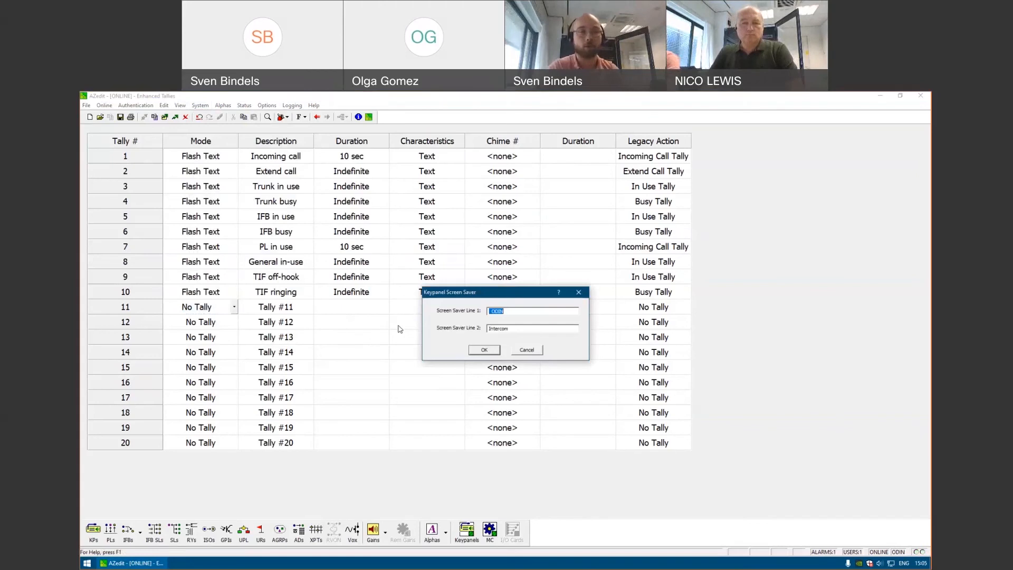
type("RTS")
key("Tab")
key("End")
type("s")
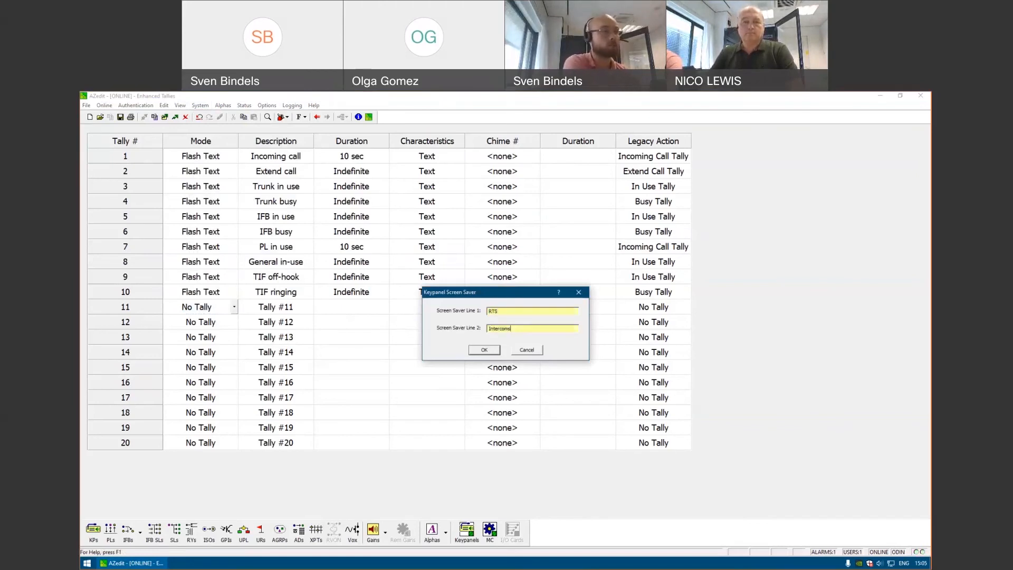
left_click(530, 351)
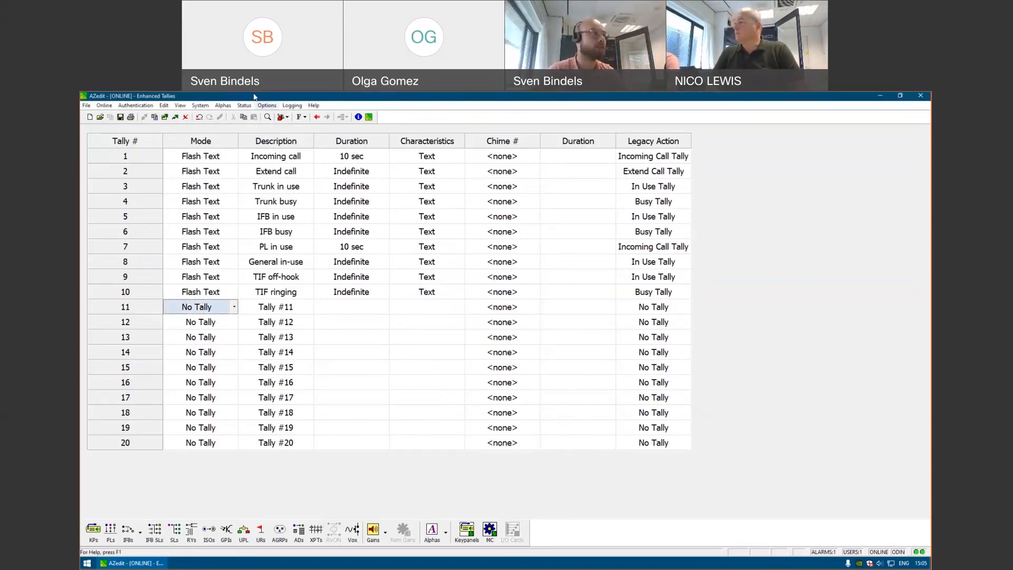
Try a menu access password and a service menu password for the keypanels, clear the menu access password, and cancel the dialog.
left_click(200, 105)
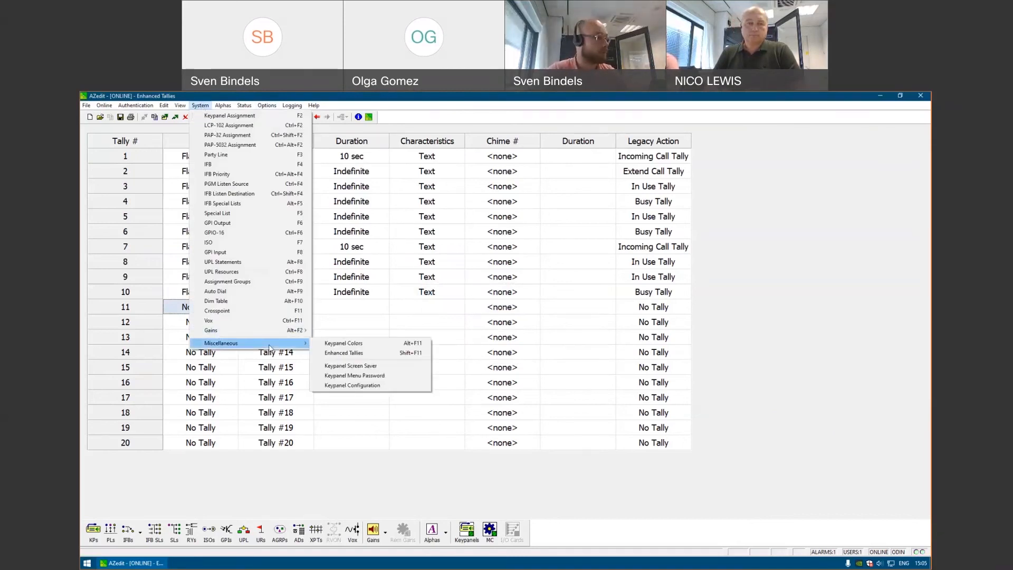
left_click(347, 376)
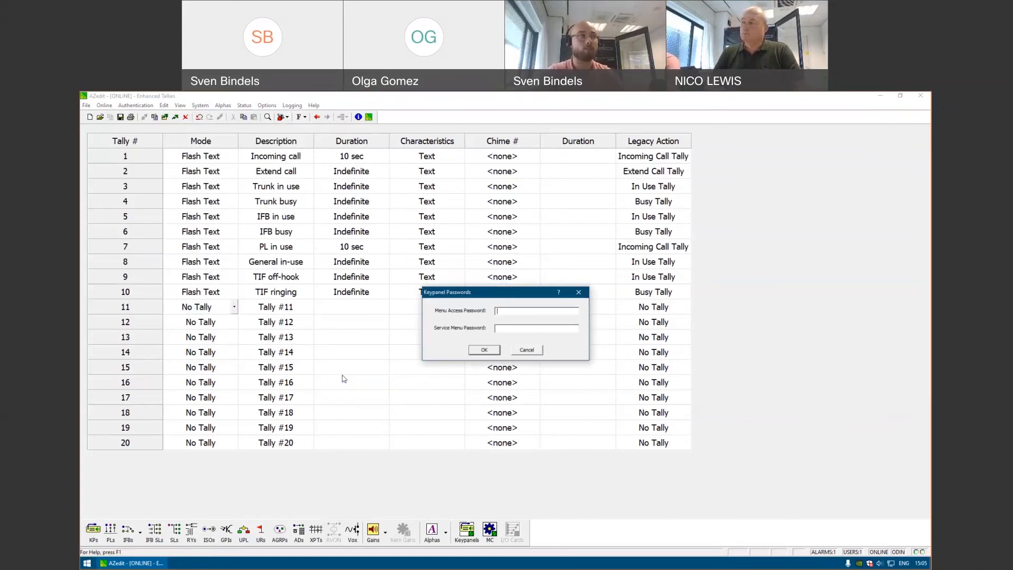
type("****")
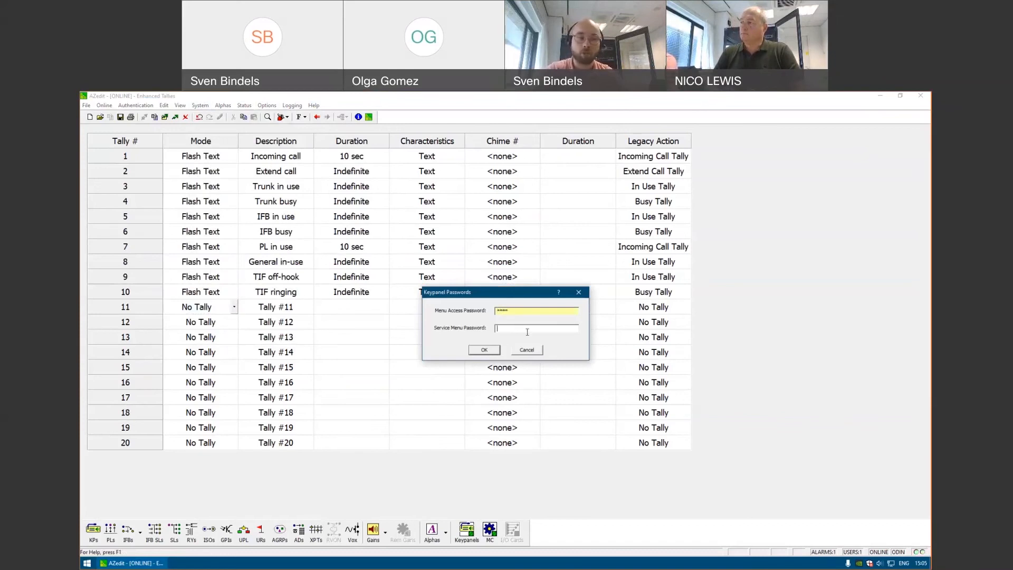
type("****")
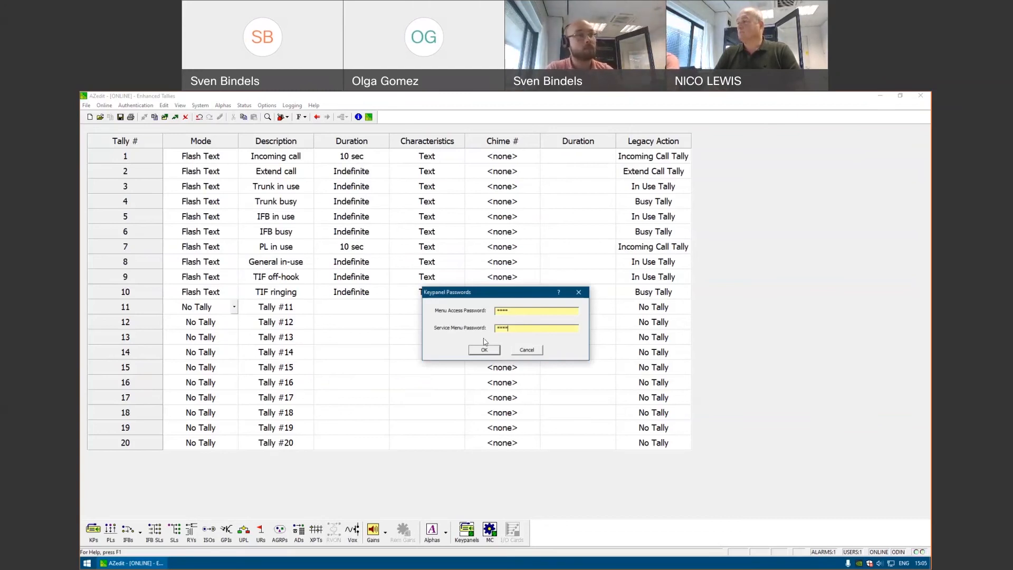
key("shift+Tab")
key("BackSpace")
key("Tab")
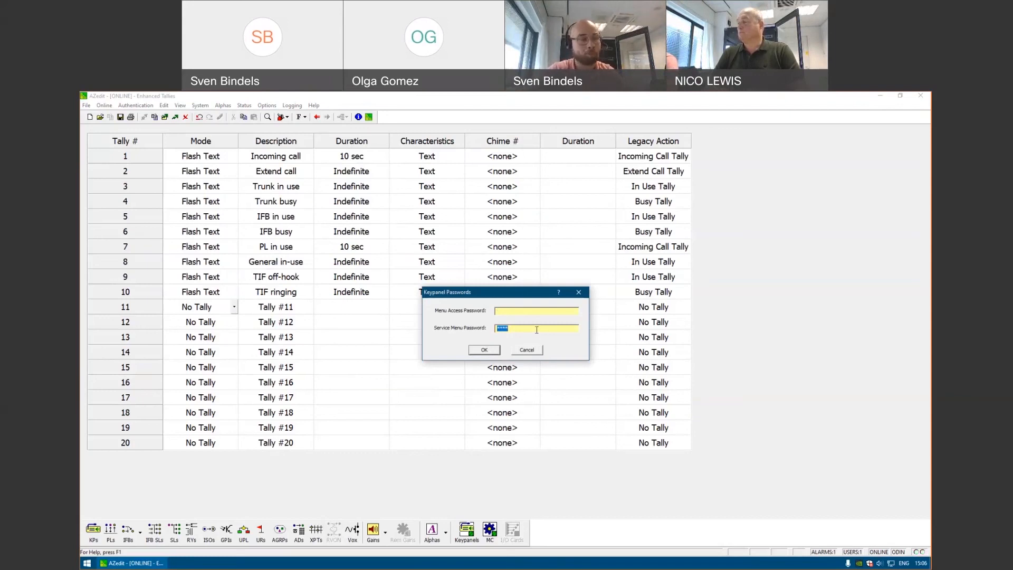
left_click(532, 313)
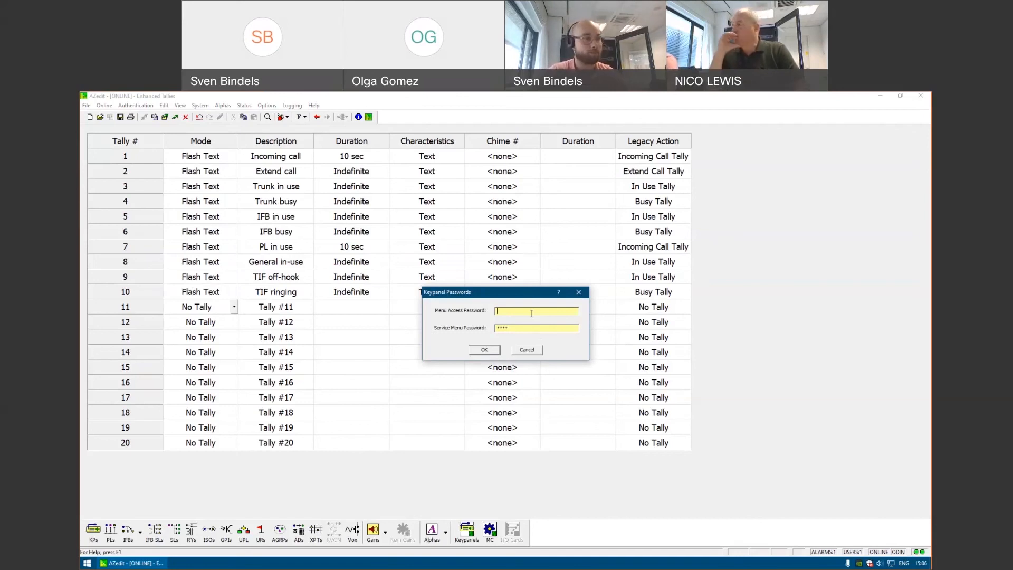
left_click(527, 350)
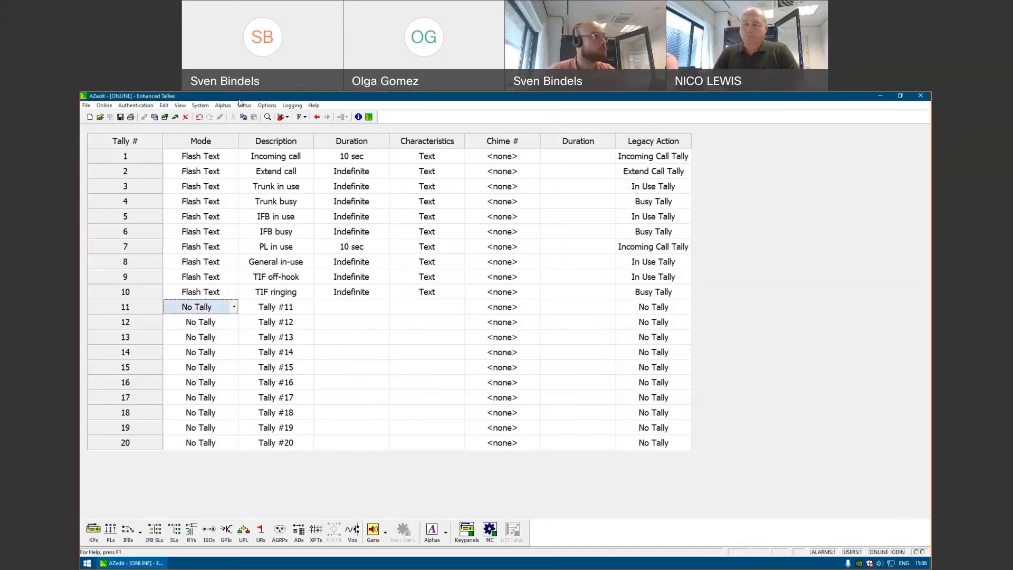
Look at the file selection for loading a keypanel configuration, and cancel without loading a file.
left_click(200, 107)
mouse_move(296, 343)
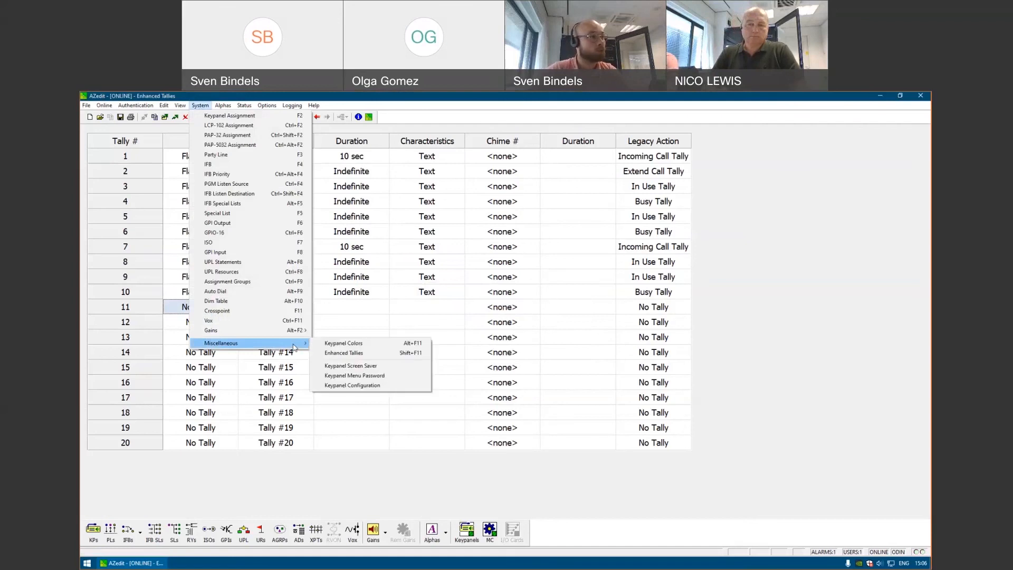
left_click(402, 387)
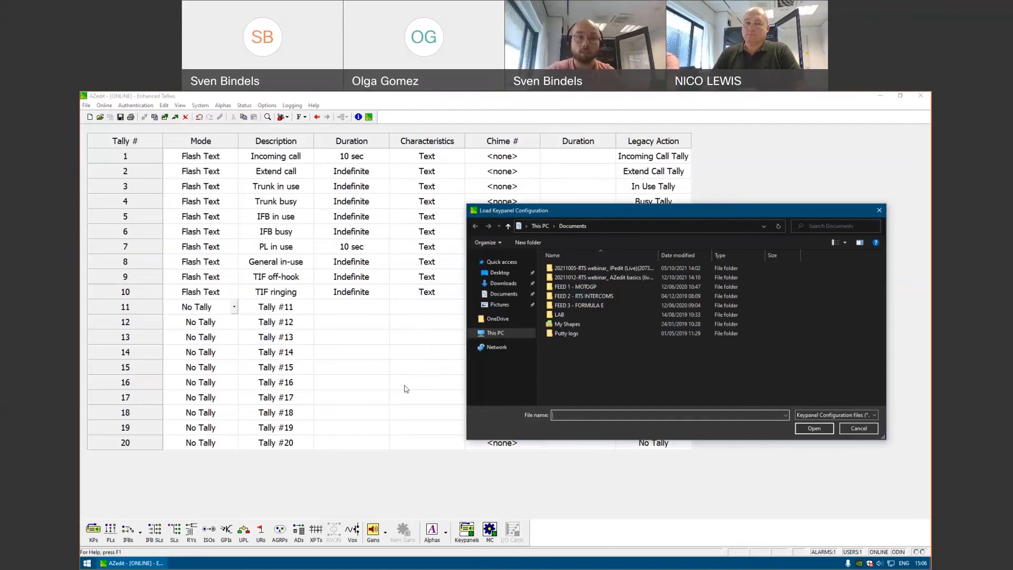
left_click(858, 428)
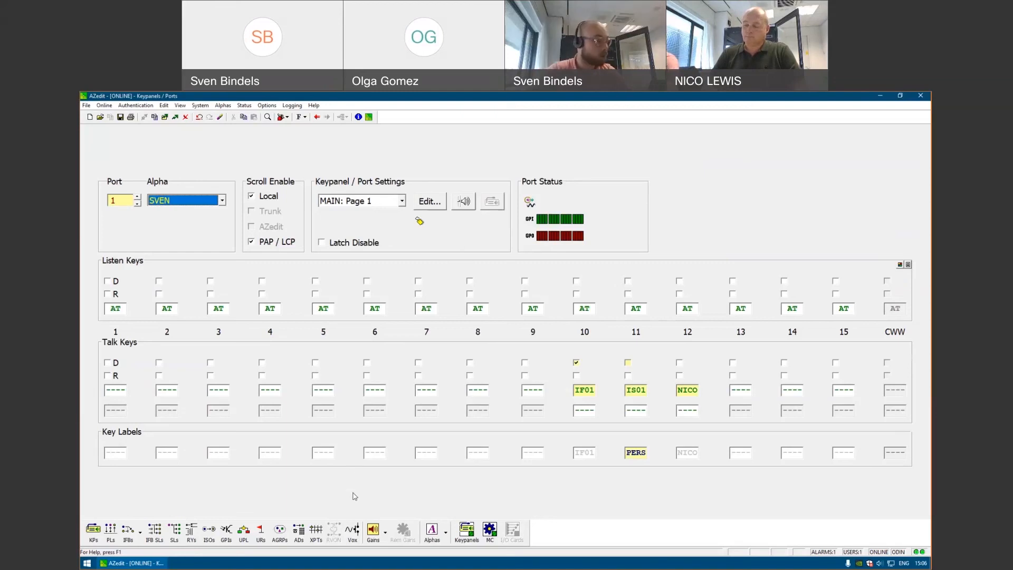
Define UPL statement 001 with UPL Statement 1 as input A and Load File as the output action.
left_click(243, 532)
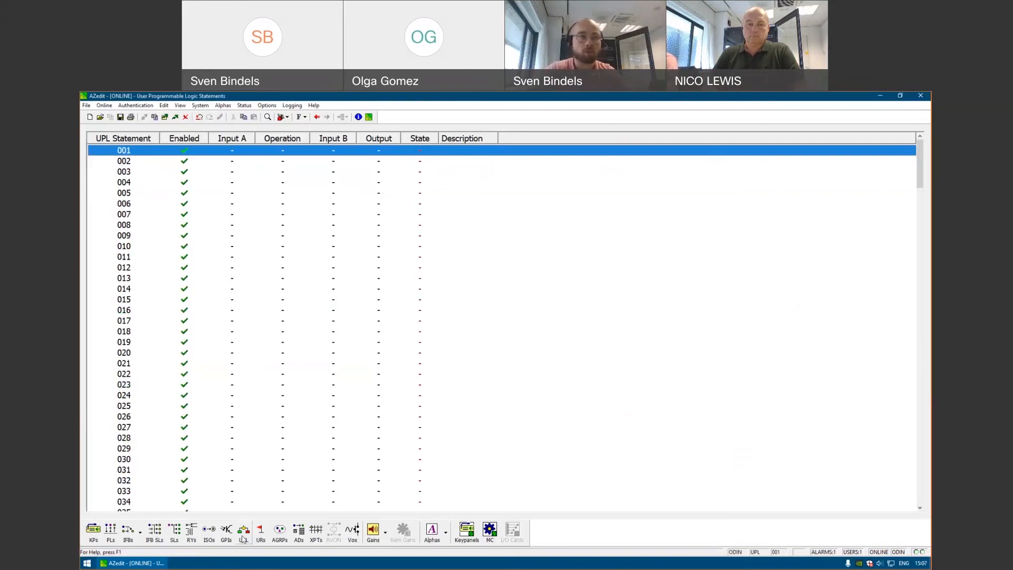
double_click(290, 152)
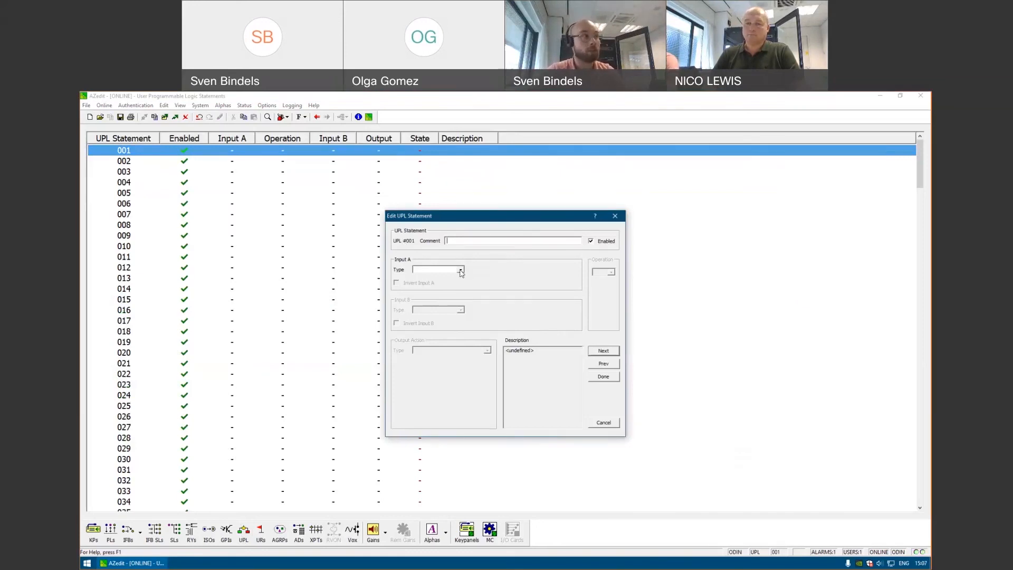
left_click(461, 270)
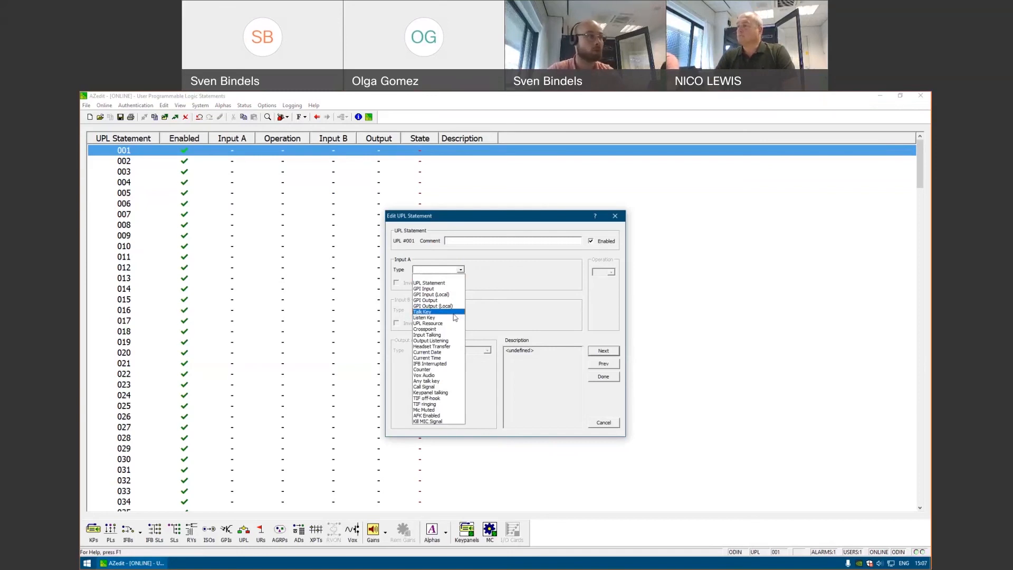
left_click(440, 283)
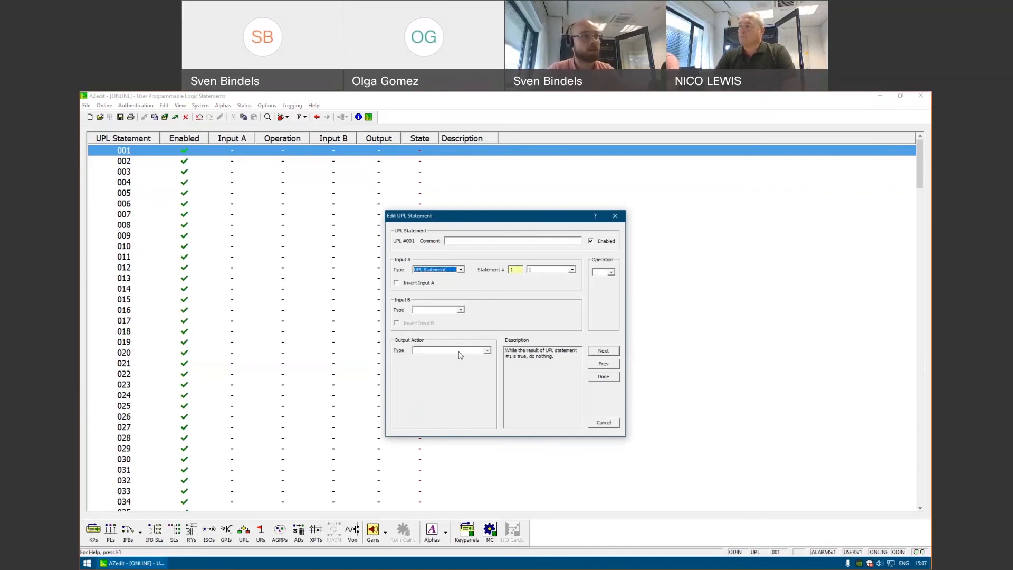
left_click(468, 352)
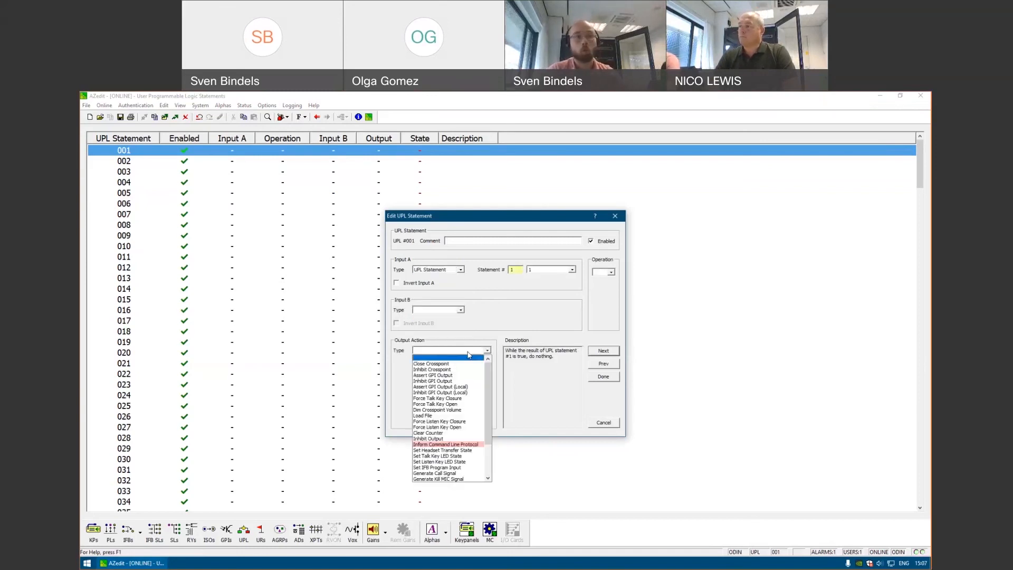
left_click(440, 416)
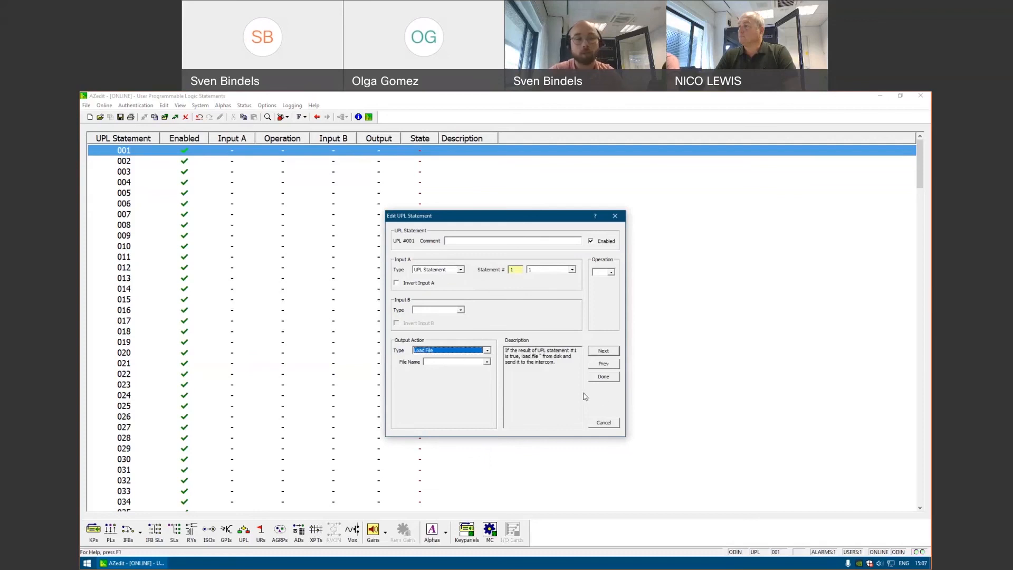
left_click_drag(558, 362, 504, 348)
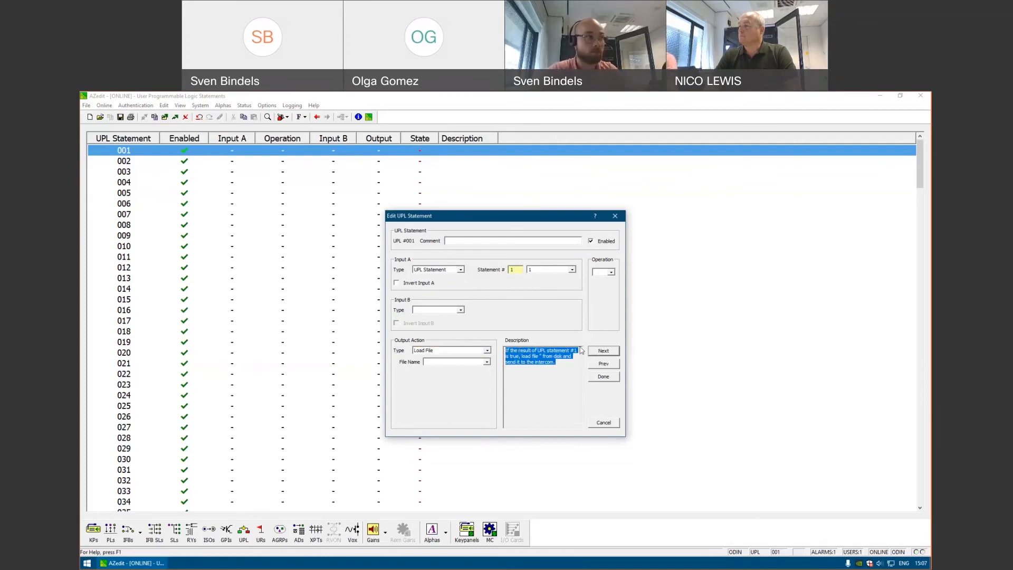
left_click(539, 356)
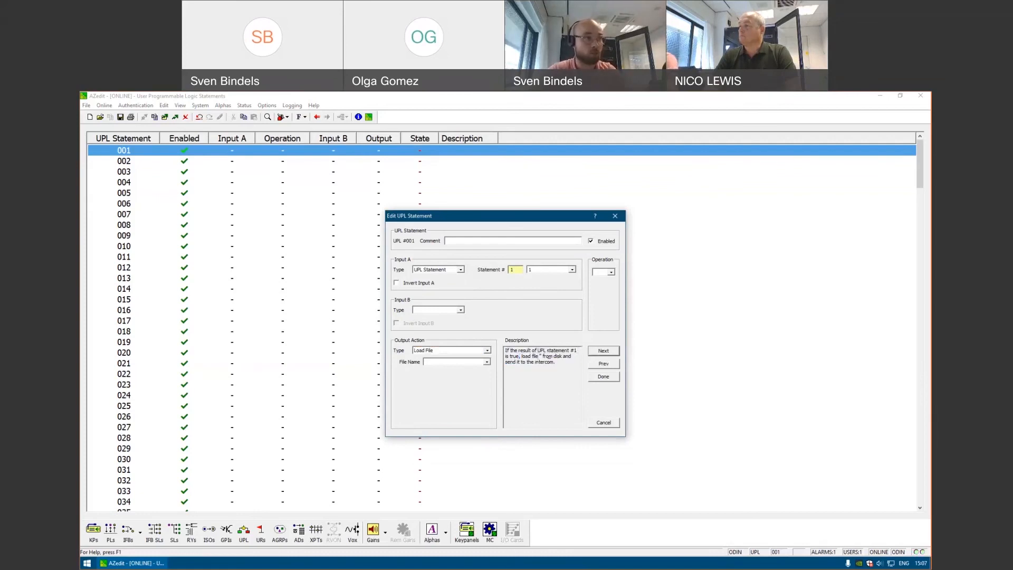
left_click_drag(555, 362, 554, 356)
left_click(554, 367)
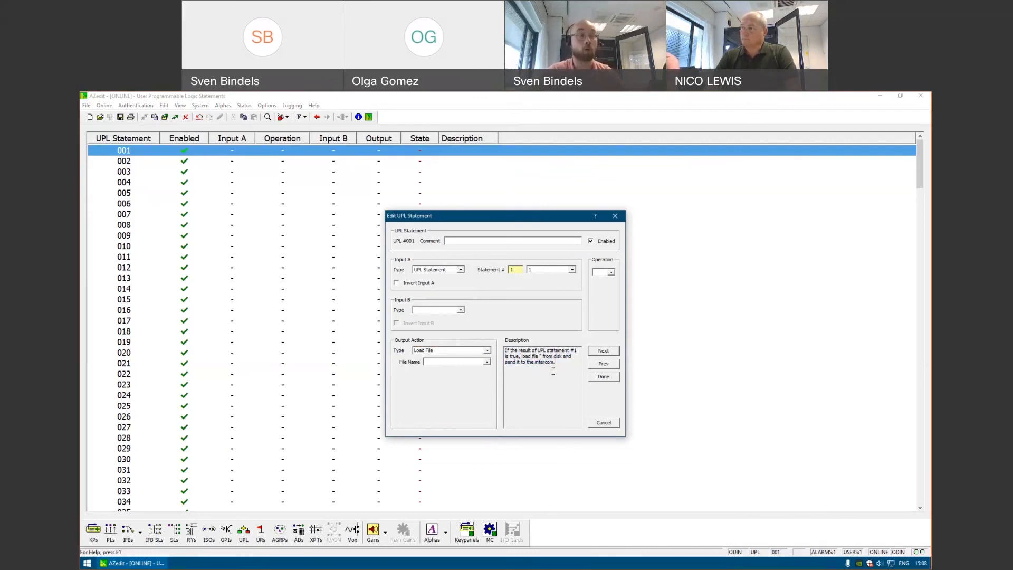
left_click(603, 376)
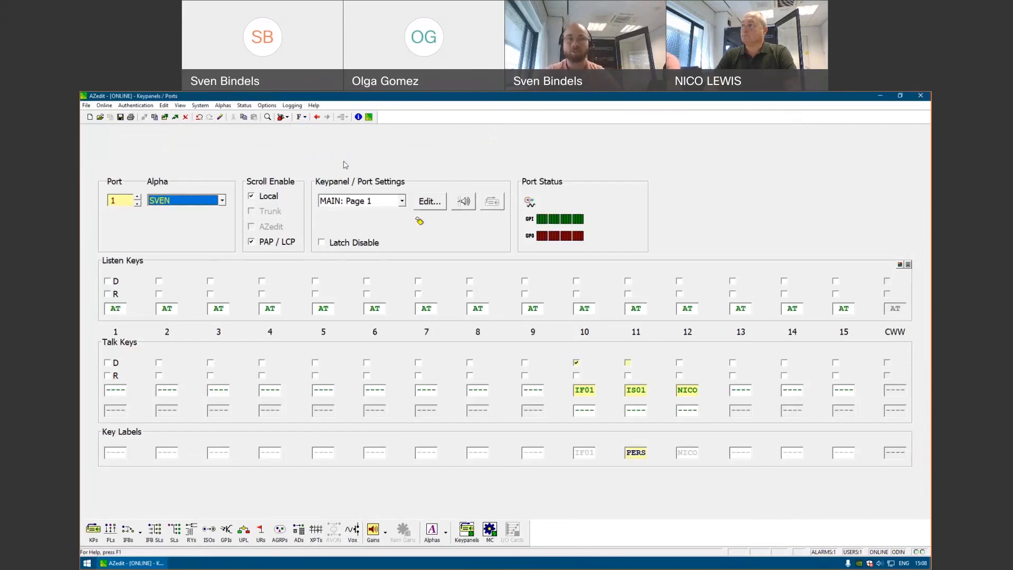
Check the UPL Resources available as an assignment for talk key 7 of port 1, without assigning one.
right_click(427, 391)
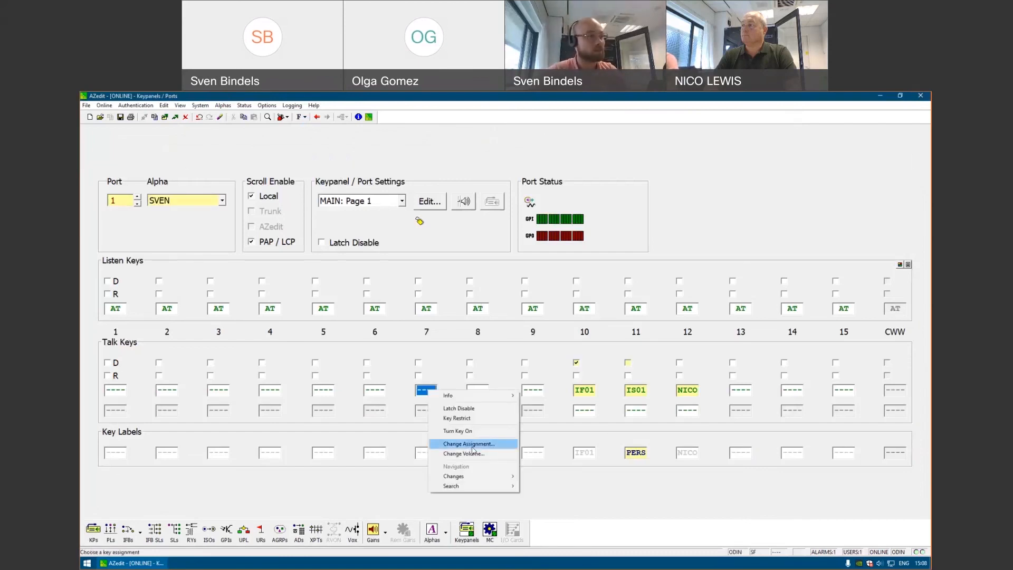
left_click(473, 448)
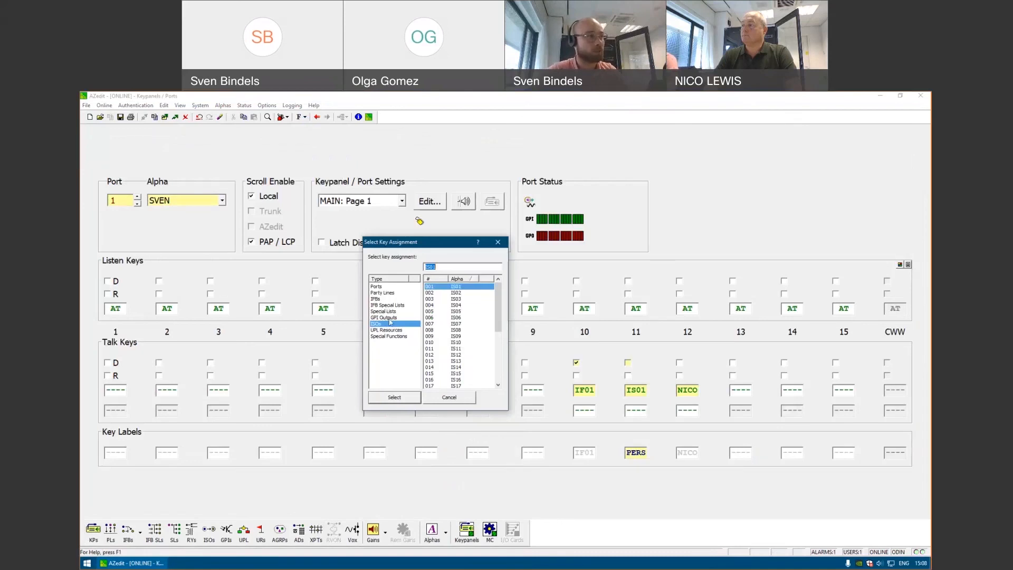
left_click(388, 330)
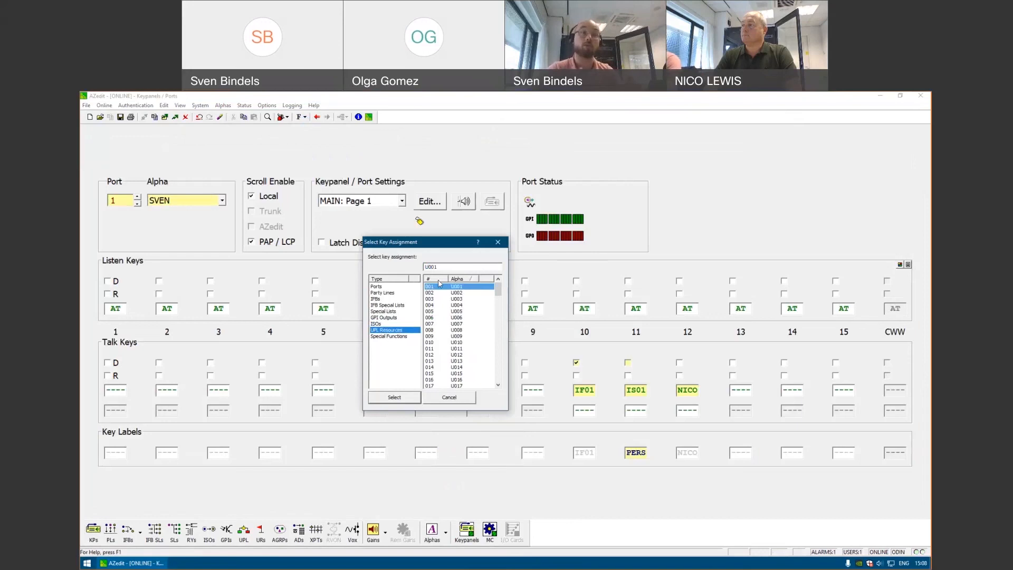
left_click(459, 402)
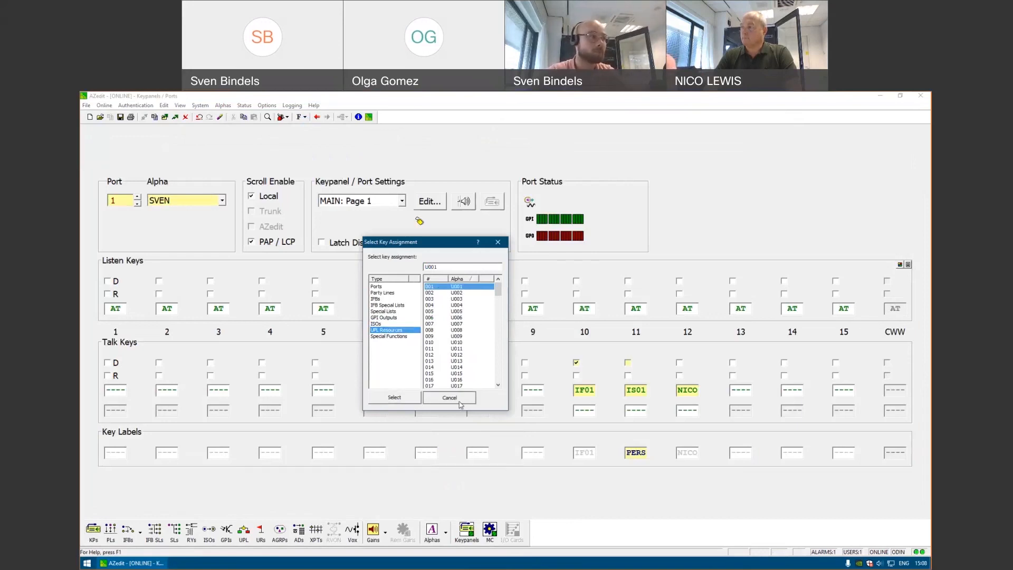
Try Talk Key on port 1, key 1 as input A of UPL statement 001, and review the available output actions.
left_click(243, 531)
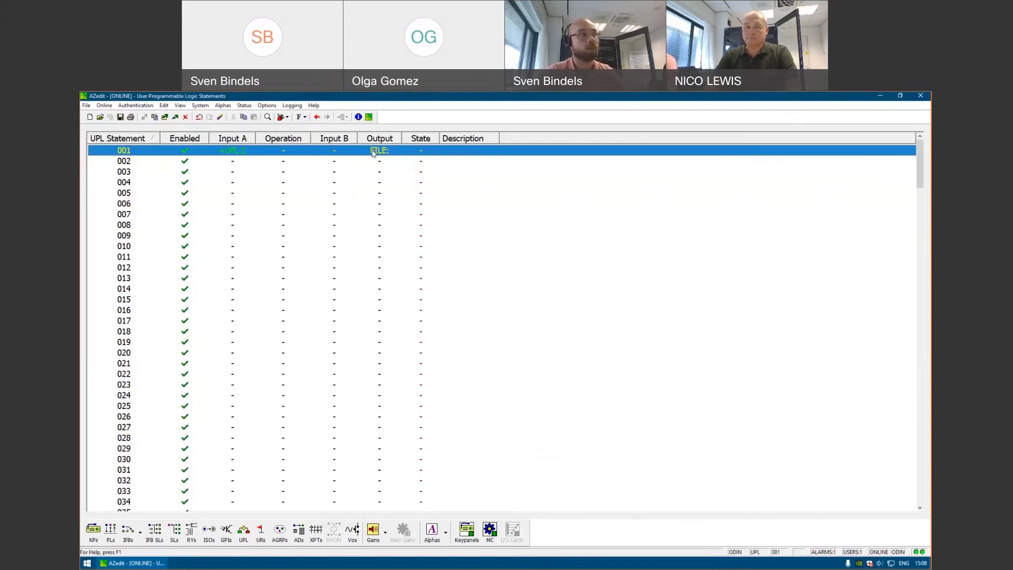
double_click(373, 152)
left_click(440, 270)
left_click(434, 312)
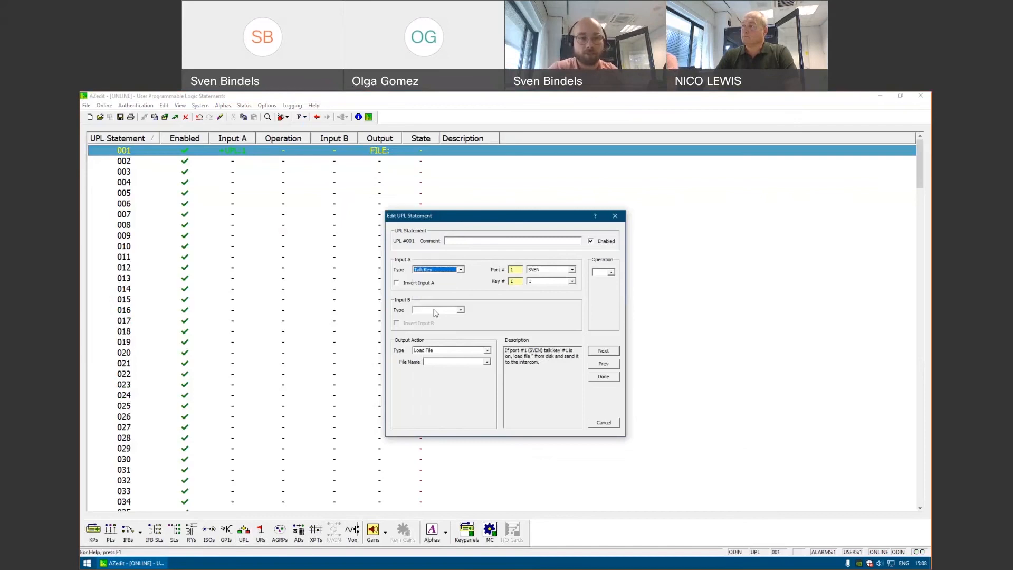
left_click(486, 350)
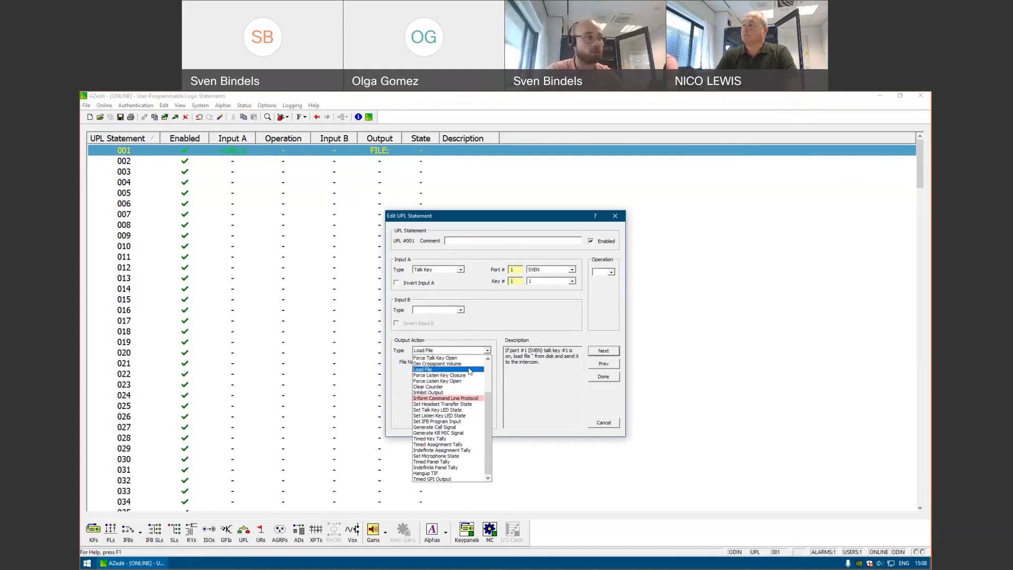
scroll(471, 402, "up", 2)
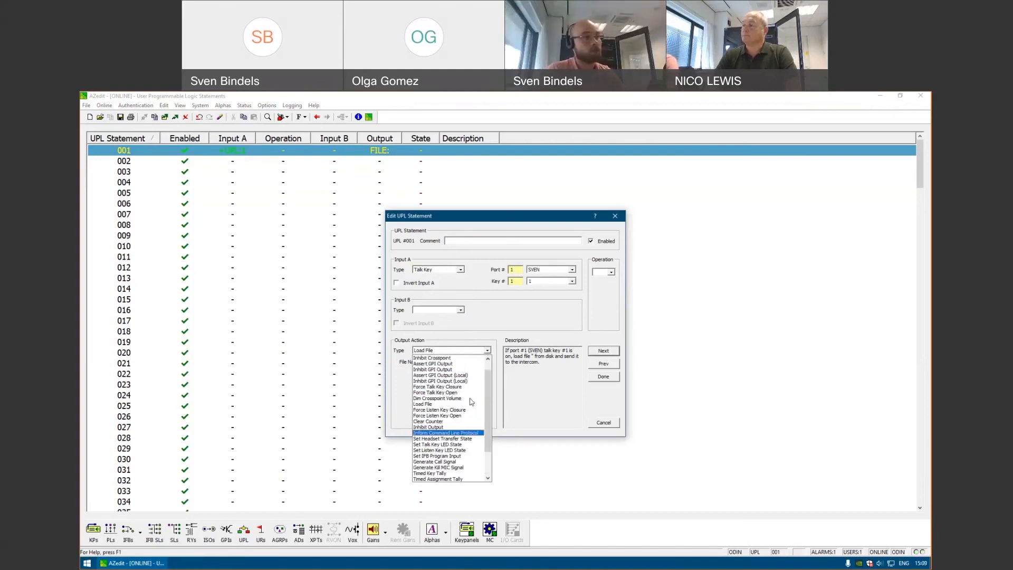
scroll(456, 385, "up", 1)
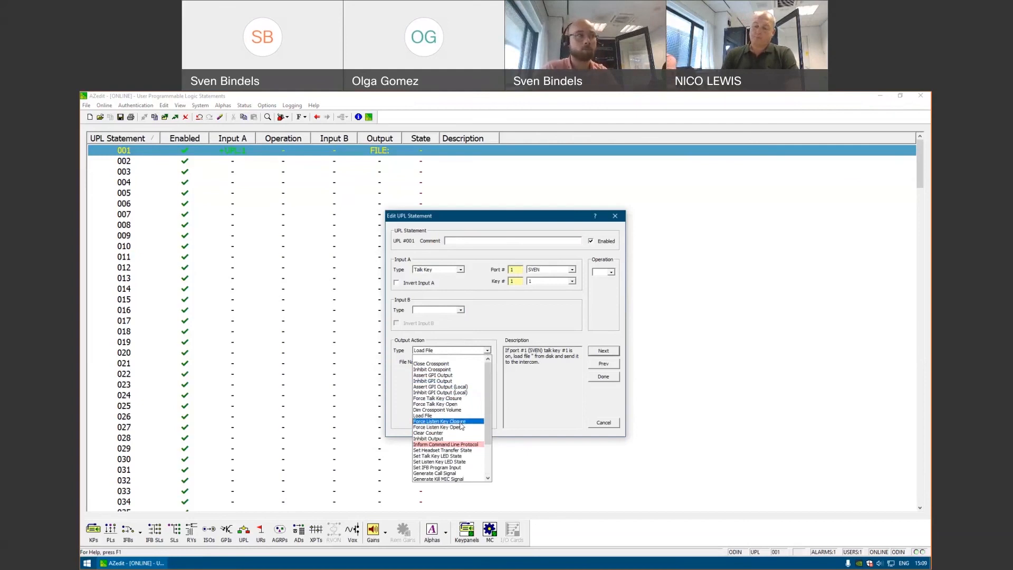
left_click(493, 340)
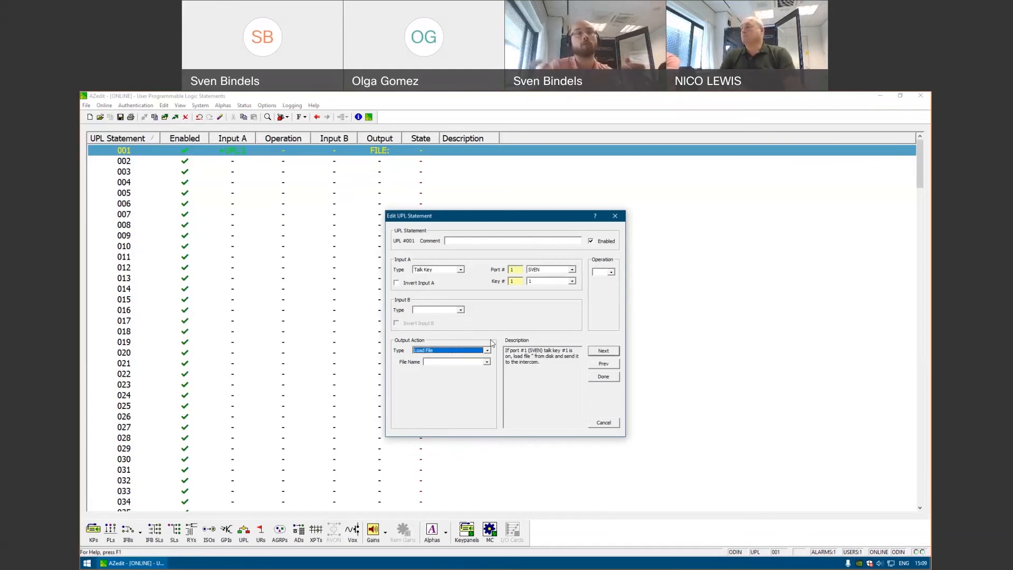
Try UPL Statement 1 as input A with a blank output action in UPL statement 001, and discard the edits.
left_click(440, 271)
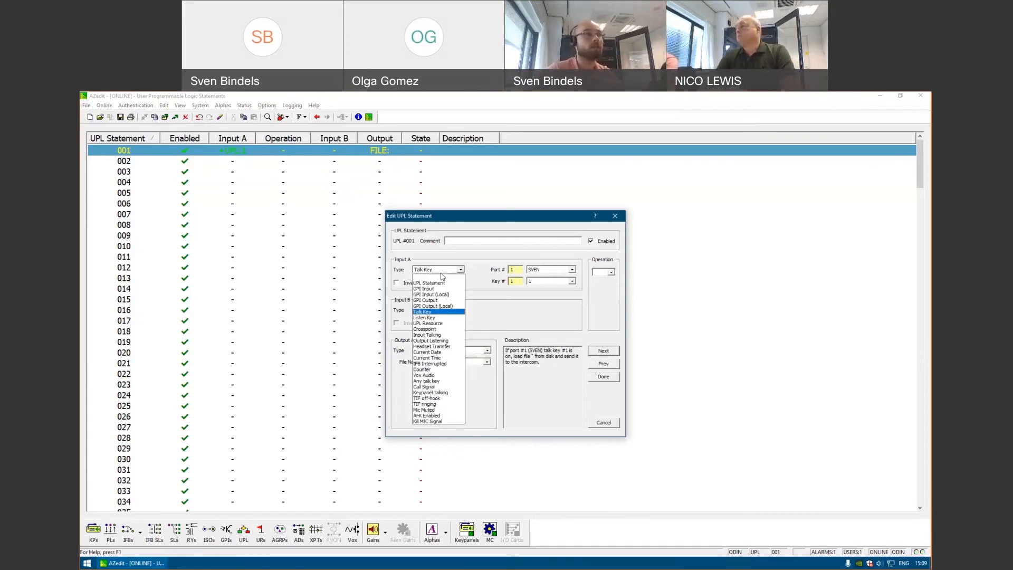
left_click(441, 284)
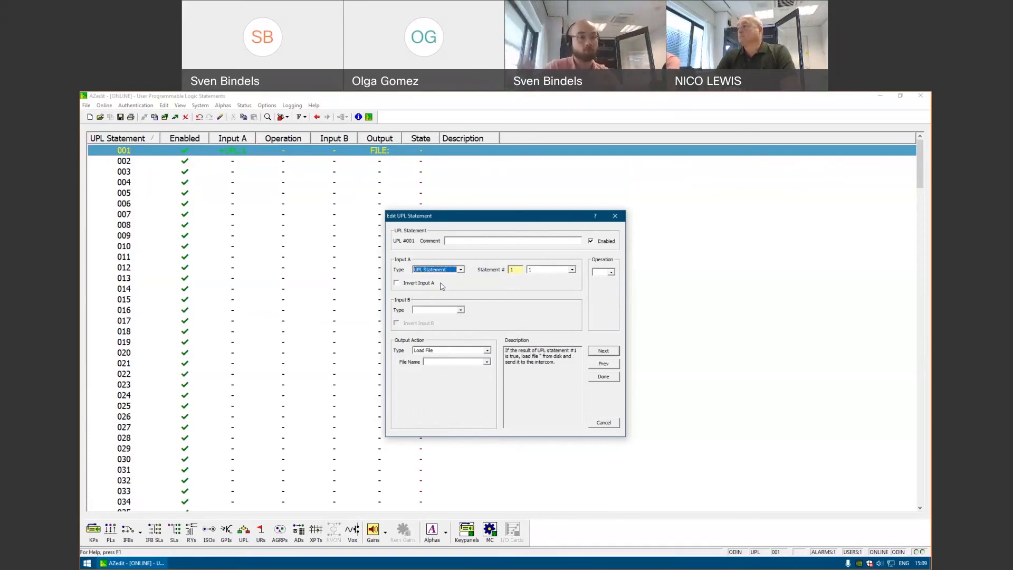
left_click(467, 351)
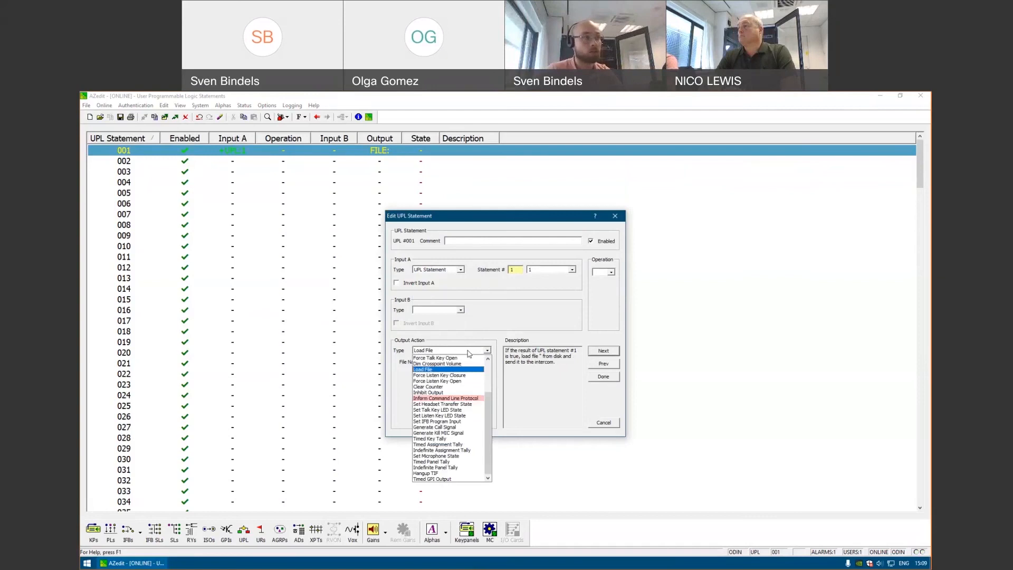
left_click(464, 359)
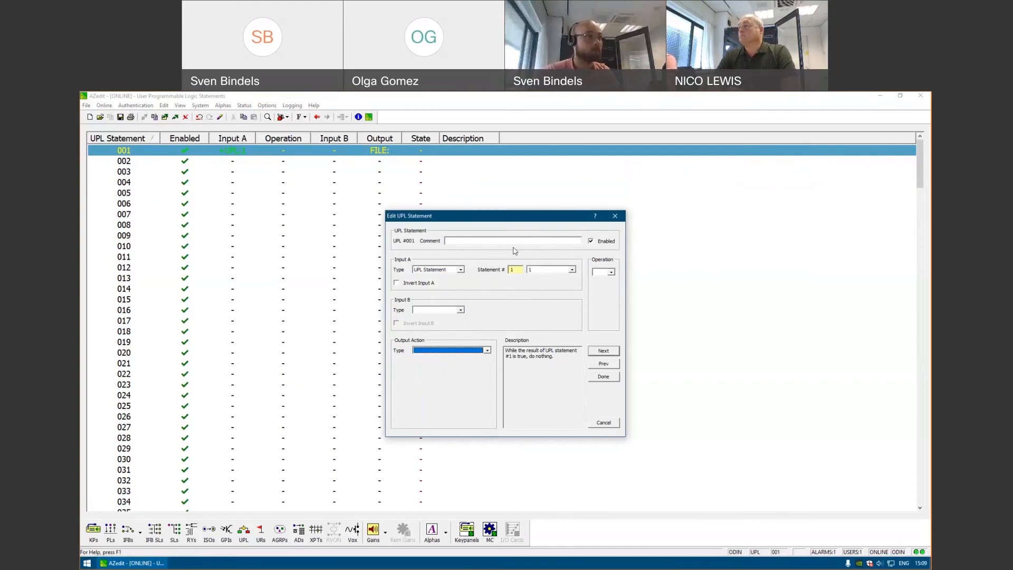
left_click(620, 216)
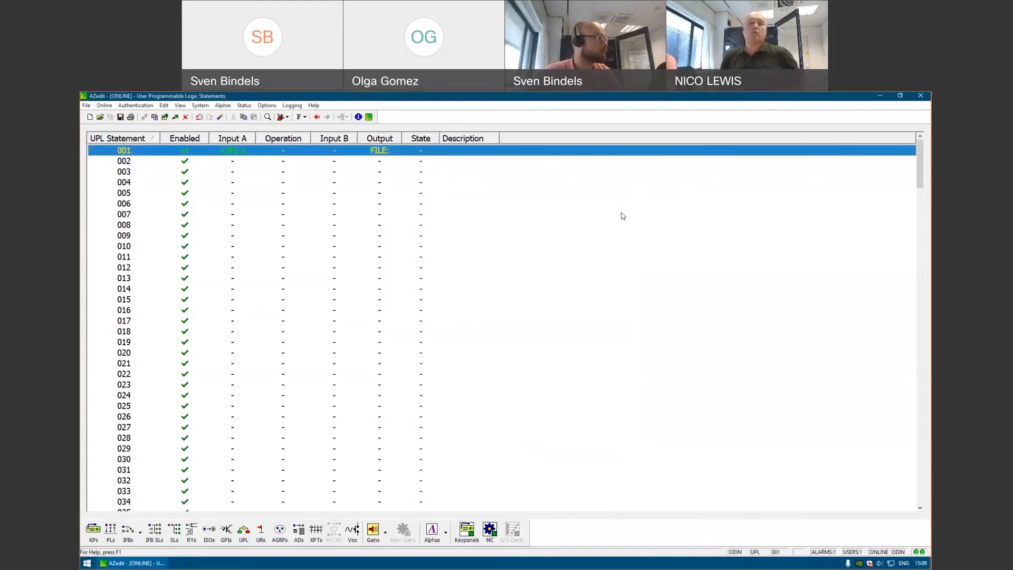
Clear UPL statement 001 by changing its input A type from UPL Statement to blank, and save the statement.
double_click(370, 151)
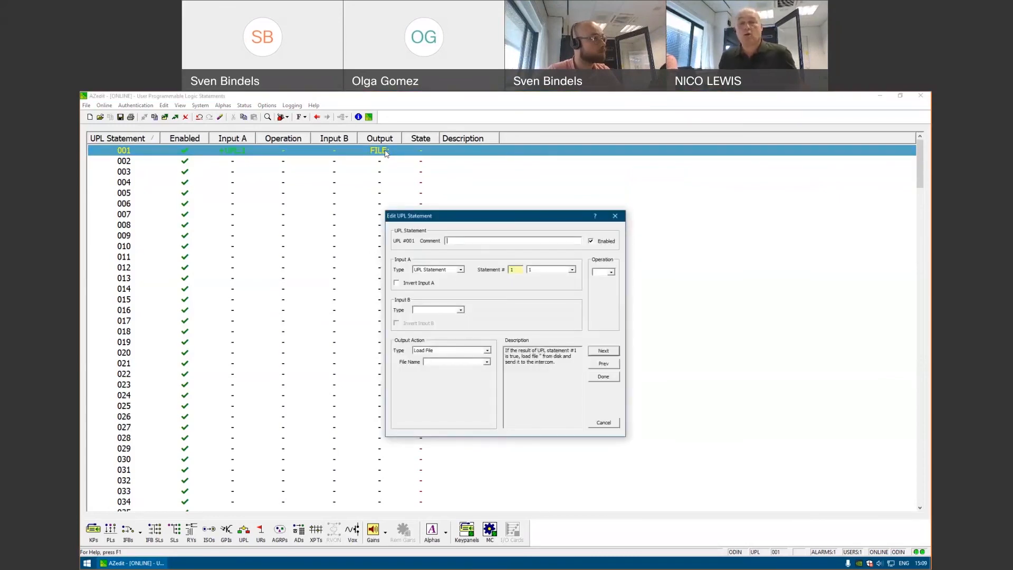
left_click(460, 270)
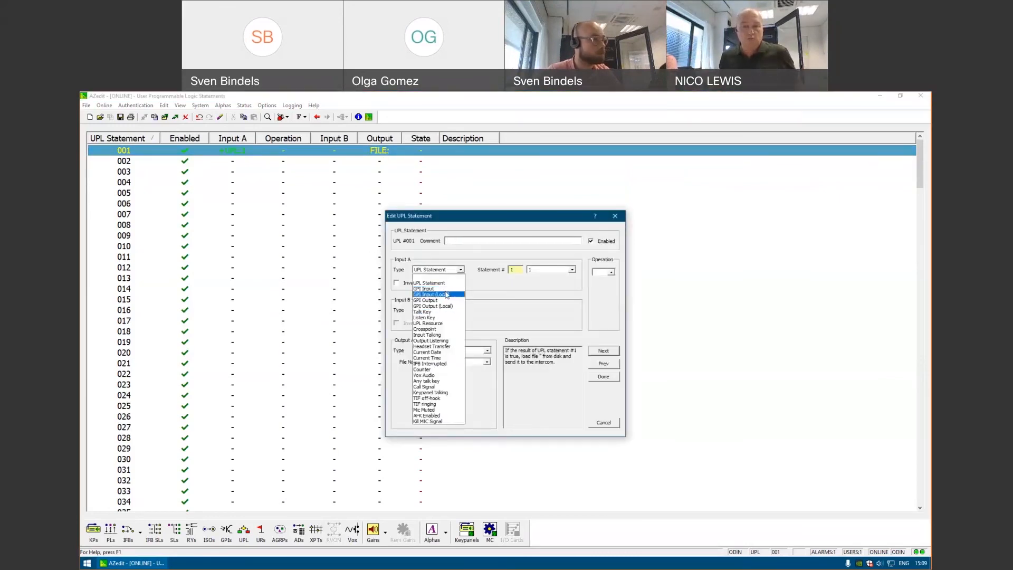
left_click(433, 277)
left_click(604, 374)
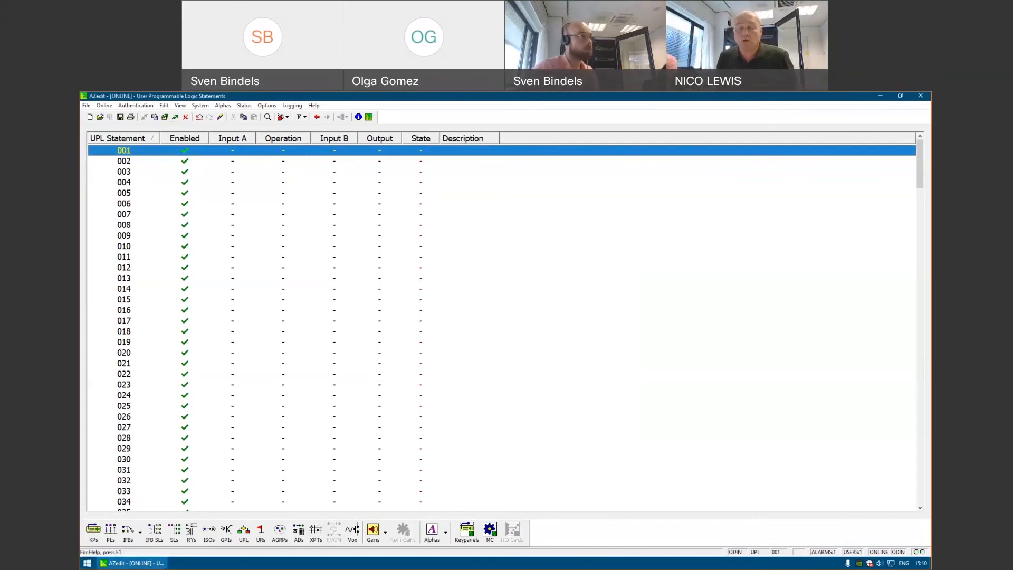
mouse_move(161, 559)
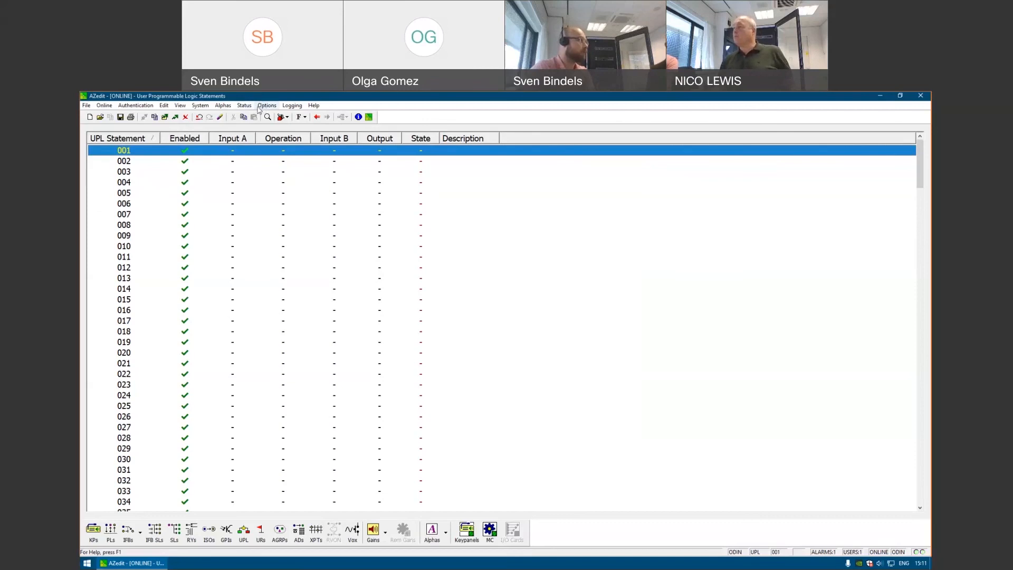
left_click(292, 105)
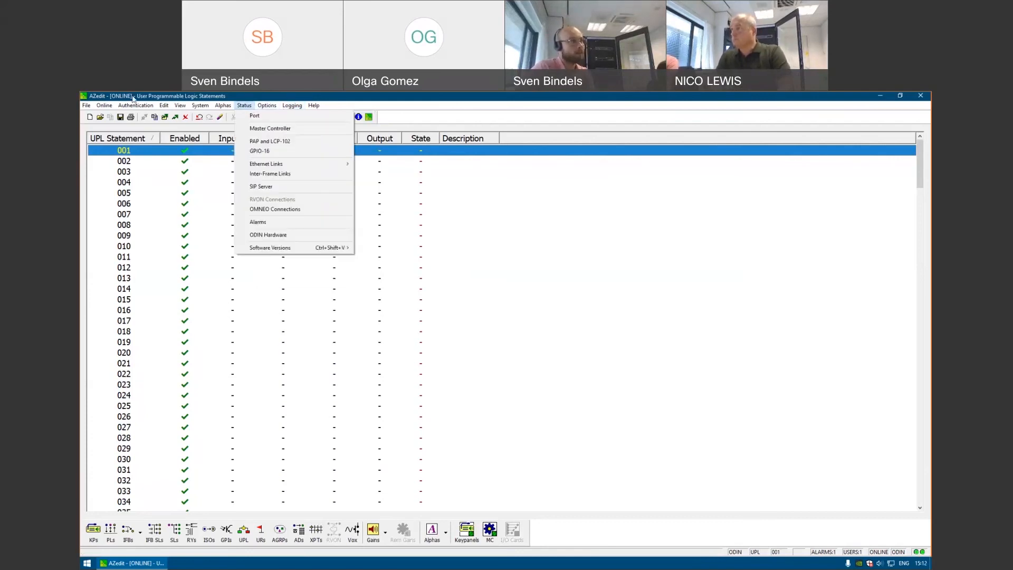
Open Partial Save, show the Ports as the resource type, and review the other resource types that can be saved.
mouse_move(112, 107)
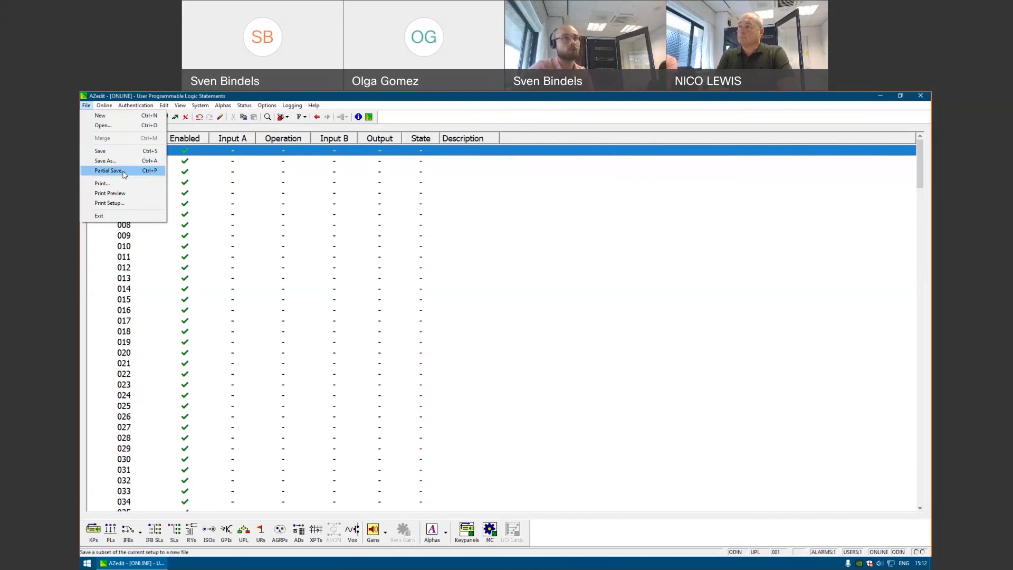
left_click(124, 172)
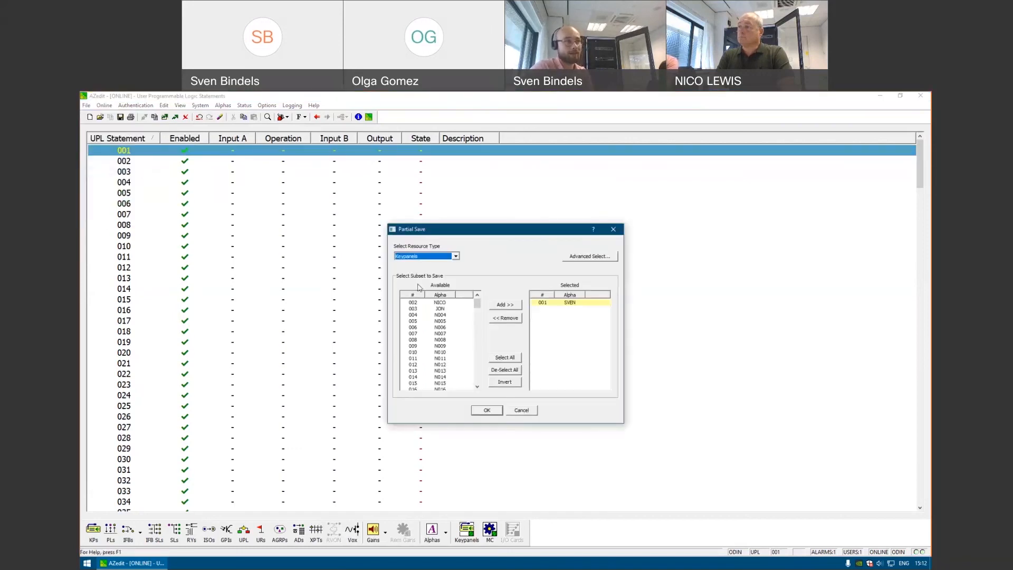
left_click(428, 257)
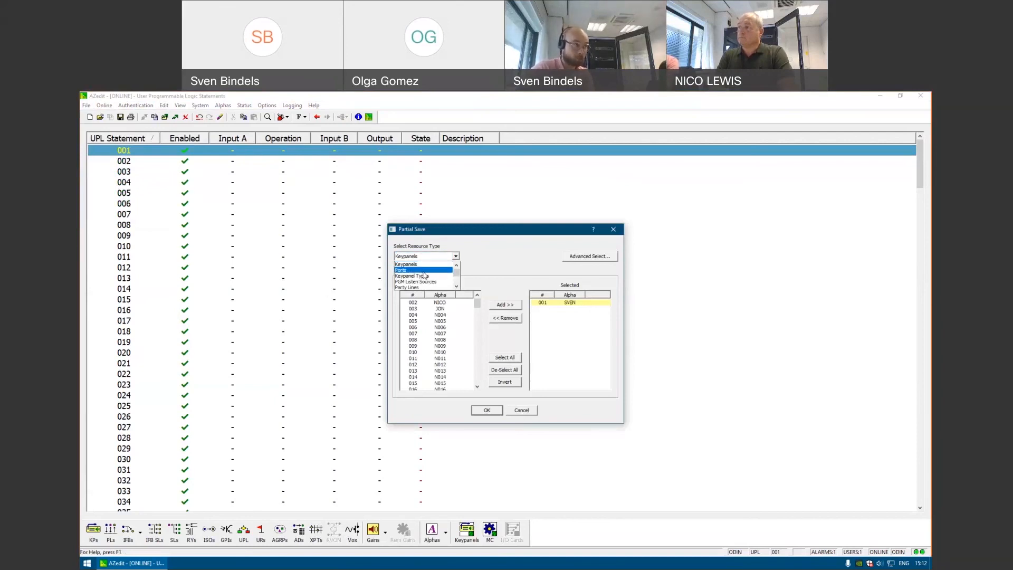
left_click(423, 271)
left_click(426, 257)
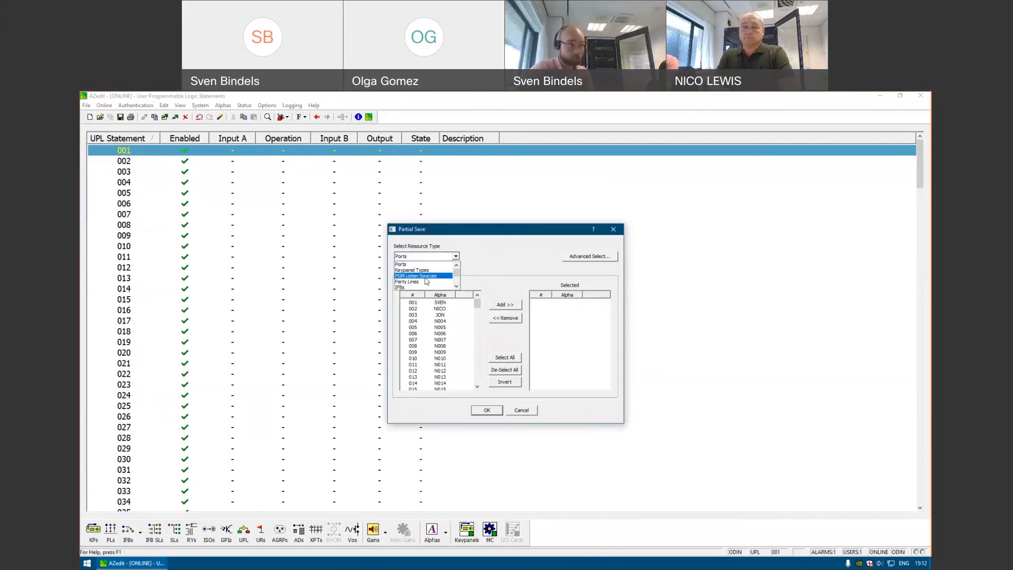
scroll(436, 273, "up", 1)
scroll(437, 276, "down", 4)
scroll(436, 278, "down", 1)
scroll(436, 278, "down", 1)
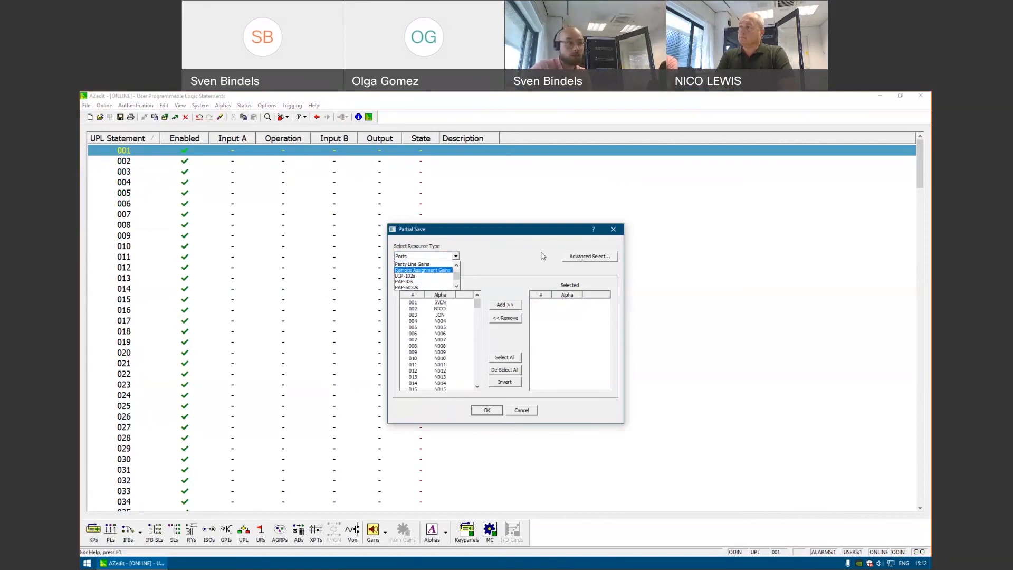
Try Changed as the items to operate on in the advanced partial save selection, and leave the partial save without saving.
left_click(598, 258)
left_click(589, 257)
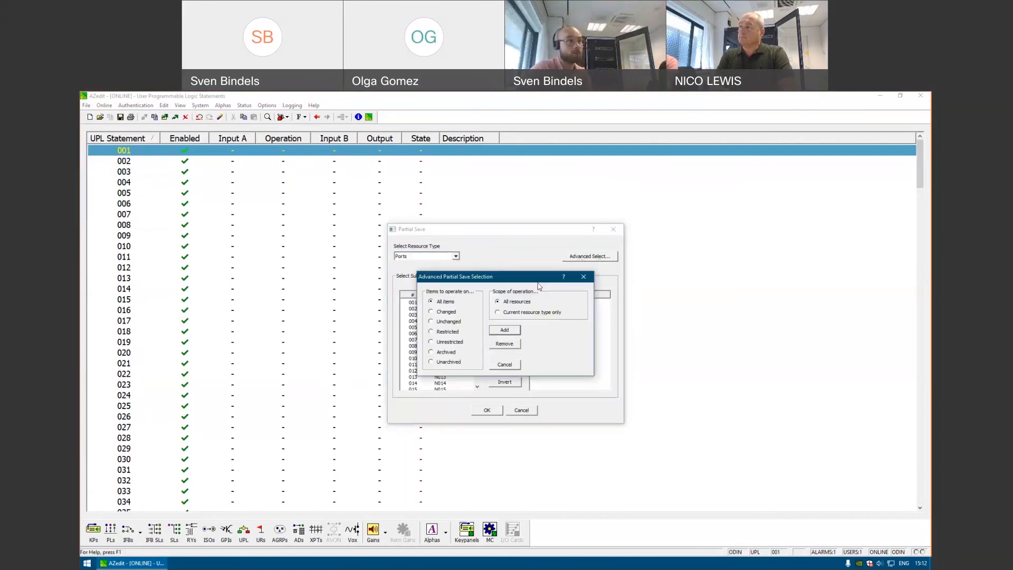
left_click(456, 312)
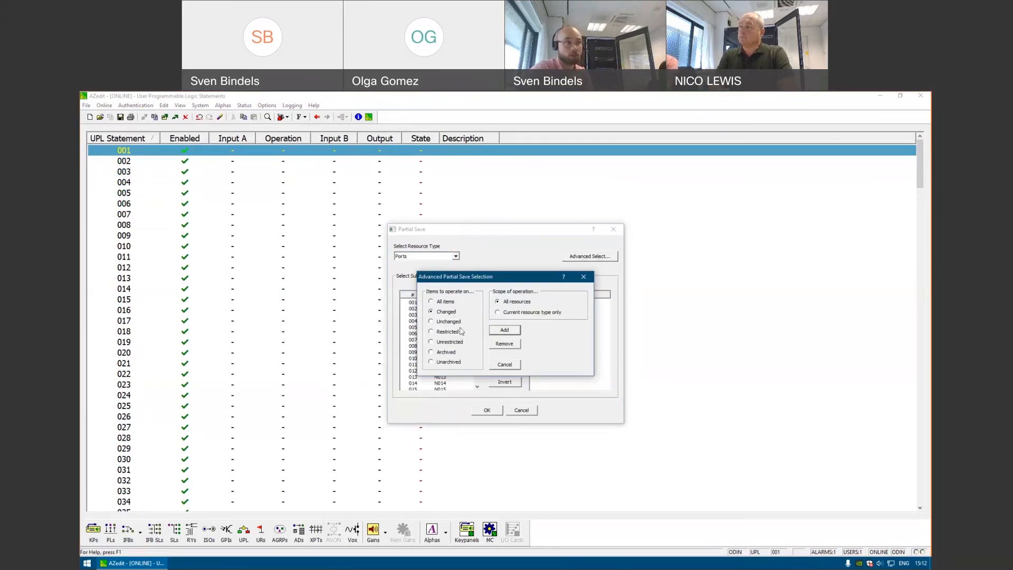
left_click(590, 277)
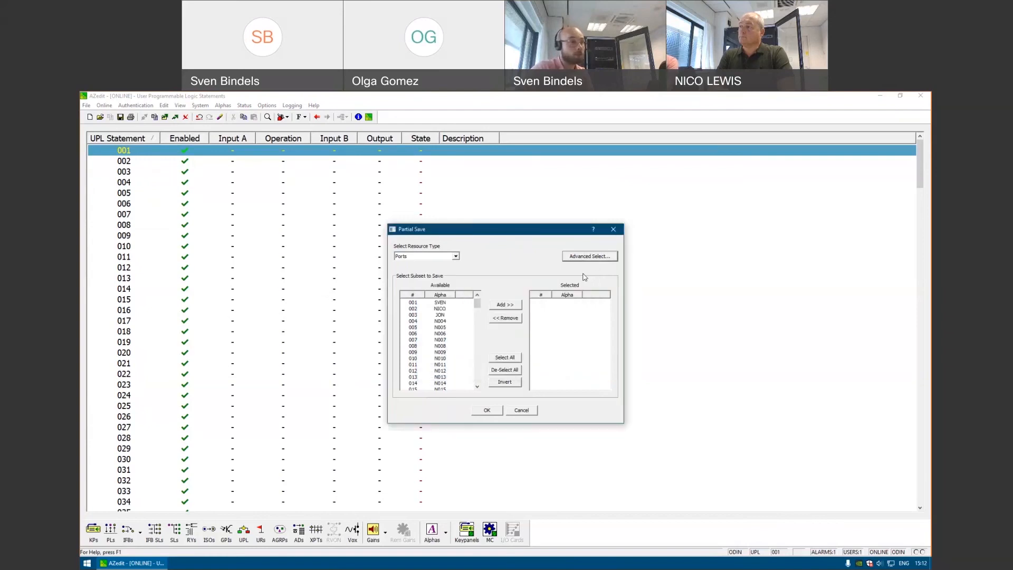
left_click(613, 229)
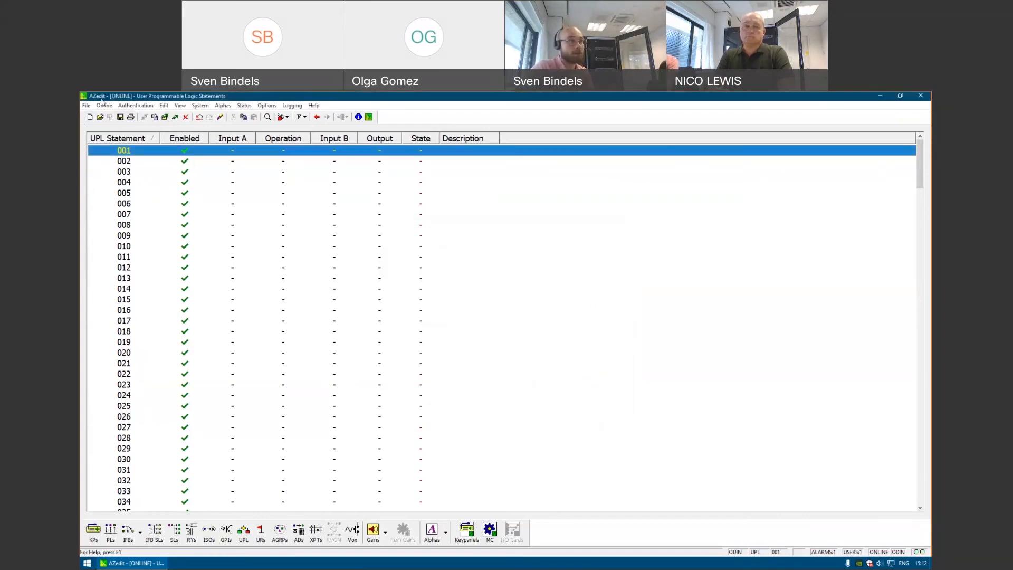
Start loading a file on top of the current online setup, and cancel the load.
left_click(104, 106)
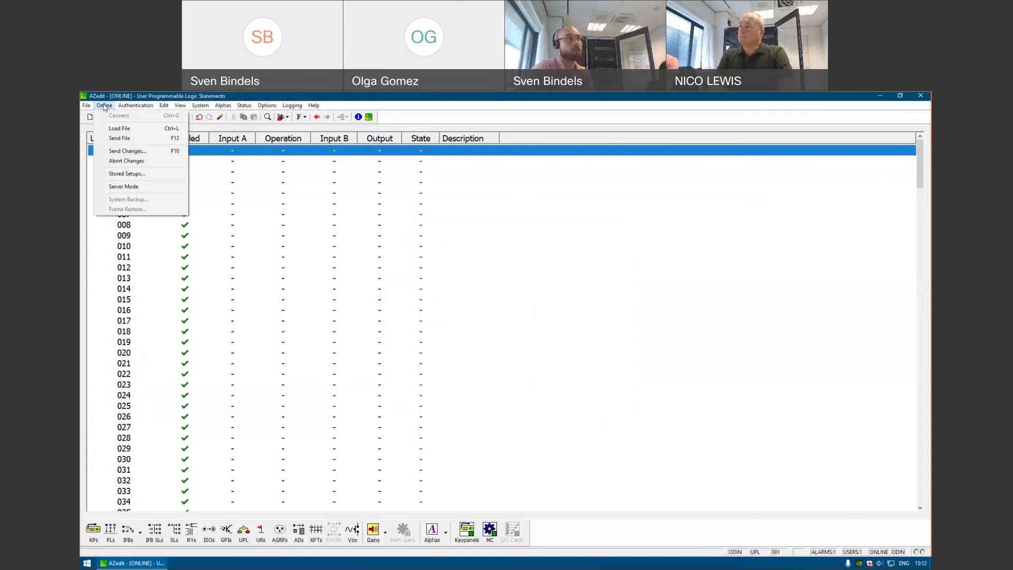
left_click(117, 129)
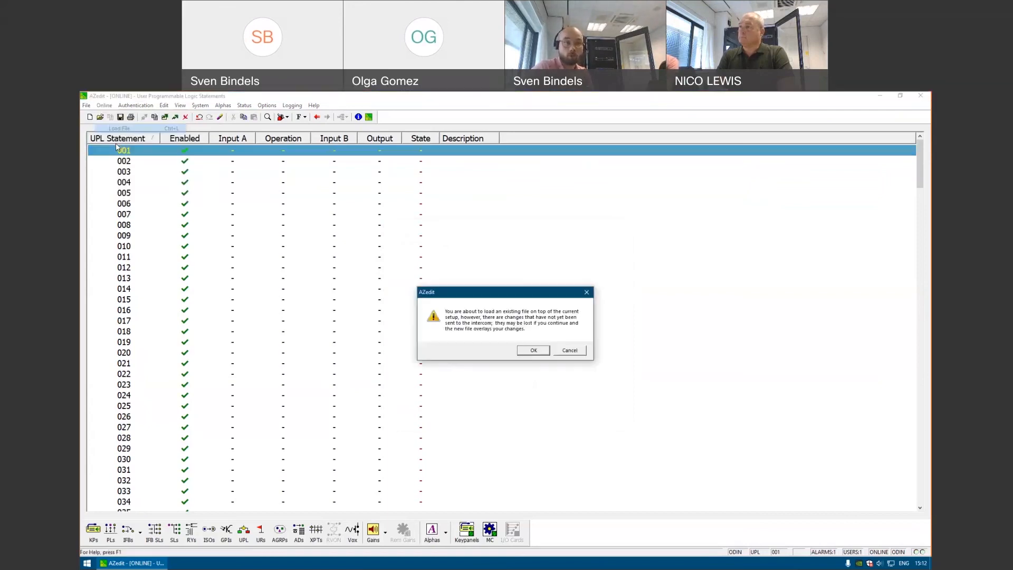
left_click(569, 350)
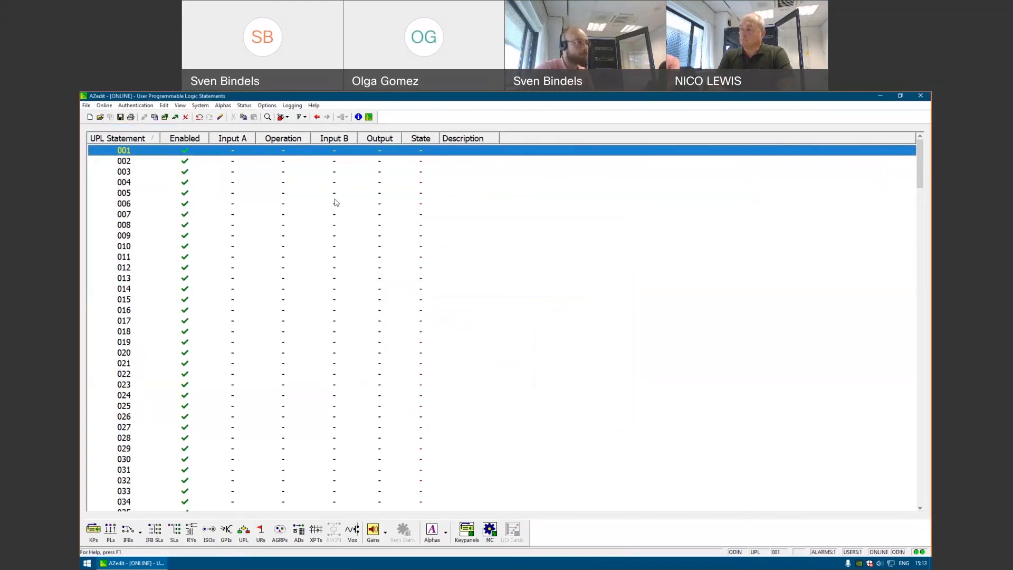
left_click(114, 107)
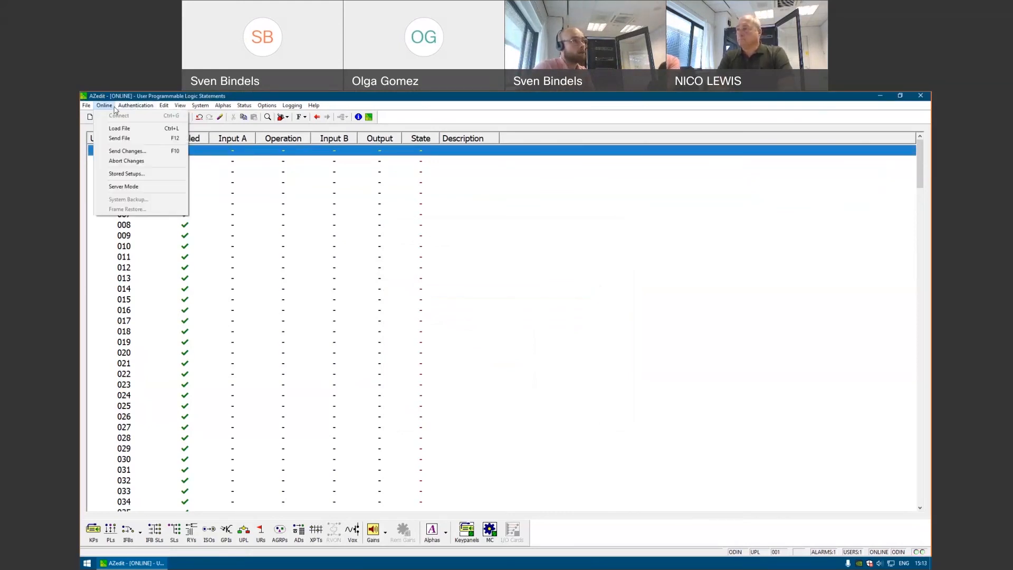
left_click(124, 150)
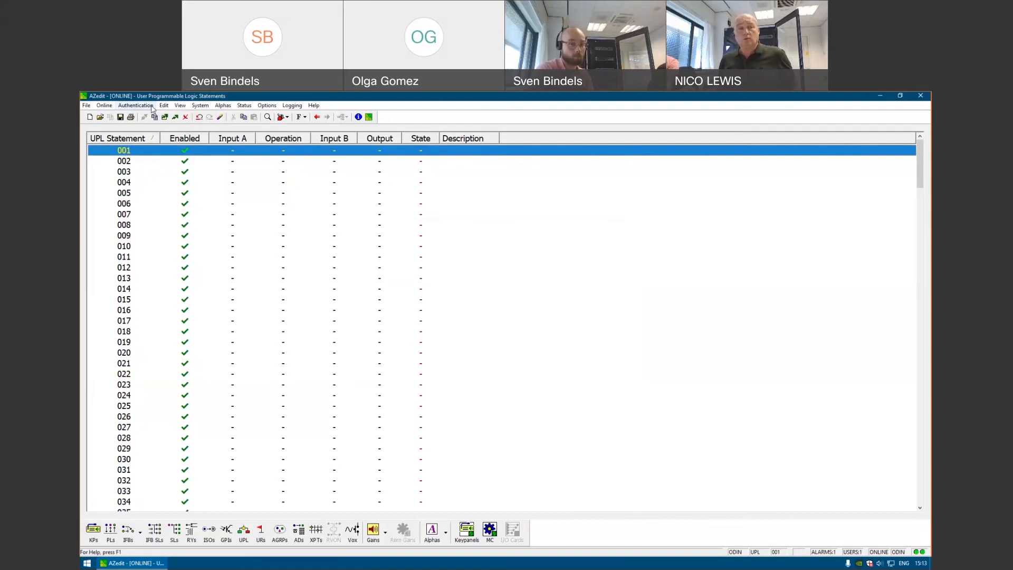
left_click(122, 109)
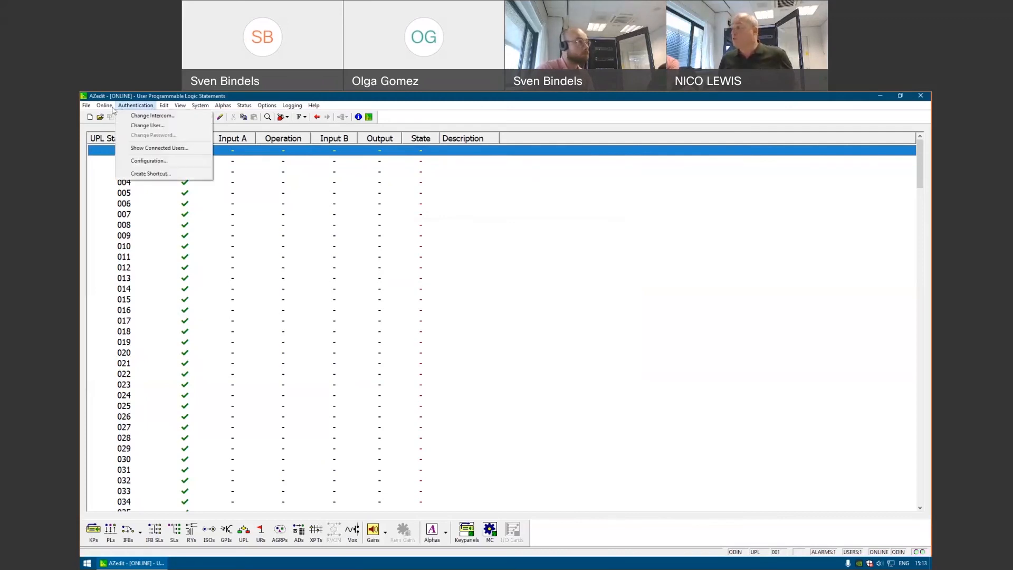
left_click(105, 107)
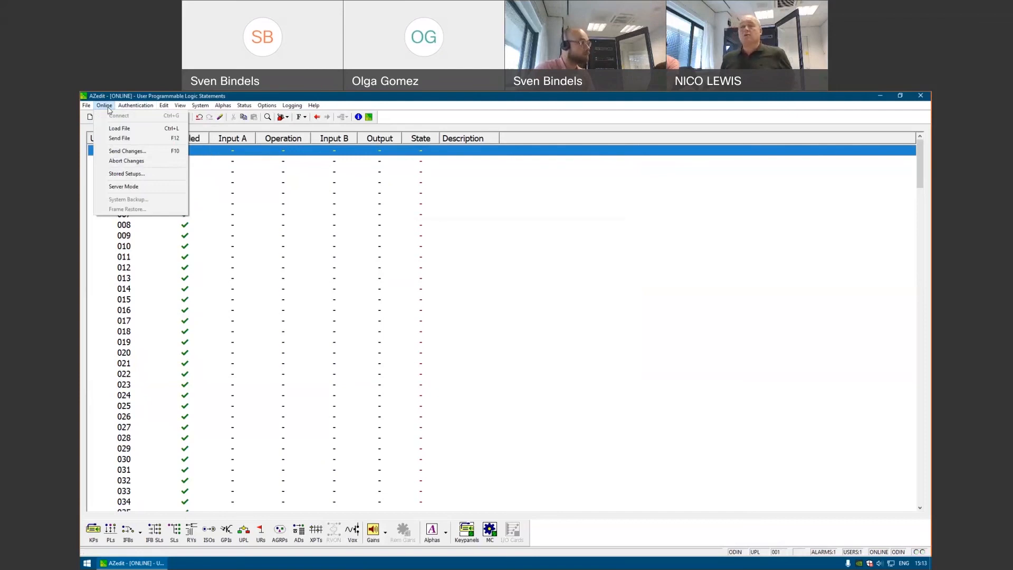
left_click(87, 108)
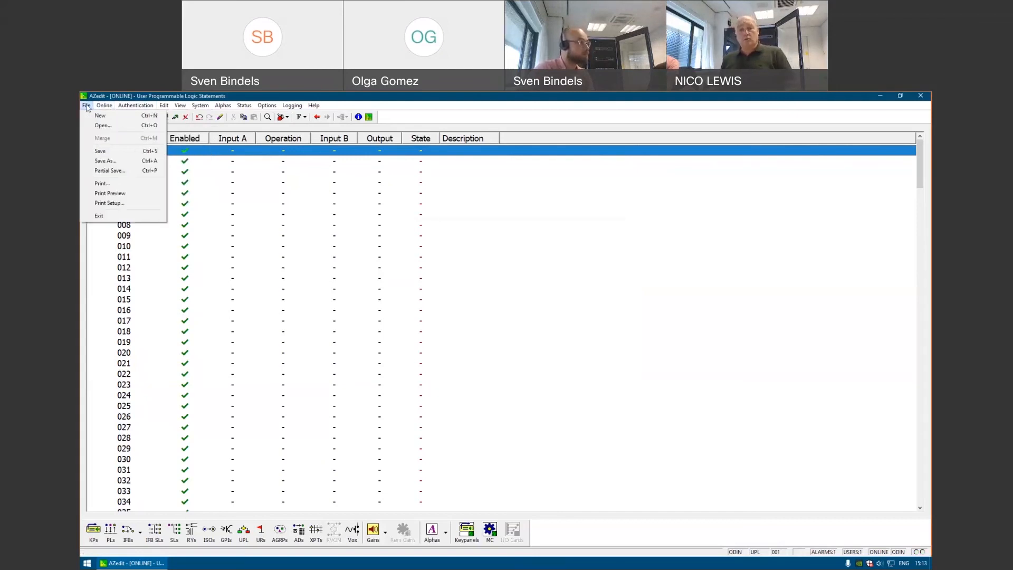
left_click(87, 107)
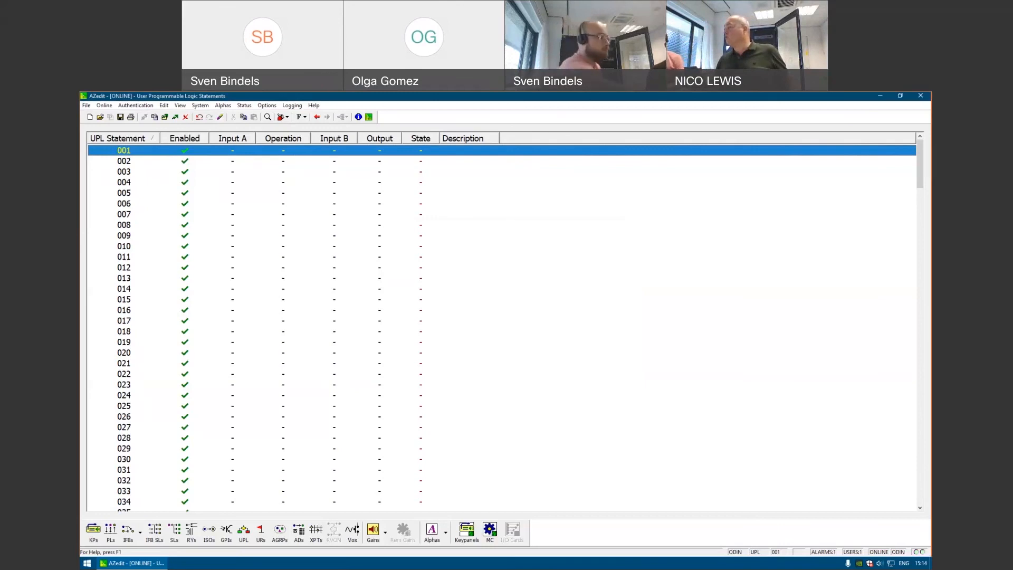
Check the context help for the User Programmable Logic statement screen, and close it.
key("F1")
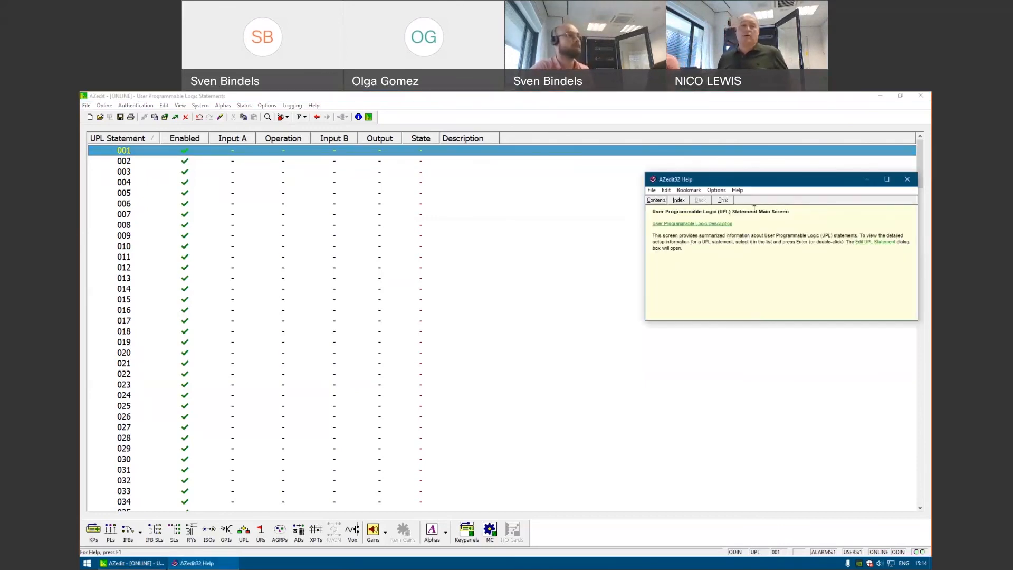
left_click_drag(711, 177, 495, 204)
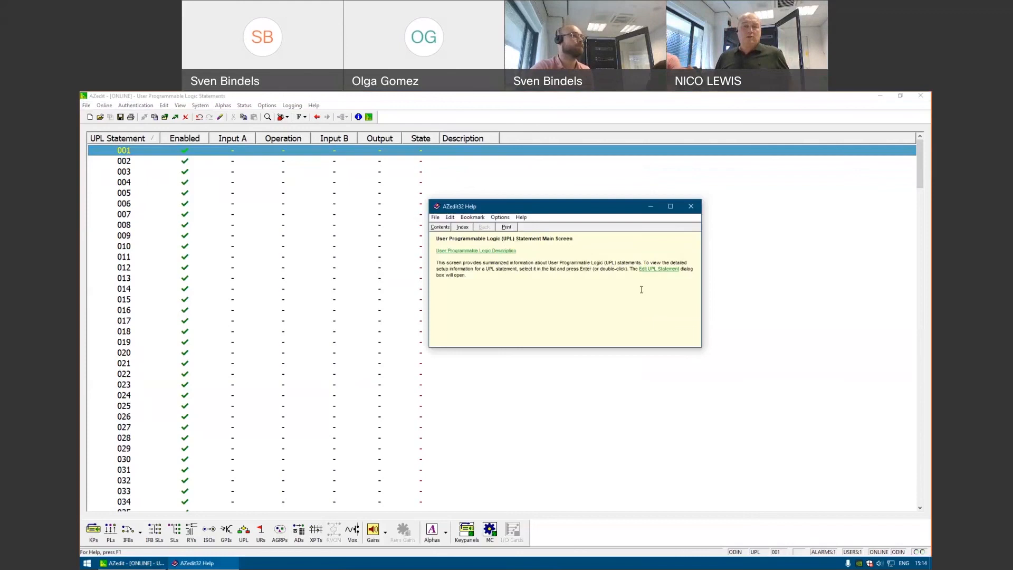
left_click(689, 211)
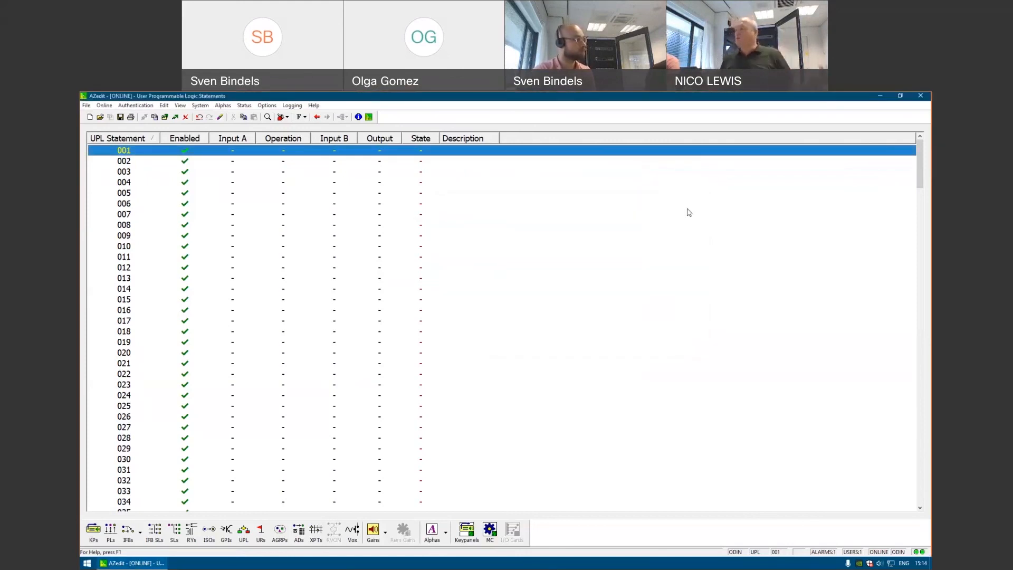
Search the help index for "auto", open Special Function Descriptions through the Auto-Follow (AF) entry, and maximize the help window.
key("F1")
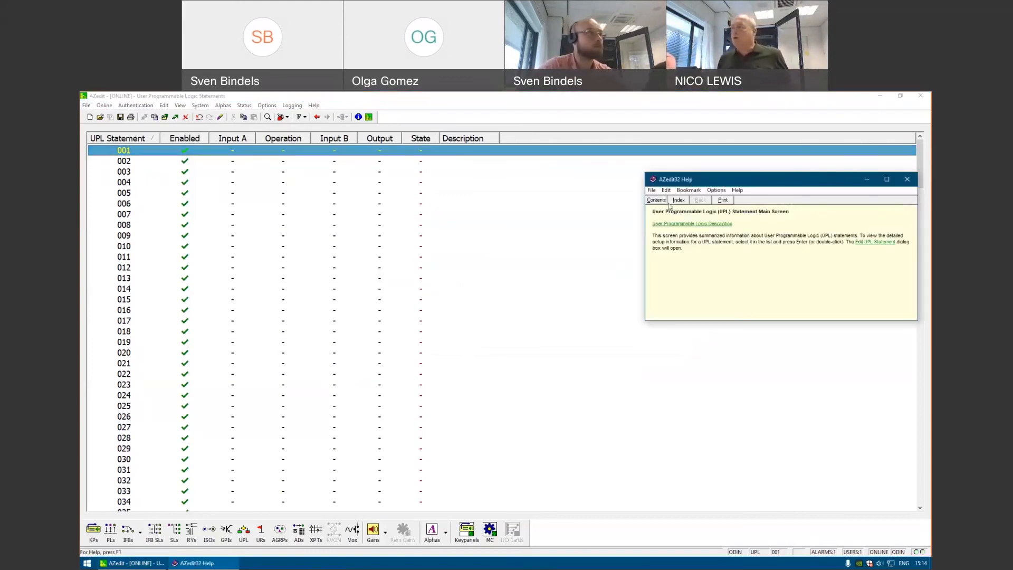
left_click(670, 203)
type("auto")
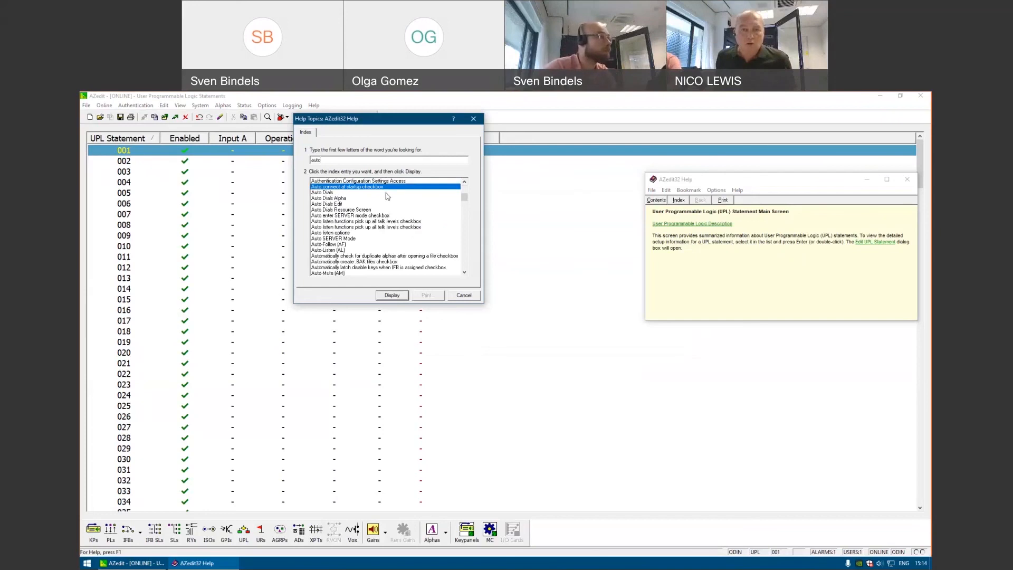
double_click(327, 244)
left_click(367, 207)
double_click(368, 207)
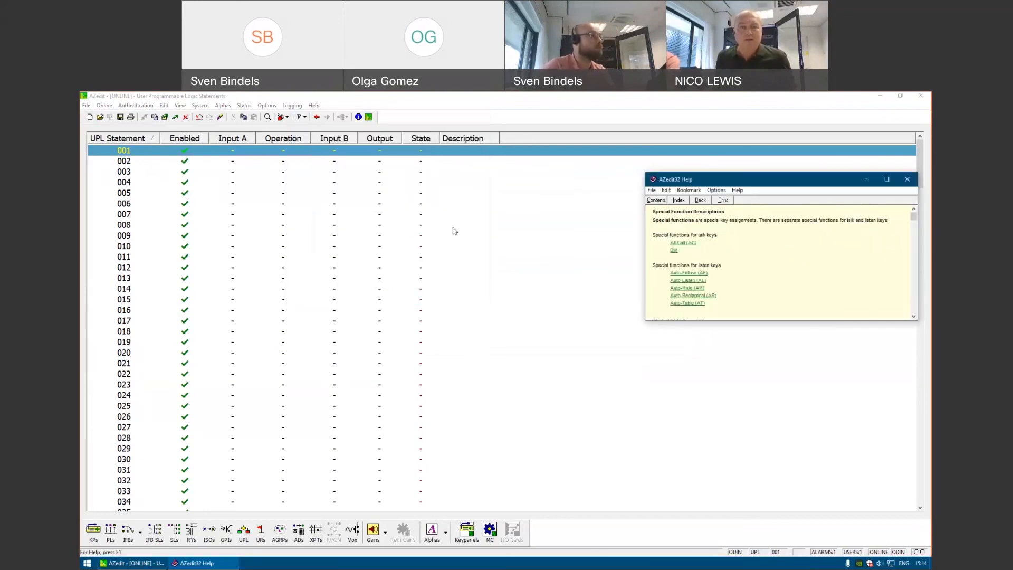
double_click(715, 180)
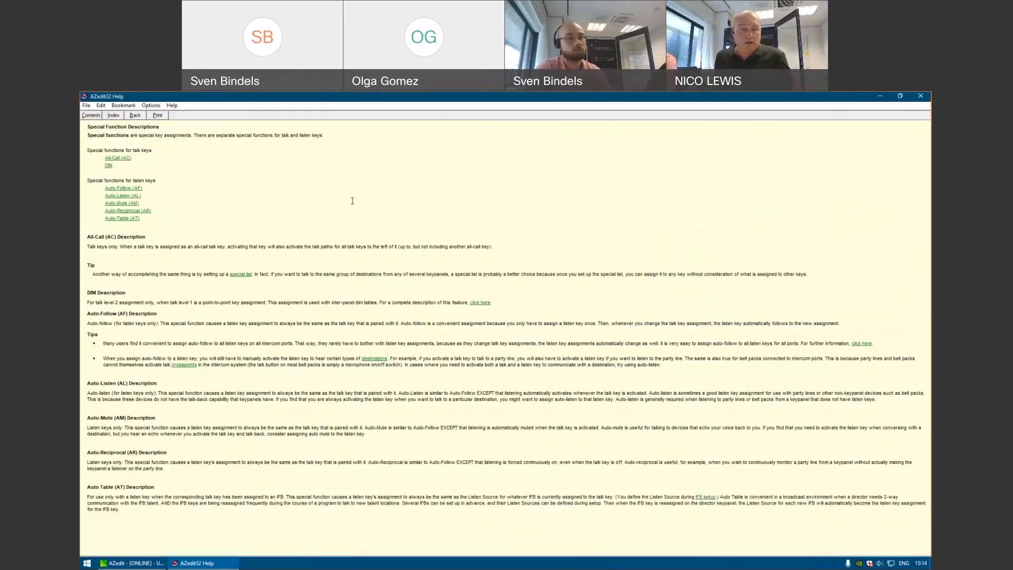